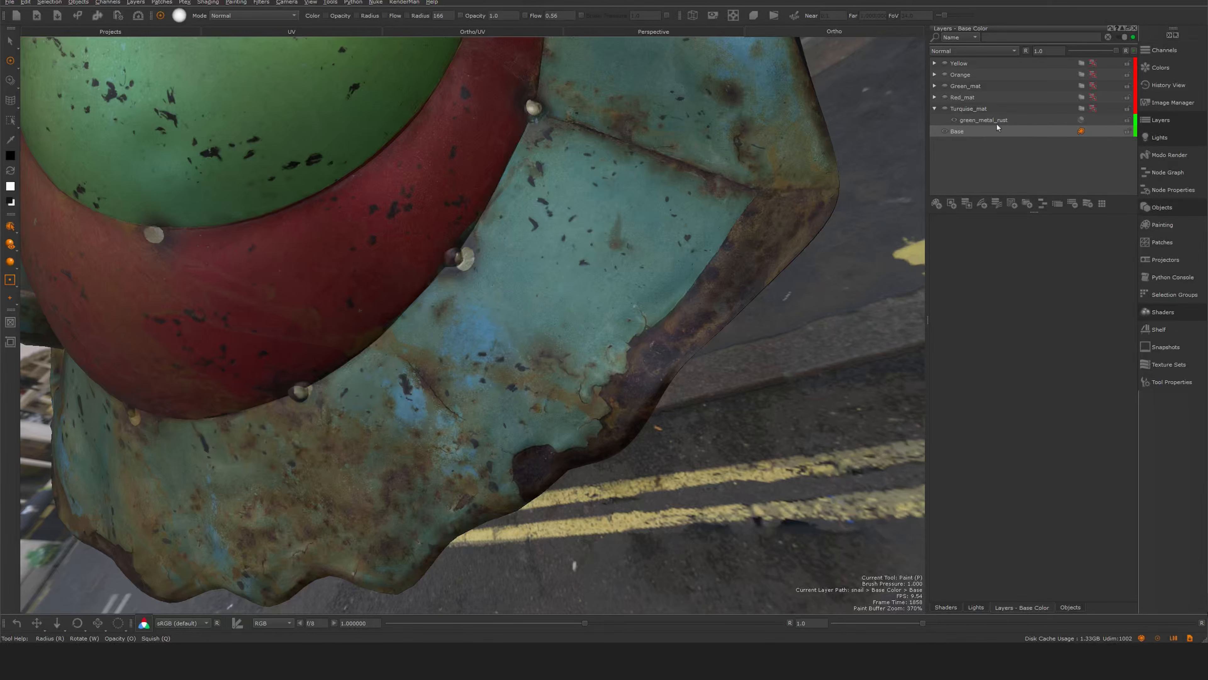
Add the mmRUST material from the smartMat shelf as a multi-channel group above the Base layer.
{"action": "mouse_move", "coordinate": [671, 341]}
{"action": "left_mouse_down", "text": "alt"}
{"action": "mouse_move", "coordinate": [701, 340]}
{"action": "mouse_move", "coordinate": [666, 330]}
{"action": "left_mouse_up", "text": "alt"}
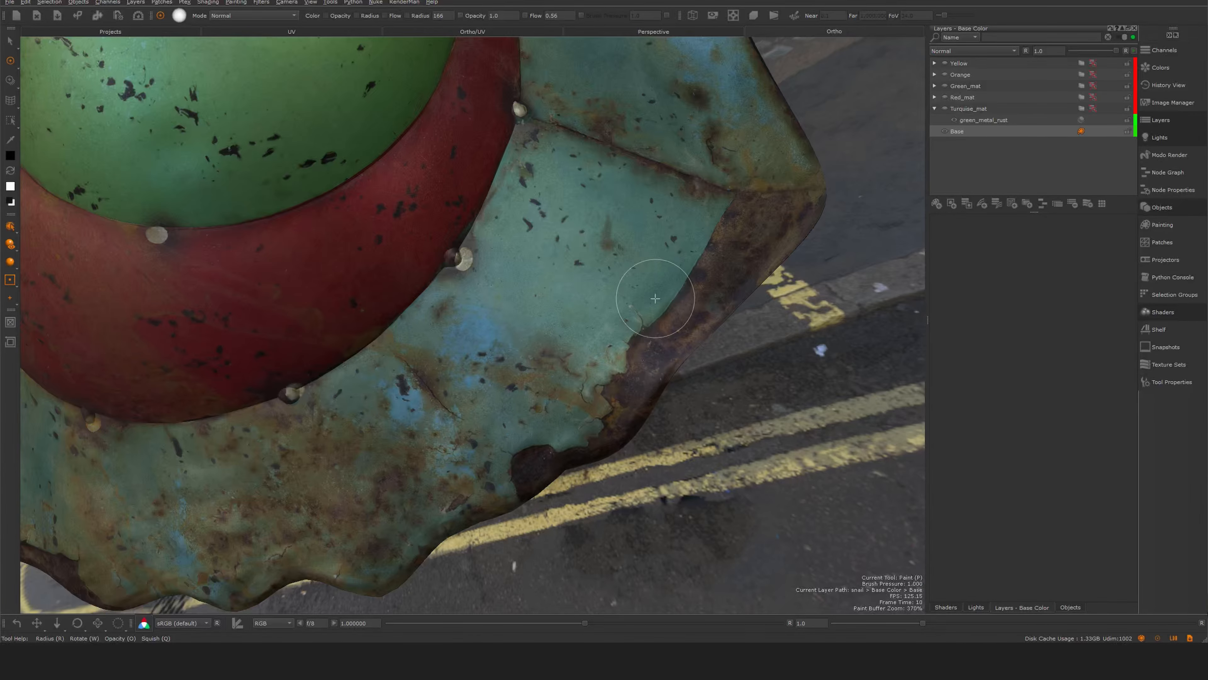
{"action": "left_click_drag", "start_coordinate": [749, 278], "coordinate": [744, 271], "text": "alt"}
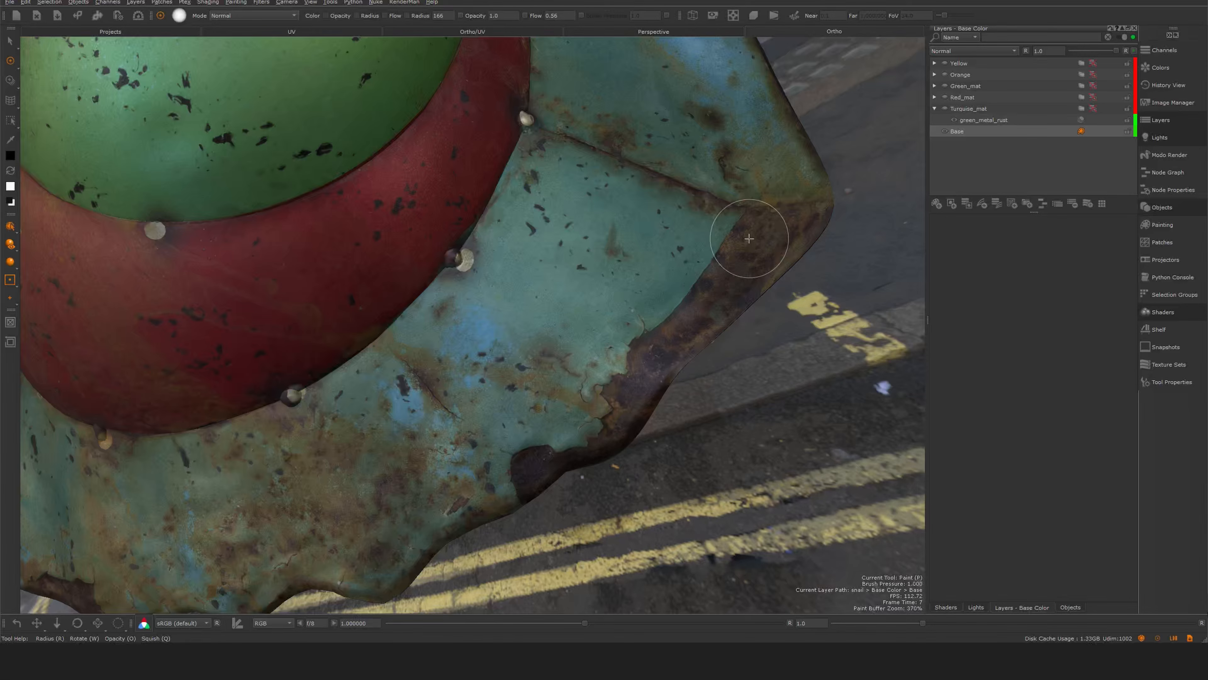
{"action": "mouse_move", "coordinate": [542, 457]}
{"action": "left_mouse_down", "text": "alt"}
{"action": "mouse_move", "coordinate": [553, 451]}
{"action": "mouse_move", "coordinate": [523, 431]}
{"action": "left_mouse_up", "text": "alt"}
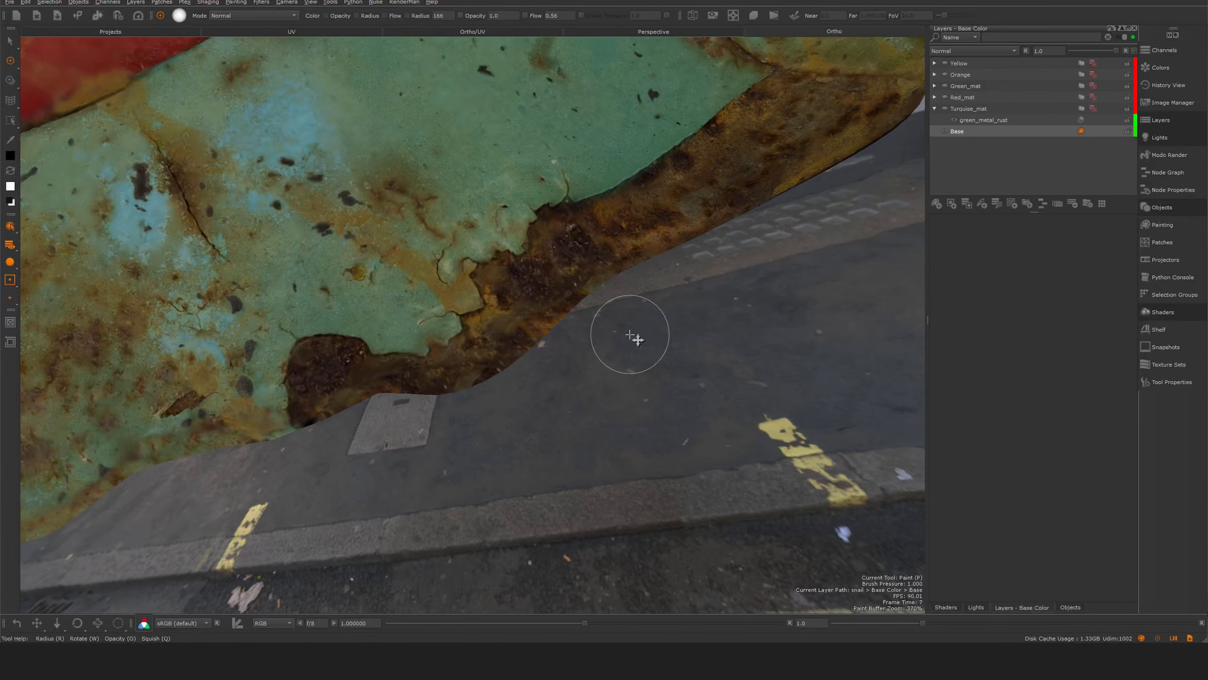
{"action": "left_click_drag", "start_coordinate": [630, 334], "coordinate": [648, 377], "text": "alt"}
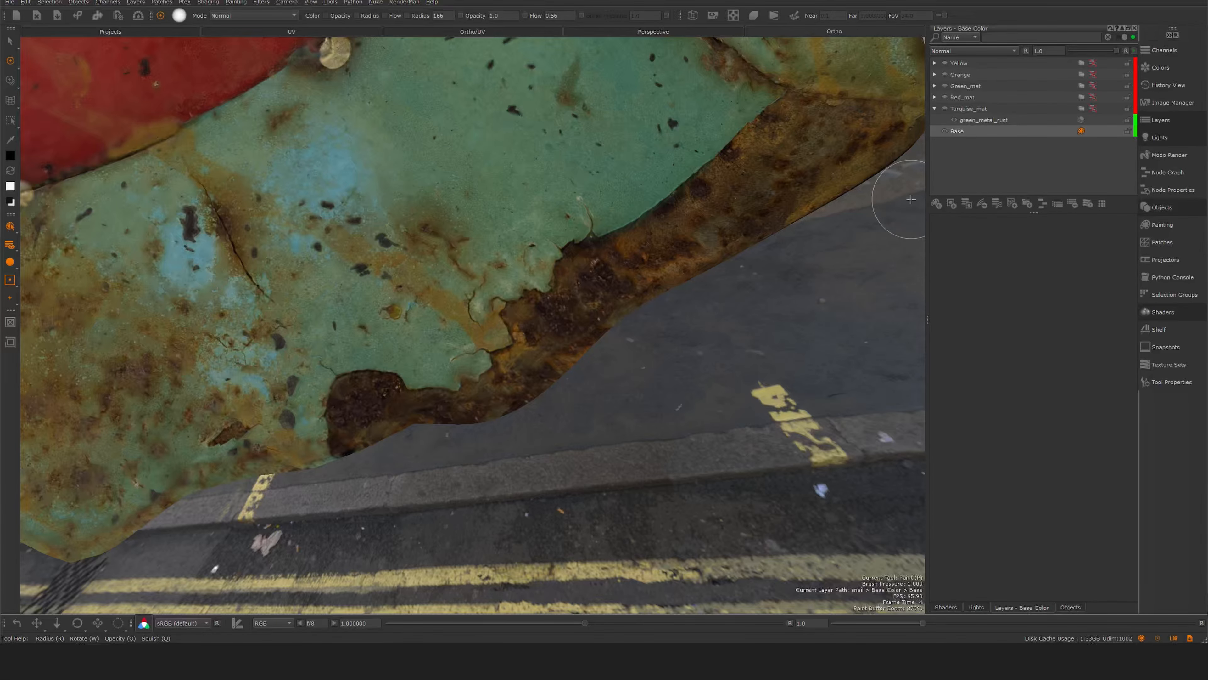
{"action": "key", "text": "k"}
{"action": "scroll", "coordinate": [661, 428], "scroll_direction": "down", "scroll_amount": 2}
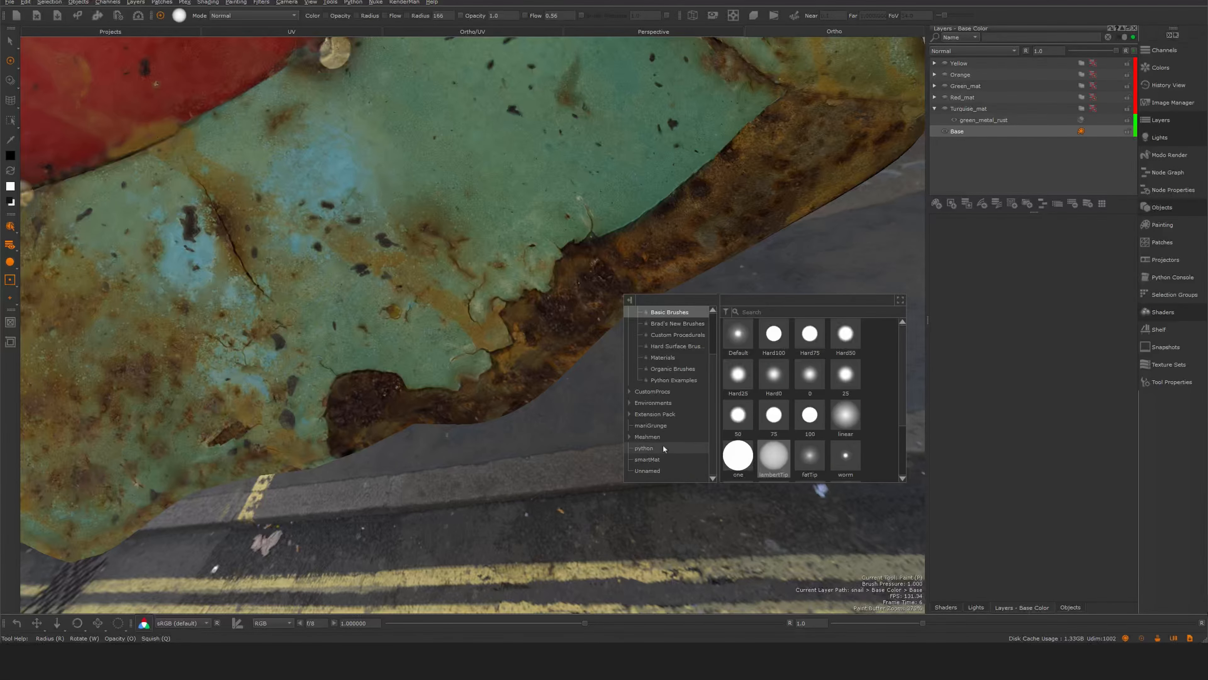
{"action": "left_click", "coordinate": [659, 460]}
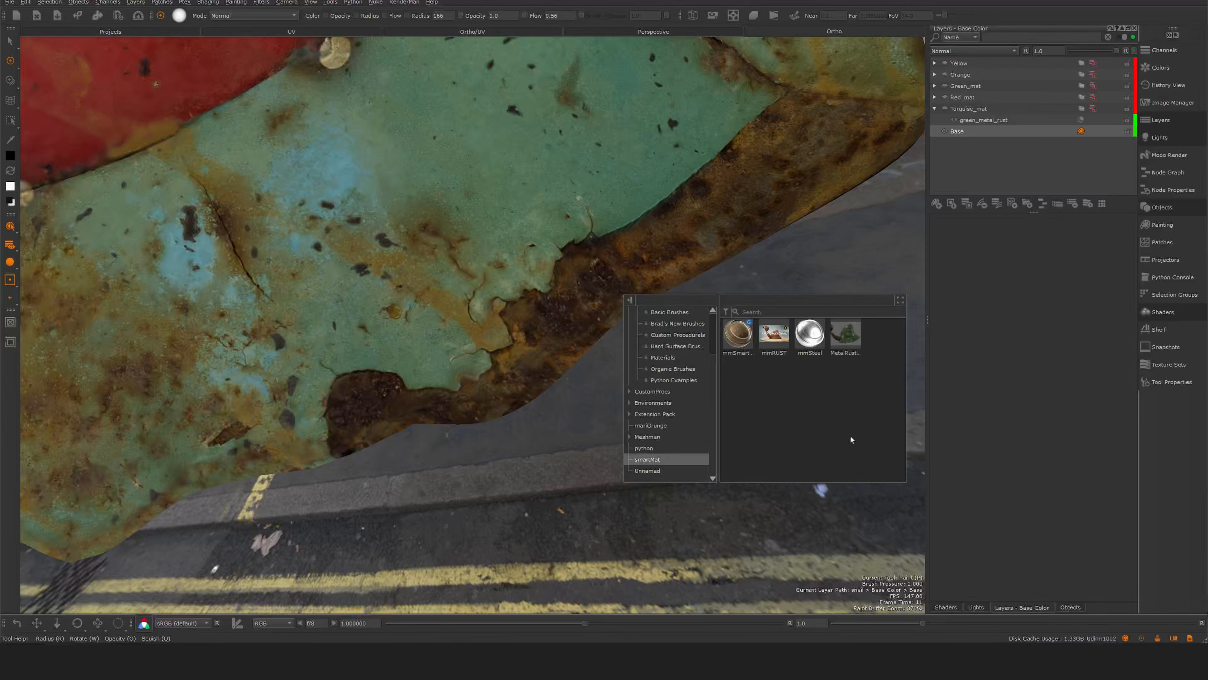
{"action": "left_click_drag", "start_coordinate": [774, 333], "coordinate": [1014, 131]}
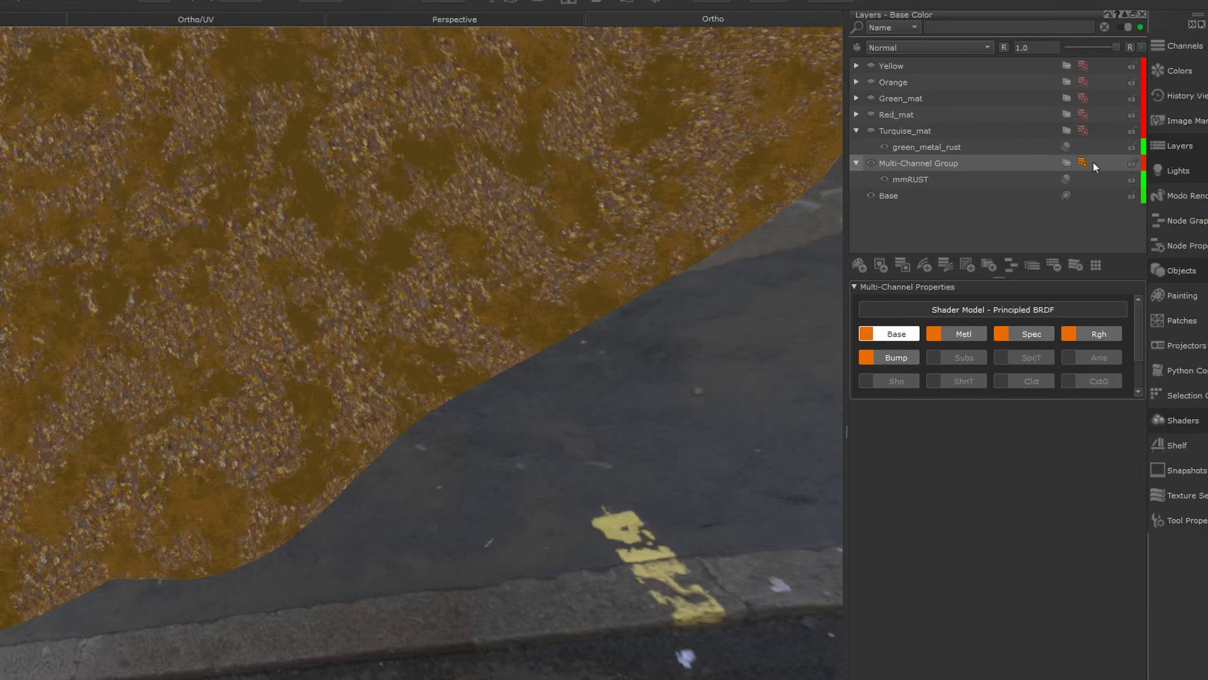
Paint out part of the Multi-Channel Group's mask along the skirt's rusty edge to reveal the Base layer for comparison.
{"action": "left_click", "coordinate": [1083, 163]}
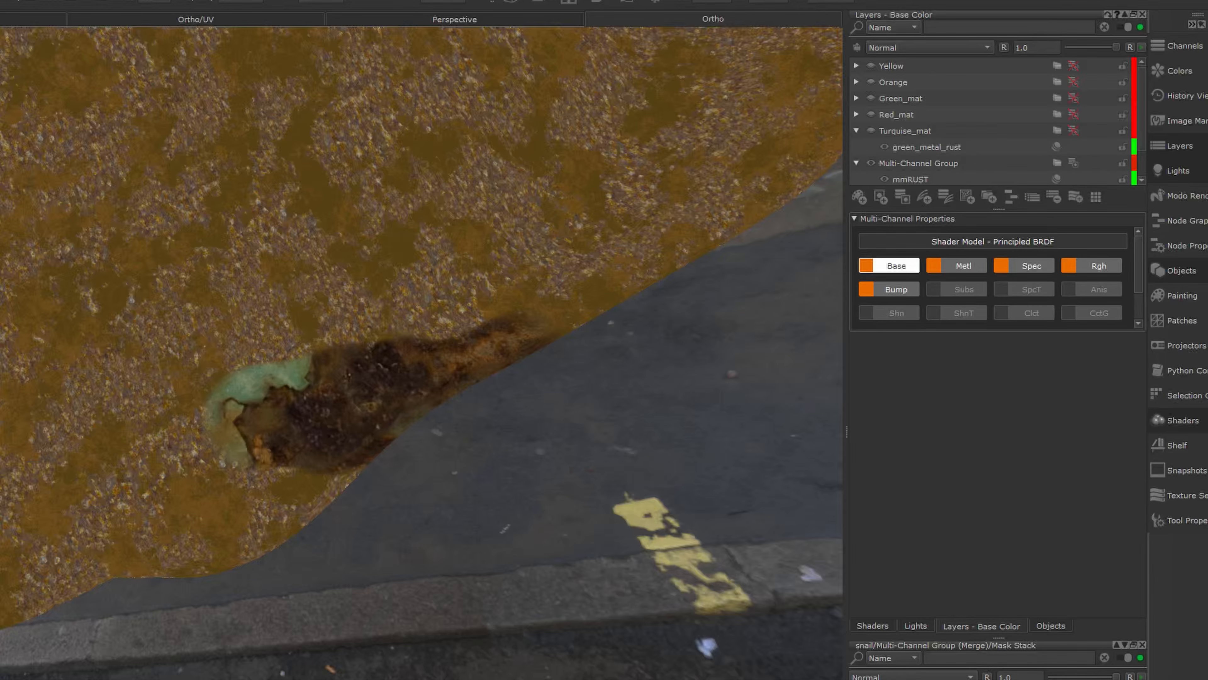
{"action": "left_click_drag", "start_coordinate": [492, 440], "coordinate": [443, 456], "text": "alt"}
{"action": "mouse_move", "coordinate": [346, 442]}
{"action": "left_mouse_down"}
{"action": "mouse_move", "coordinate": [324, 499]}
{"action": "mouse_move", "coordinate": [262, 455]}
{"action": "mouse_move", "coordinate": [200, 552]}
{"action": "left_mouse_up"}
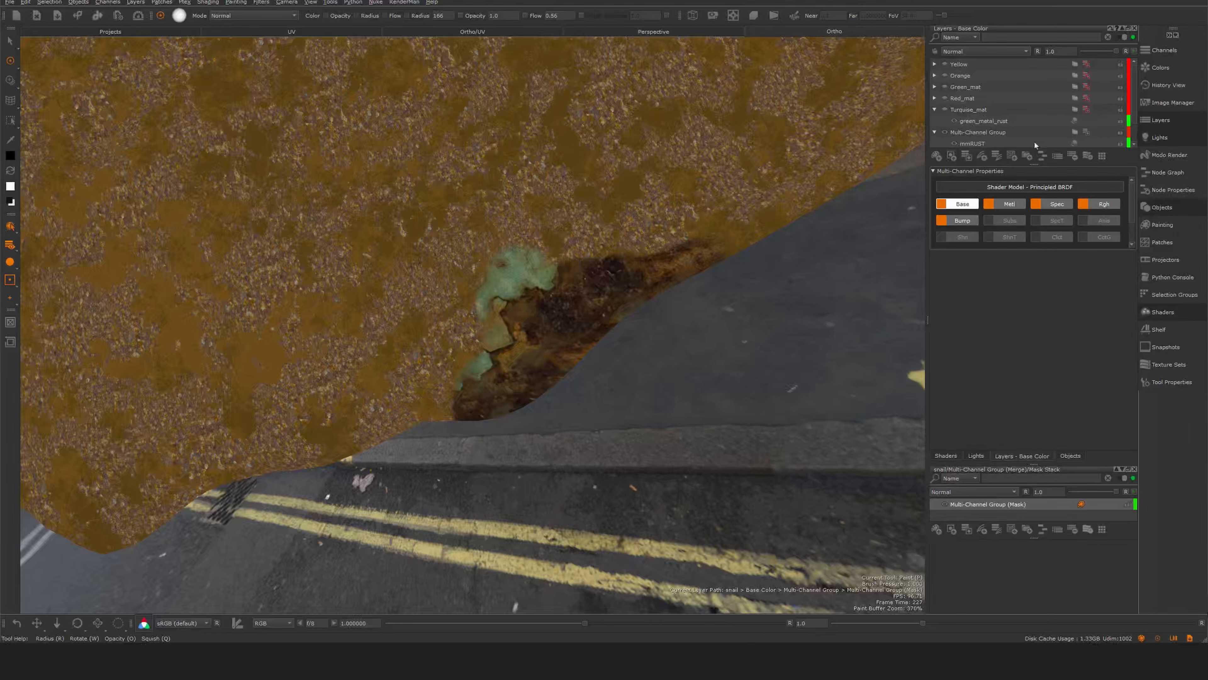
{"action": "left_click", "coordinate": [1134, 469]}
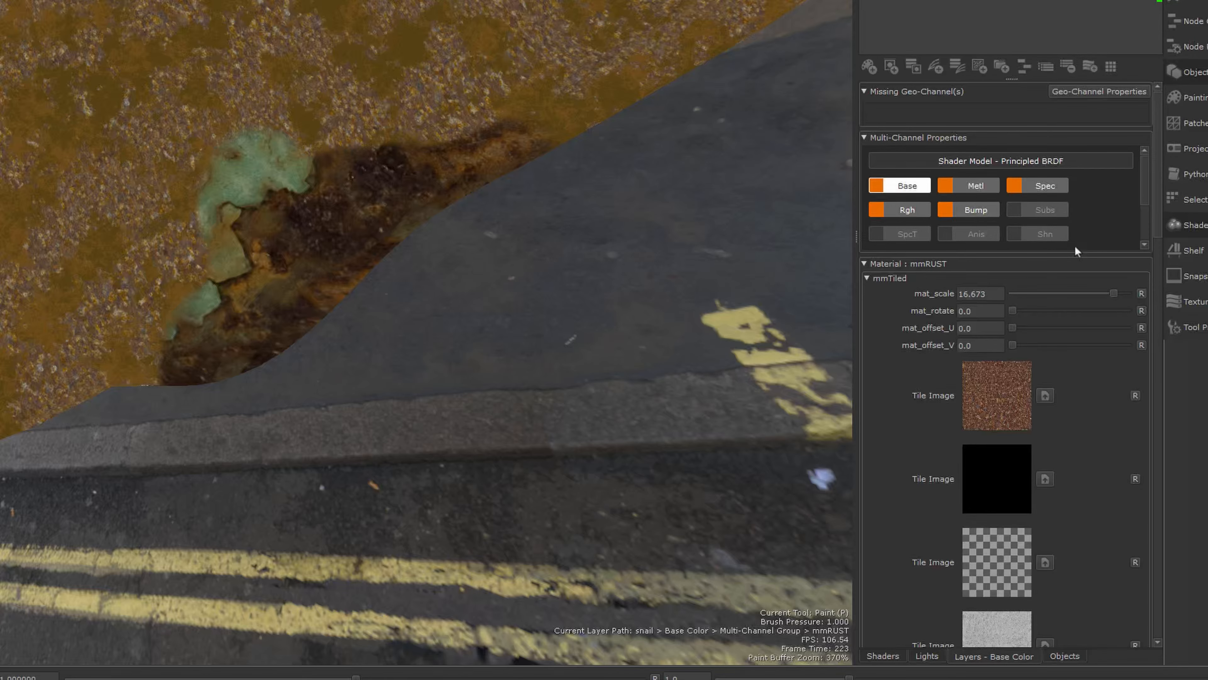
Darken the mmRUST layer by setting the Base_COL_HSV Value Scale to about 0.23 and the ProcRust_HSV_grade Value Scale to 0.483.
{"action": "scroll", "coordinate": [1026, 351], "scroll_direction": "down", "scroll_amount": 8}
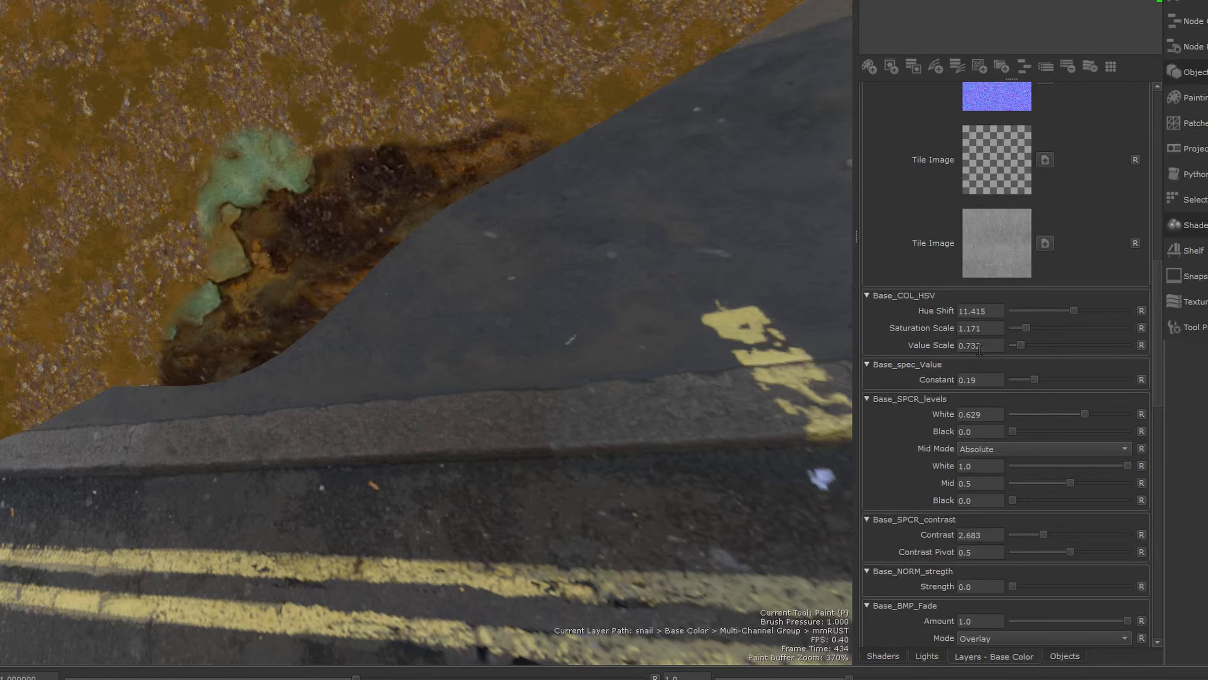
{"action": "left_click_drag", "start_coordinate": [965, 343], "coordinate": [983, 373]}
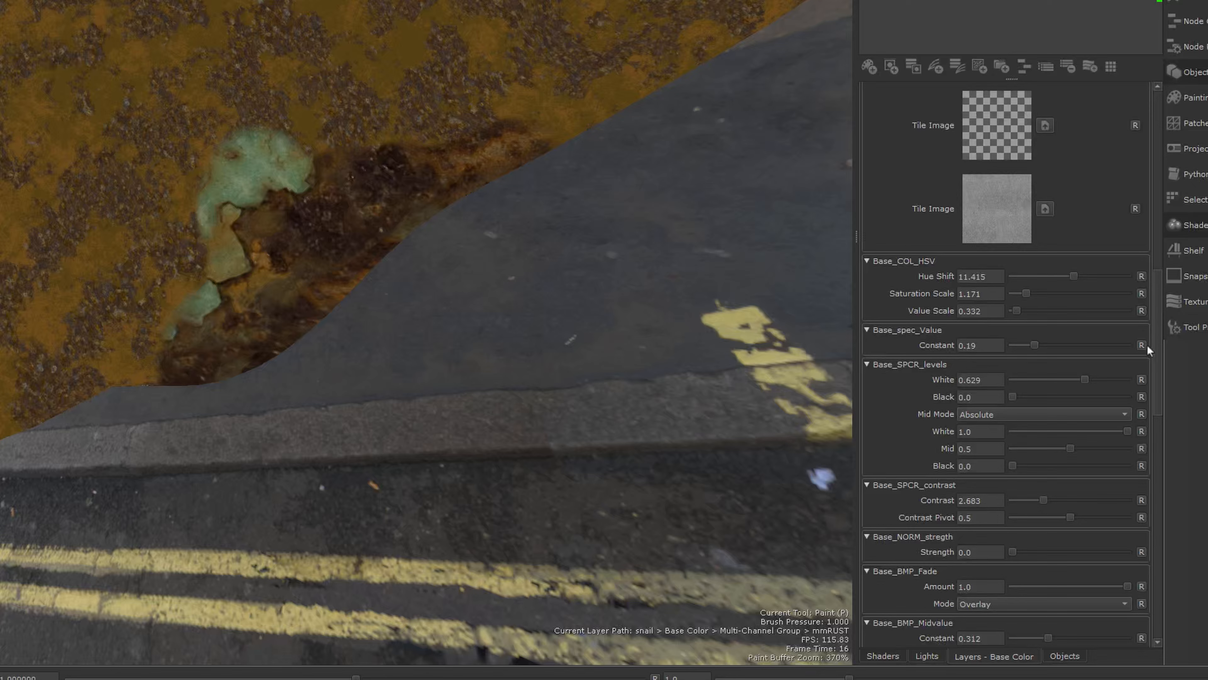
{"action": "scroll", "coordinate": [1094, 443], "scroll_direction": "down", "scroll_amount": 8}
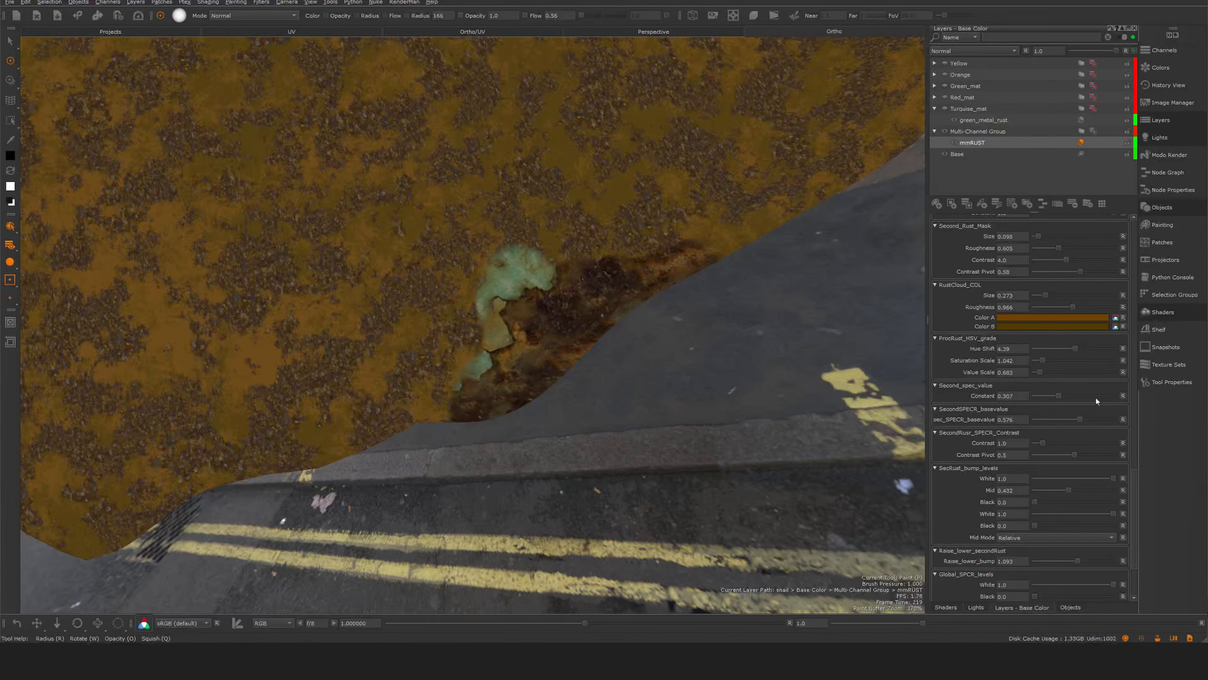
{"action": "mouse_move", "coordinate": [1014, 372]}
{"action": "left_mouse_down"}
{"action": "mouse_move", "coordinate": [1015, 399]}
{"action": "mouse_move", "coordinate": [1014, 389]}
{"action": "left_mouse_up"}
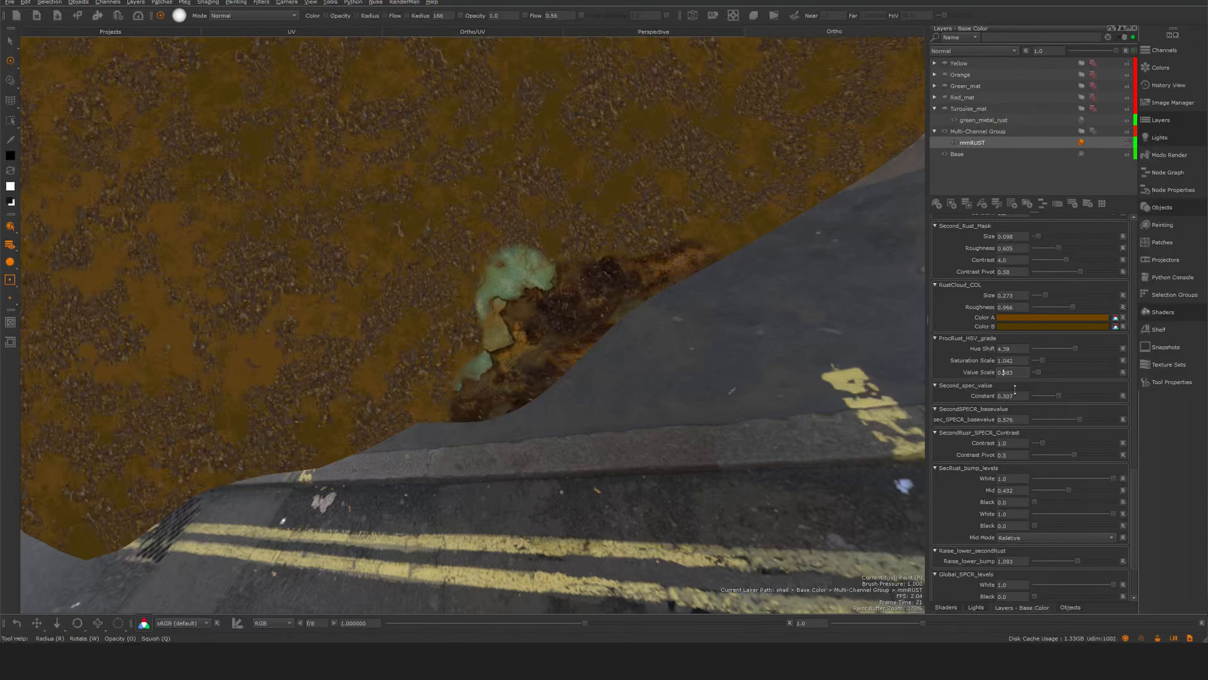
{"action": "left_click", "coordinate": [1134, 382]}
{"action": "left_click_drag", "start_coordinate": [1013, 281], "coordinate": [1007, 292]}
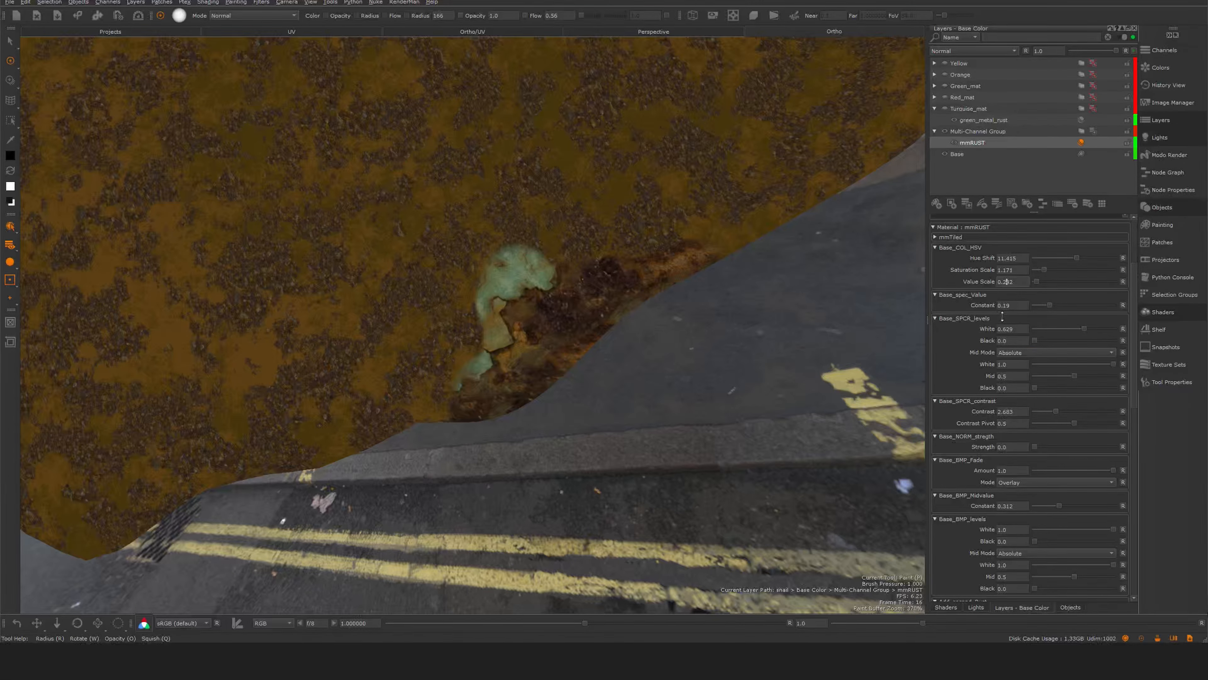
{"action": "mouse_move", "coordinate": [633, 342]}
{"action": "left_mouse_down", "text": "alt"}
{"action": "mouse_move", "coordinate": [626, 354]}
{"action": "mouse_move", "coordinate": [639, 326]}
{"action": "mouse_move", "coordinate": [615, 410]}
{"action": "mouse_move", "coordinate": [533, 412]}
{"action": "mouse_move", "coordinate": [674, 419]}
{"action": "mouse_move", "coordinate": [604, 399]}
{"action": "mouse_move", "coordinate": [619, 400]}
{"action": "mouse_move", "coordinate": [507, 451]}
{"action": "left_mouse_up", "text": "alt"}
{"action": "left_click_drag", "start_coordinate": [580, 352], "coordinate": [718, 400], "text": "alt"}
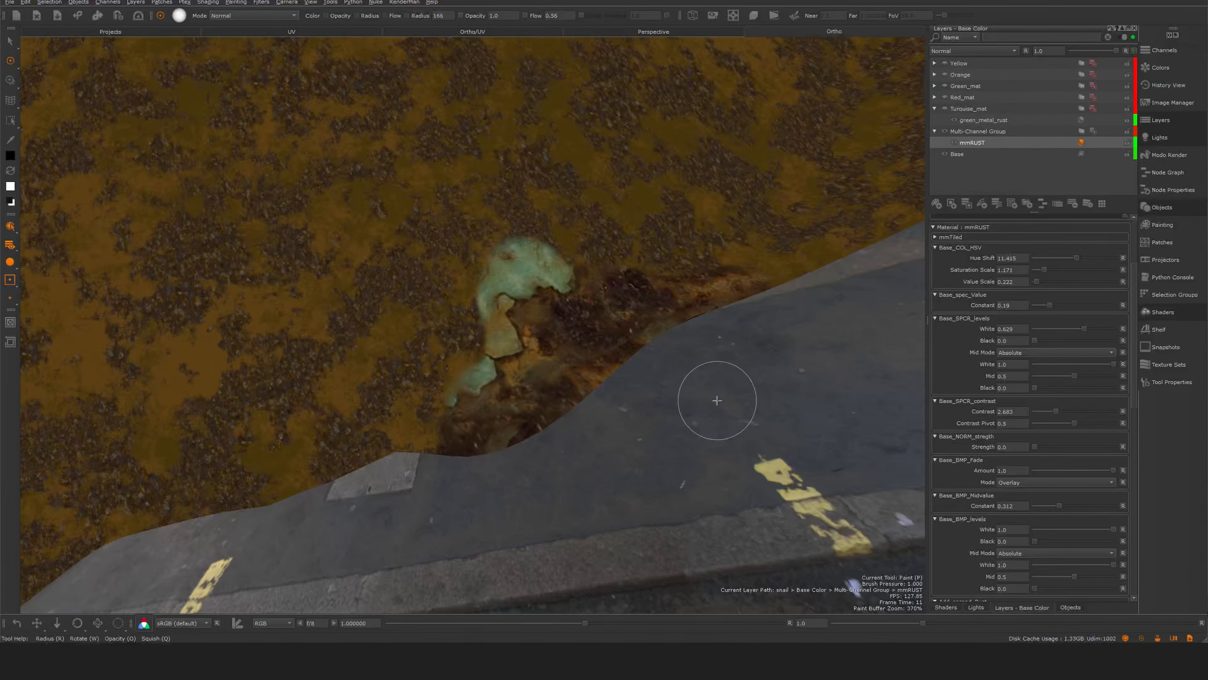
Lower the mmRUST layer's Global_COL_HSV Value Scale to about 1.06 and compare the rust with the revealed base.
{"action": "left_click_drag", "start_coordinate": [1135, 341], "coordinate": [1140, 503]}
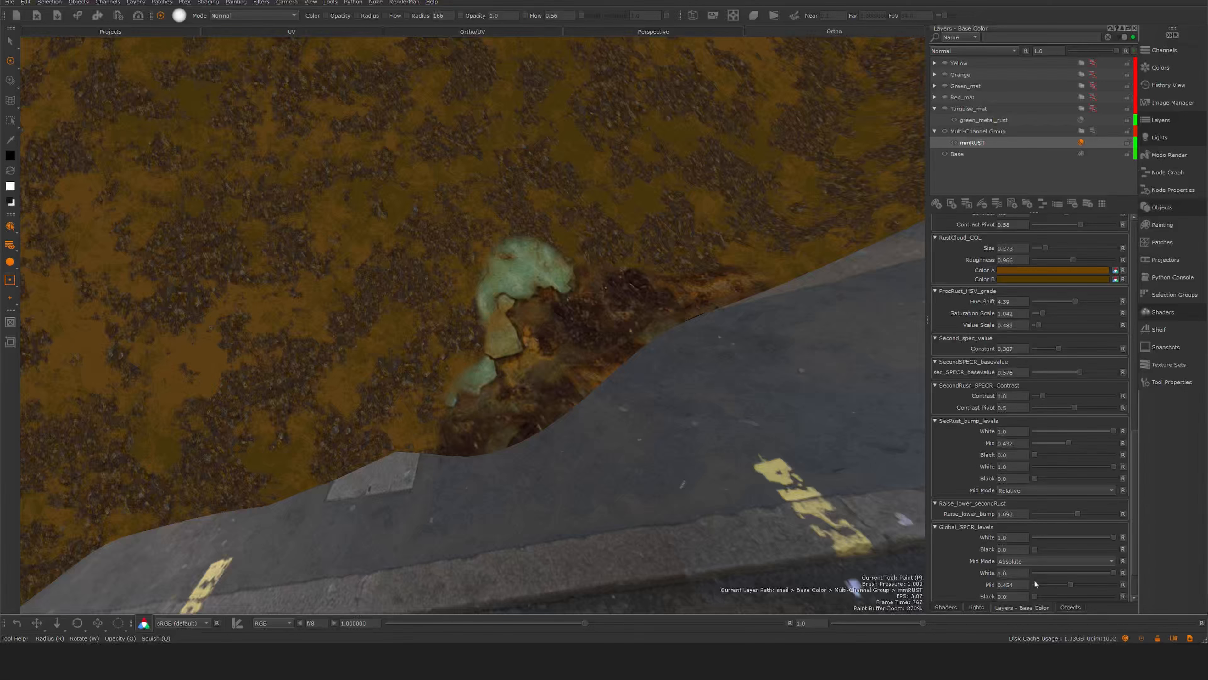
{"action": "scroll", "coordinate": [1050, 494], "scroll_direction": "down", "scroll_amount": 3}
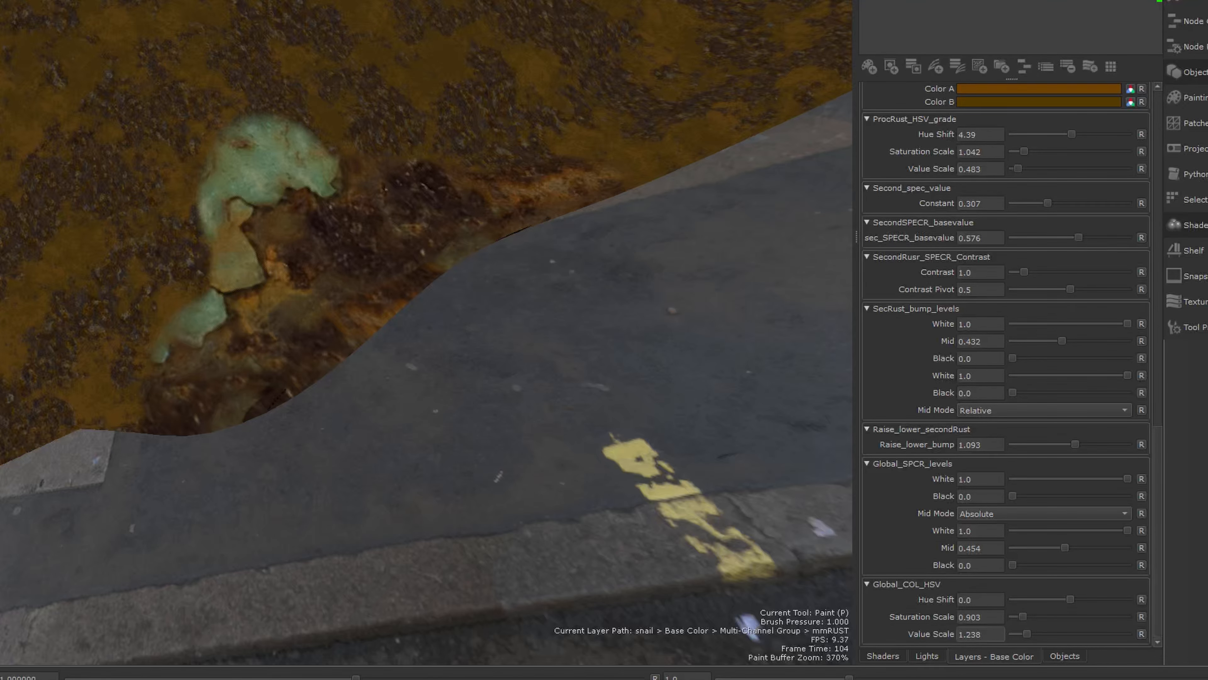
{"action": "left_click_drag", "start_coordinate": [986, 634], "coordinate": [974, 634]}
{"action": "left_click_drag", "start_coordinate": [361, 191], "coordinate": [419, 238], "text": "alt"}
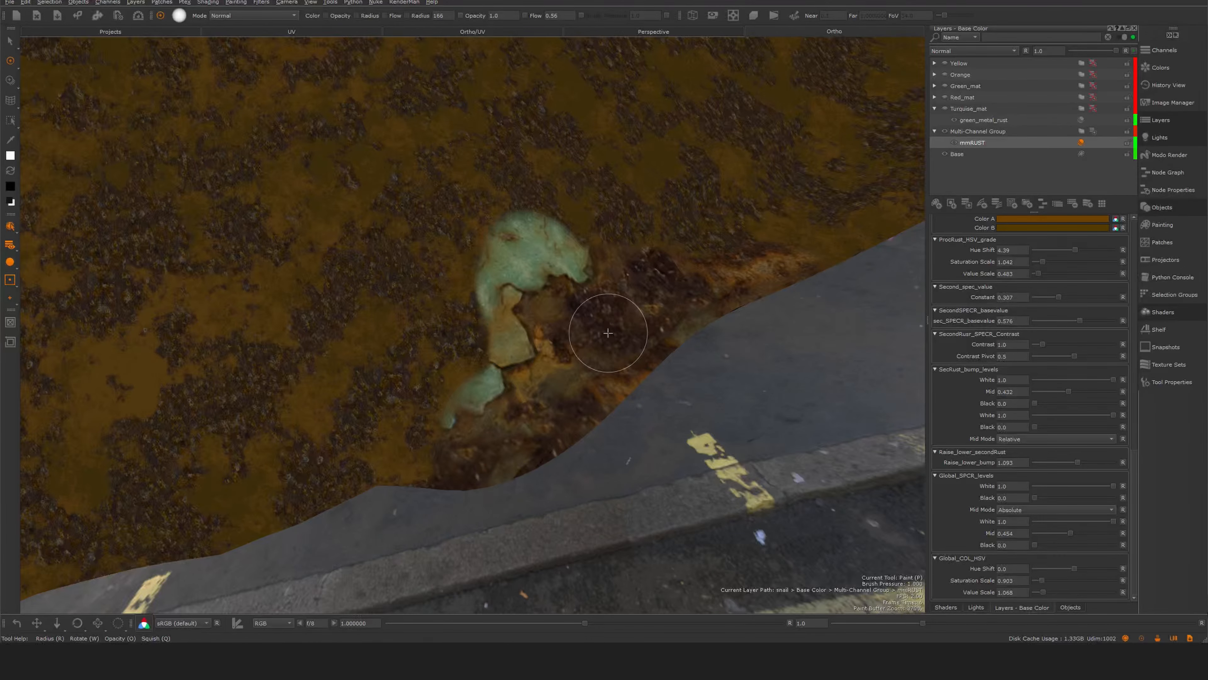
{"action": "left_click_drag", "start_coordinate": [446, 267], "coordinate": [450, 284], "text": "alt"}
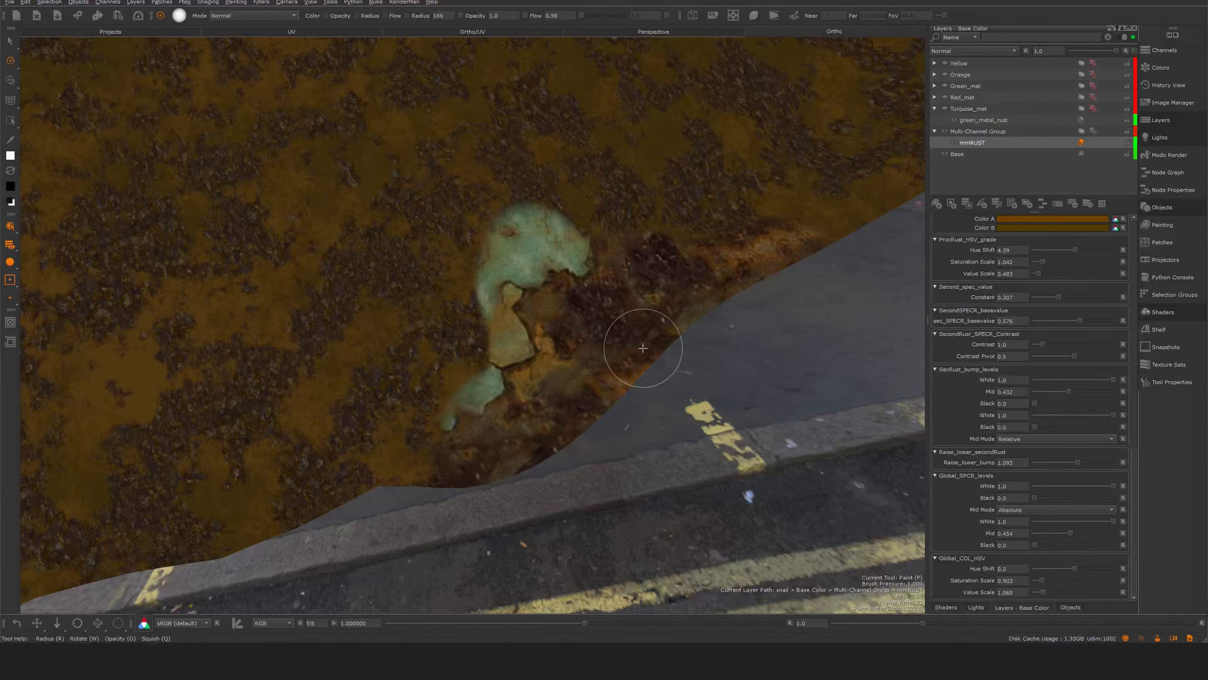
{"action": "right_click_drag", "start_coordinate": [449, 284], "coordinate": [353, 278], "text": "alt"}
{"action": "left_click_drag", "start_coordinate": [353, 278], "coordinate": [348, 283], "text": "alt"}
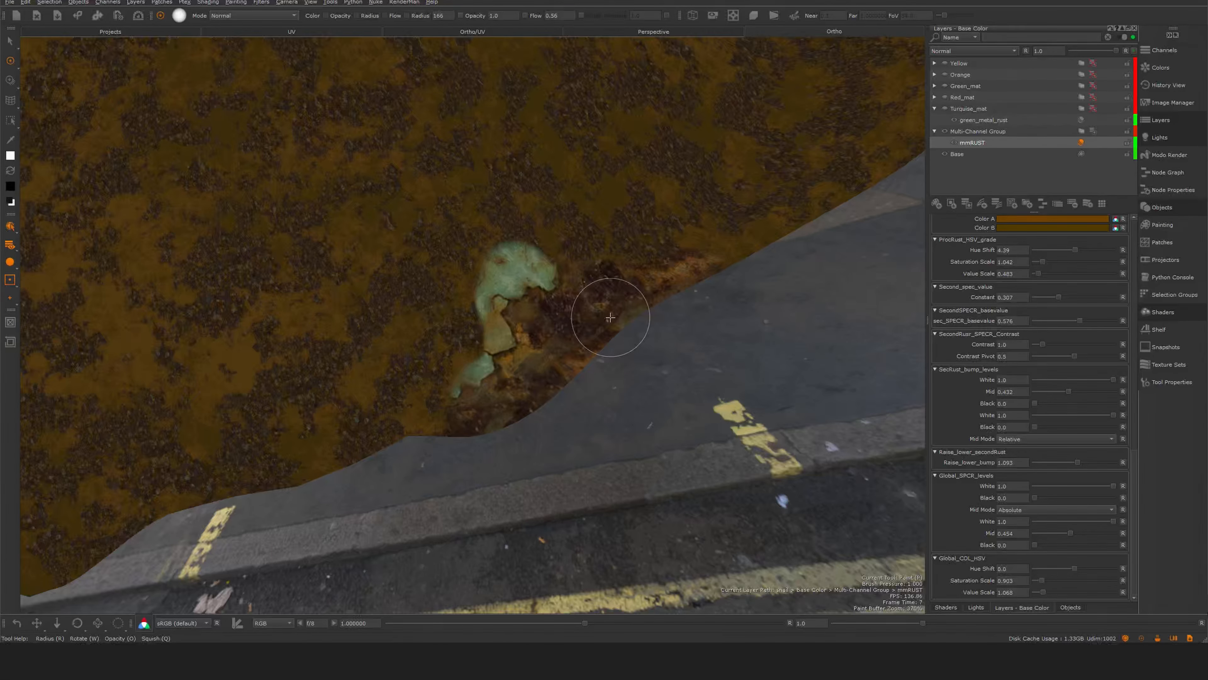
Add the mmSteel material above mmRUST in the Multi-Channel Group and inspect its reflections on the snail.
{"action": "key", "text": "s"}
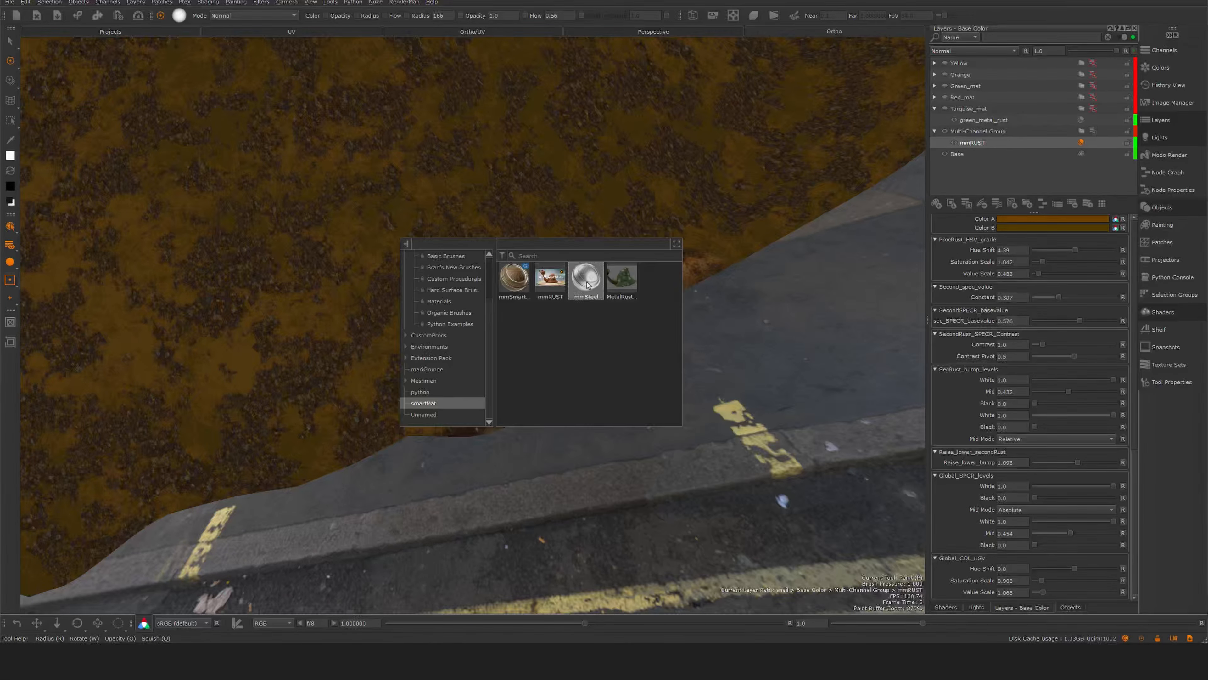
{"action": "left_click_drag", "start_coordinate": [586, 278], "coordinate": [1018, 165]}
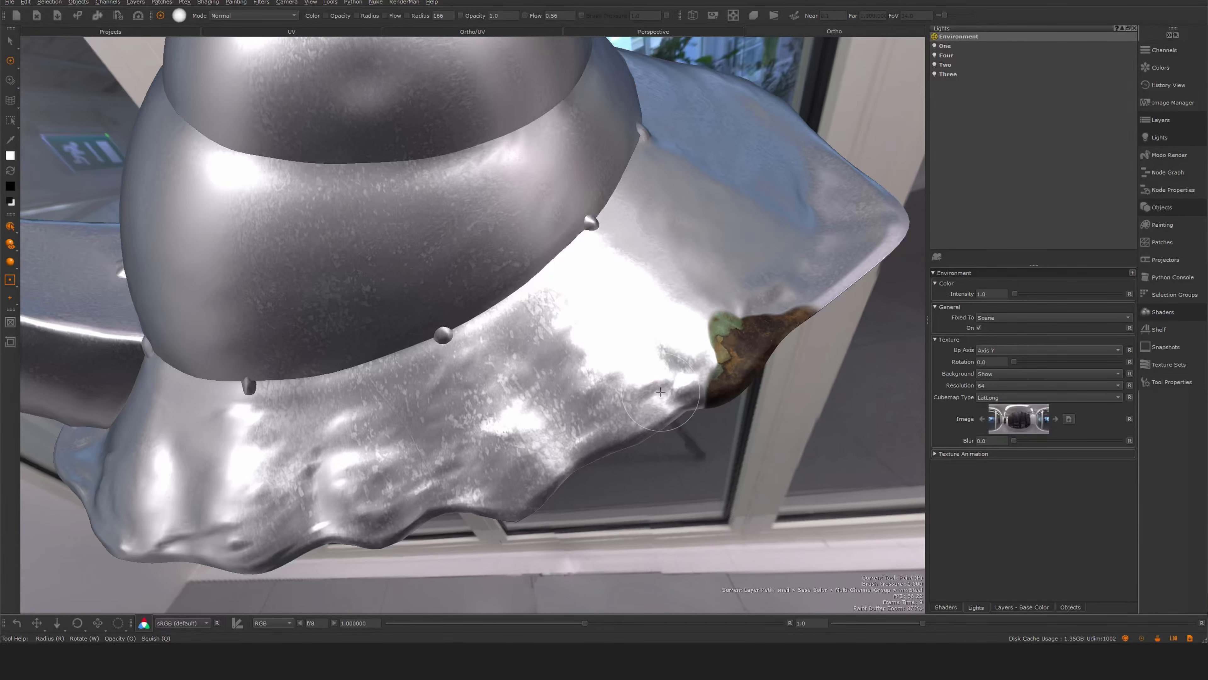
{"action": "mouse_move", "coordinate": [613, 354]}
{"action": "middle_mouse_down"}
{"action": "mouse_move", "coordinate": [620, 394]}
{"action": "mouse_move", "coordinate": [589, 390]}
{"action": "mouse_move", "coordinate": [604, 353]}
{"action": "middle_mouse_up"}
{"action": "right_click_drag", "start_coordinate": [604, 354], "coordinate": [600, 371], "text": "alt"}
{"action": "middle_click_drag", "start_coordinate": [399, 366], "coordinate": [623, 338], "text": "alt"}
{"action": "mouse_move", "coordinate": [623, 338]}
{"action": "right_mouse_down", "text": "alt"}
{"action": "mouse_move", "coordinate": [623, 380]}
{"action": "mouse_move", "coordinate": [622, 352]}
{"action": "right_mouse_up", "text": "alt"}
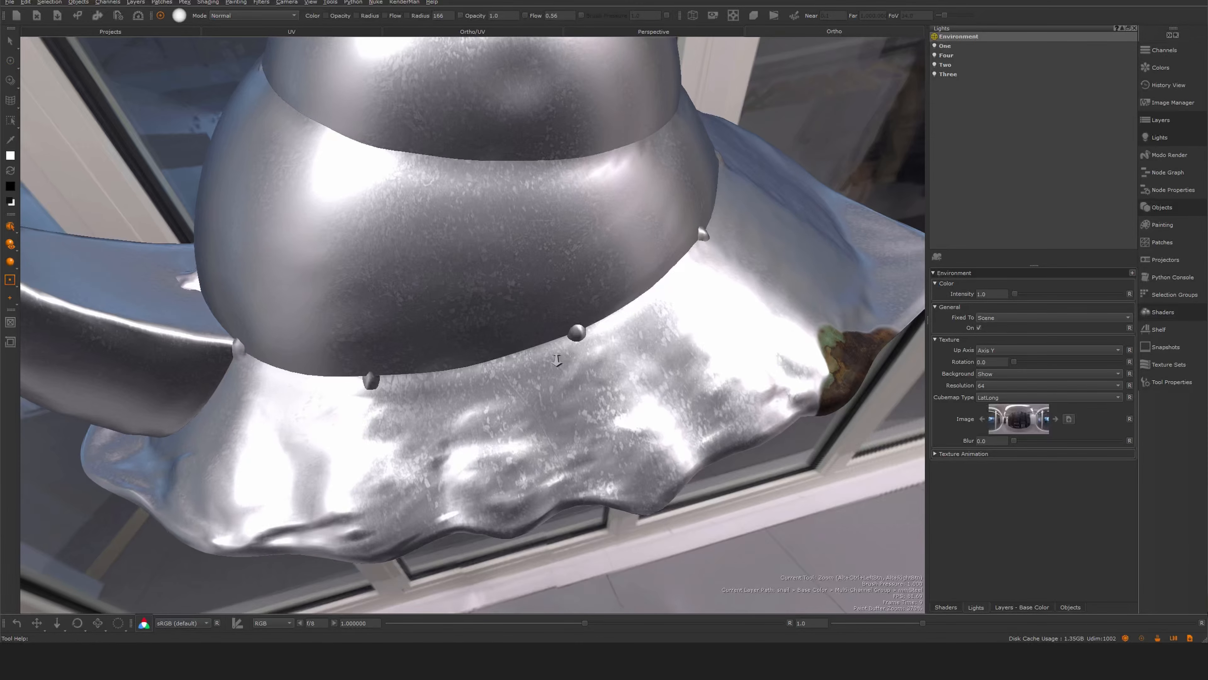
{"action": "key", "text": "p"}
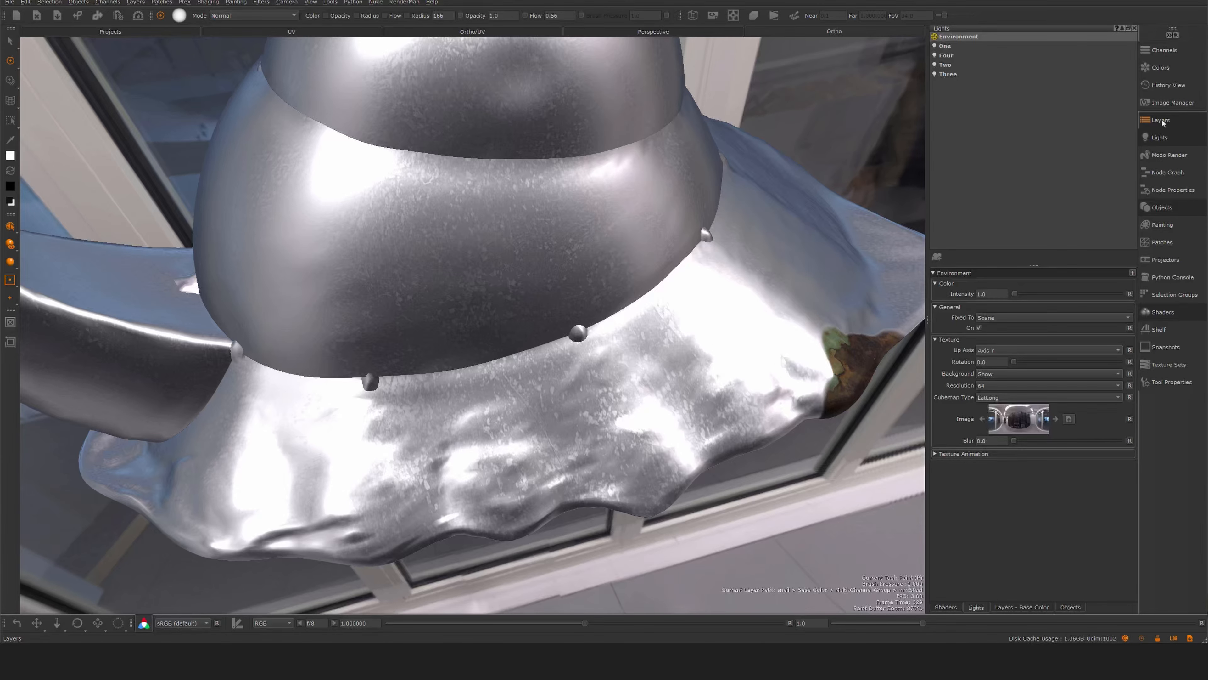
Move the mmRUST layer above mmSteel inside the Multi-Channel Group.
{"action": "left_click", "coordinate": [1161, 120]}
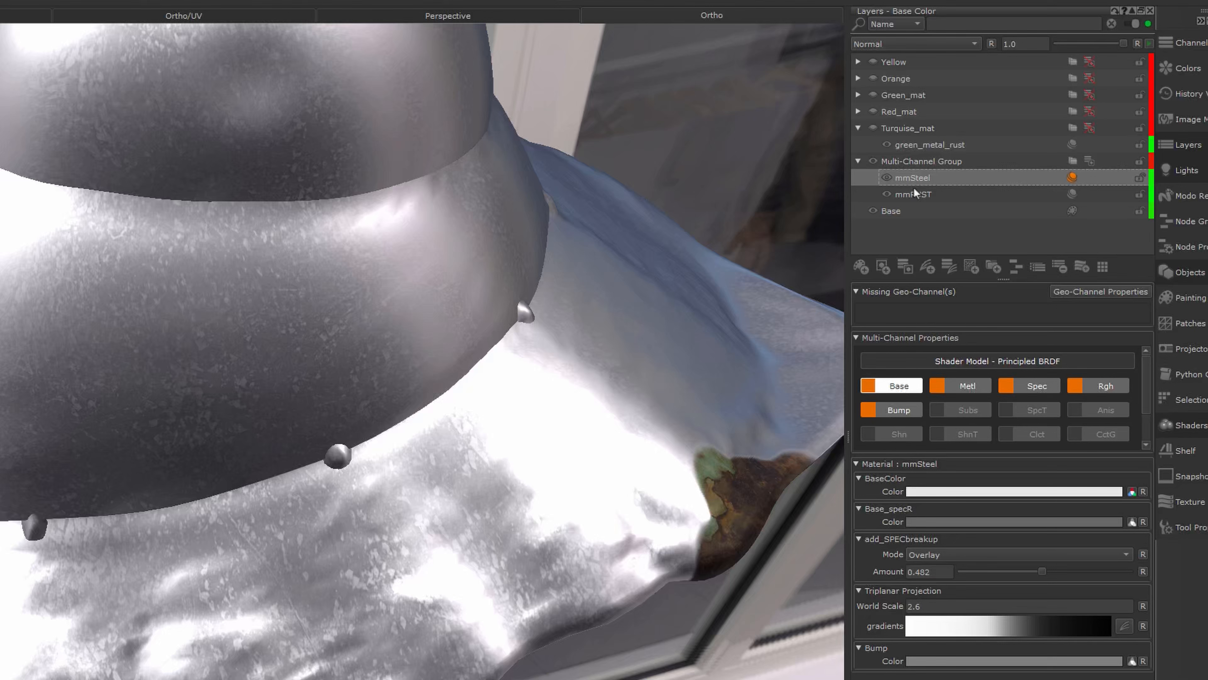
{"action": "left_click_drag", "start_coordinate": [928, 189], "coordinate": [952, 178]}
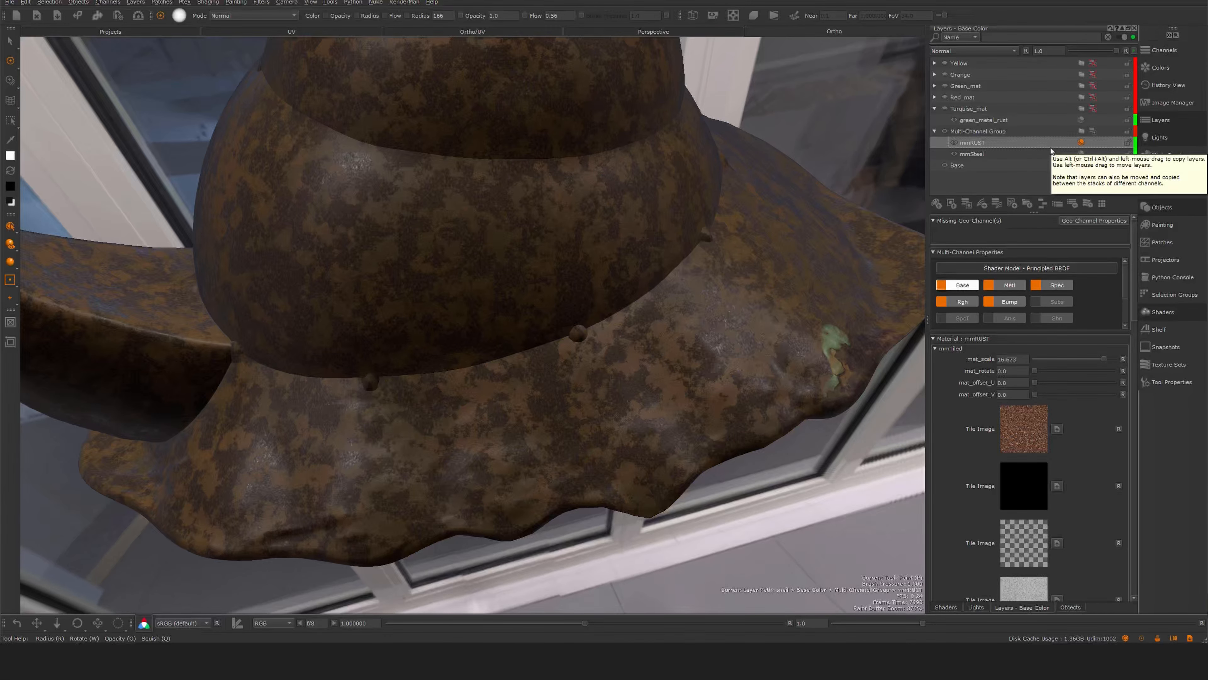
{"action": "mouse_move", "coordinate": [697, 302]}
{"action": "left_mouse_down", "text": "alt"}
{"action": "mouse_move", "coordinate": [666, 321]}
{"action": "mouse_move", "coordinate": [675, 310]}
{"action": "left_mouse_up", "text": "alt"}
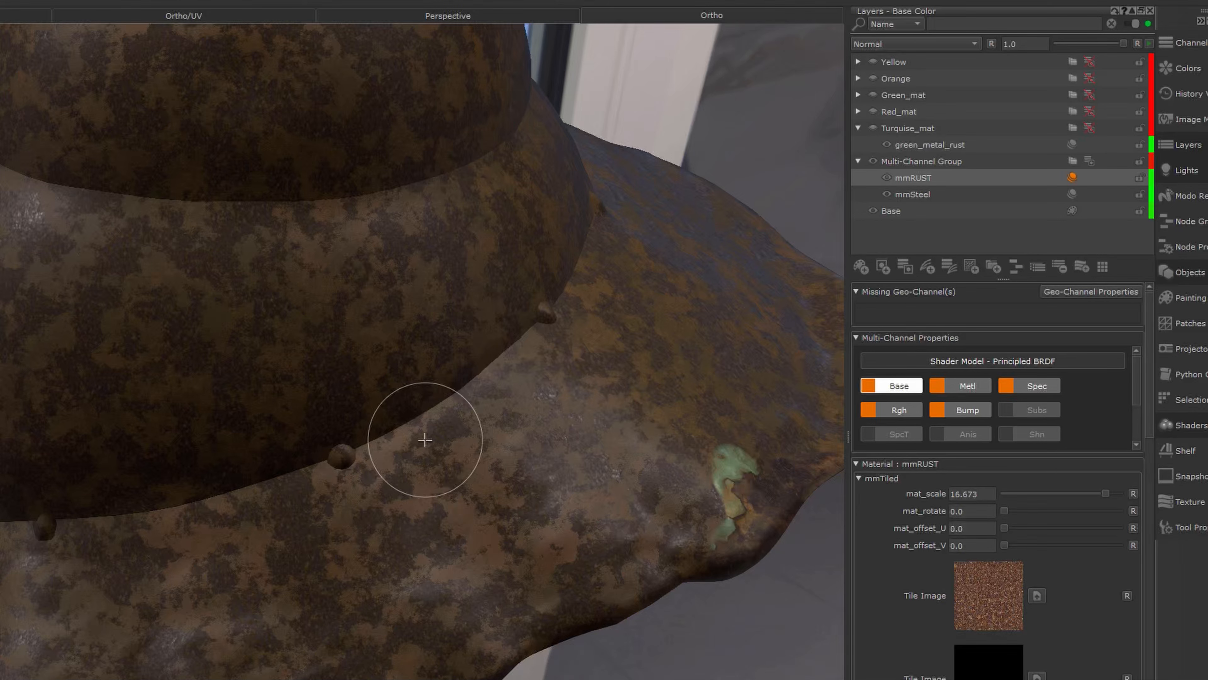
Add a layer mask to the mmRUST layer that keeps the rust fully shown.
{"action": "left_click", "coordinate": [912, 182]}
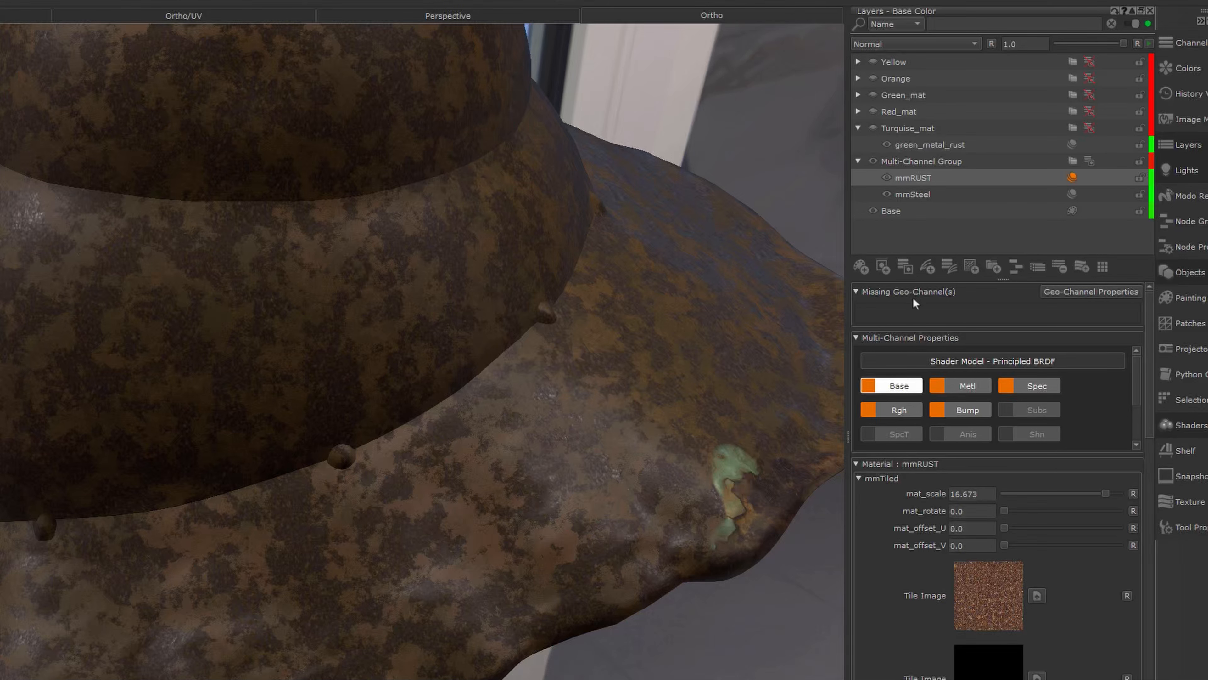
{"action": "left_click", "coordinate": [881, 269]}
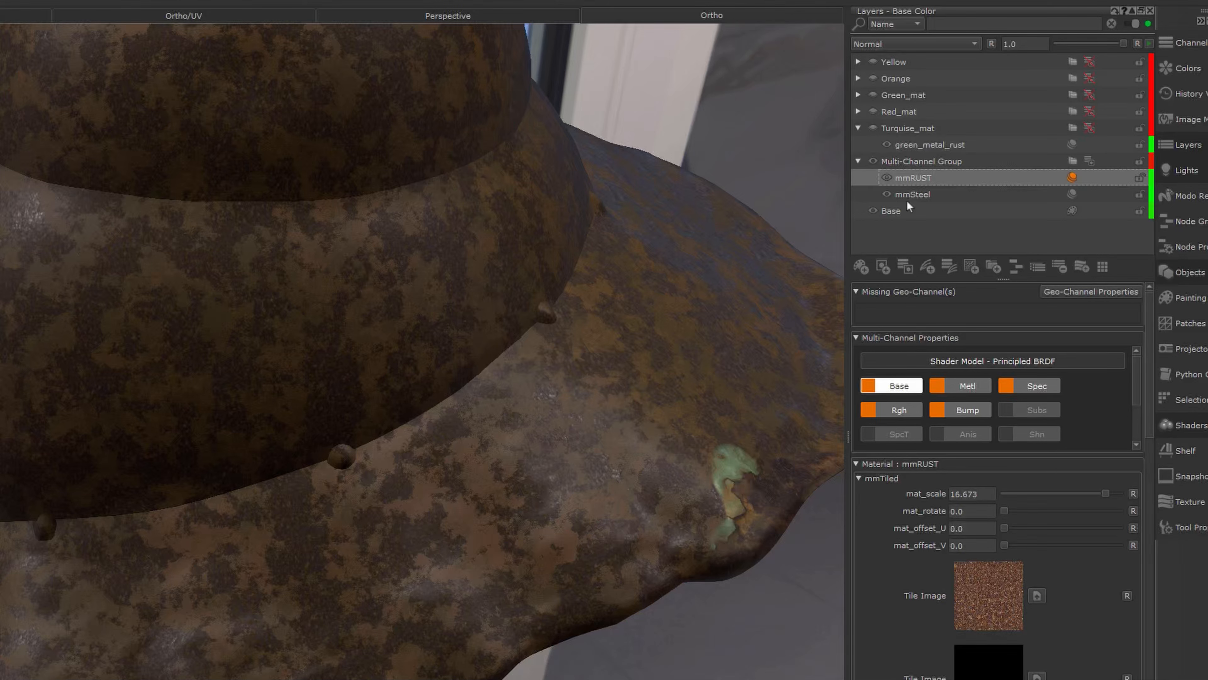
{"action": "left_click", "coordinate": [884, 265]}
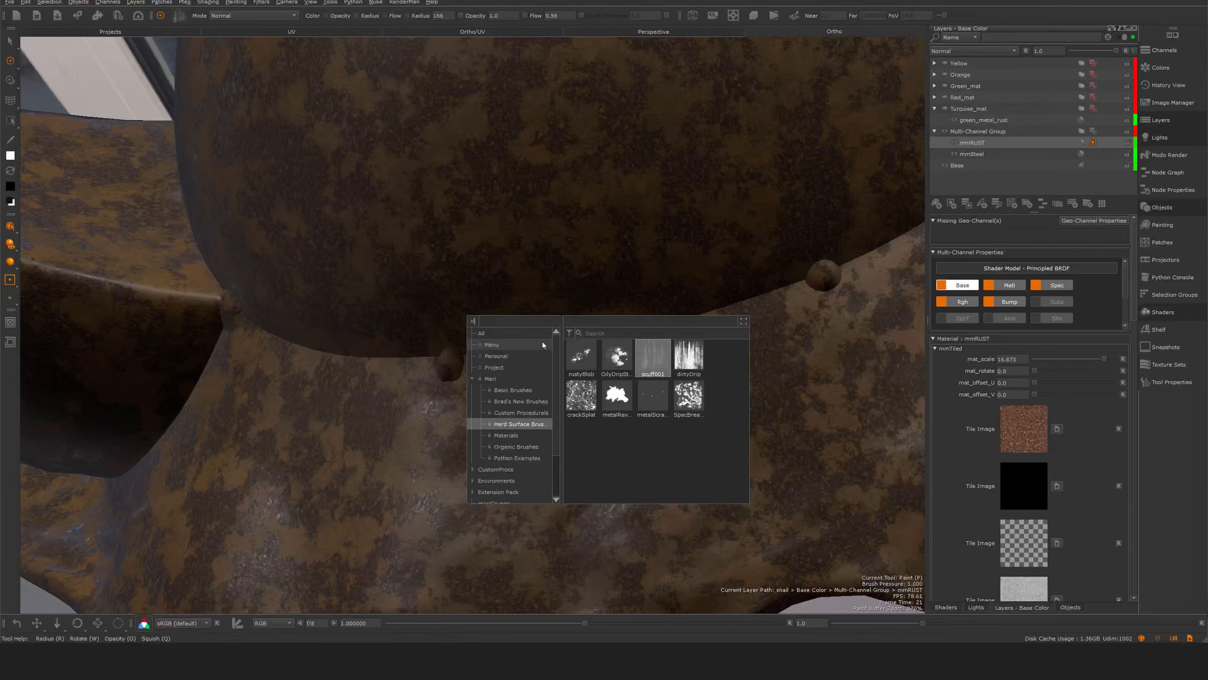
Reduce the paint brush's radius and swap the foreground colour to black for work around the bolts.
{"action": "key", "text": "k"}
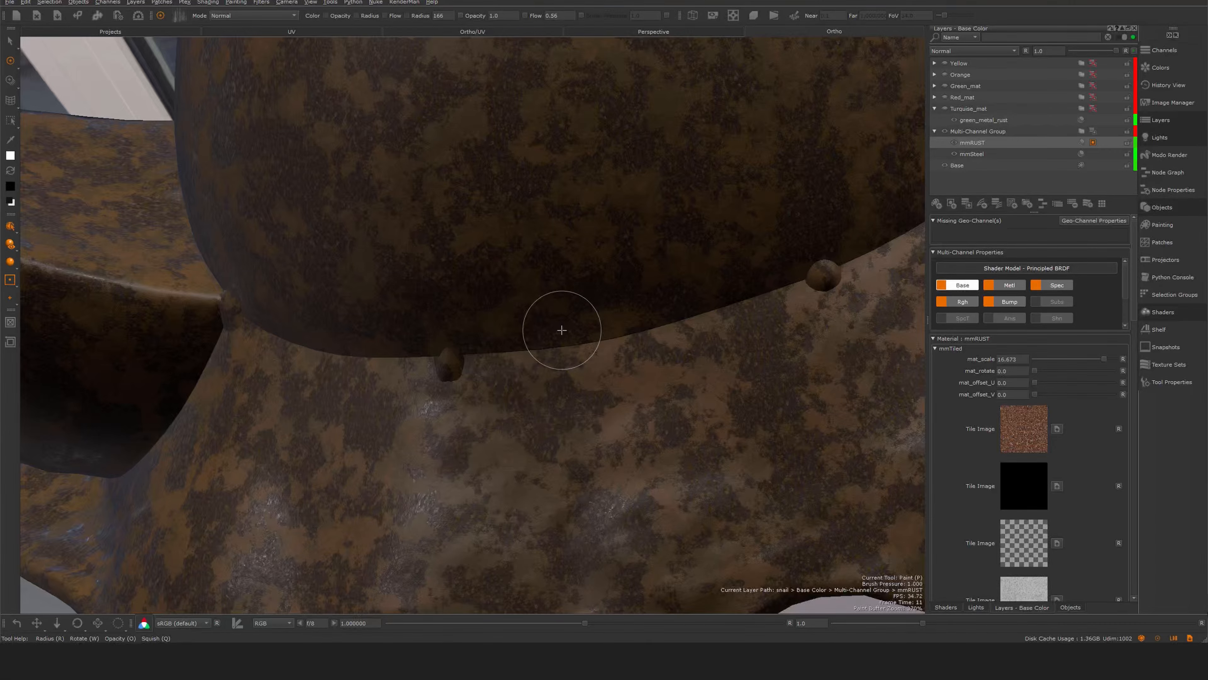
{"action": "left_click_drag", "start_coordinate": [527, 373], "coordinate": [486, 367], "text": "alt"}
{"action": "right_click_drag", "start_coordinate": [486, 367], "coordinate": [591, 359], "text": "alt"}
{"action": "key", "text": "r"}
{"action": "mouse_move", "coordinate": [590, 359]}
{"action": "left_mouse_down"}
{"action": "mouse_move", "coordinate": [560, 359]}
{"action": "mouse_move", "coordinate": [589, 334]}
{"action": "mouse_move", "coordinate": [601, 351]}
{"action": "left_mouse_up"}
{"action": "key", "text": "x"}
{"action": "key", "text": "b"}
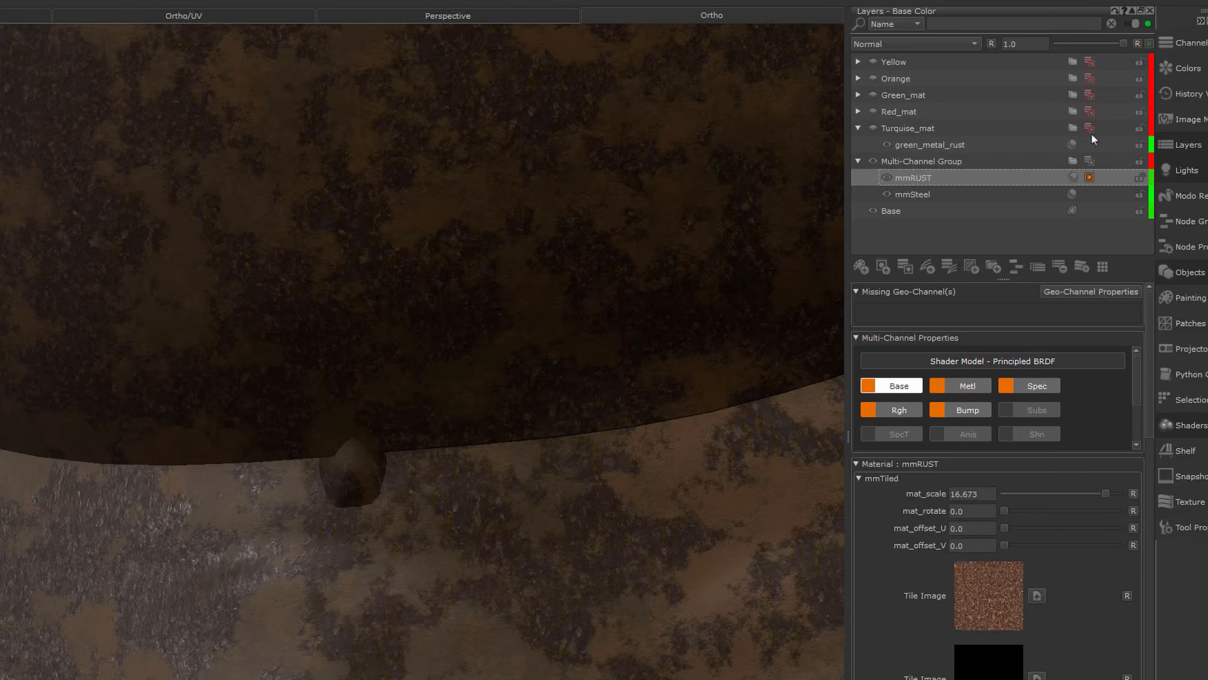
Enable the masked Red_mat and Turquoise_mat groups and reselect the mmRUST layer for painting.
{"action": "left_click", "coordinate": [1093, 109]}
{"action": "left_click", "coordinate": [1089, 129]}
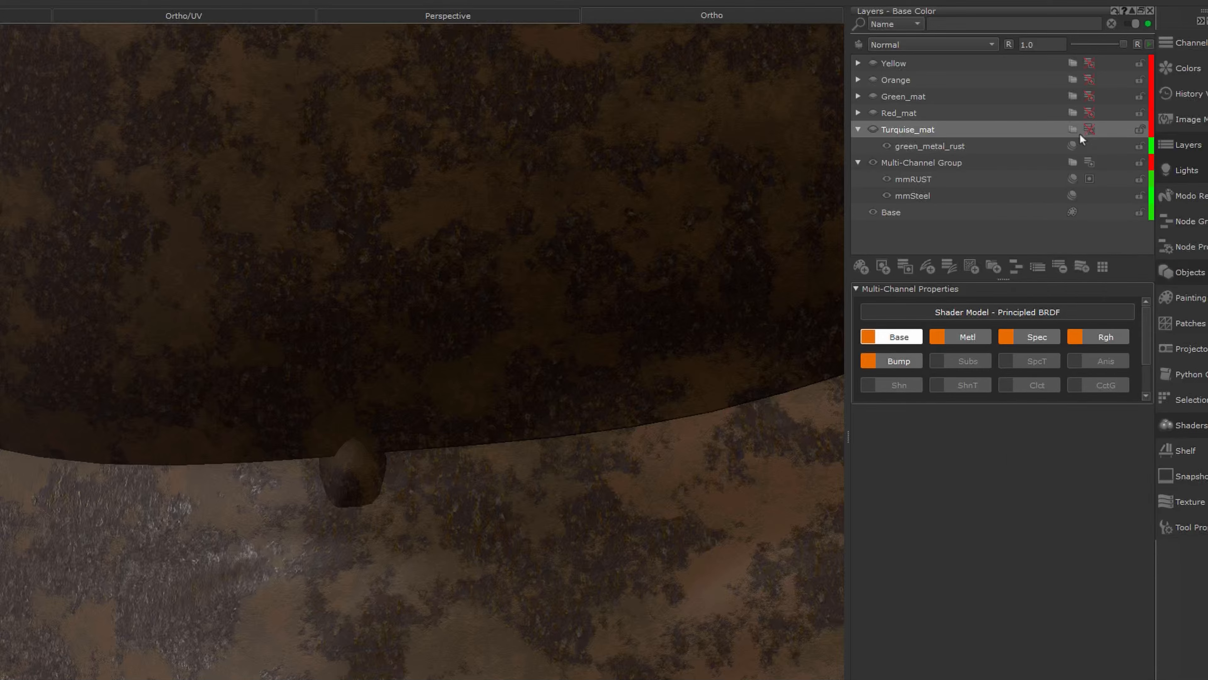
{"action": "left_click", "coordinate": [912, 179]}
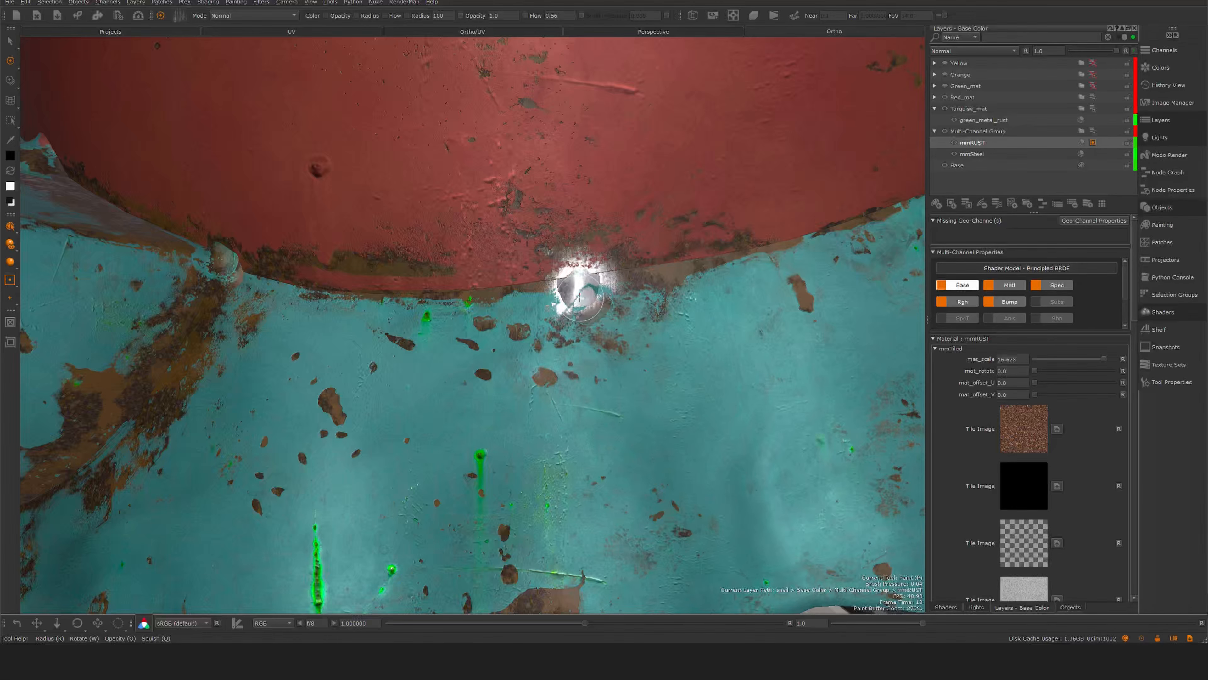
Paint black into the mmRUST mask to reveal bare steel on the bolts along the red shell's front rim.
{"action": "left_click_drag", "start_coordinate": [572, 284], "coordinate": [767, 324], "text": "alt"}
{"action": "right_click_drag", "start_coordinate": [767, 324], "coordinate": [458, 278], "text": "alt"}
{"action": "mouse_move", "coordinate": [475, 266]}
{"action": "left_mouse_down"}
{"action": "mouse_move", "coordinate": [483, 254]}
{"action": "mouse_move", "coordinate": [495, 260]}
{"action": "mouse_move", "coordinate": [484, 250]}
{"action": "left_mouse_up"}
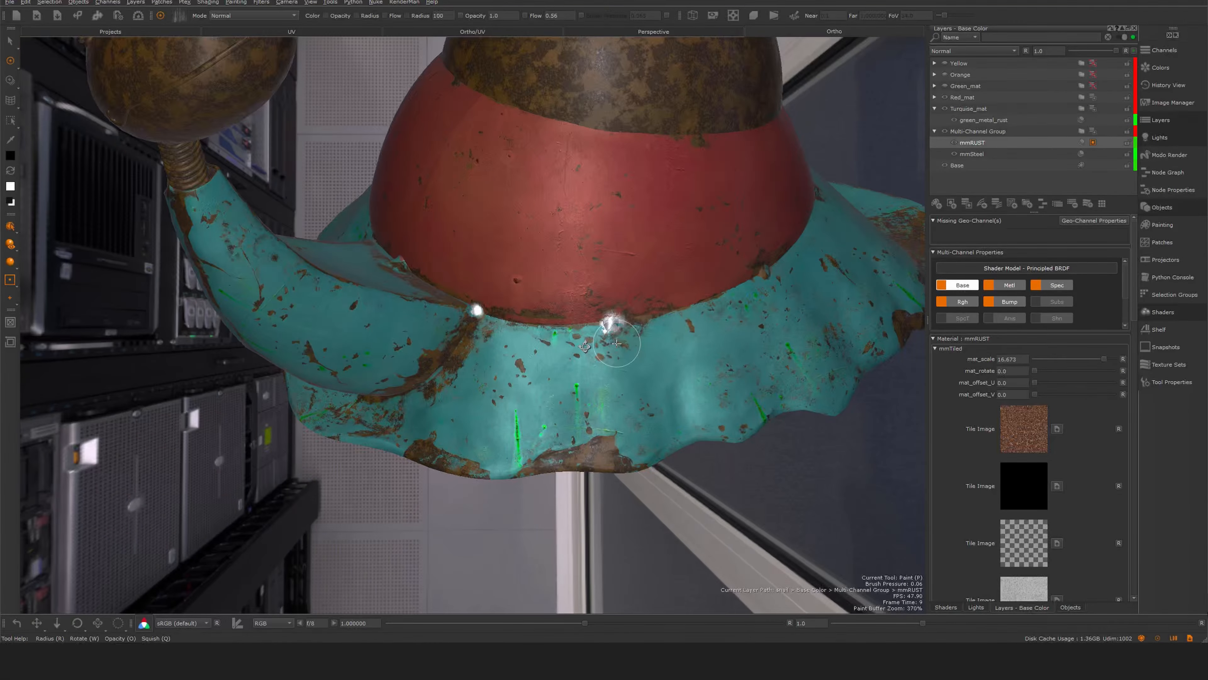
{"action": "left_click_drag", "start_coordinate": [475, 334], "coordinate": [494, 340], "text": "alt"}
{"action": "right_click_drag", "start_coordinate": [493, 340], "coordinate": [774, 195], "text": "alt"}
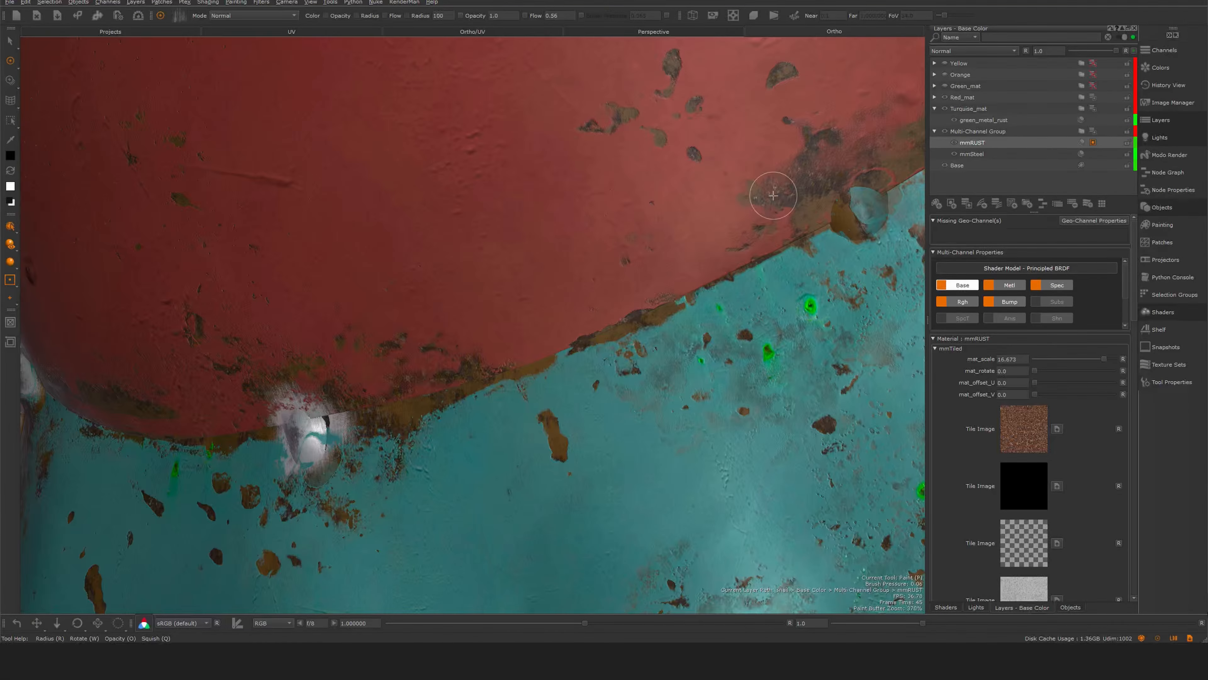
{"action": "mouse_move", "coordinate": [633, 328]}
{"action": "left_mouse_down"}
{"action": "mouse_move", "coordinate": [658, 315]}
{"action": "mouse_move", "coordinate": [663, 327]}
{"action": "left_mouse_up"}
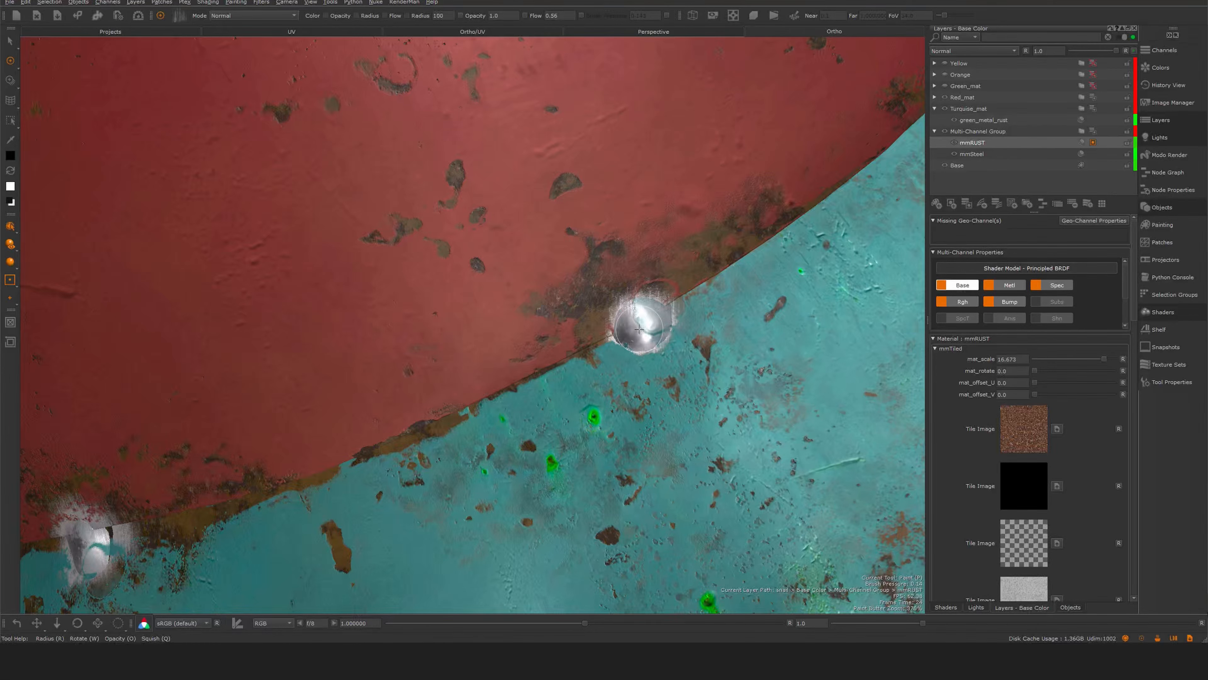
Reveal the steel on the next bolt further back where the red shell meets the turquoise body.
{"action": "right_click_drag", "start_coordinate": [693, 248], "coordinate": [542, 333], "text": "alt"}
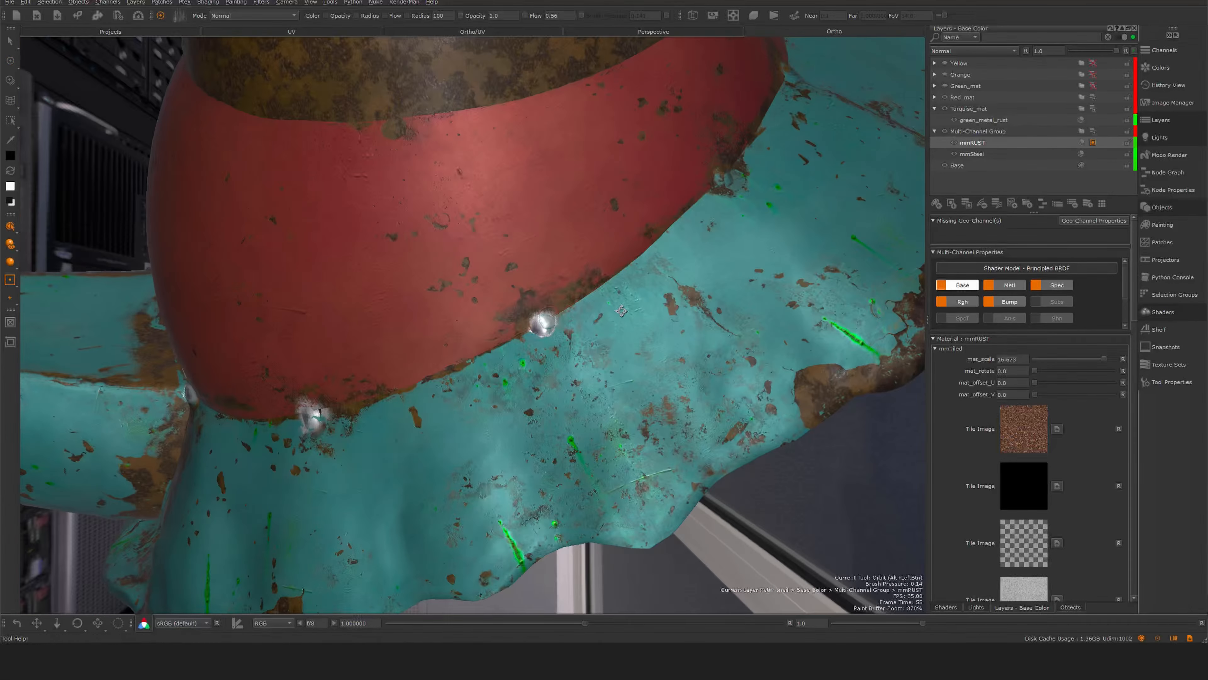
{"action": "left_click_drag", "start_coordinate": [542, 333], "coordinate": [504, 372], "text": "alt"}
{"action": "right_click_drag", "start_coordinate": [504, 372], "coordinate": [682, 213], "text": "alt"}
{"action": "mouse_move", "coordinate": [682, 213]}
{"action": "left_mouse_down", "text": "alt"}
{"action": "mouse_move", "coordinate": [669, 260]}
{"action": "mouse_move", "coordinate": [590, 321]}
{"action": "left_mouse_up", "text": "alt"}
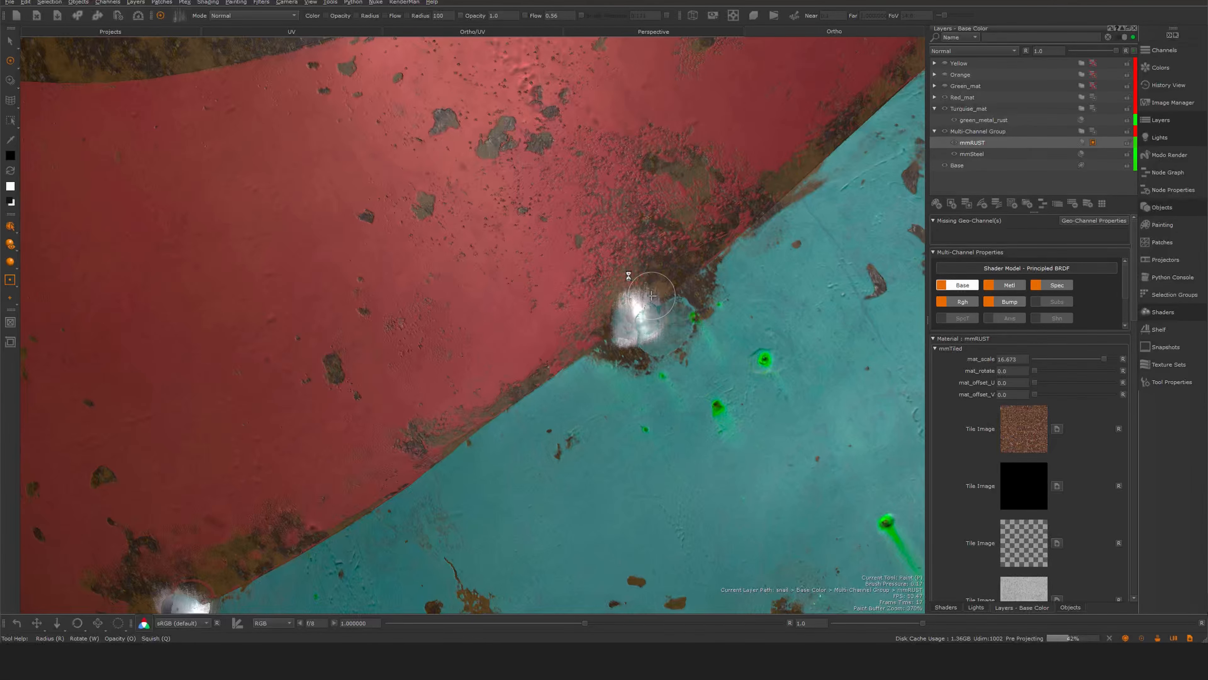
Work around the rest of the snail's shell, masking the rust off the remaining bolts to expose their steel.
{"action": "right_click_drag", "start_coordinate": [628, 275], "coordinate": [571, 319], "text": "alt"}
{"action": "left_click_drag", "start_coordinate": [571, 319], "coordinate": [595, 333], "text": "alt"}
{"action": "middle_click_drag", "start_coordinate": [595, 333], "coordinate": [583, 362], "text": "alt"}
{"action": "mouse_move", "coordinate": [583, 362]}
{"action": "right_mouse_down", "text": "alt"}
{"action": "mouse_move", "coordinate": [734, 241]}
{"action": "mouse_move", "coordinate": [604, 333]}
{"action": "right_mouse_up", "text": "alt"}
{"action": "left_click_drag", "start_coordinate": [604, 333], "coordinate": [690, 275], "text": "alt"}
{"action": "middle_click_drag", "start_coordinate": [381, 451], "coordinate": [635, 333], "text": "alt"}
{"action": "left_click_drag", "start_coordinate": [635, 334], "coordinate": [606, 470], "text": "alt"}
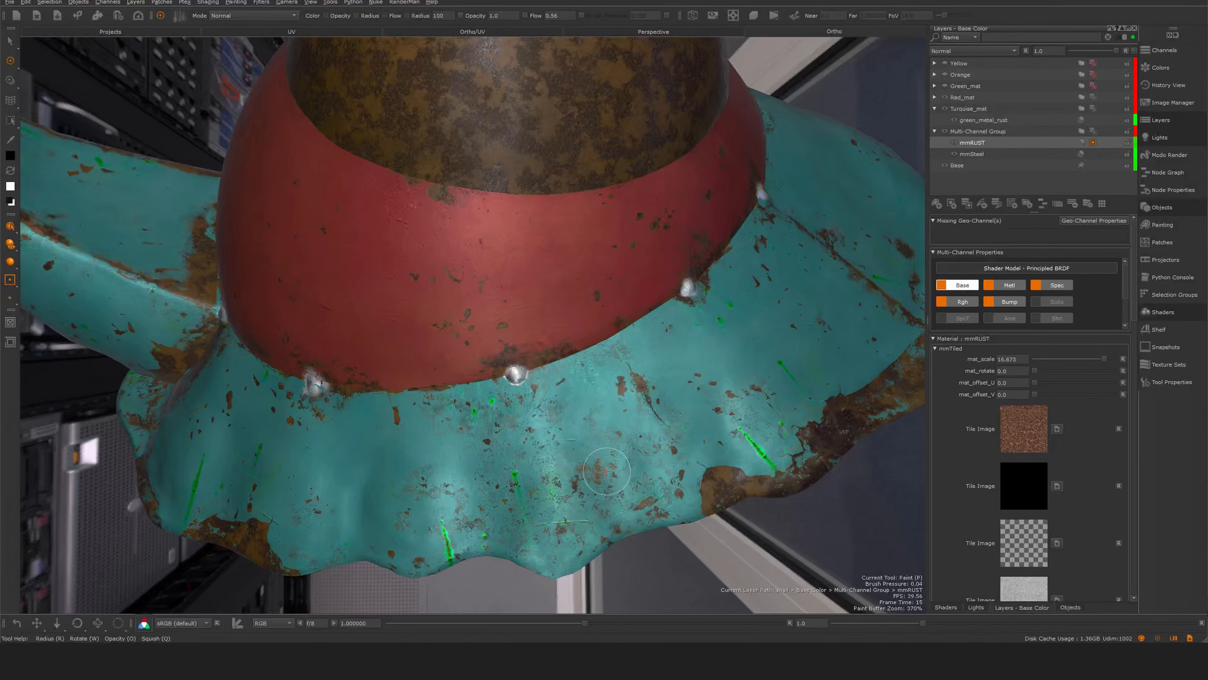
{"action": "left_click_drag", "start_coordinate": [712, 360], "coordinate": [456, 356], "text": "alt"}
{"action": "right_click_drag", "start_coordinate": [455, 356], "coordinate": [656, 278], "text": "alt"}
{"action": "left_click_drag", "start_coordinate": [656, 278], "coordinate": [589, 369], "text": "alt"}
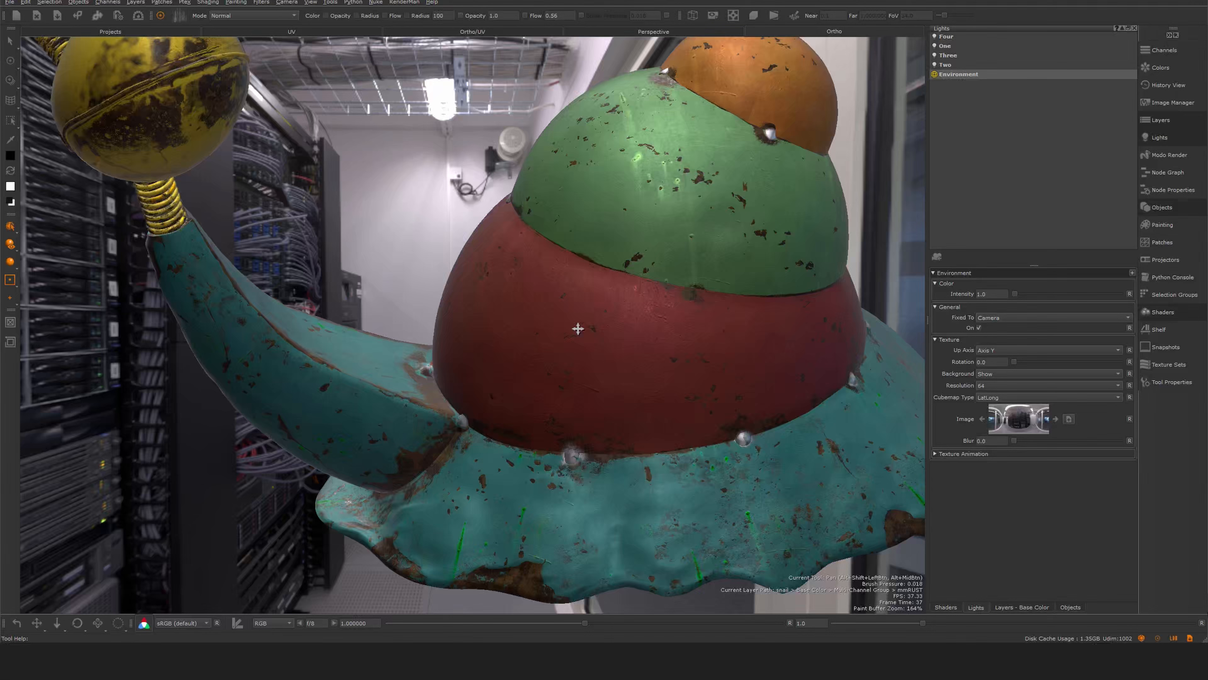
Bring the snail's yellow head into close view and switch the display to the Mask_yellow channel.
{"action": "middle_click_drag", "start_coordinate": [578, 329], "coordinate": [578, 330], "text": "alt"}
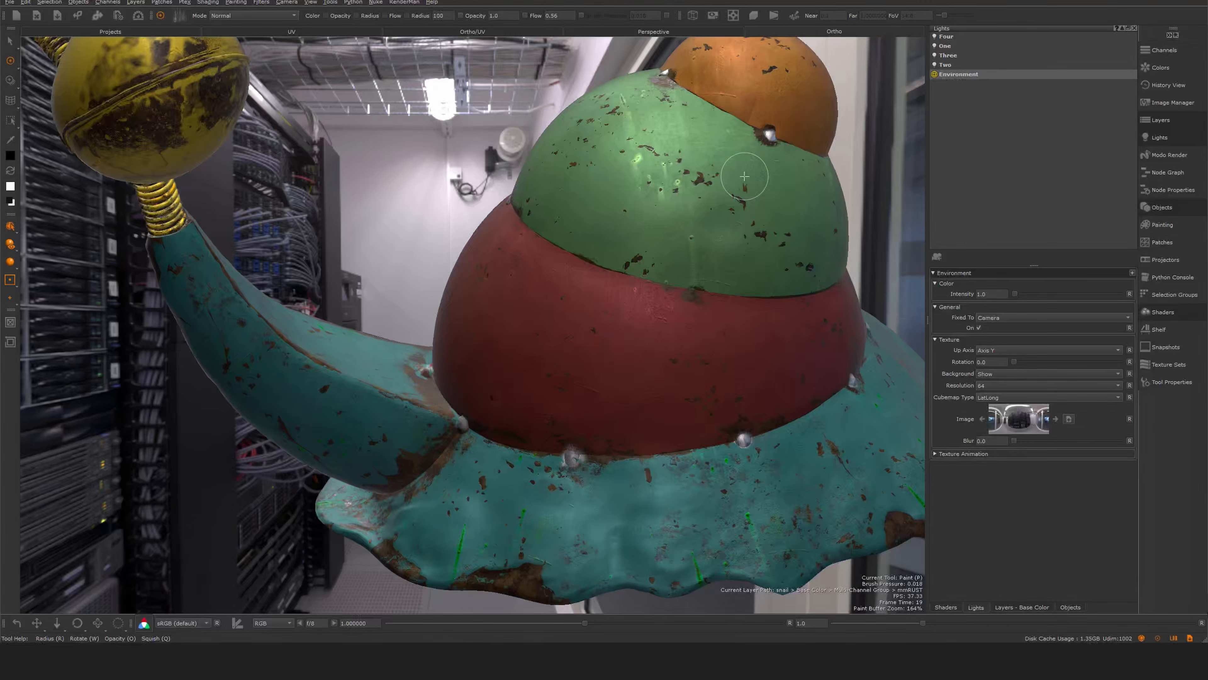
{"action": "mouse_move", "coordinate": [549, 293]}
{"action": "middle_mouse_down", "text": "alt"}
{"action": "mouse_move", "coordinate": [833, 405]}
{"action": "mouse_move", "coordinate": [894, 445]}
{"action": "mouse_move", "coordinate": [895, 468]}
{"action": "middle_mouse_up", "text": "alt"}
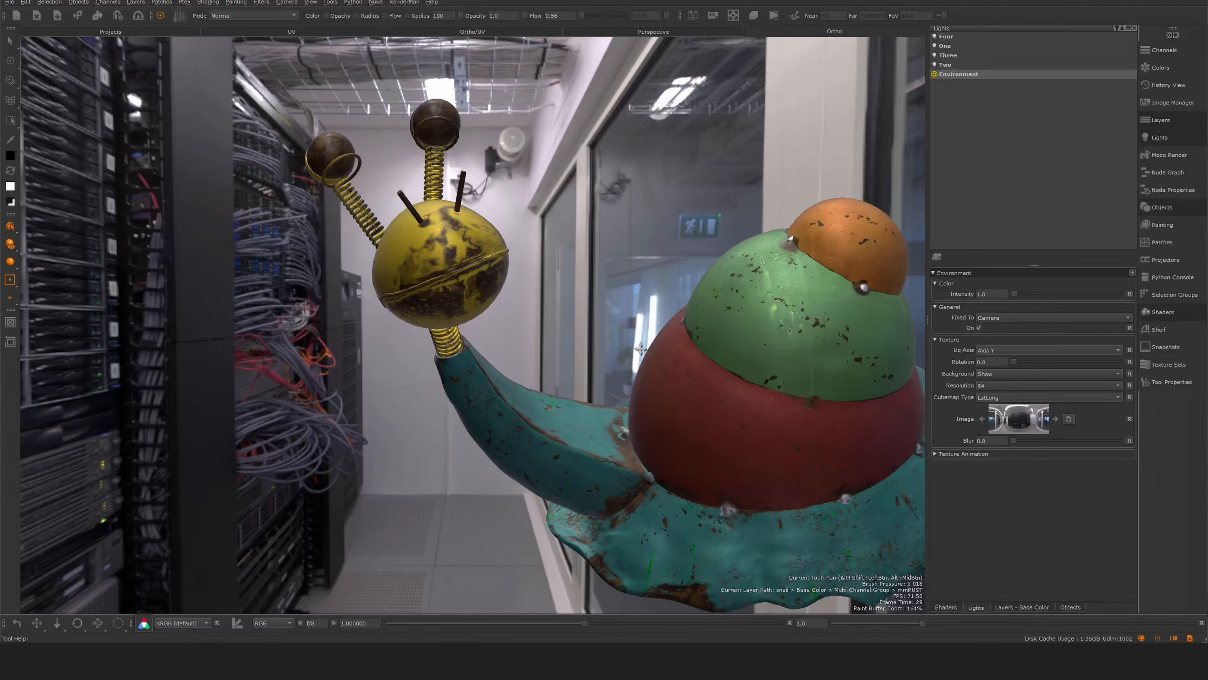
{"action": "mouse_move", "coordinate": [665, 267]}
{"action": "left_mouse_down", "text": "ctrl+alt"}
{"action": "mouse_move", "coordinate": [665, 294]}
{"action": "mouse_move", "coordinate": [689, 303]}
{"action": "left_mouse_up", "text": "ctrl+alt"}
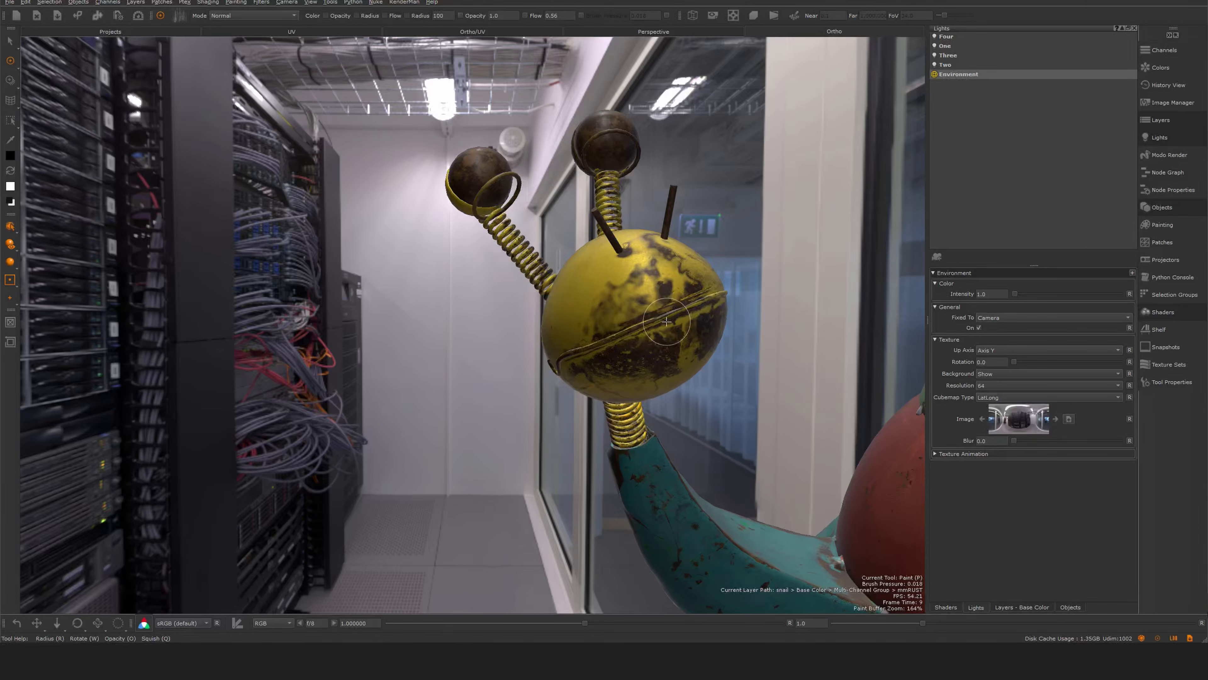
{"action": "middle_click_drag", "start_coordinate": [690, 302], "coordinate": [595, 314], "text": "alt"}
{"action": "right_click_drag", "start_coordinate": [594, 314], "coordinate": [600, 342], "text": "alt"}
{"action": "mouse_move", "coordinate": [599, 342]}
{"action": "left_mouse_down", "text": "alt"}
{"action": "mouse_move", "coordinate": [573, 389]}
{"action": "mouse_move", "coordinate": [576, 334]}
{"action": "left_mouse_up", "text": "alt"}
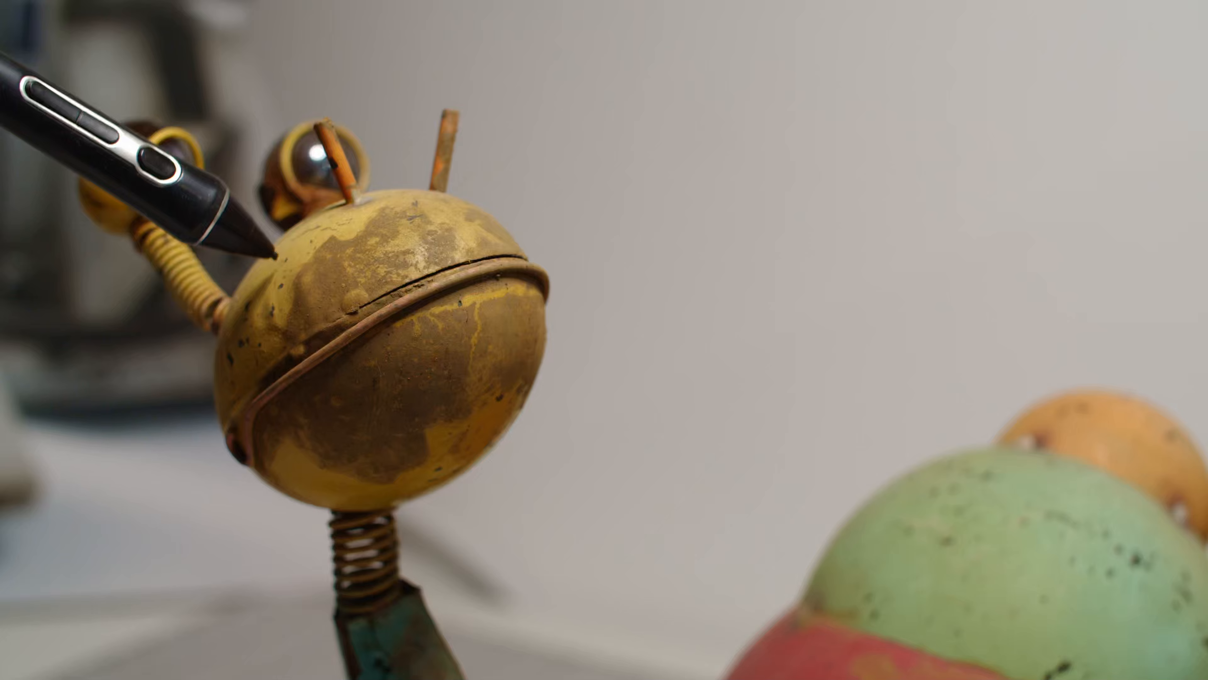
{"action": "right_click", "coordinate": [635, 312]}
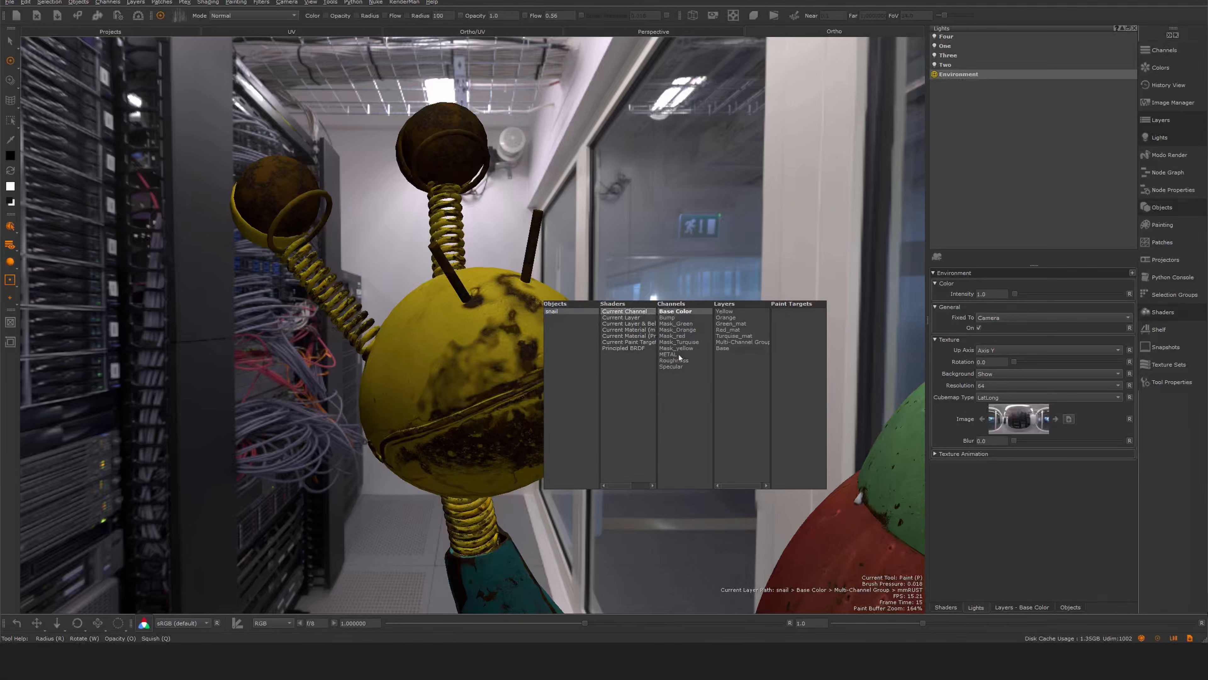
{"action": "right_click", "coordinate": [625, 282]}
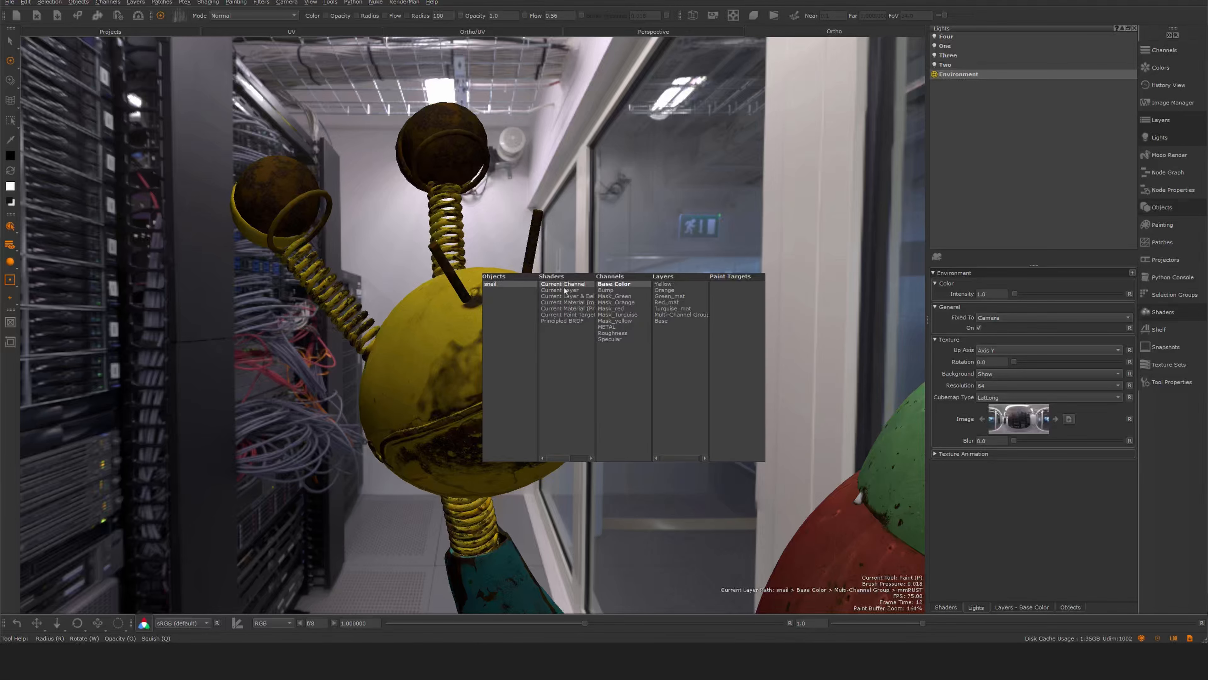
{"action": "left_click", "coordinate": [615, 320]}
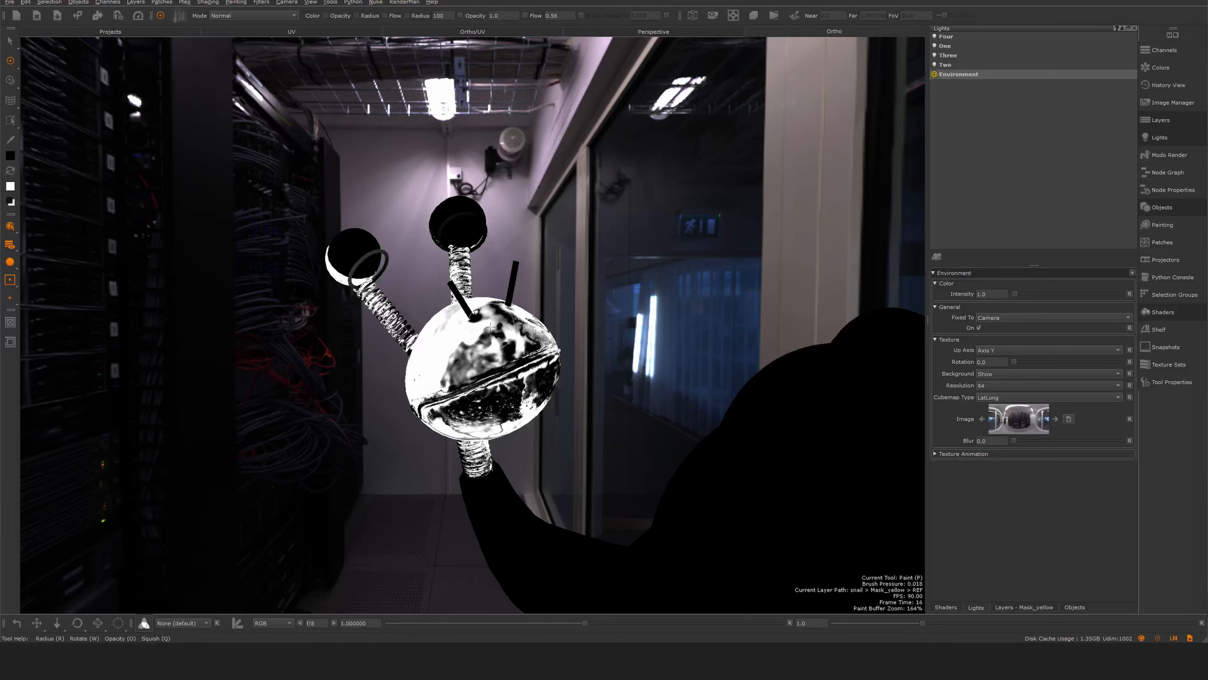
Show the Mask_yellow channel's layer stack and select Layer1 inside the Mask_yellow group.
{"action": "right_click_drag", "start_coordinate": [479, 364], "coordinate": [523, 359], "text": "alt"}
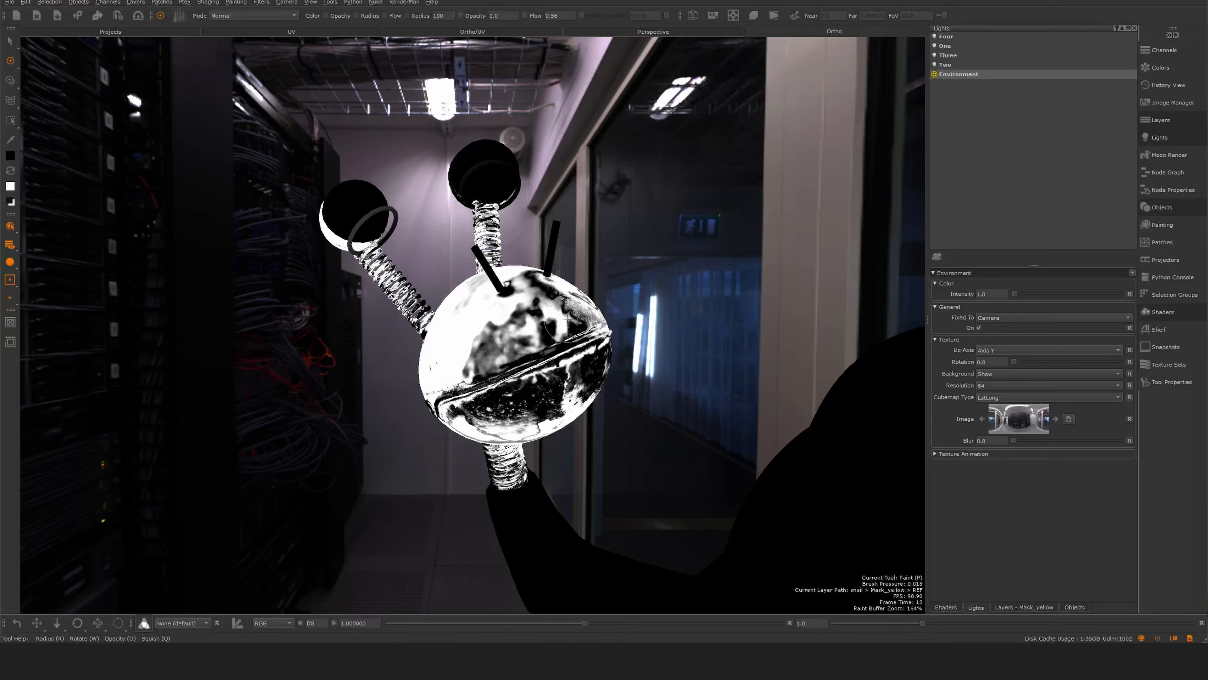
{"action": "middle_click_drag", "start_coordinate": [576, 363], "coordinate": [512, 340], "text": "alt"}
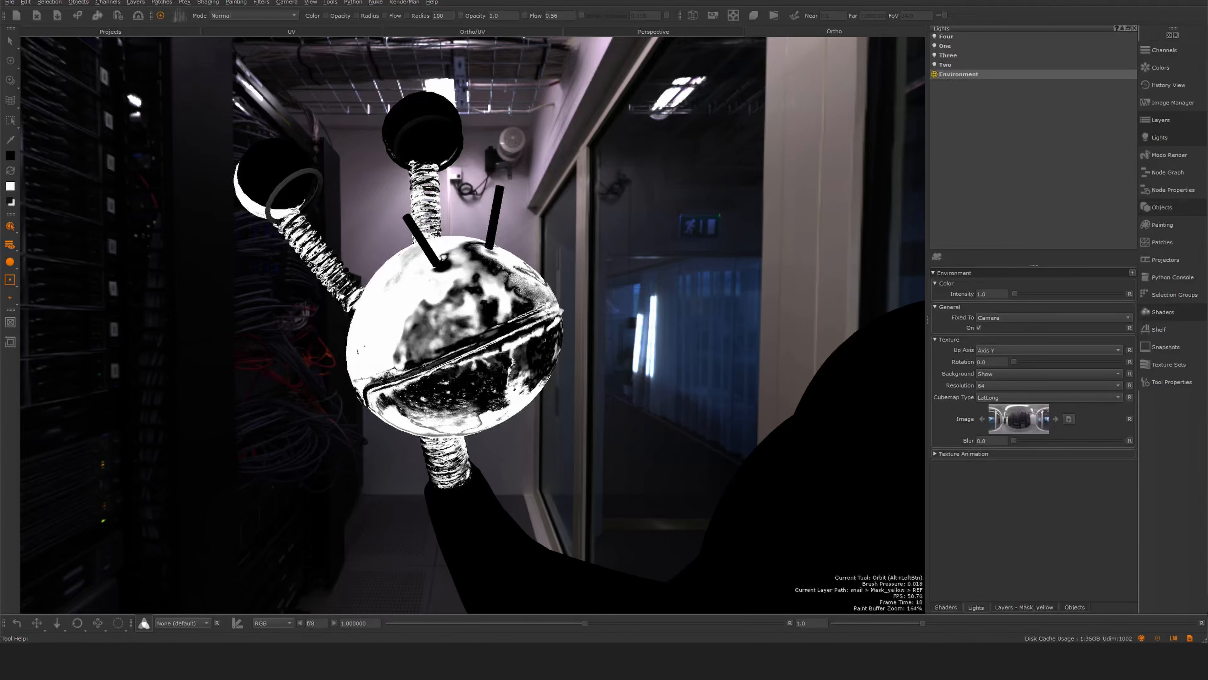
{"action": "left_click", "coordinate": [1160, 121]}
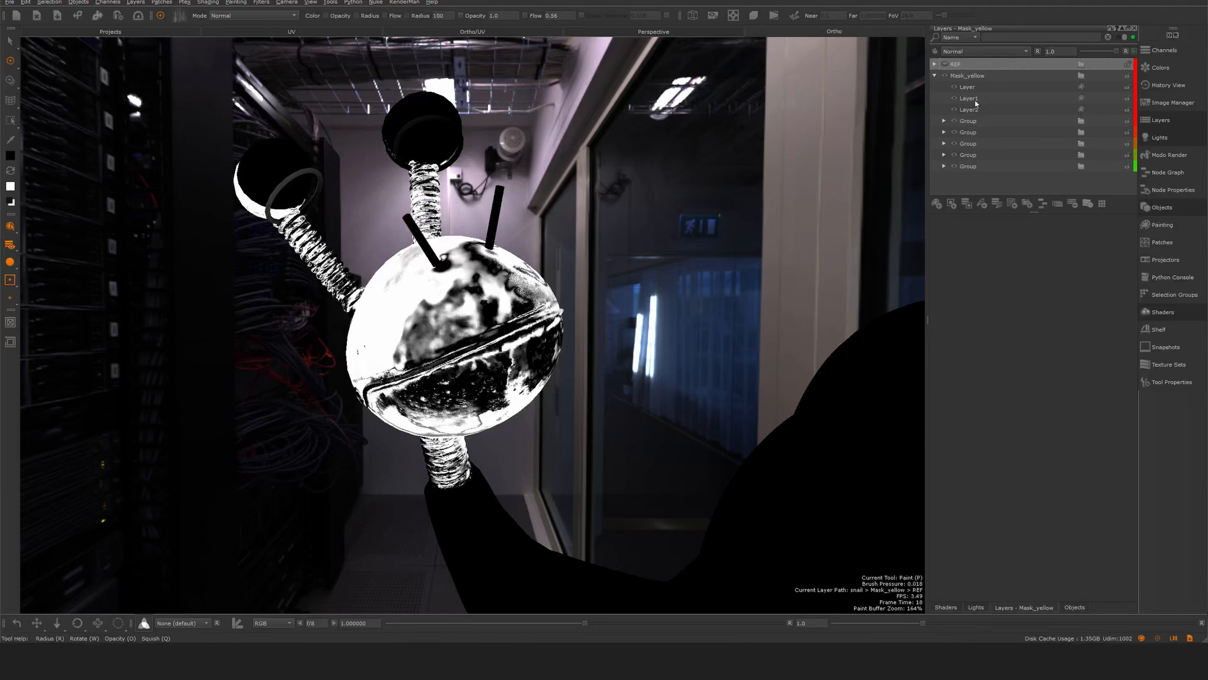
{"action": "left_click", "coordinate": [955, 89]}
{"action": "left_click", "coordinate": [954, 86]}
{"action": "left_click", "coordinate": [969, 101]}
Paint black wear patches into Layer1 of the yellow mask, above and below the head's mouth seam.
{"action": "middle_click_drag", "start_coordinate": [459, 347], "coordinate": [580, 328], "text": "alt"}
{"action": "right_click_drag", "start_coordinate": [580, 327], "coordinate": [666, 328], "text": "alt"}
{"action": "mouse_move", "coordinate": [632, 328]}
{"action": "left_mouse_down", "text": "alt"}
{"action": "mouse_move", "coordinate": [681, 328]}
{"action": "mouse_move", "coordinate": [670, 312]}
{"action": "mouse_move", "coordinate": [646, 330]}
{"action": "mouse_move", "coordinate": [714, 238]}
{"action": "mouse_move", "coordinate": [756, 295]}
{"action": "mouse_move", "coordinate": [761, 333]}
{"action": "mouse_move", "coordinate": [737, 230]}
{"action": "mouse_move", "coordinate": [670, 257]}
{"action": "mouse_move", "coordinate": [714, 219]}
{"action": "mouse_move", "coordinate": [808, 200]}
{"action": "mouse_move", "coordinate": [842, 309]}
{"action": "left_mouse_up", "text": "alt"}
{"action": "mouse_move", "coordinate": [684, 340]}
{"action": "left_mouse_down"}
{"action": "mouse_move", "coordinate": [659, 366]}
{"action": "mouse_move", "coordinate": [752, 321]}
{"action": "left_mouse_up"}
{"action": "mouse_move", "coordinate": [653, 319]}
{"action": "left_mouse_down"}
{"action": "mouse_move", "coordinate": [659, 274]}
{"action": "mouse_move", "coordinate": [695, 240]}
{"action": "mouse_move", "coordinate": [837, 157]}
{"action": "mouse_move", "coordinate": [763, 284]}
{"action": "left_mouse_up"}
{"action": "mouse_move", "coordinate": [752, 474]}
{"action": "left_mouse_down"}
{"action": "mouse_move", "coordinate": [701, 464]}
{"action": "mouse_move", "coordinate": [642, 495]}
{"action": "mouse_move", "coordinate": [713, 505]}
{"action": "mouse_move", "coordinate": [776, 492]}
{"action": "left_mouse_up"}
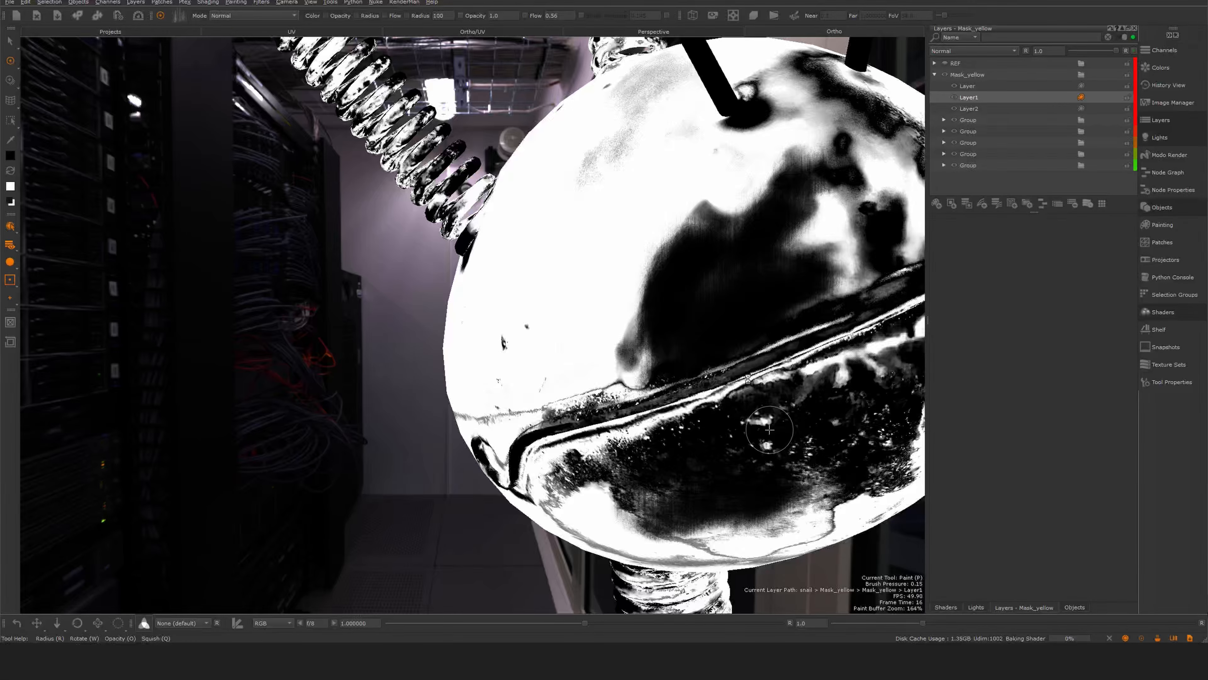
Refine the wear detail in the yellow mask, touching up the dark patch on the head's surface.
{"action": "middle_click_drag", "start_coordinate": [774, 404], "coordinate": [681, 245], "text": "alt"}
{"action": "left_click_drag", "start_coordinate": [681, 245], "coordinate": [614, 193], "text": "alt"}
{"action": "mouse_move", "coordinate": [604, 346]}
{"action": "left_mouse_down"}
{"action": "mouse_move", "coordinate": [644, 385]}
{"action": "mouse_move", "coordinate": [685, 369]}
{"action": "mouse_move", "coordinate": [681, 319]}
{"action": "mouse_move", "coordinate": [590, 355]}
{"action": "mouse_move", "coordinate": [643, 360]}
{"action": "mouse_move", "coordinate": [656, 319]}
{"action": "mouse_move", "coordinate": [645, 252]}
{"action": "mouse_move", "coordinate": [620, 262]}
{"action": "mouse_move", "coordinate": [604, 245]}
{"action": "mouse_move", "coordinate": [706, 270]}
{"action": "left_mouse_up"}
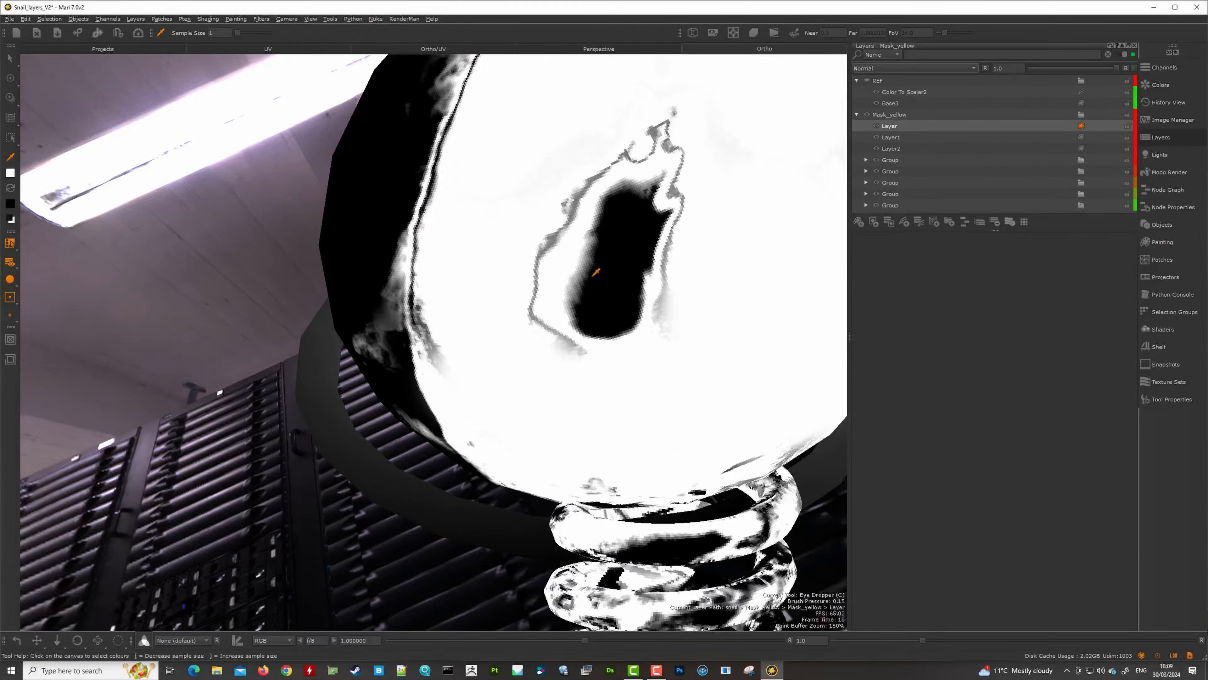
{"action": "left_click_drag", "start_coordinate": [621, 180], "coordinate": [659, 209]}
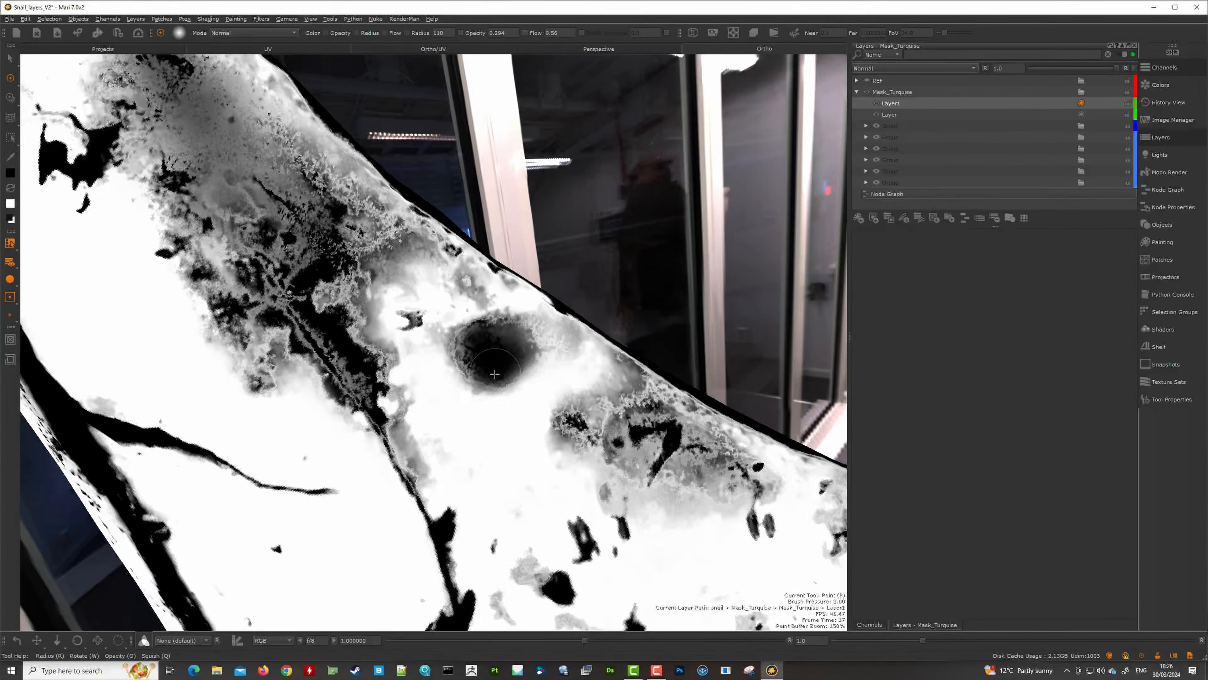
Paint soft wear into Layer1 of the Mask_Turquise channel along the snail's body.
{"action": "mouse_move", "coordinate": [496, 351]}
{"action": "left_mouse_down", "text": "alt"}
{"action": "mouse_move", "coordinate": [428, 456]}
{"action": "mouse_move", "coordinate": [423, 444]}
{"action": "left_mouse_up", "text": "alt"}
{"action": "middle_click_drag", "start_coordinate": [423, 444], "coordinate": [420, 414], "text": "alt"}
{"action": "left_click_drag", "start_coordinate": [419, 414], "coordinate": [643, 319]}
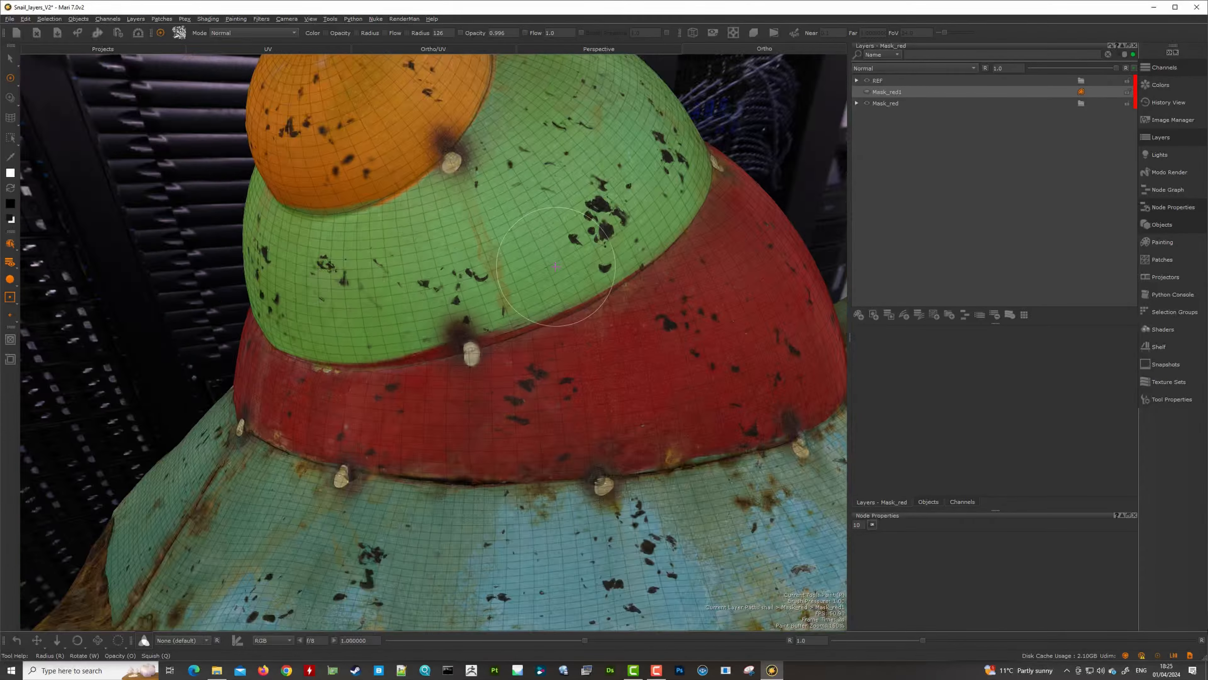
Add a layer mask to the Screen-blended REF group in the Mask_red channel and open the group's options.
{"action": "left_click_drag", "start_coordinate": [495, 333], "coordinate": [529, 323], "text": "alt"}
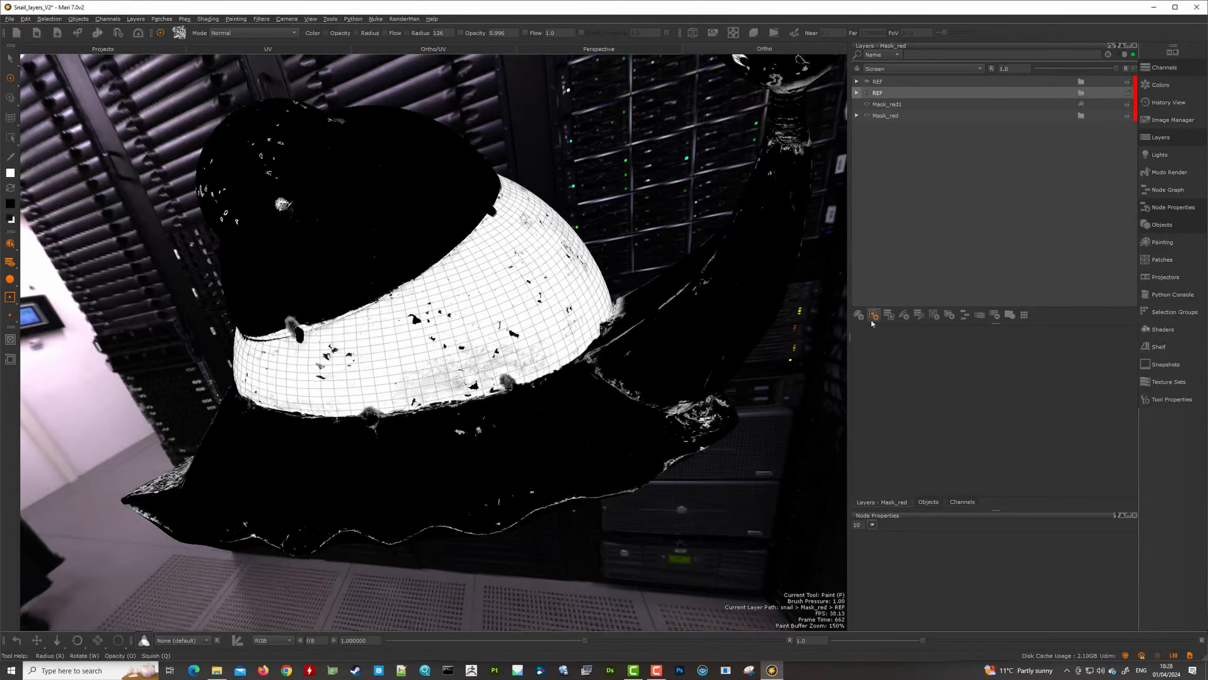
{"action": "right_click", "coordinate": [877, 93]}
{"action": "mouse_move", "coordinate": [1014, 230]}
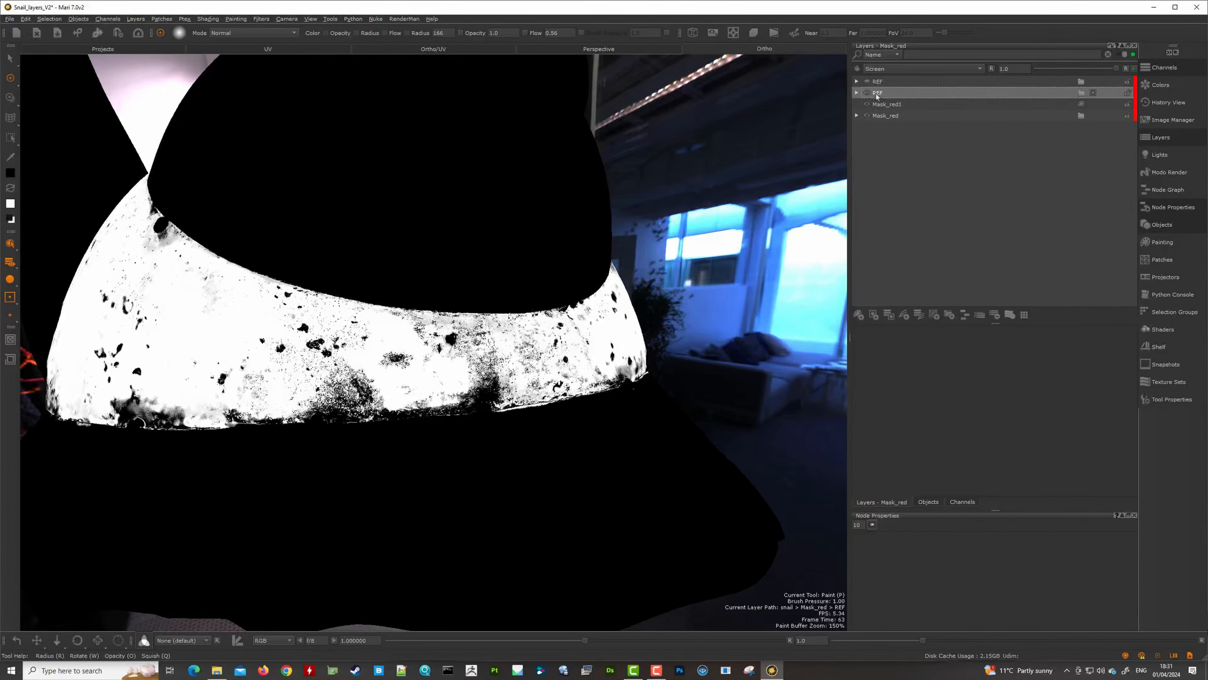
{"action": "right_click_drag", "start_coordinate": [512, 480], "coordinate": [522, 304], "text": "alt"}
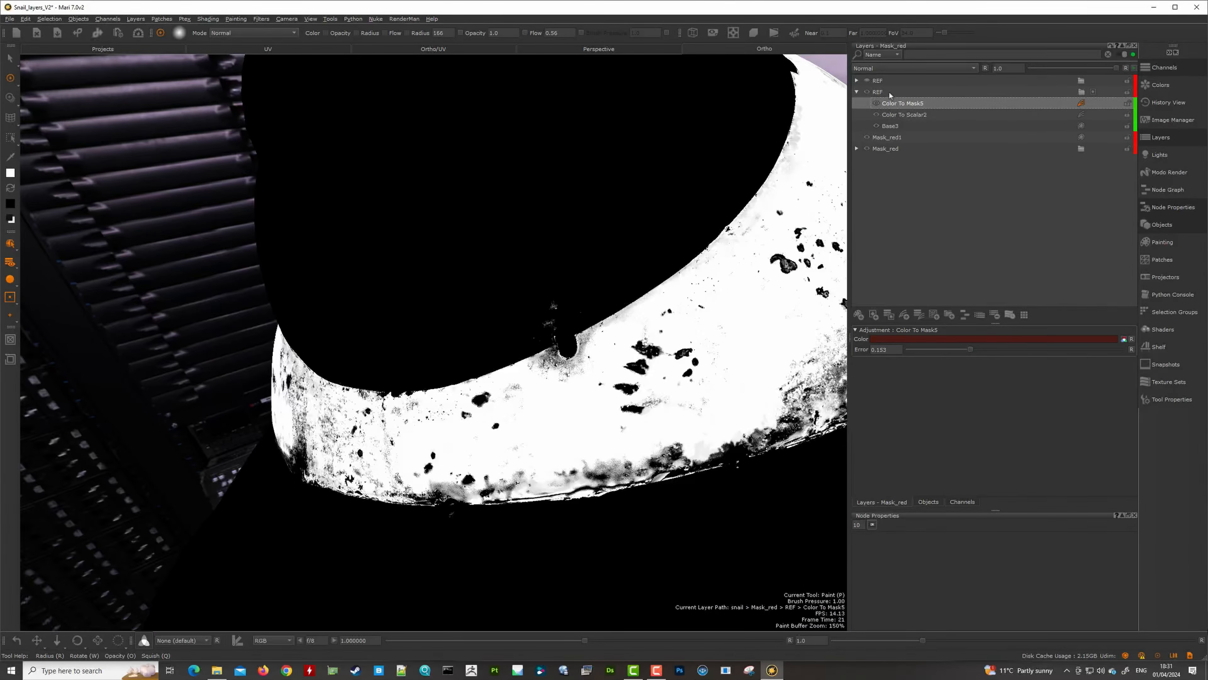
{"action": "right_click", "coordinate": [1079, 91]}
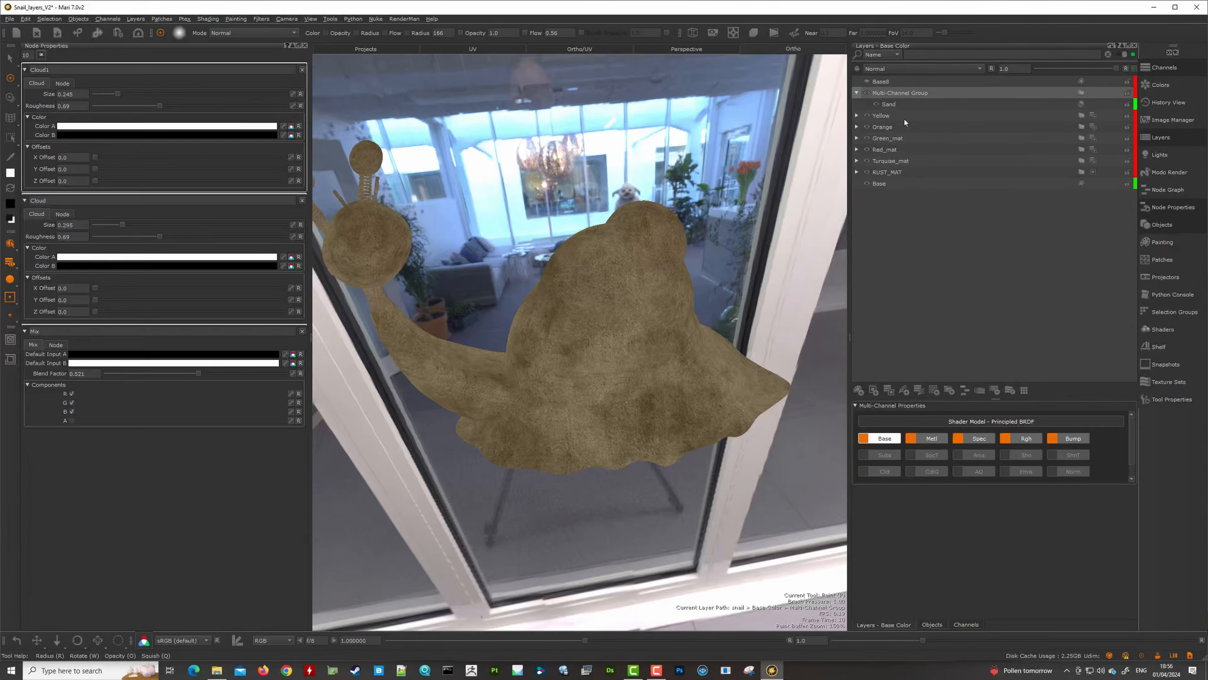
Open the name of the Multi-Channel Group containing the Sand material for editing.
{"action": "double_click", "coordinate": [913, 98]}
{"action": "left_click", "coordinate": [913, 102]}
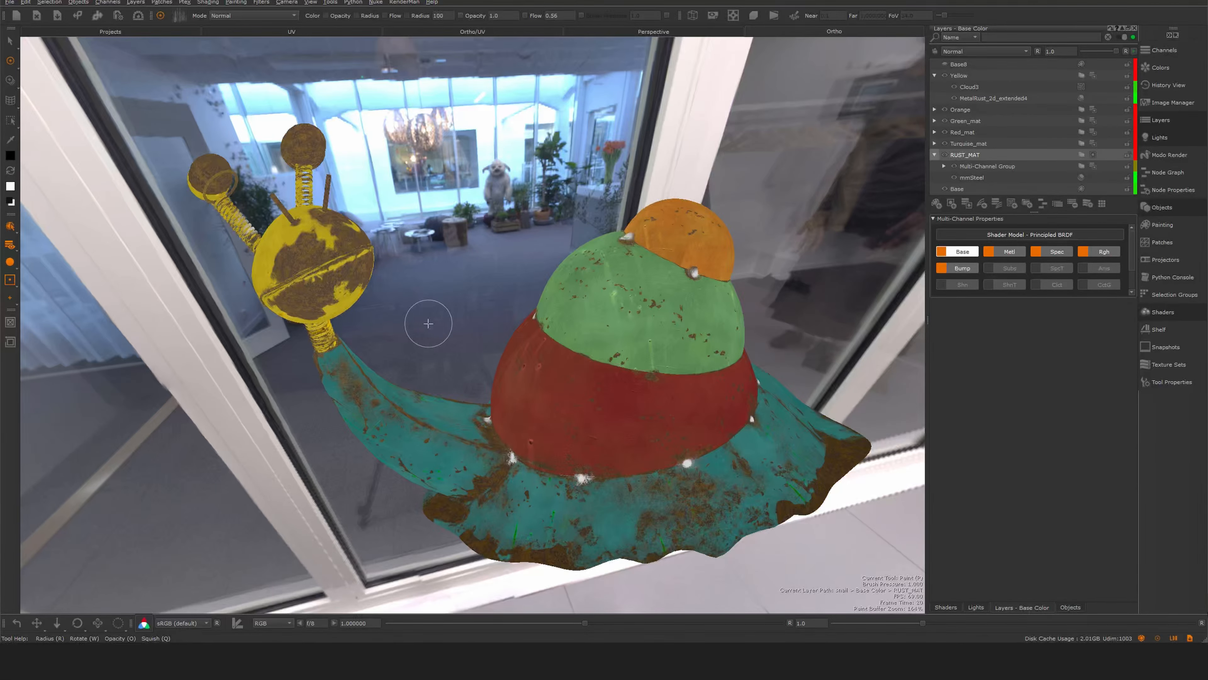
Review the snail's combined paint and rust materials, and switch the display to the MET channel.
{"action": "left_click_drag", "start_coordinate": [445, 400], "coordinate": [524, 402], "text": "alt"}
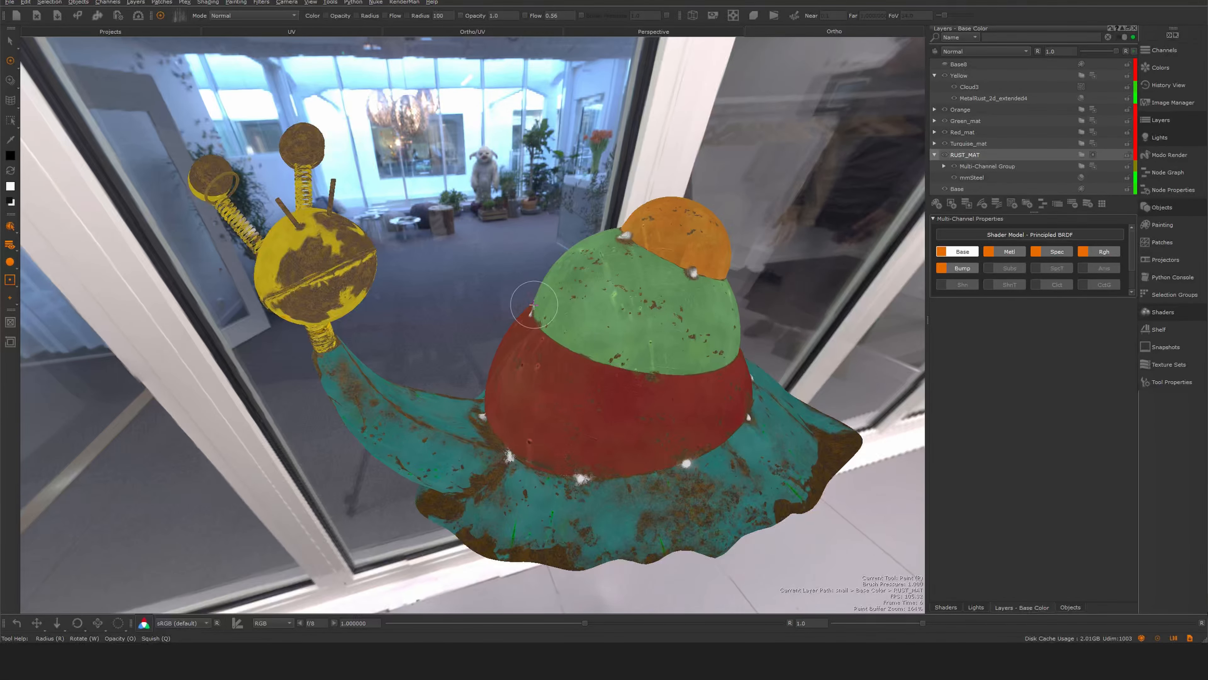
{"action": "left_click_drag", "start_coordinate": [437, 324], "coordinate": [444, 329], "text": "alt"}
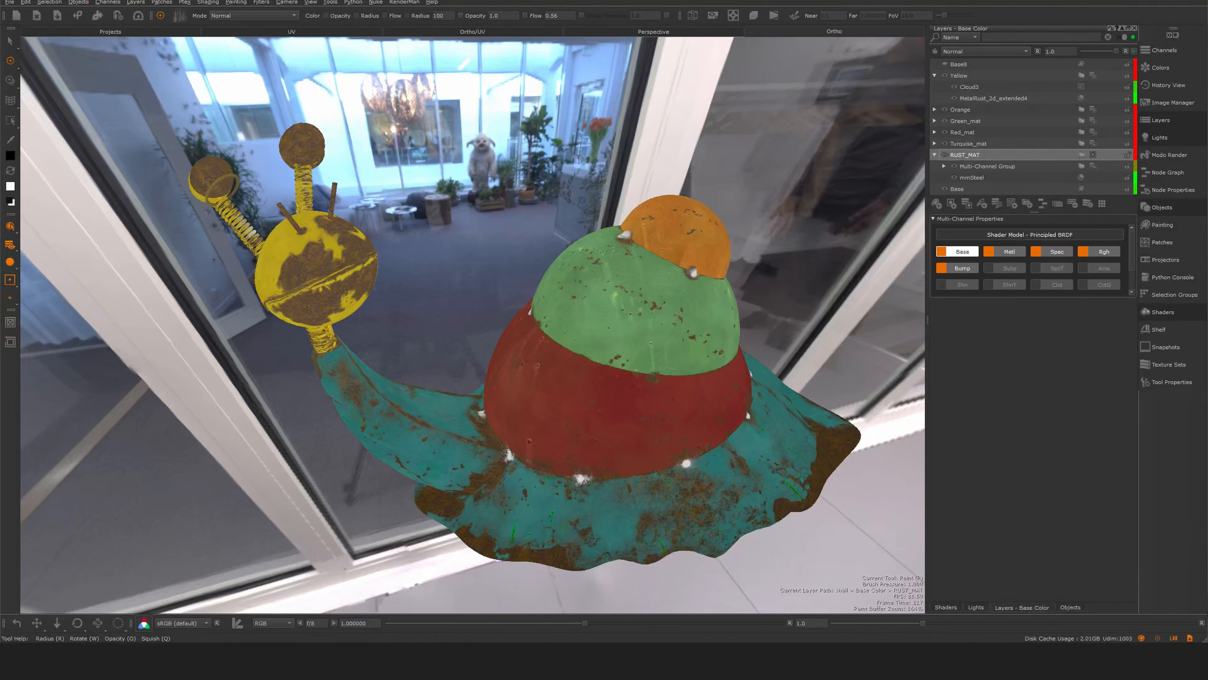
{"action": "scroll", "coordinate": [585, 376], "scroll_direction": "up", "scroll_amount": 2}
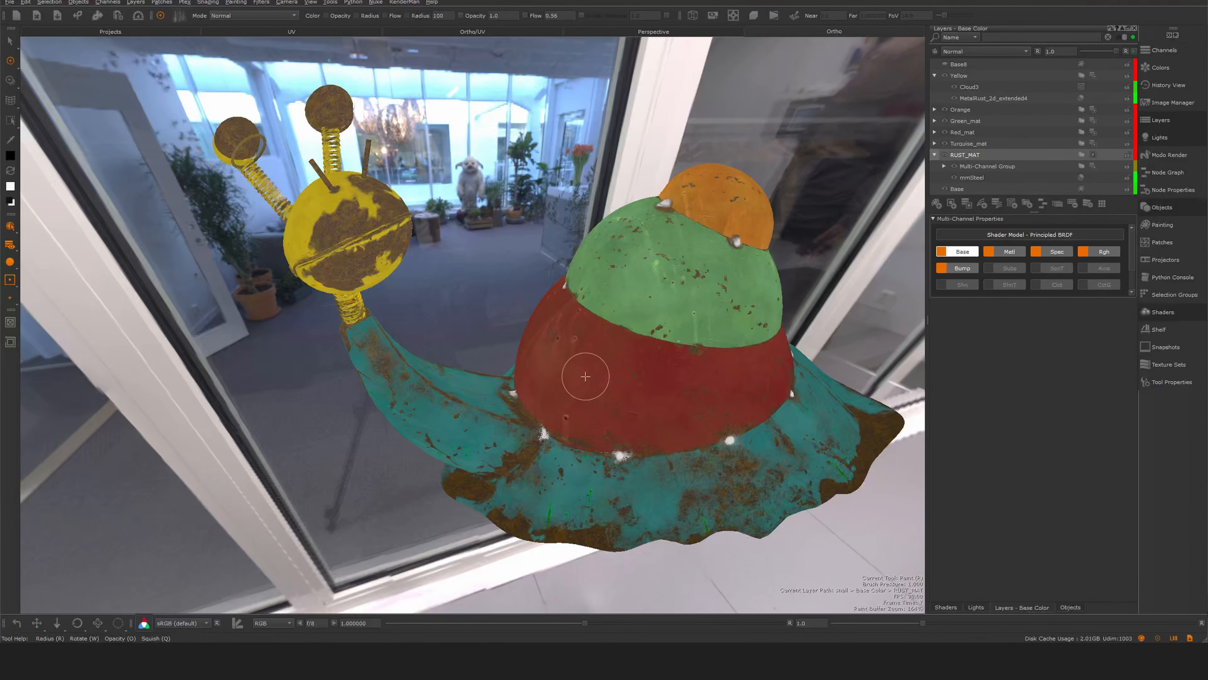
{"action": "mouse_move", "coordinate": [577, 376]}
{"action": "left_mouse_down", "text": "alt"}
{"action": "mouse_move", "coordinate": [559, 365]}
{"action": "mouse_move", "coordinate": [594, 377]}
{"action": "mouse_move", "coordinate": [554, 424]}
{"action": "mouse_move", "coordinate": [565, 422]}
{"action": "left_mouse_up", "text": "alt"}
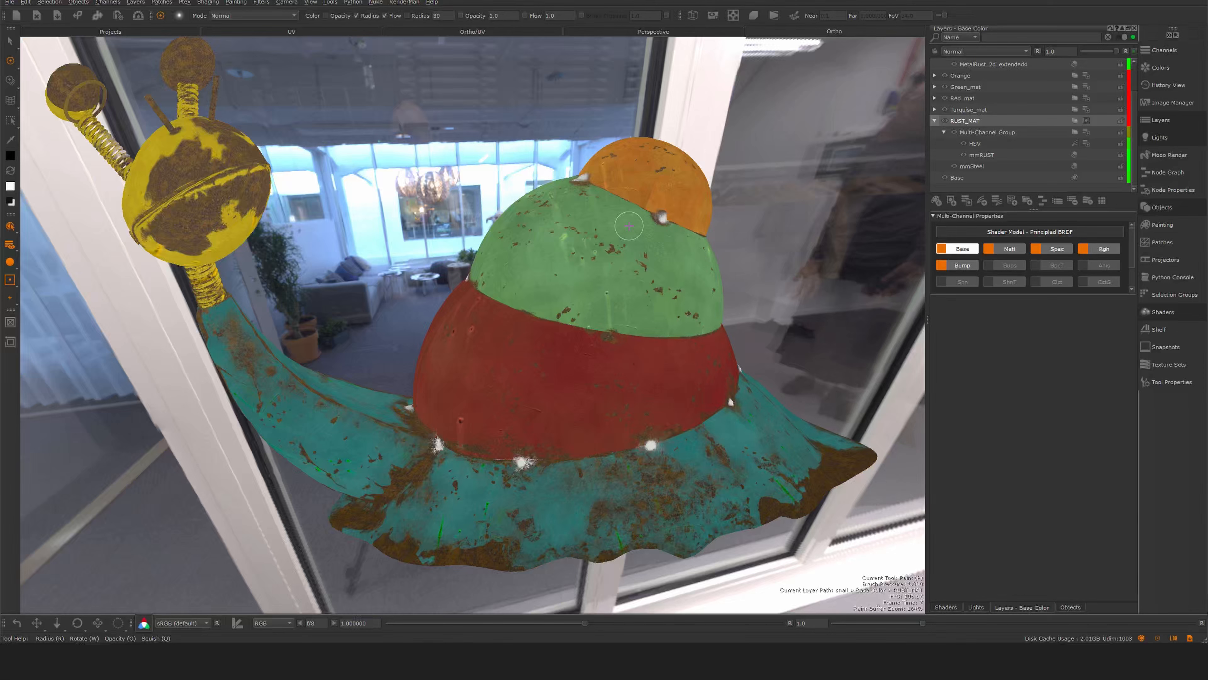
{"action": "key", "text": "u"}
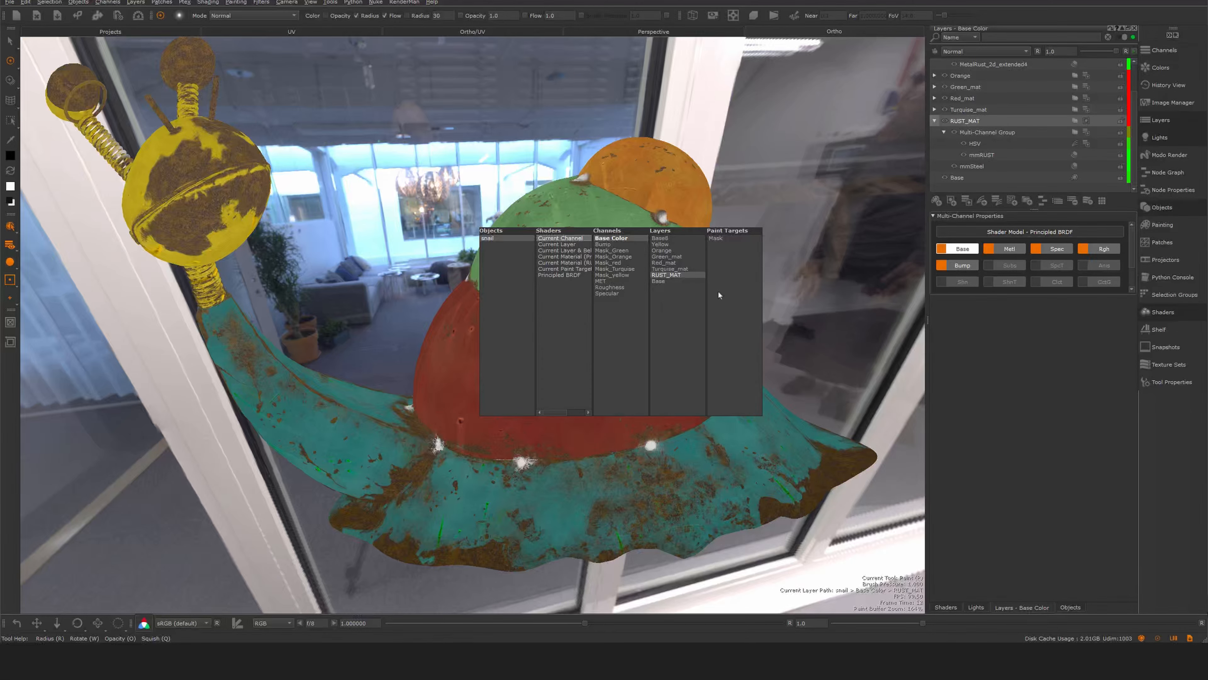
{"action": "left_click", "coordinate": [637, 280]}
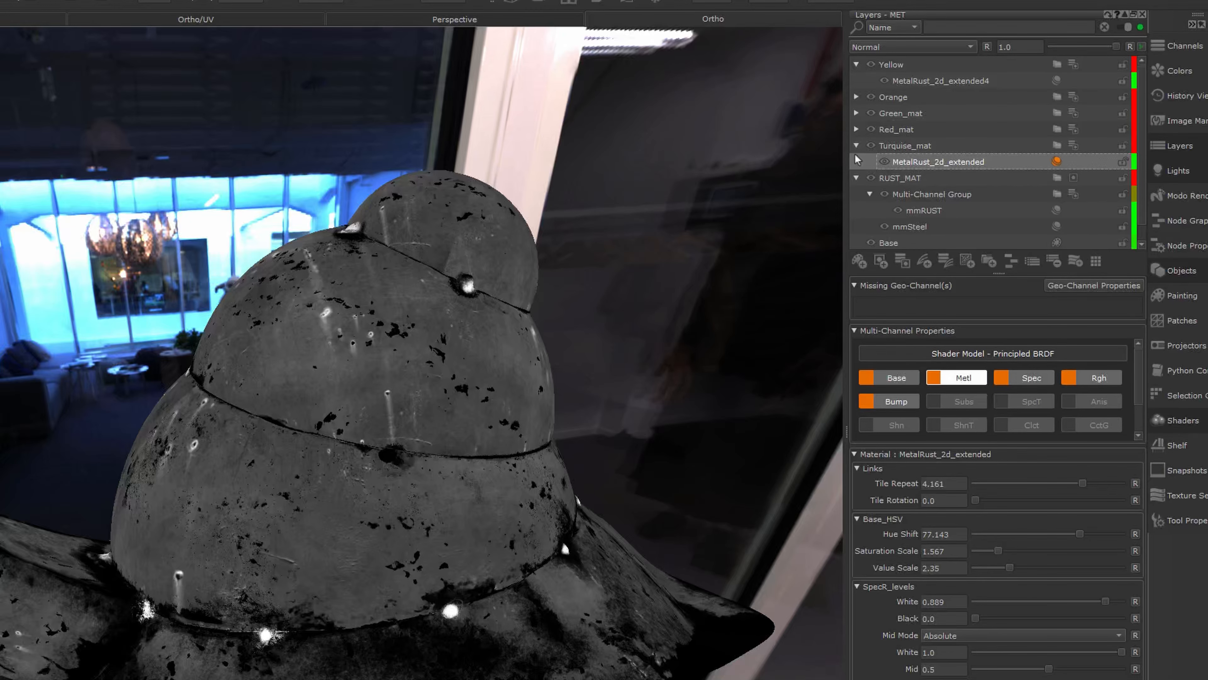
Select the Turquise_mat group in the MET channel's layers, keeping its MetalRust_2d_extended material expanded.
{"action": "left_click", "coordinate": [856, 144]}
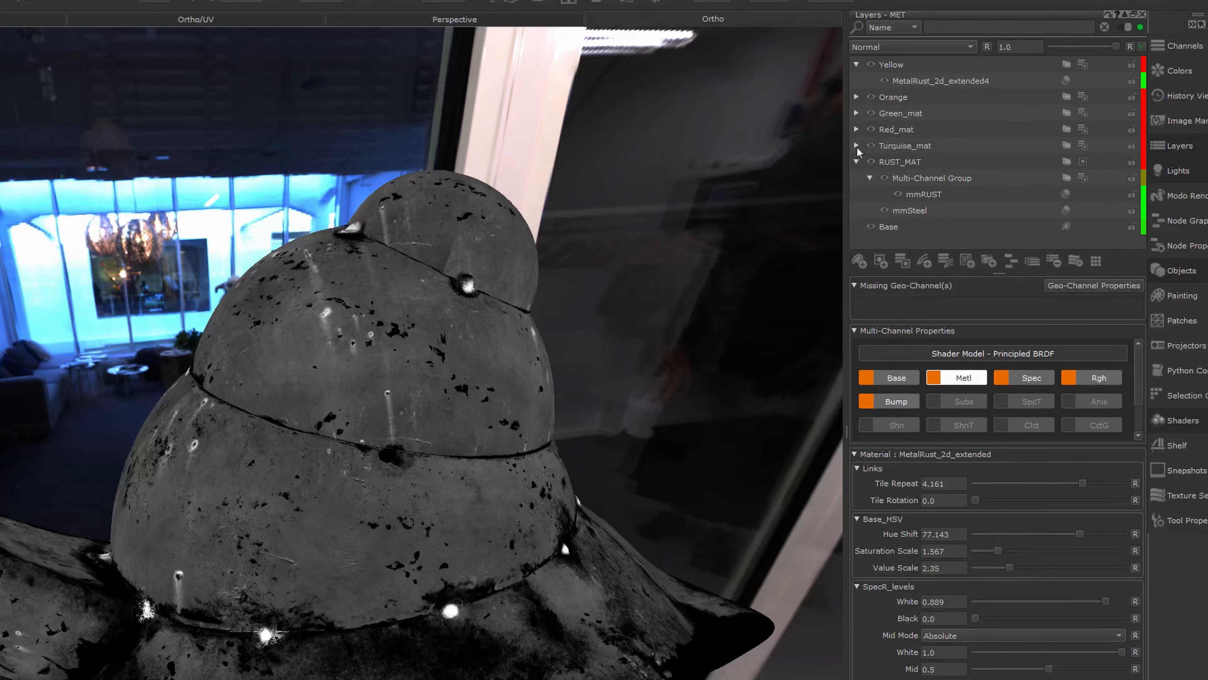
{"action": "left_click", "coordinate": [855, 145]}
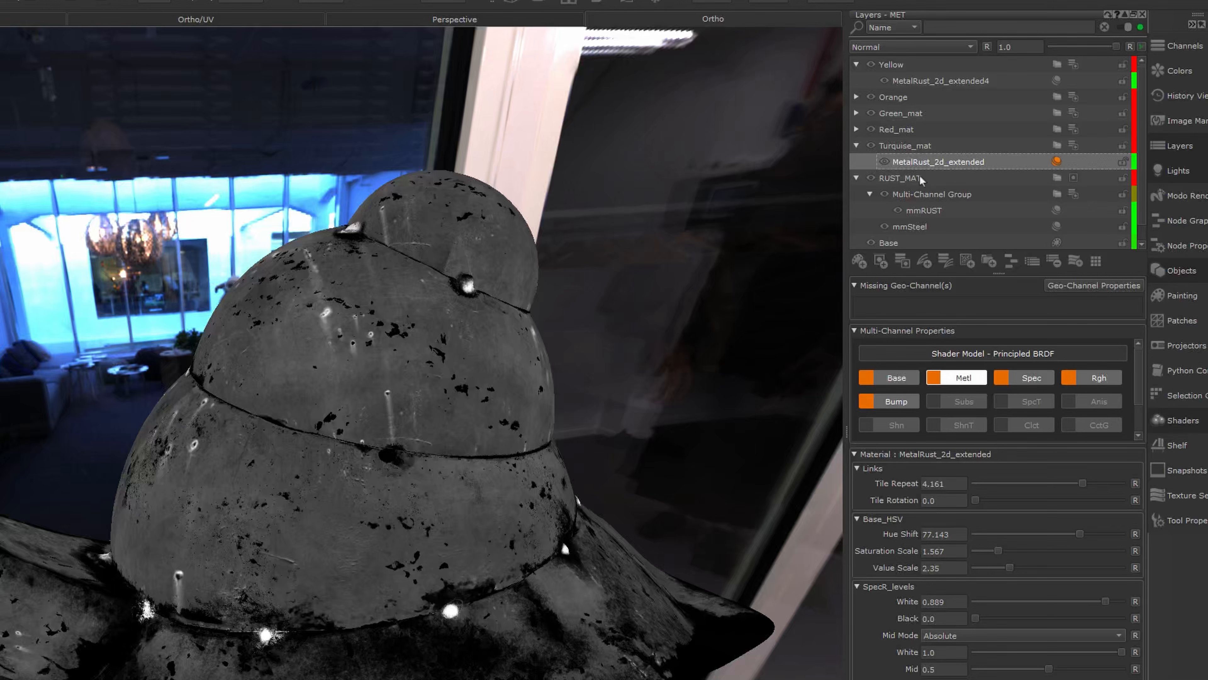
{"action": "key", "text": "Up"}
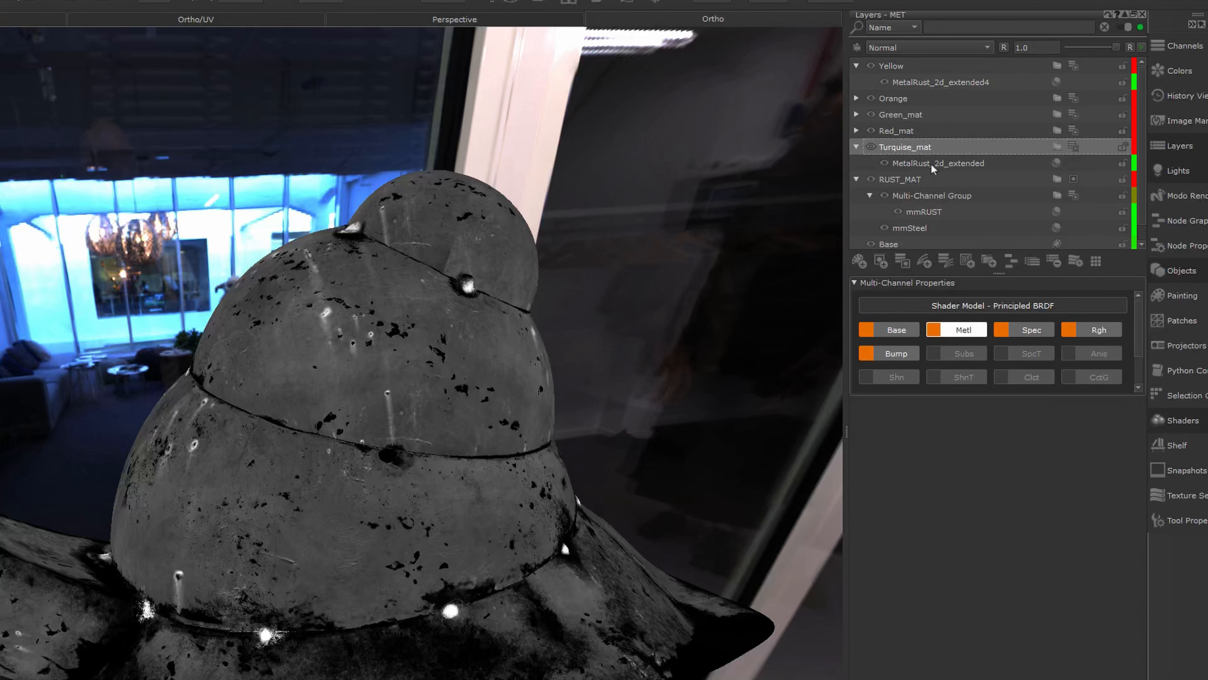
Add a black Color layer above MetalRust_2d_extended in the Turquise_mat group of the MET channel.
{"action": "left_click", "coordinate": [934, 164]}
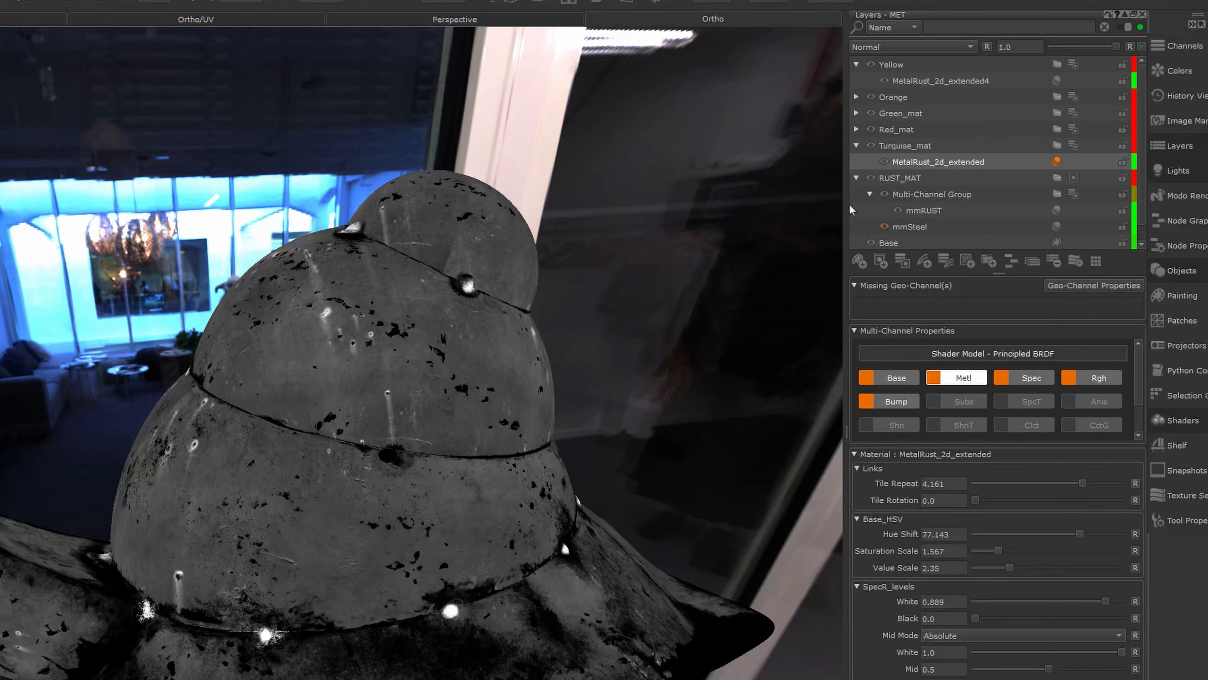
{"action": "key", "text": "Tab"}
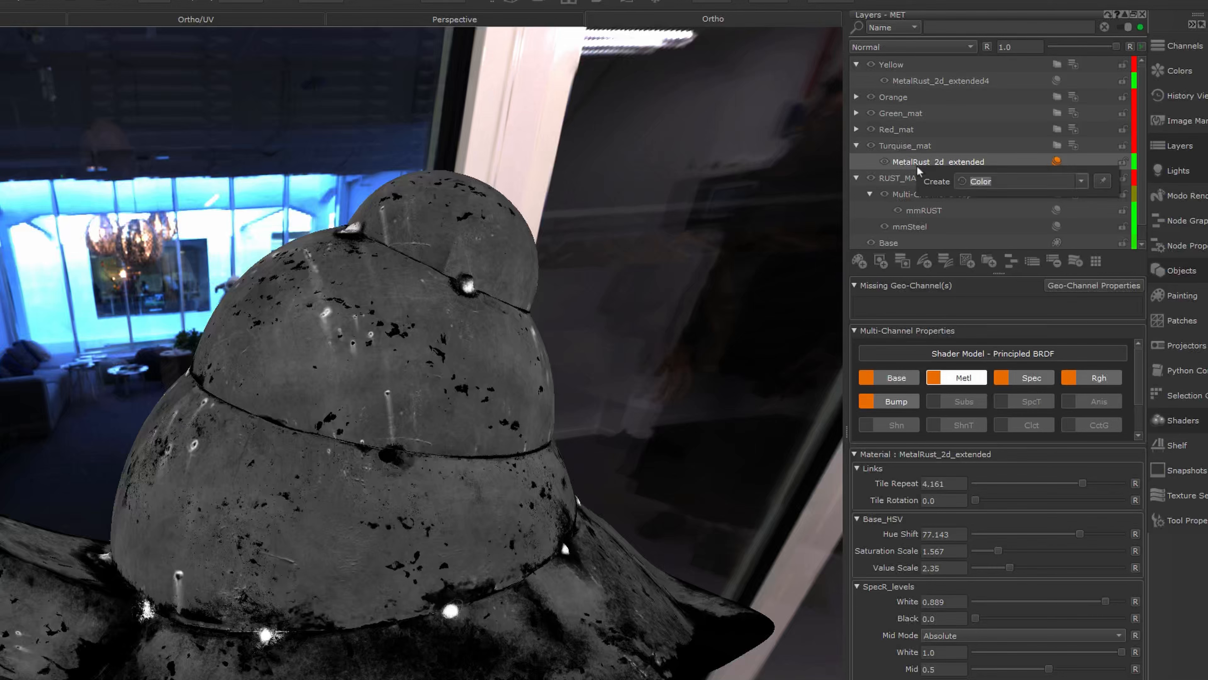
{"action": "key", "text": "Return"}
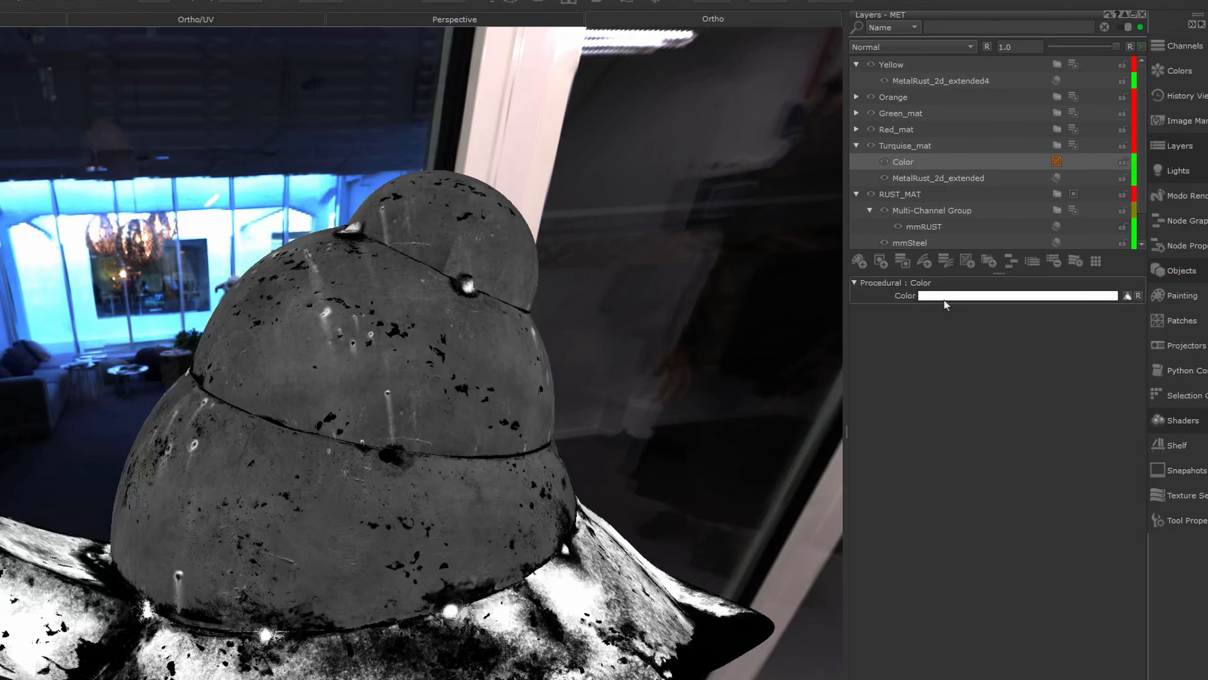
{"action": "left_click", "coordinate": [957, 295]}
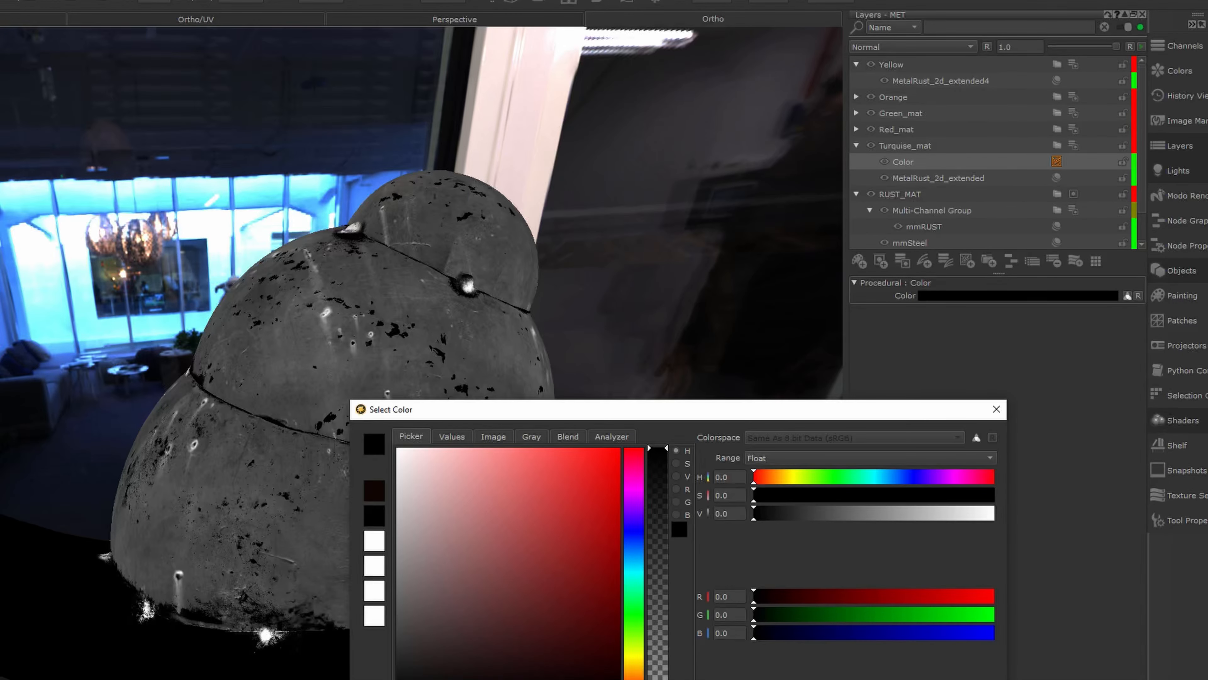
{"action": "key", "text": "Return"}
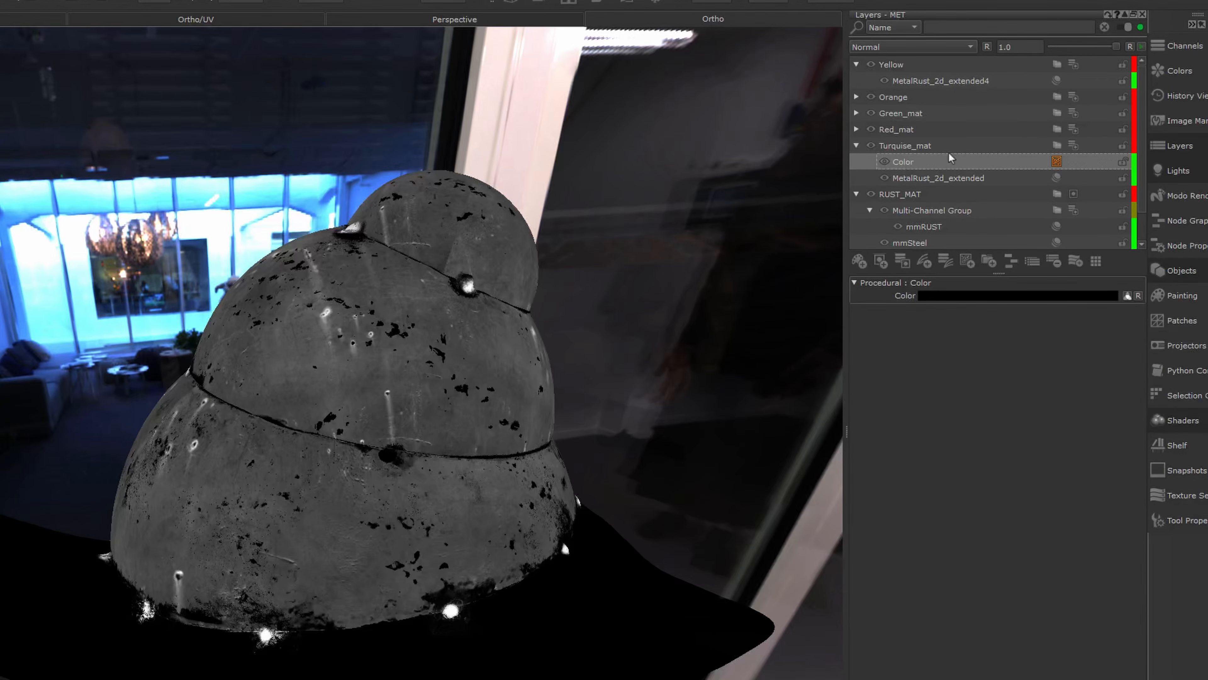
Paste the black Color layer above the rust materials in the Red_mat and Green_mat groups of the MET channel.
{"action": "left_click", "coordinate": [857, 129]}
{"action": "left_click", "coordinate": [919, 148]}
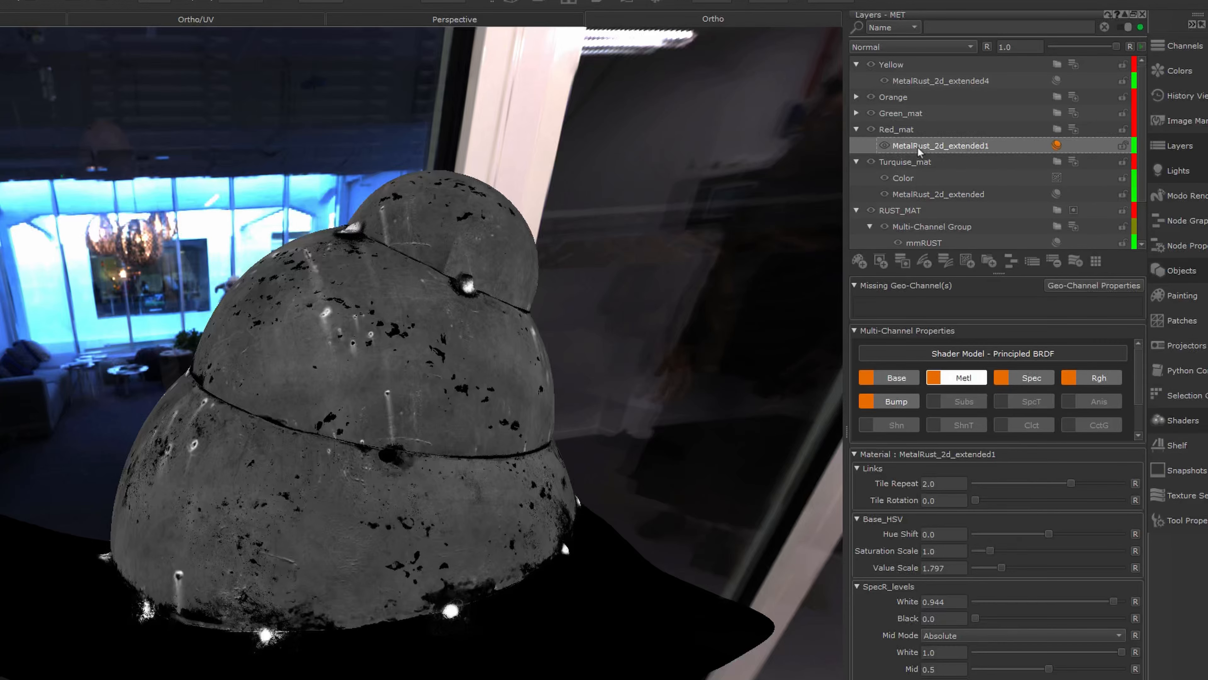
{"action": "key", "text": "ctrl+v"}
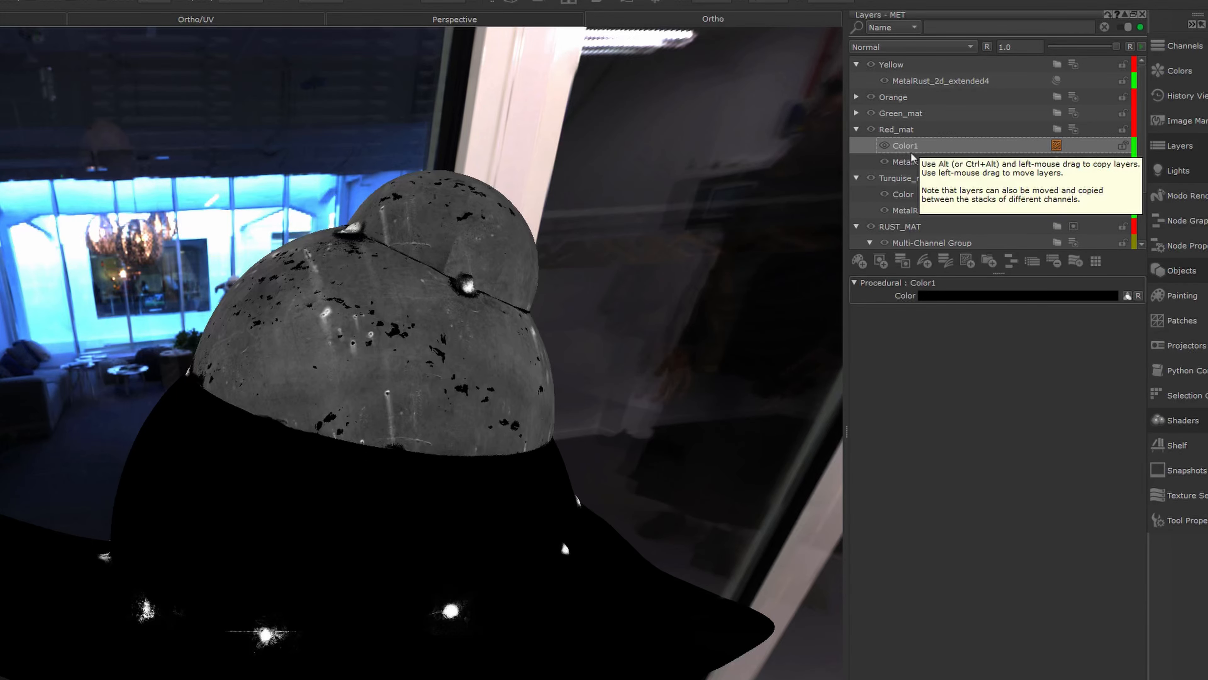
{"action": "left_click", "coordinate": [857, 114]}
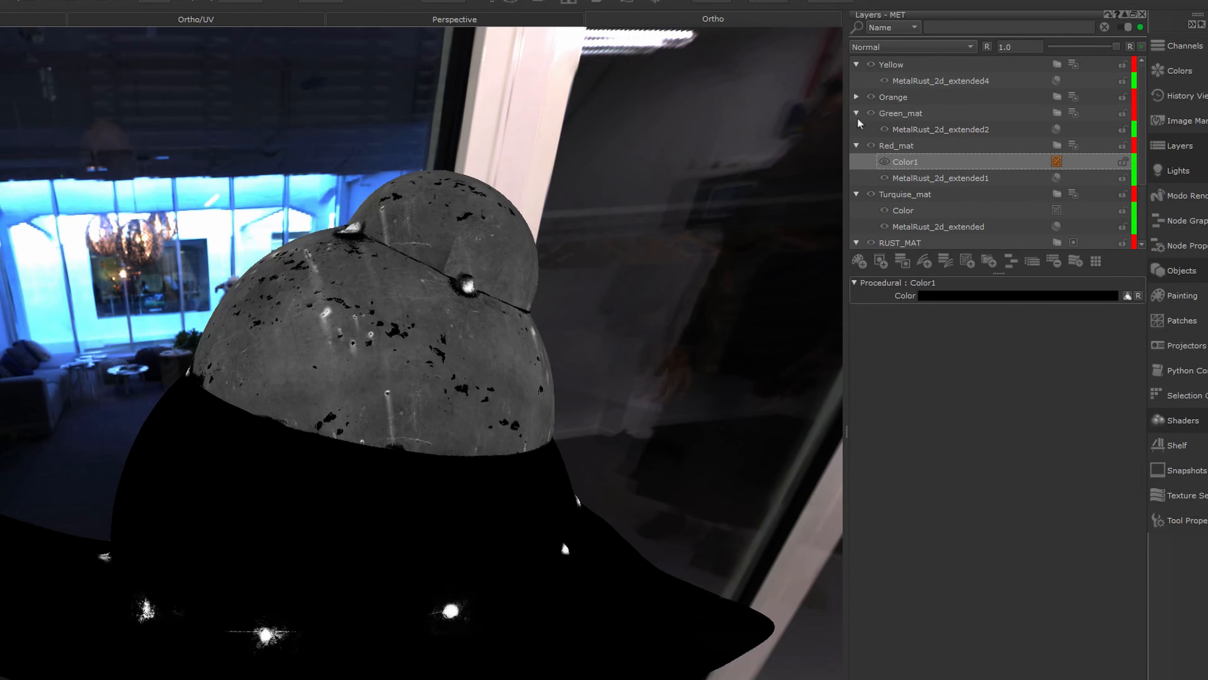
{"action": "left_click", "coordinate": [913, 129]}
{"action": "key", "text": "ctrl+v"}
Paste the black Color layer above MetalRust_2d_extended3 in the Orange group and MetalRust_2d_extended4 in the Yellow group.
{"action": "left_click", "coordinate": [856, 97]}
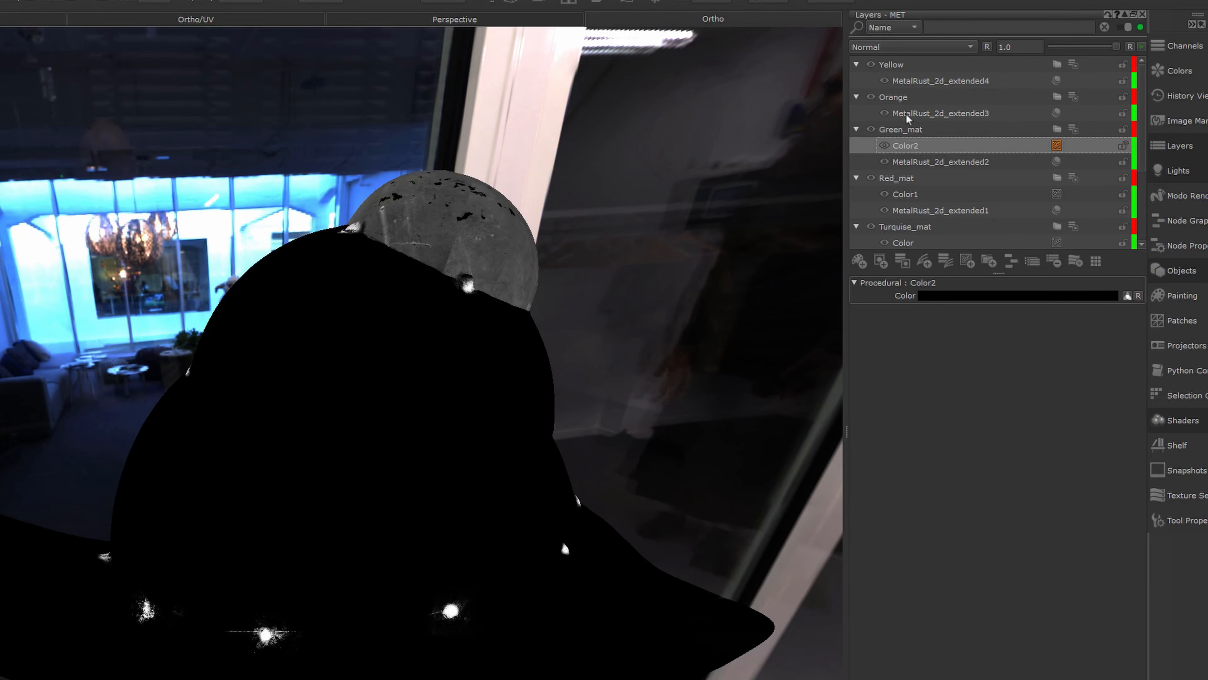
{"action": "left_click", "coordinate": [908, 117]}
{"action": "key", "text": "ctrl+v"}
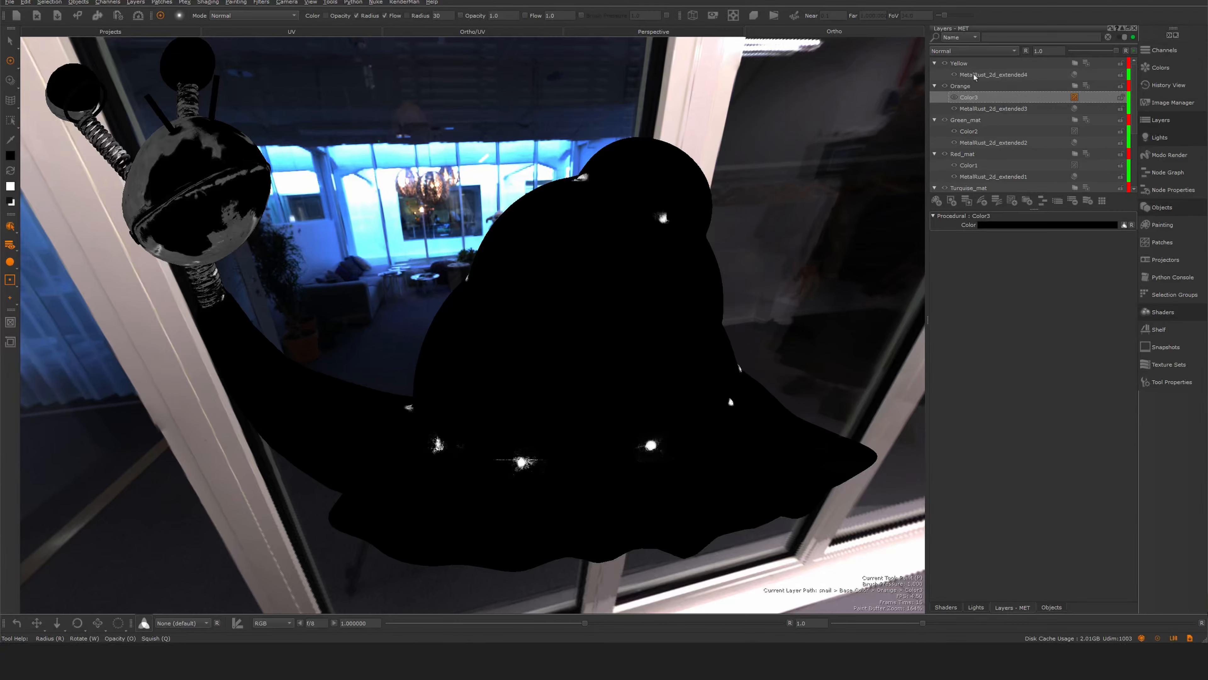
{"action": "left_click", "coordinate": [975, 76]}
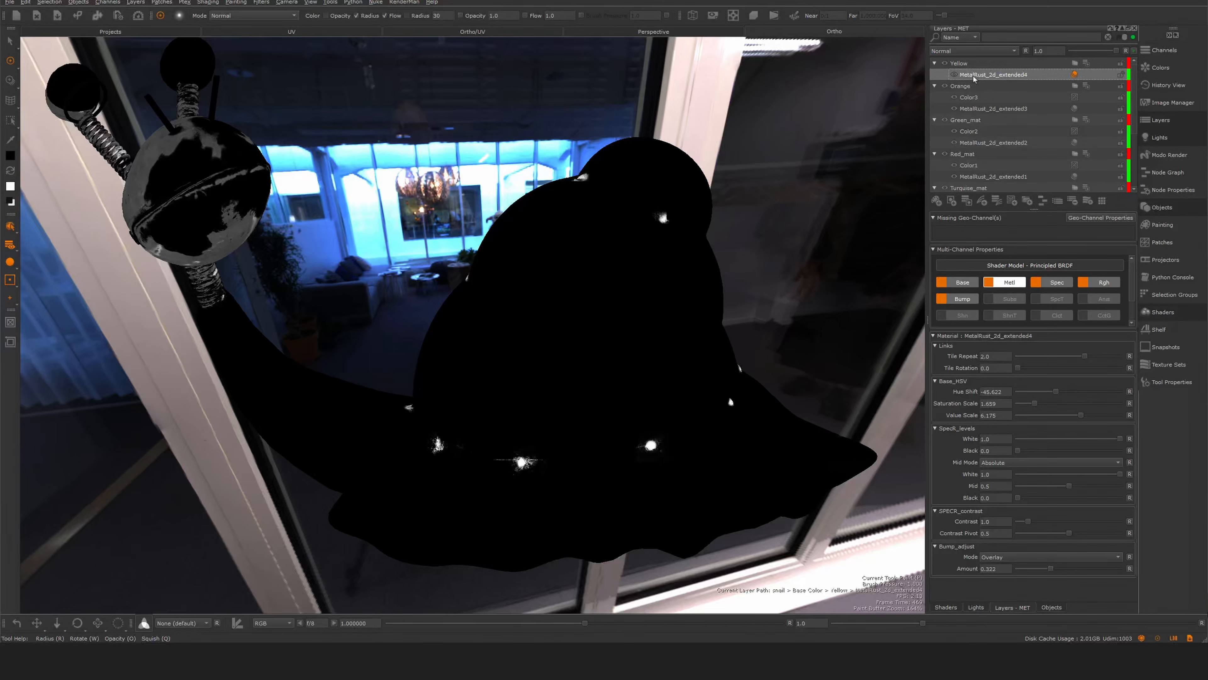
{"action": "key", "text": "ctrl+v"}
Switch the display from the MET channel to the Principled BRDF shader and examine the snail's shaded paint.
{"action": "left_click_drag", "start_coordinate": [604, 326], "coordinate": [587, 380], "text": "alt"}
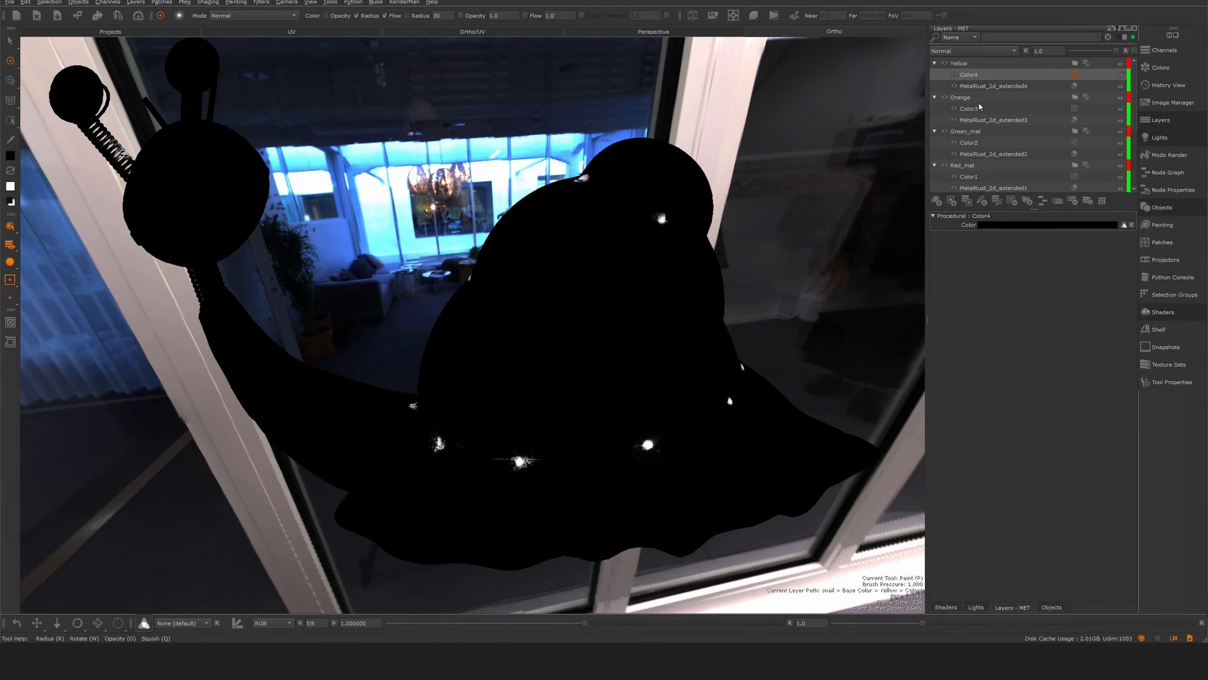
{"action": "mouse_move", "coordinate": [604, 328]}
{"action": "left_mouse_down", "text": "alt"}
{"action": "mouse_move", "coordinate": [626, 329]}
{"action": "mouse_move", "coordinate": [590, 327]}
{"action": "mouse_move", "coordinate": [588, 359]}
{"action": "mouse_move", "coordinate": [621, 366]}
{"action": "mouse_move", "coordinate": [628, 305]}
{"action": "mouse_move", "coordinate": [611, 381]}
{"action": "left_mouse_up", "text": "alt"}
{"action": "key", "text": "space"}
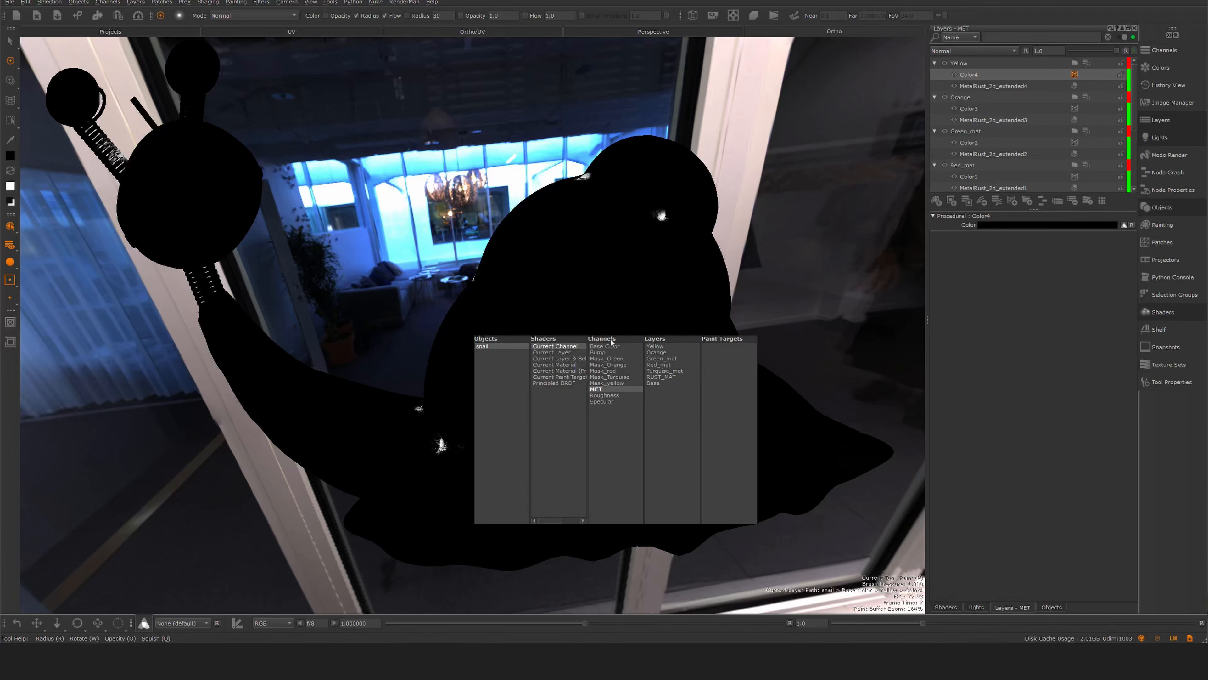
{"action": "left_click", "coordinate": [569, 381]}
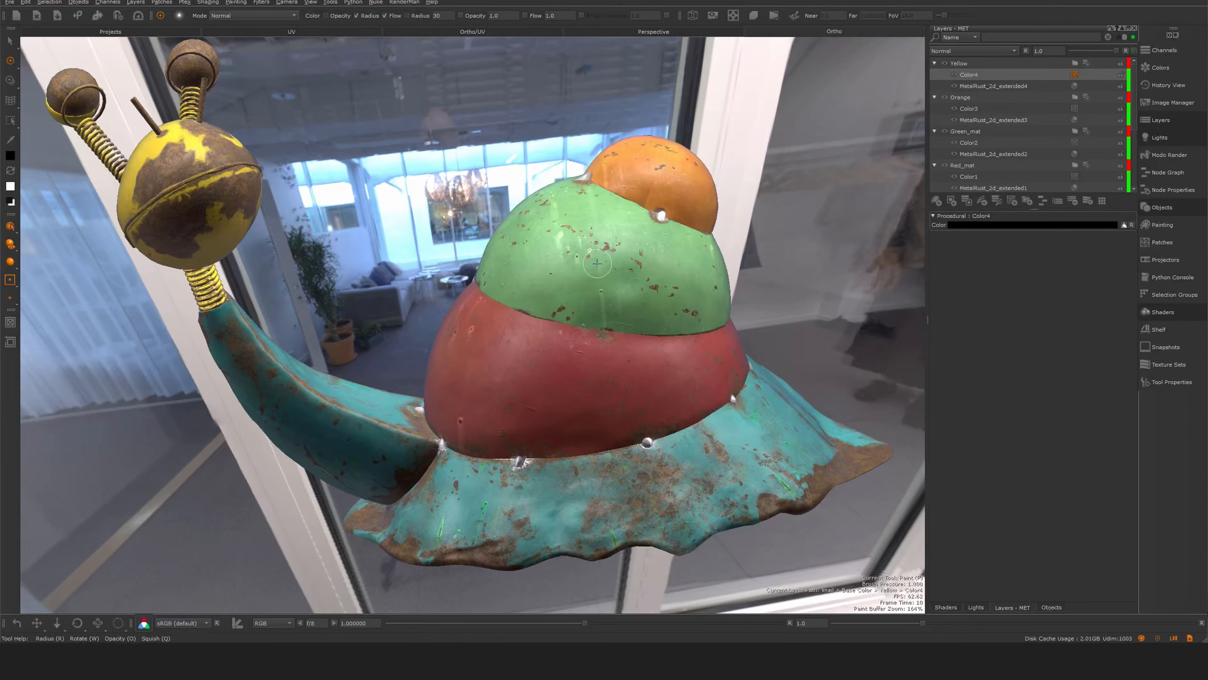
{"action": "left_click_drag", "start_coordinate": [643, 280], "coordinate": [624, 280], "text": "alt"}
{"action": "right_click_drag", "start_coordinate": [624, 281], "coordinate": [624, 281], "text": "alt"}
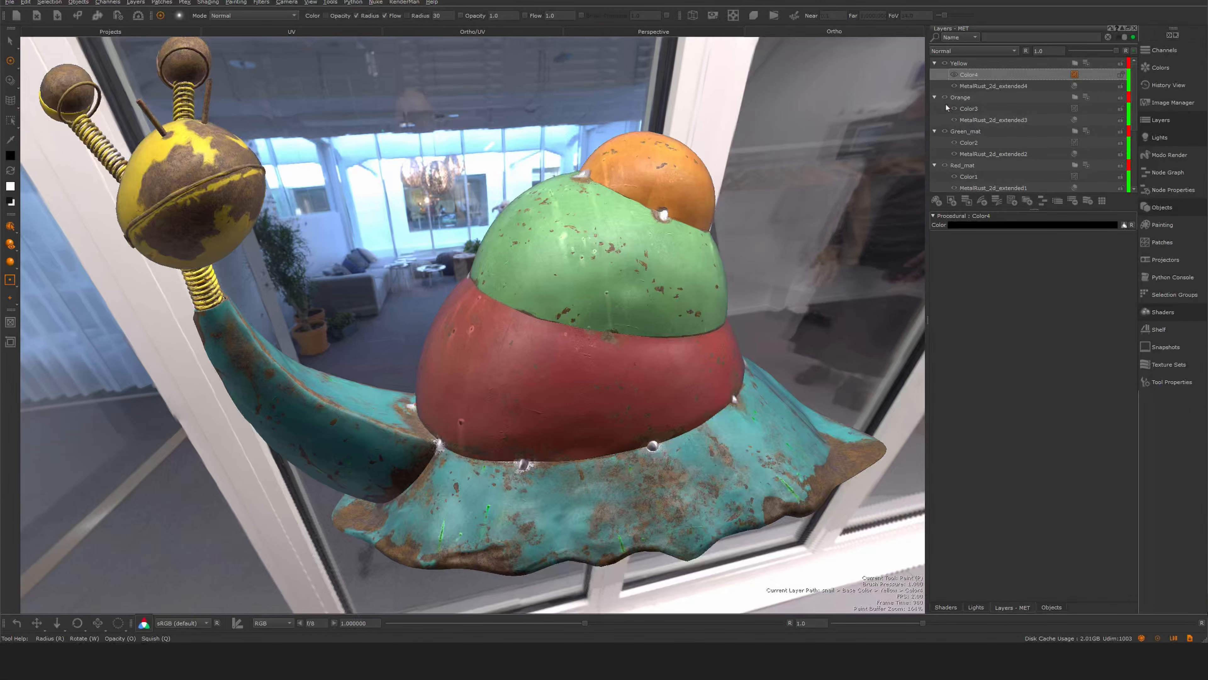
Fade the Color1 layer of the Red_mat group to 0.0 opacity and raise it again to compare the metalness.
{"action": "left_click", "coordinate": [970, 177]}
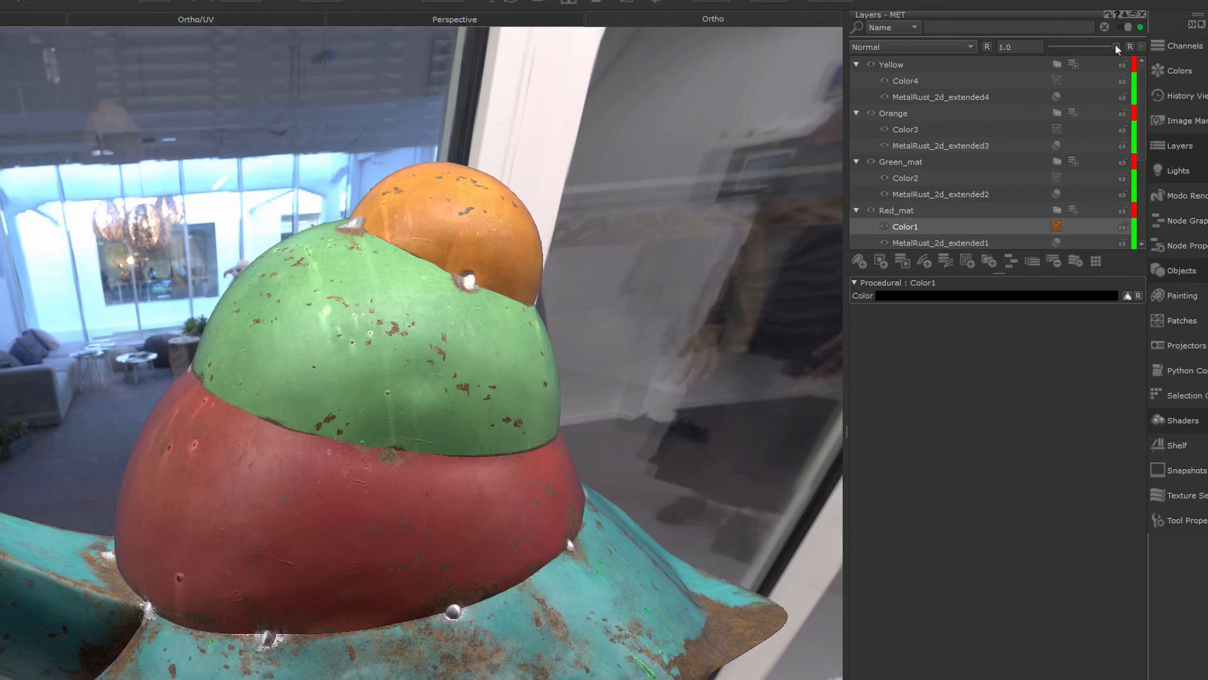
{"action": "left_click_drag", "start_coordinate": [1115, 43], "coordinate": [930, 49]}
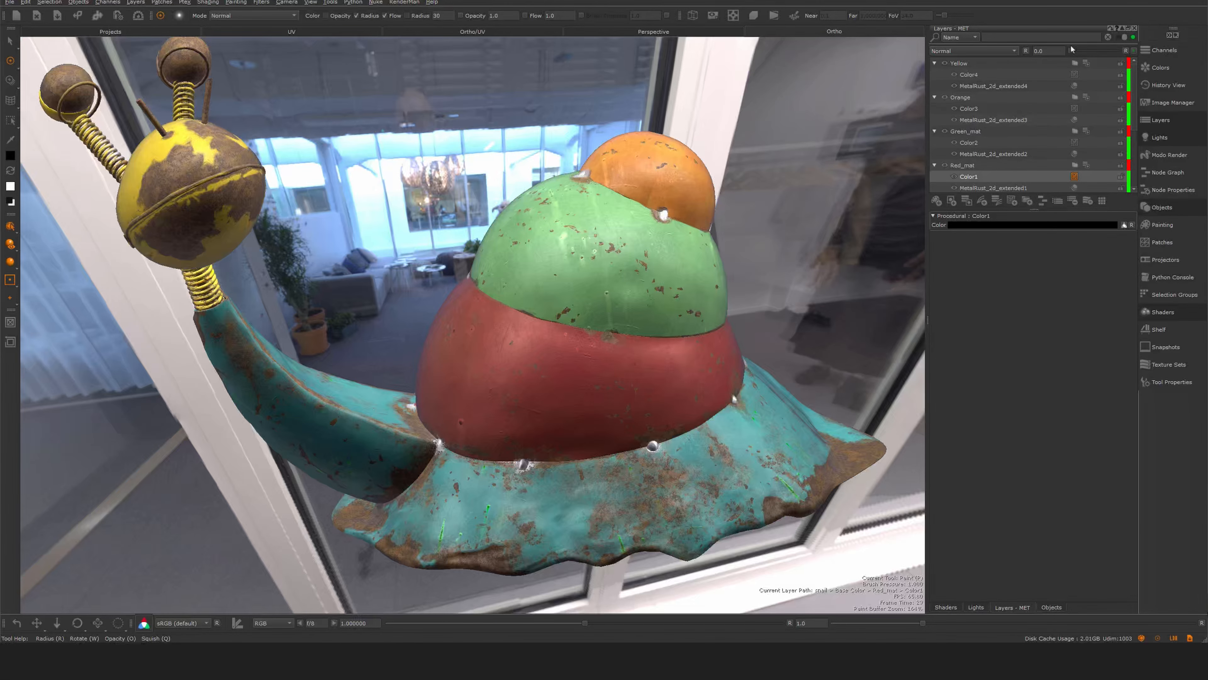
{"action": "left_click_drag", "start_coordinate": [1073, 51], "coordinate": [1107, 51]}
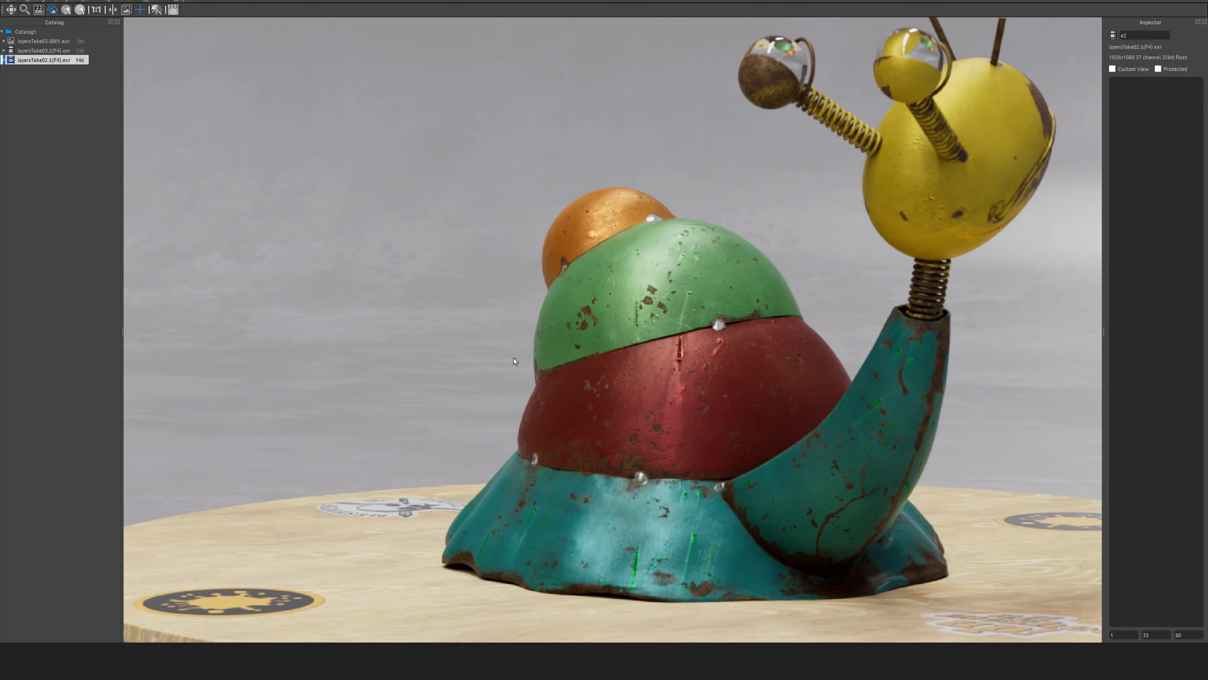
{"action": "left_click_drag", "start_coordinate": [513, 357], "coordinate": [492, 404]}
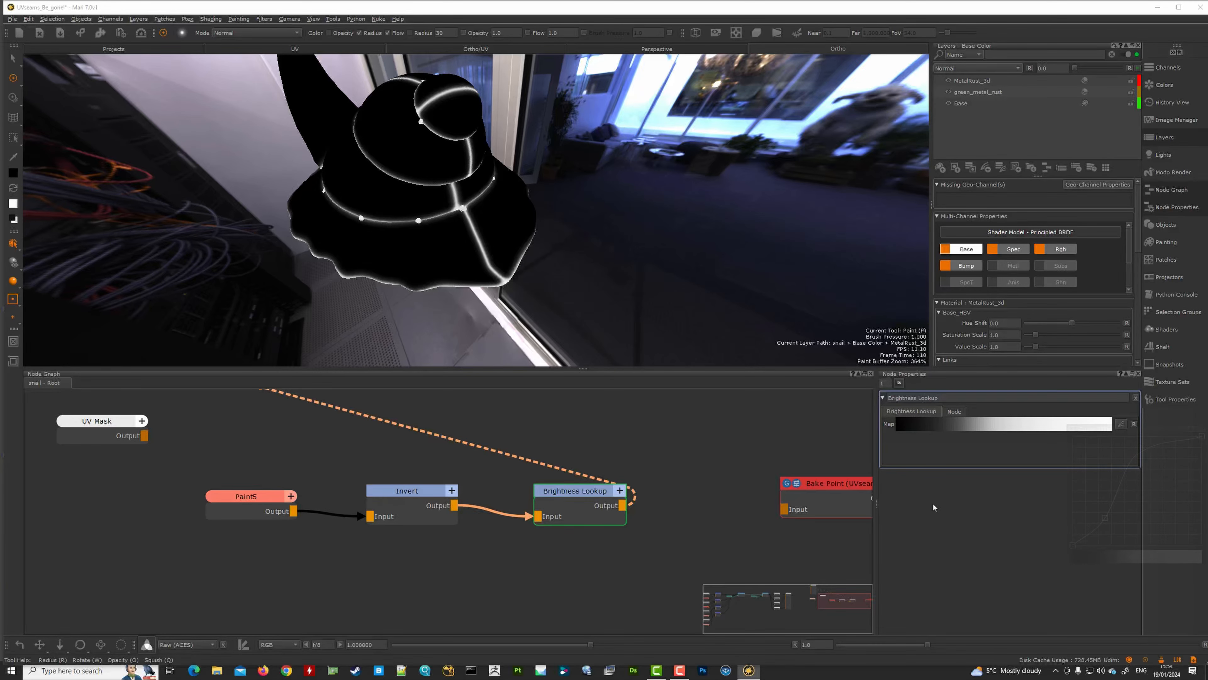
{"action": "left_click", "coordinate": [1111, 425]}
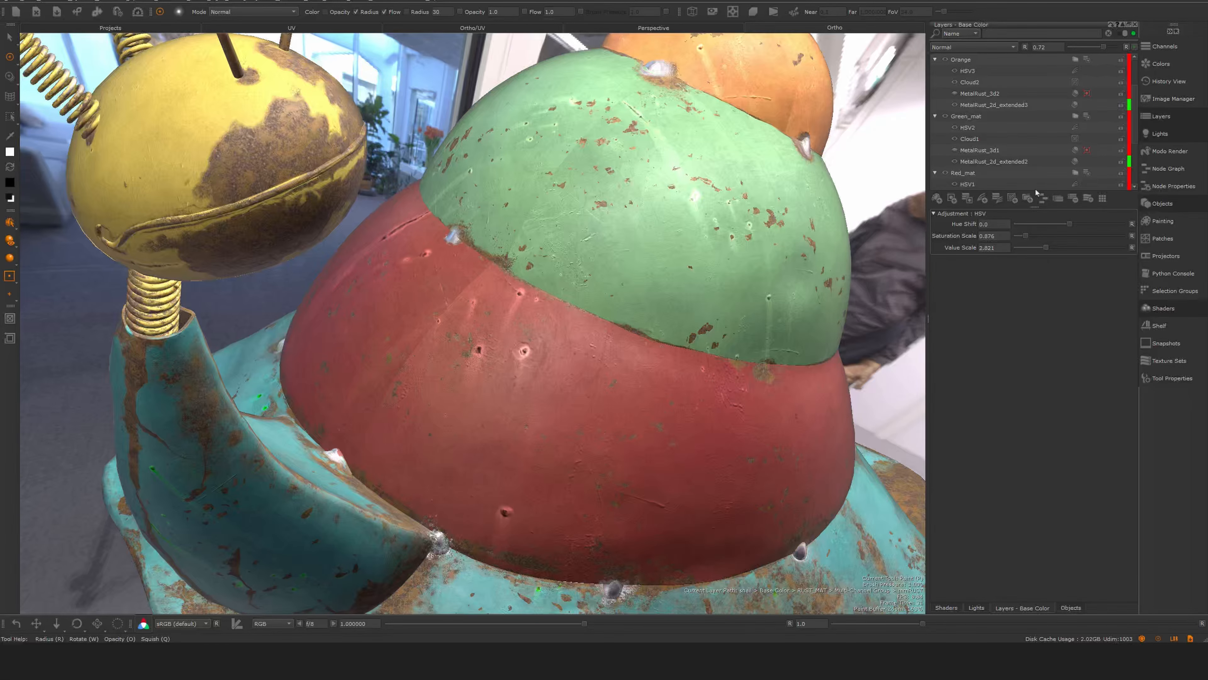
Make the MetalRust_3d layer in the Red_mat group of Base Color visible and set its World_Scale to 0.67.
{"action": "scroll", "coordinate": [1134, 135], "scroll_direction": "down", "scroll_amount": 3}
{"action": "scroll", "coordinate": [1134, 135], "scroll_direction": "down", "scroll_amount": 1}
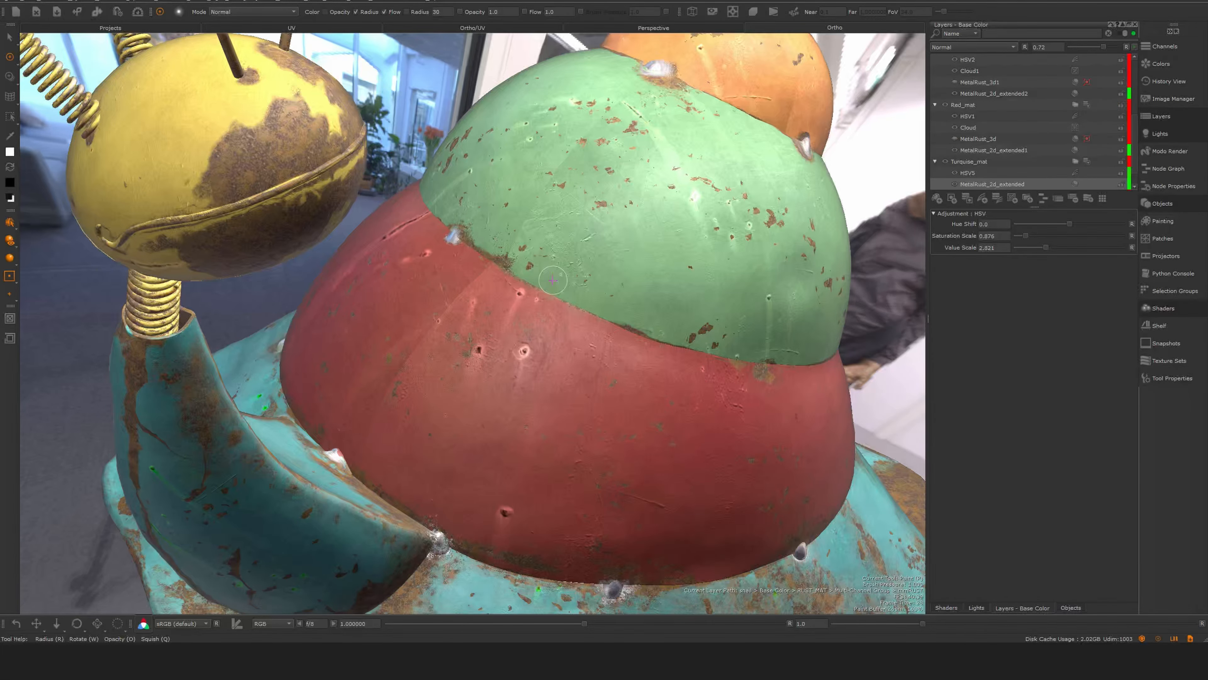
{"action": "left_click", "coordinate": [954, 140]}
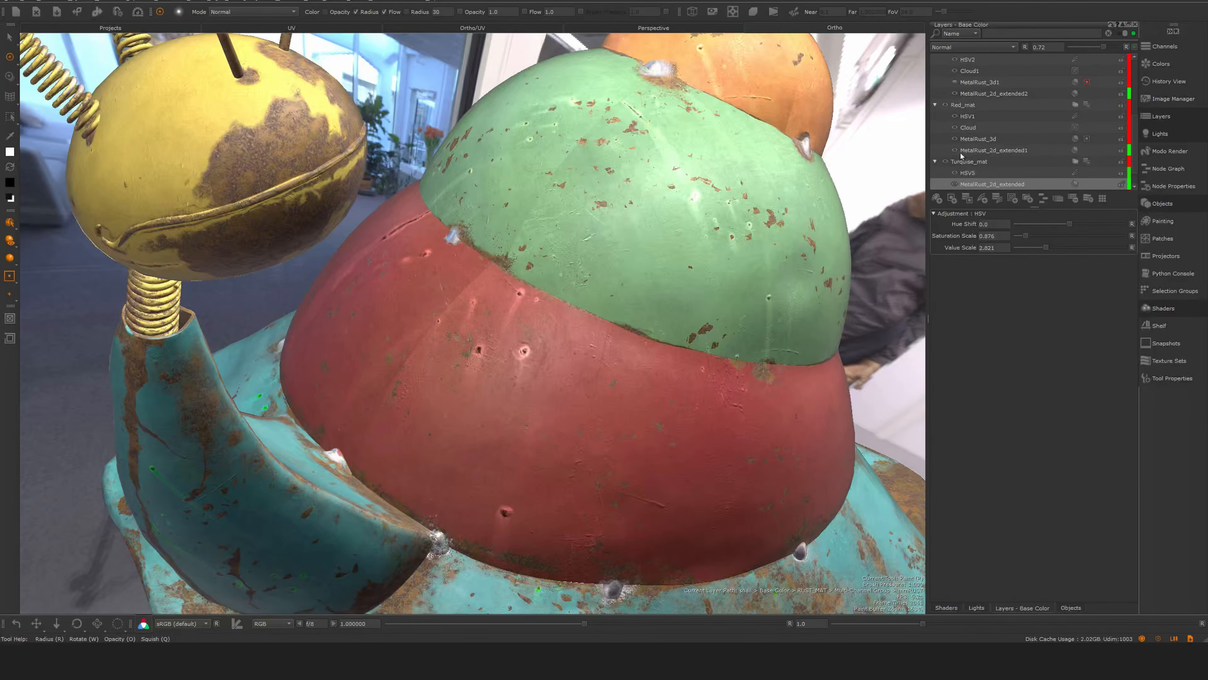
{"action": "left_click_drag", "start_coordinate": [557, 381], "coordinate": [525, 400], "text": "alt"}
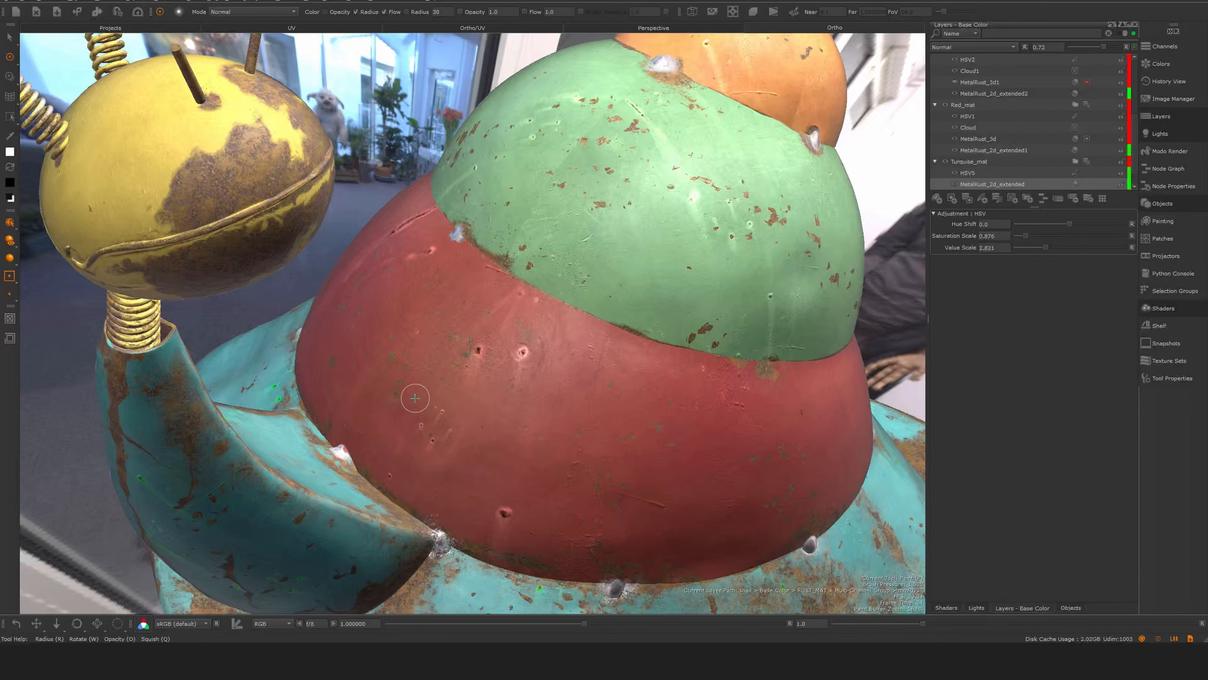
{"action": "left_click", "coordinate": [978, 138]}
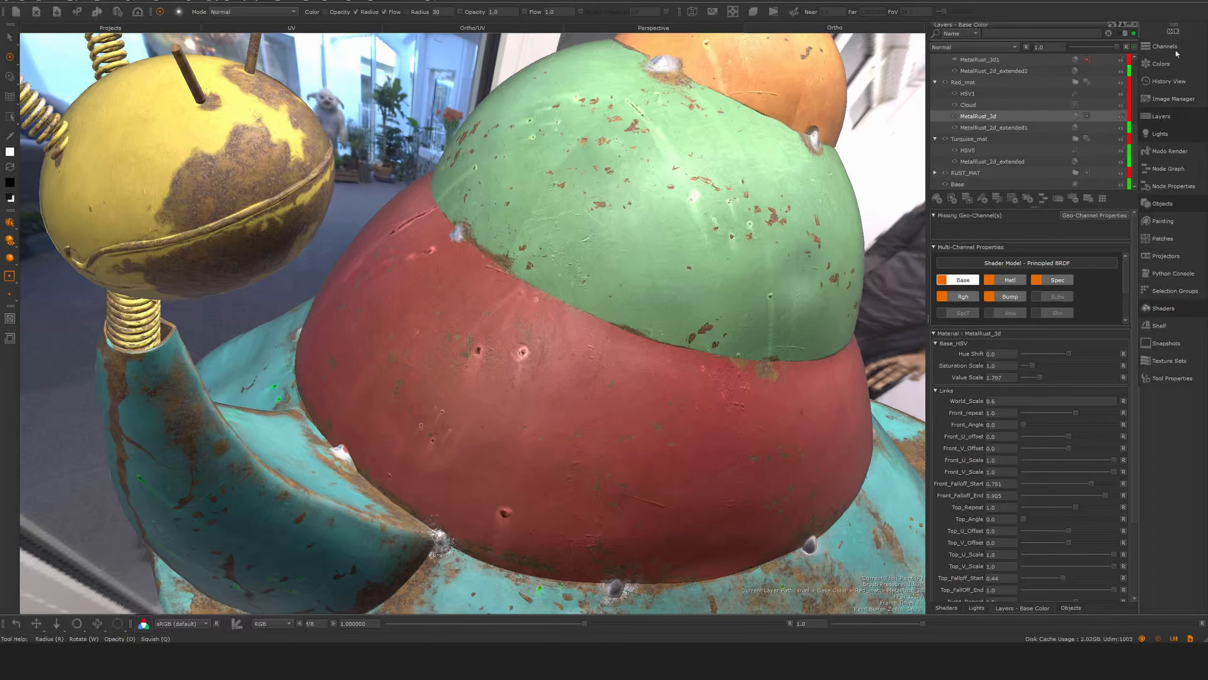
{"action": "scroll", "coordinate": [965, 147], "scroll_direction": "down", "scroll_amount": 1}
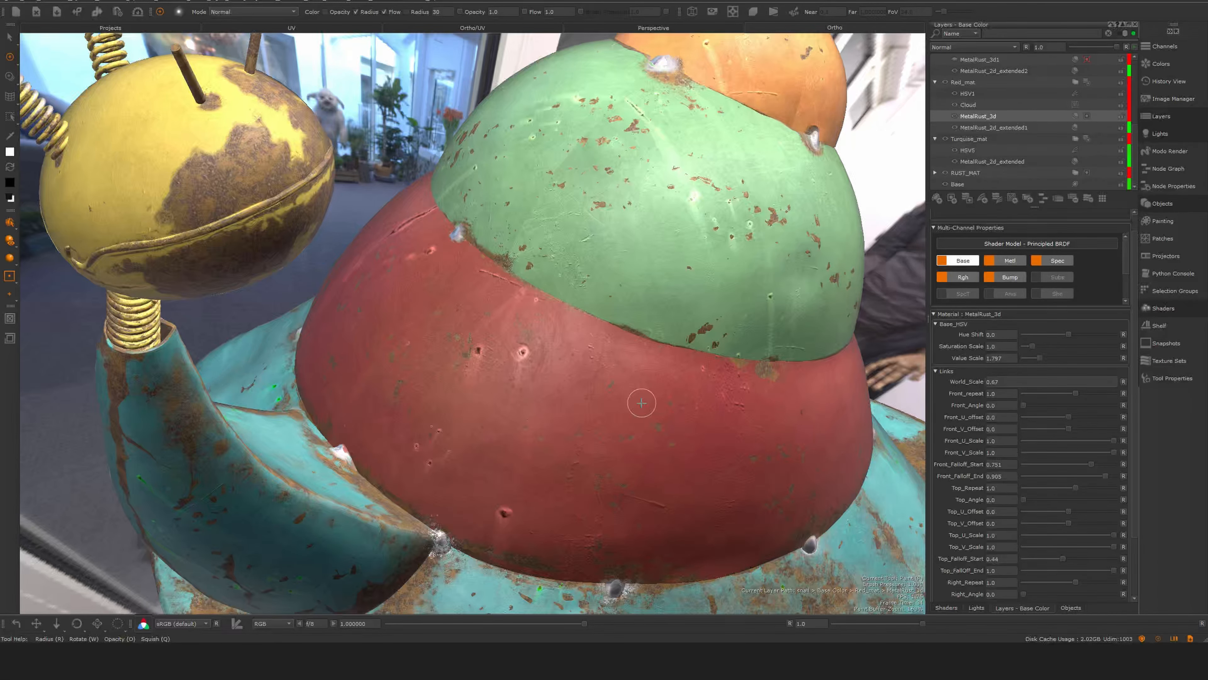
Paint black and white strokes on the MetalRust_3d layer's mask over the red shell to blend it with MetalRust_2d_extended1.
{"action": "left_click", "coordinate": [990, 127]}
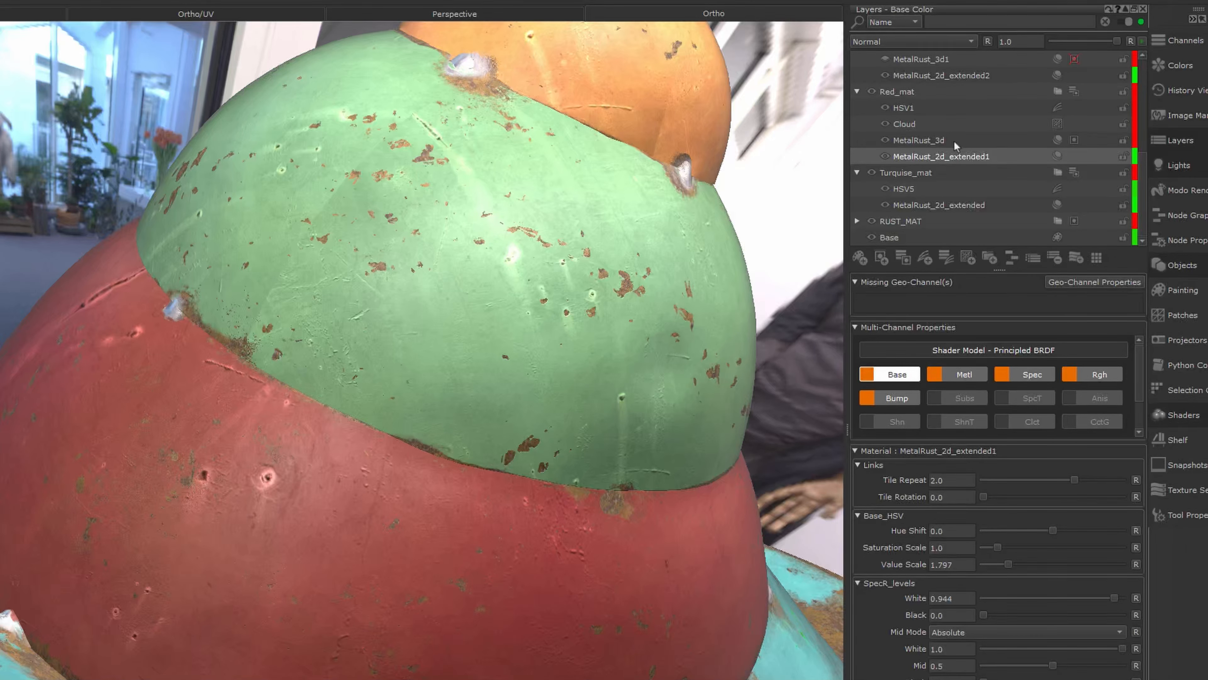
{"action": "left_click", "coordinate": [931, 140]}
{"action": "left_click", "coordinate": [1074, 141]}
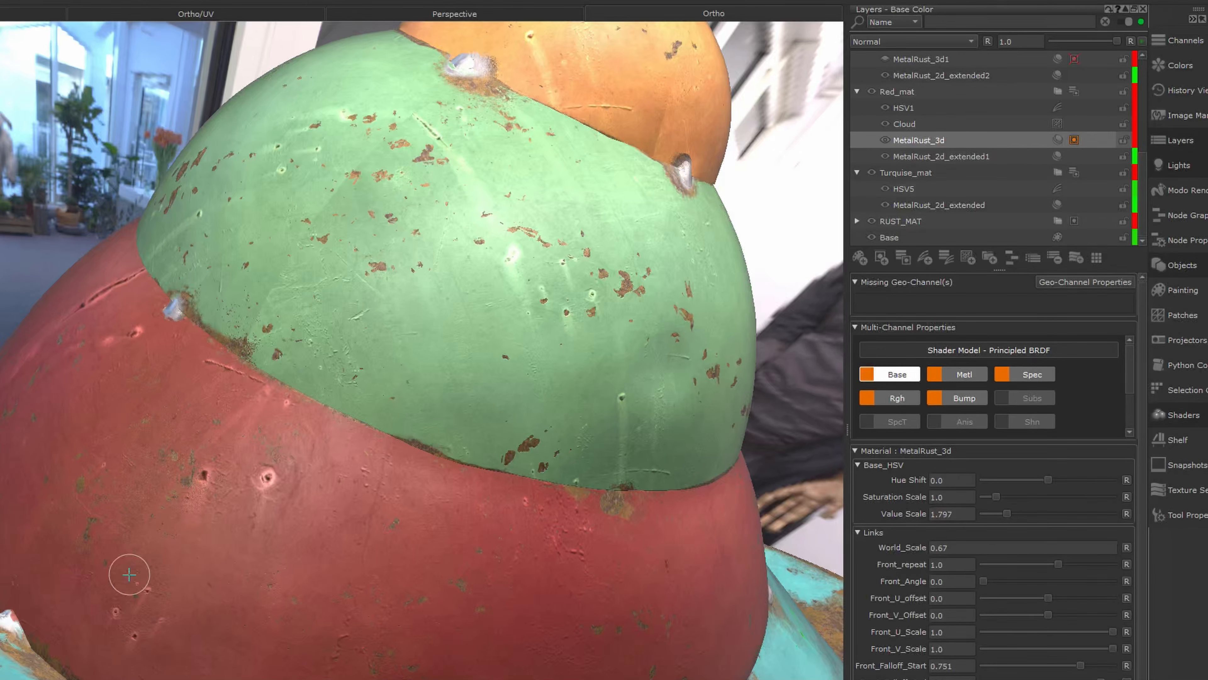
{"action": "left_click_drag", "start_coordinate": [203, 450], "coordinate": [254, 492]}
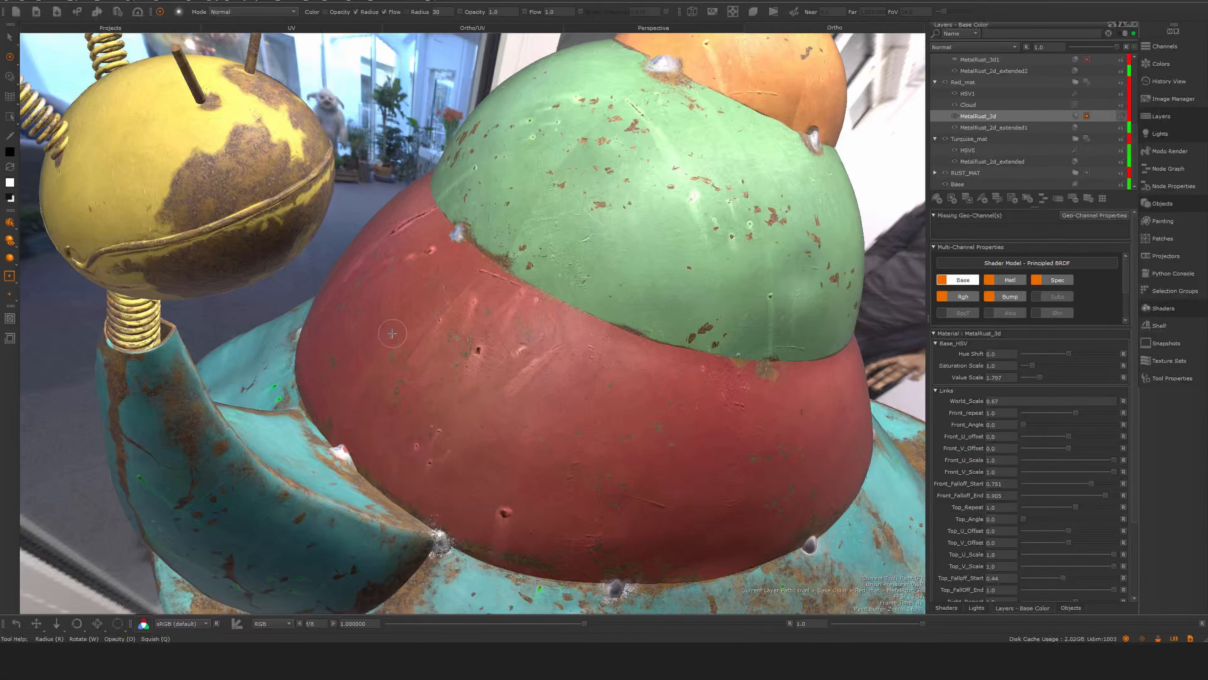
{"action": "left_click_drag", "start_coordinate": [495, 293], "coordinate": [420, 339]}
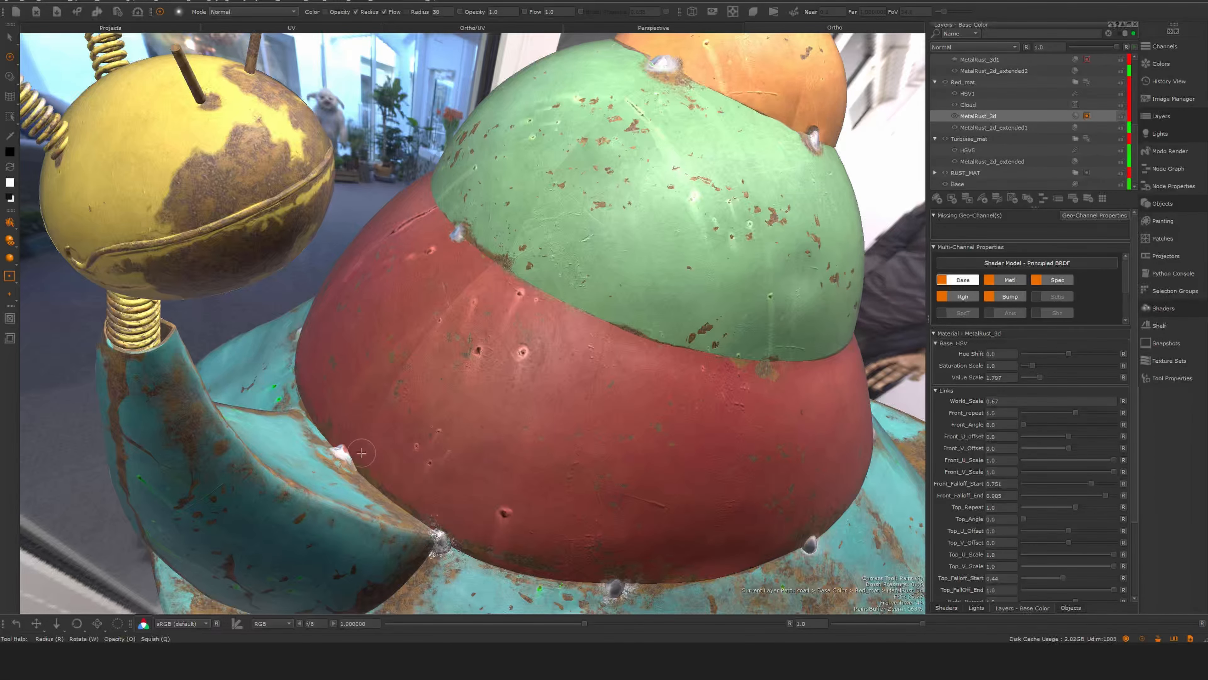
{"action": "key", "text": "x"}
{"action": "left_click_drag", "start_coordinate": [384, 392], "coordinate": [484, 282]}
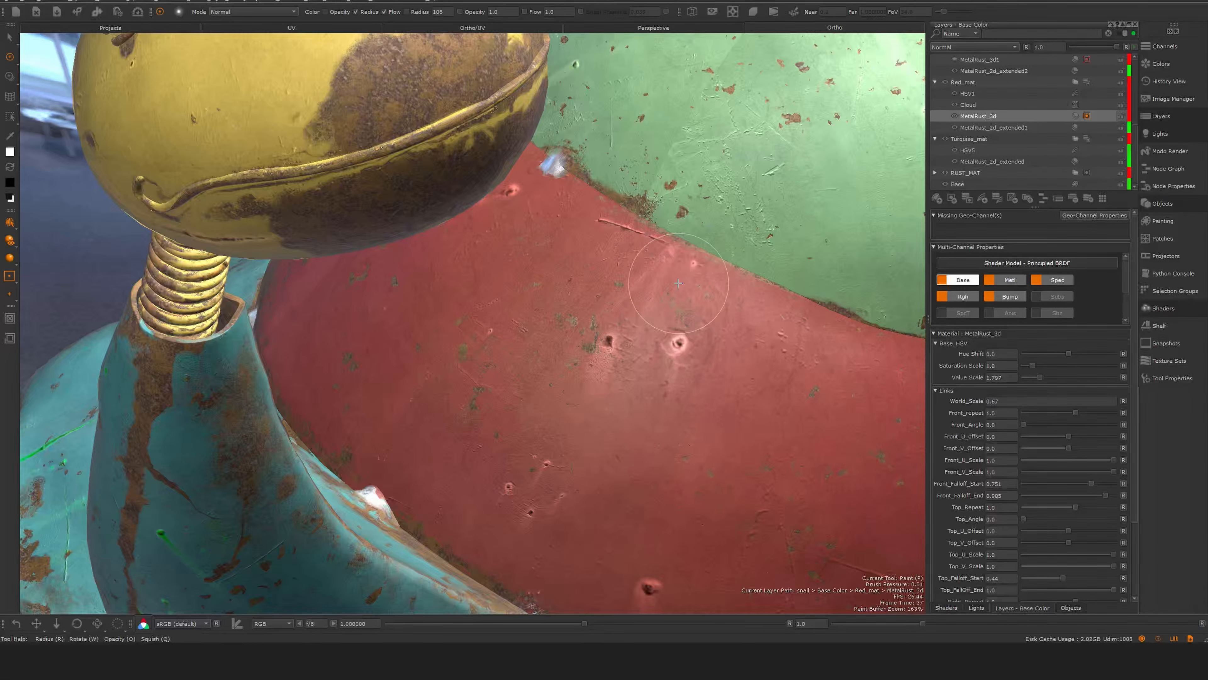
{"action": "left_click_drag", "start_coordinate": [695, 295], "coordinate": [609, 381], "text": "alt"}
{"action": "right_click_drag", "start_coordinate": [609, 381], "coordinate": [512, 341], "text": "alt"}
{"action": "left_click_drag", "start_coordinate": [561, 363], "coordinate": [578, 255], "text": "alt"}
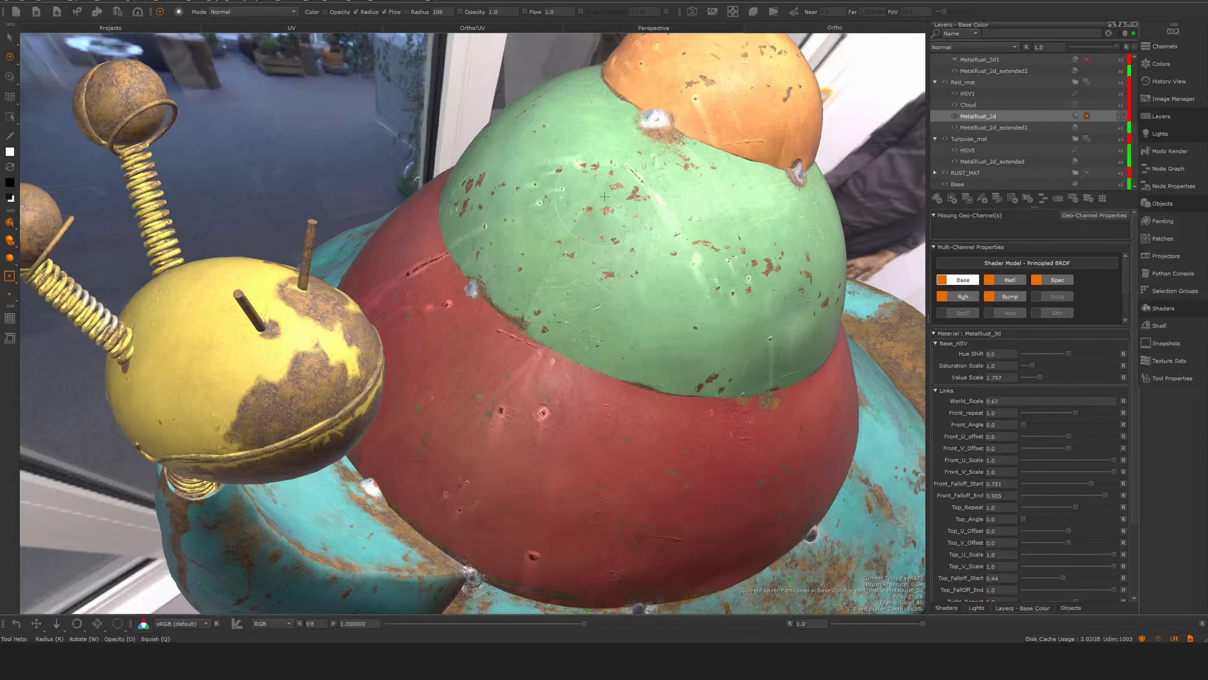
Select the HSV2 adjustment in the Green_mat group and examine the green shell section from several angles.
{"action": "left_click", "coordinate": [1032, 121]}
{"action": "scroll", "coordinate": [1124, 143], "scroll_direction": "up", "scroll_amount": 2}
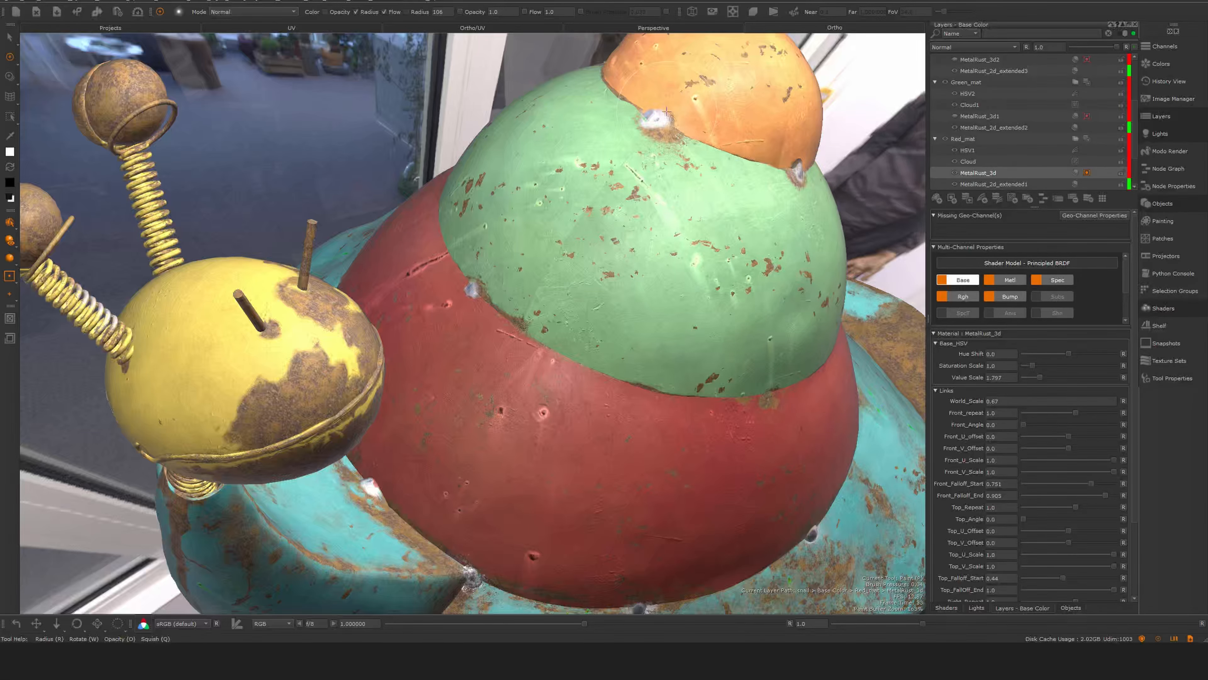
{"action": "left_click_drag", "start_coordinate": [794, 130], "coordinate": [669, 173], "text": "alt"}
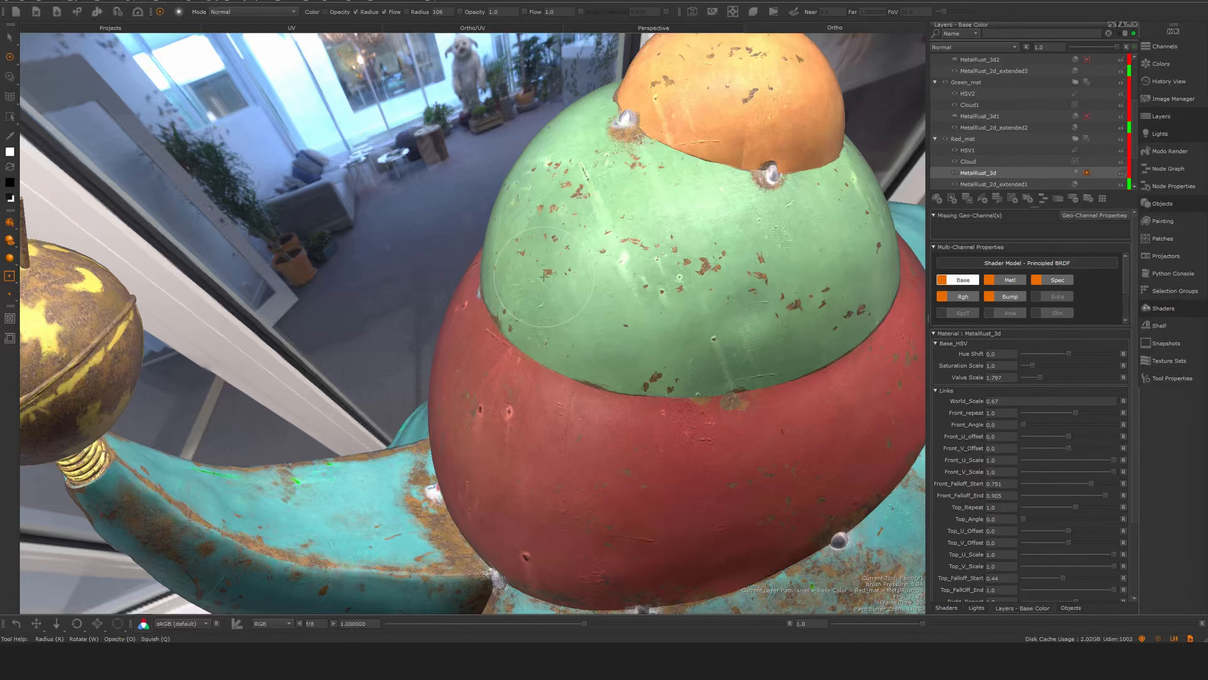
{"action": "middle_click_drag", "start_coordinate": [512, 339], "coordinate": [510, 333], "text": "alt"}
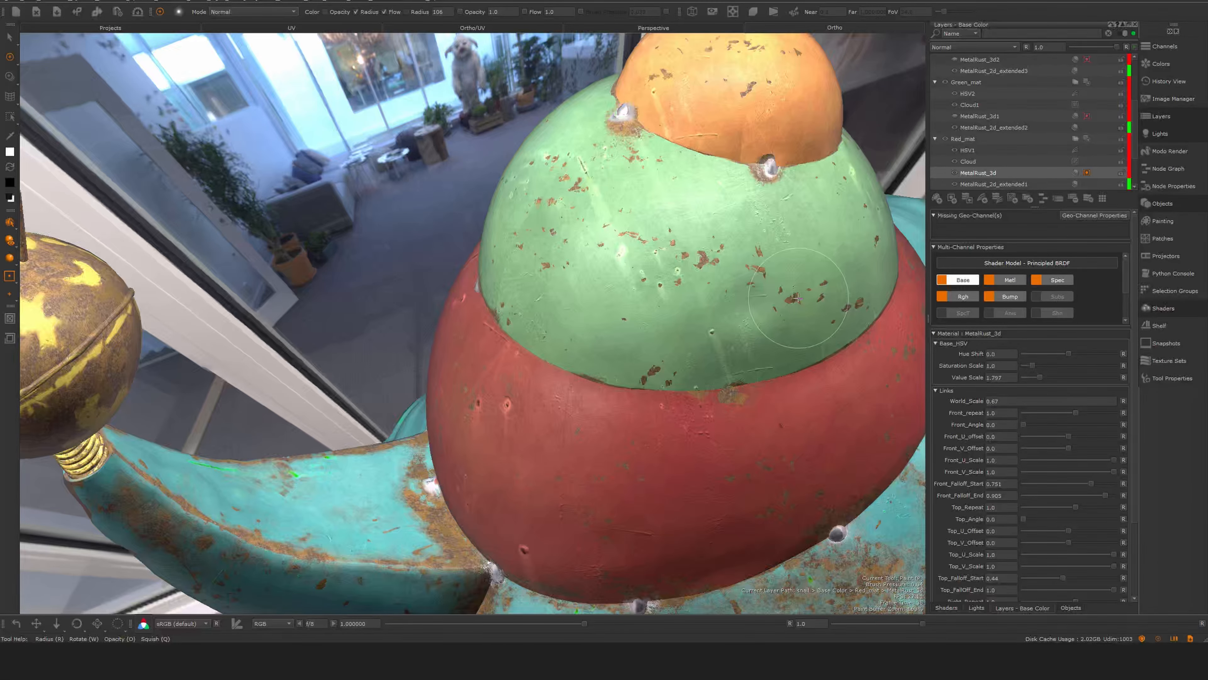
{"action": "left_click", "coordinate": [969, 93]}
{"action": "left_click_drag", "start_coordinate": [695, 304], "coordinate": [712, 293], "text": "alt"}
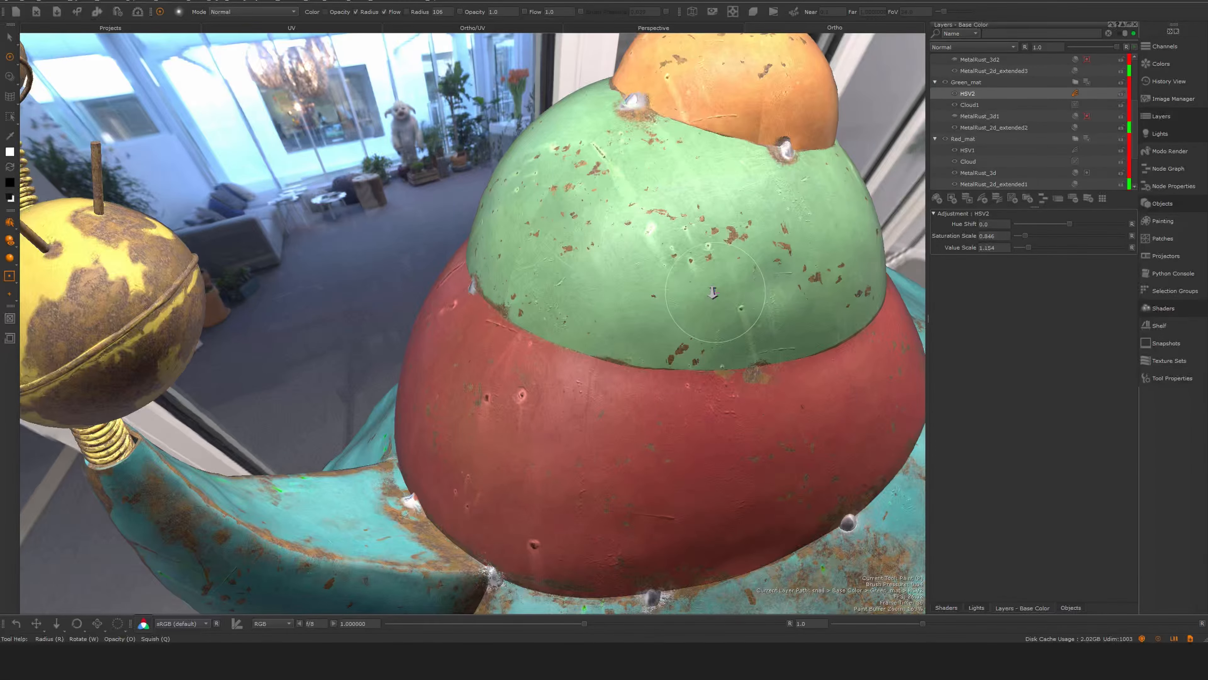
{"action": "right_click_drag", "start_coordinate": [713, 293], "coordinate": [732, 266], "text": "alt"}
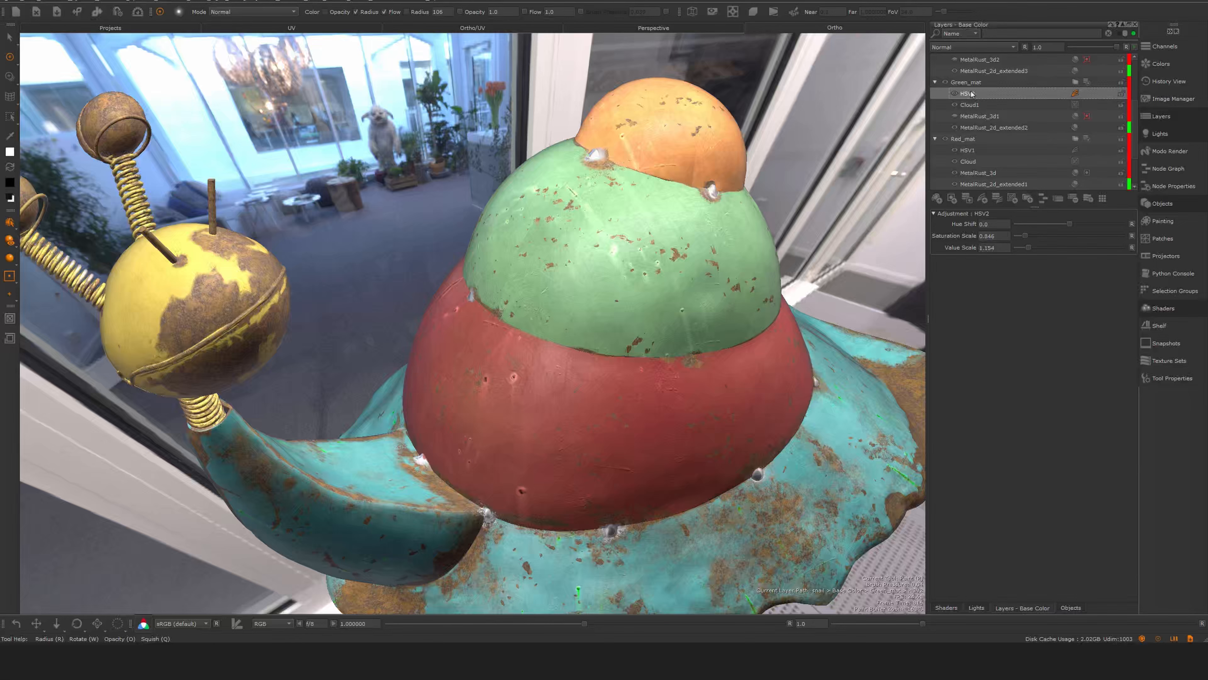
{"action": "left_click_drag", "start_coordinate": [1104, 49], "coordinate": [1155, 48]}
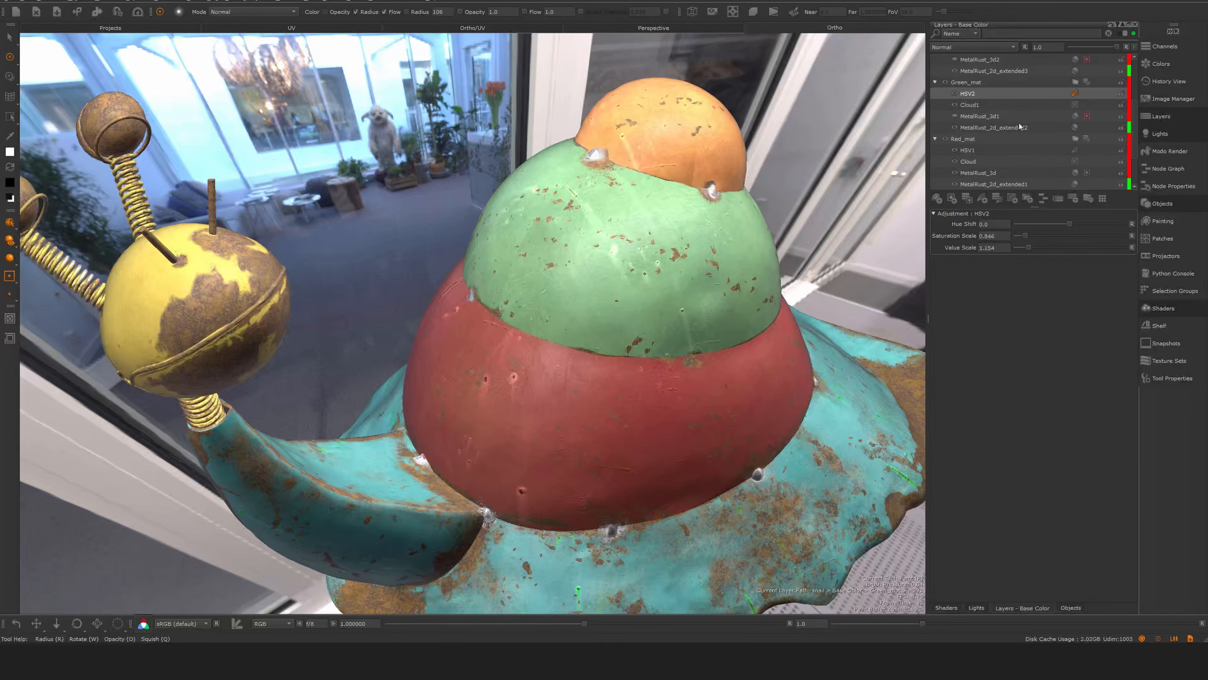
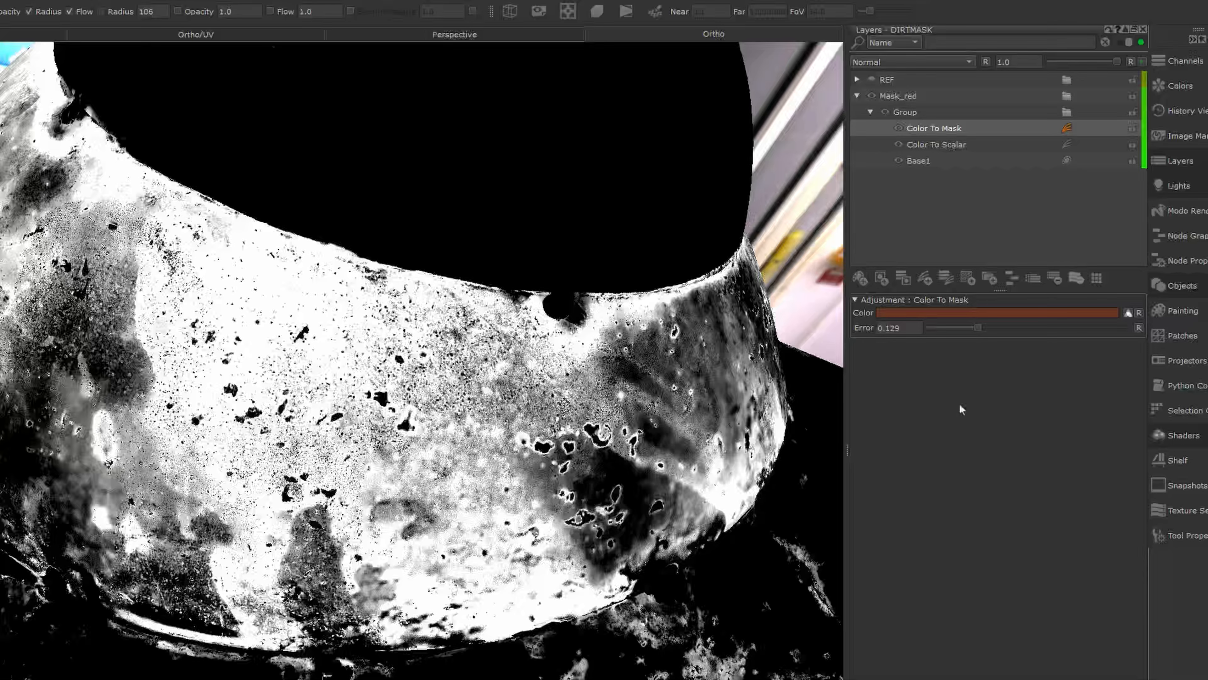
Lower the error of the Color To Mask adjustment in the Mask_red group to 0.094.
{"action": "left_click_drag", "start_coordinate": [979, 330], "coordinate": [959, 325]}
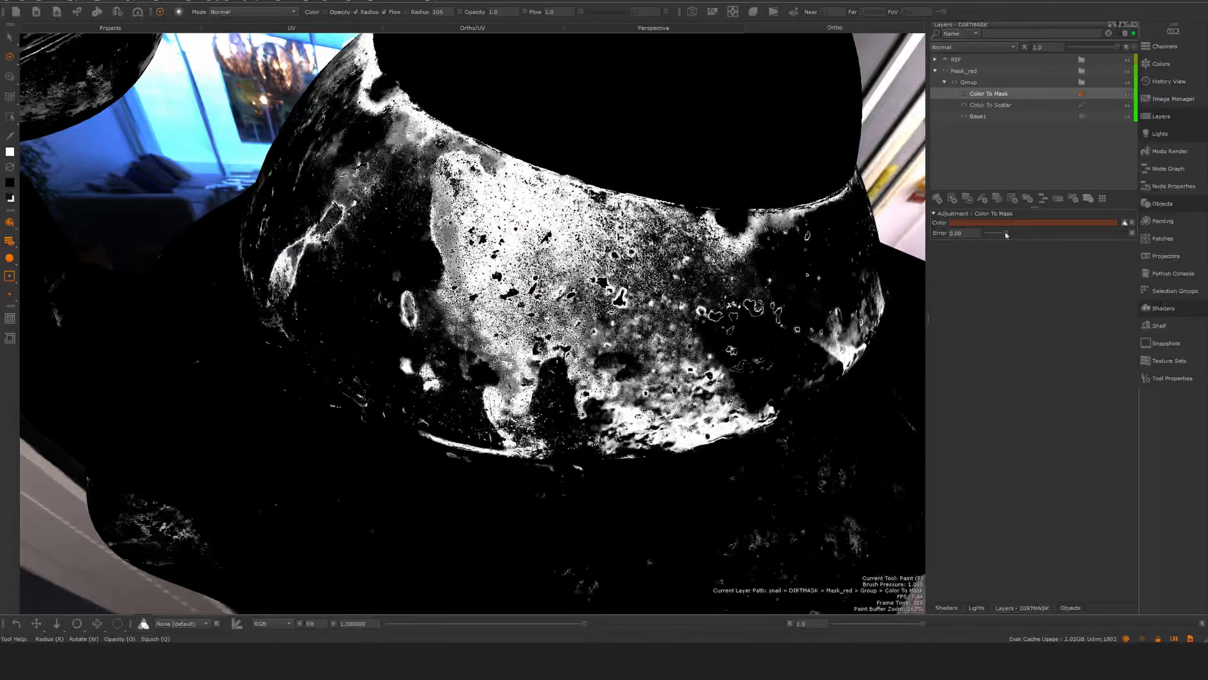
{"action": "left_click_drag", "start_coordinate": [1005, 231], "coordinate": [1009, 230]}
{"action": "right_click_drag", "start_coordinate": [618, 304], "coordinate": [713, 286], "text": "alt"}
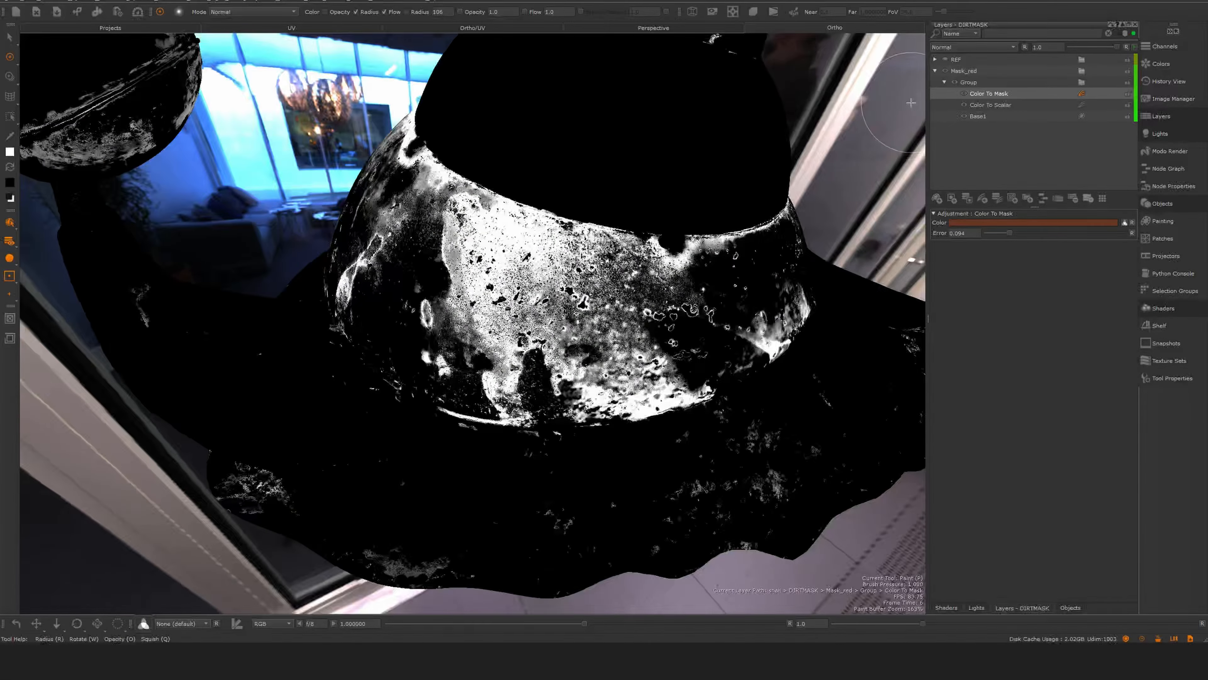
Collapse the nested group inside Mask_red and duplicate it with its Color To Mask, Color To Scalar and Base1 layers.
{"action": "left_click", "coordinate": [944, 82]}
{"action": "left_click", "coordinate": [906, 115]}
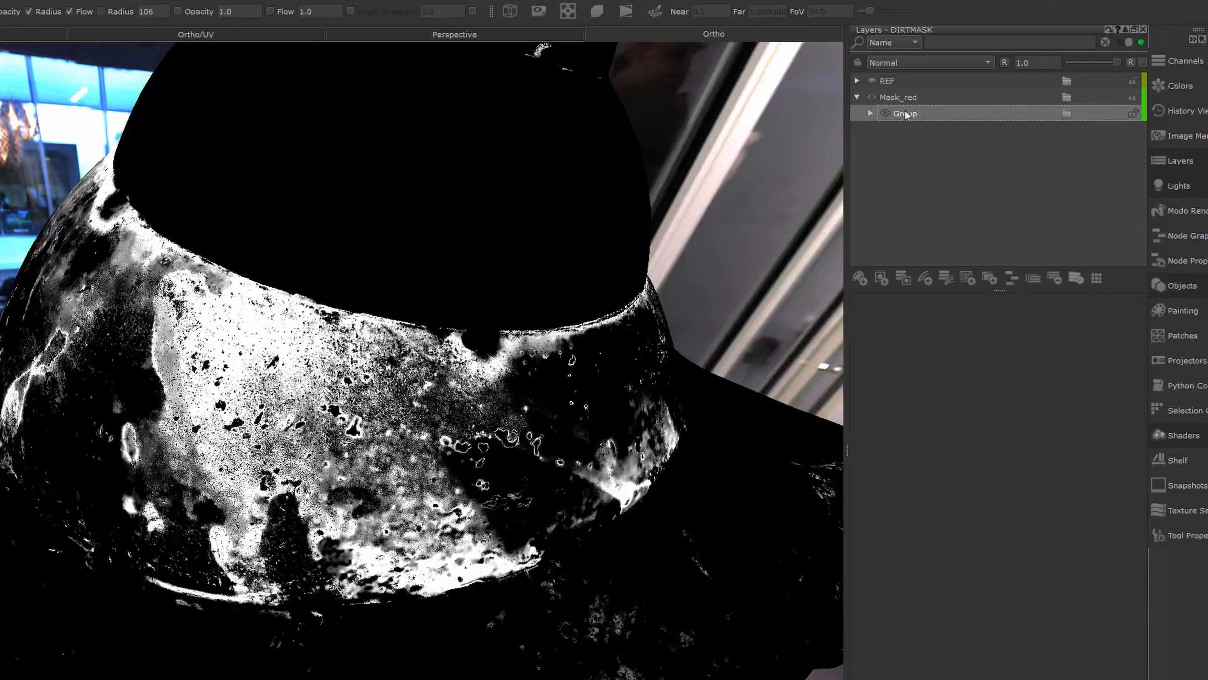
{"action": "right_click", "coordinate": [905, 115]}
{"action": "left_click", "coordinate": [905, 149]}
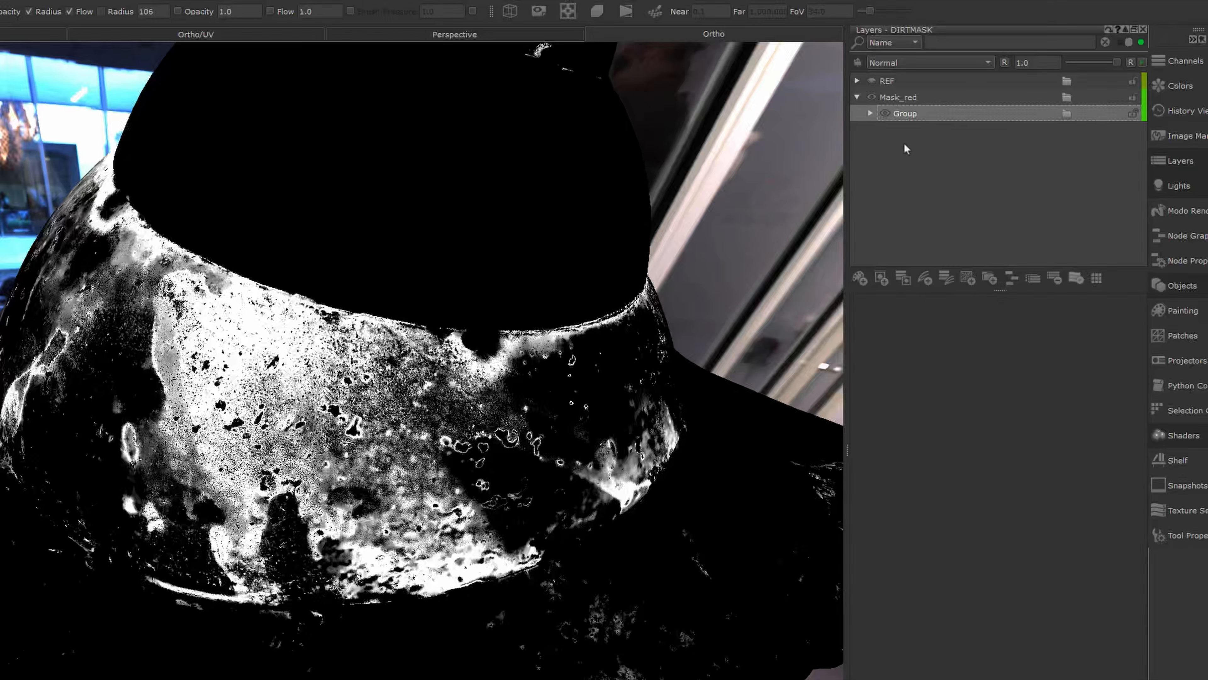
{"action": "right_click", "coordinate": [910, 113]}
{"action": "left_click", "coordinate": [935, 207]}
Expand the upper copy of the group and fade its Color To Mask adjustment to 0.0 opacity to expose the base colours.
{"action": "left_click_drag", "start_coordinate": [416, 437], "coordinate": [596, 494], "text": "alt"}
{"action": "right_click_drag", "start_coordinate": [596, 494], "coordinate": [470, 513], "text": "alt"}
{"action": "left_click_drag", "start_coordinate": [470, 512], "coordinate": [710, 359], "text": "alt"}
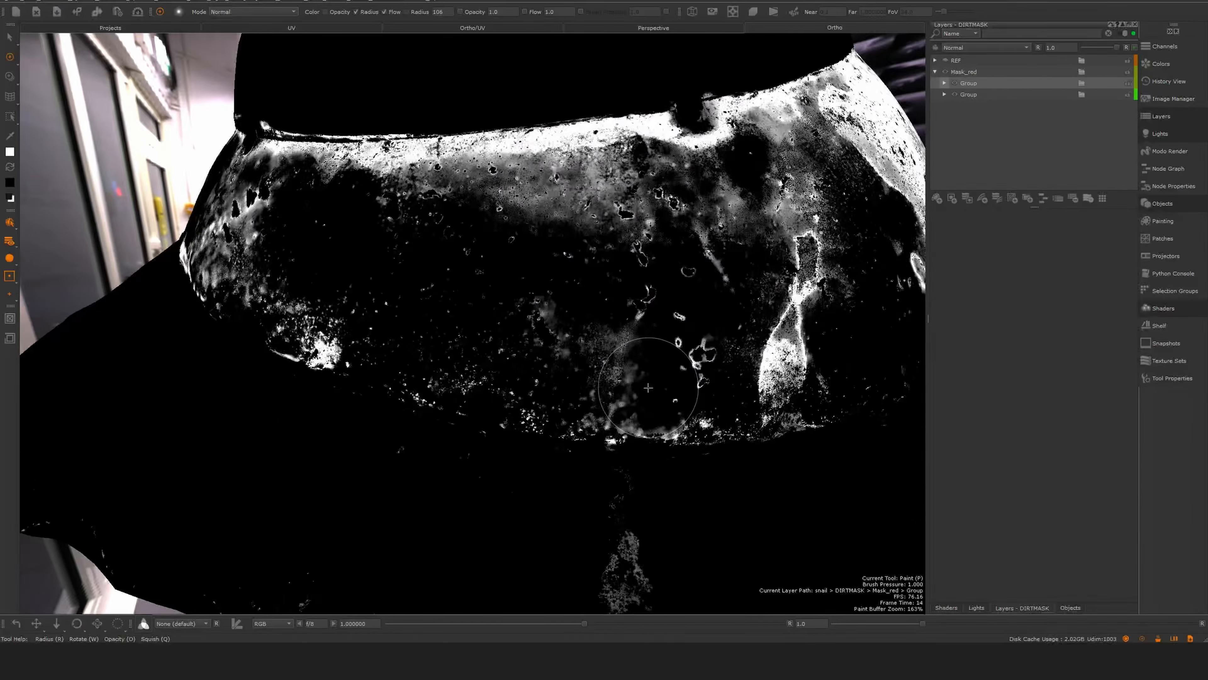
{"action": "left_click", "coordinate": [945, 83]}
{"action": "left_click", "coordinate": [979, 94]}
{"action": "left_click_drag", "start_coordinate": [1114, 48], "coordinate": [895, 48]}
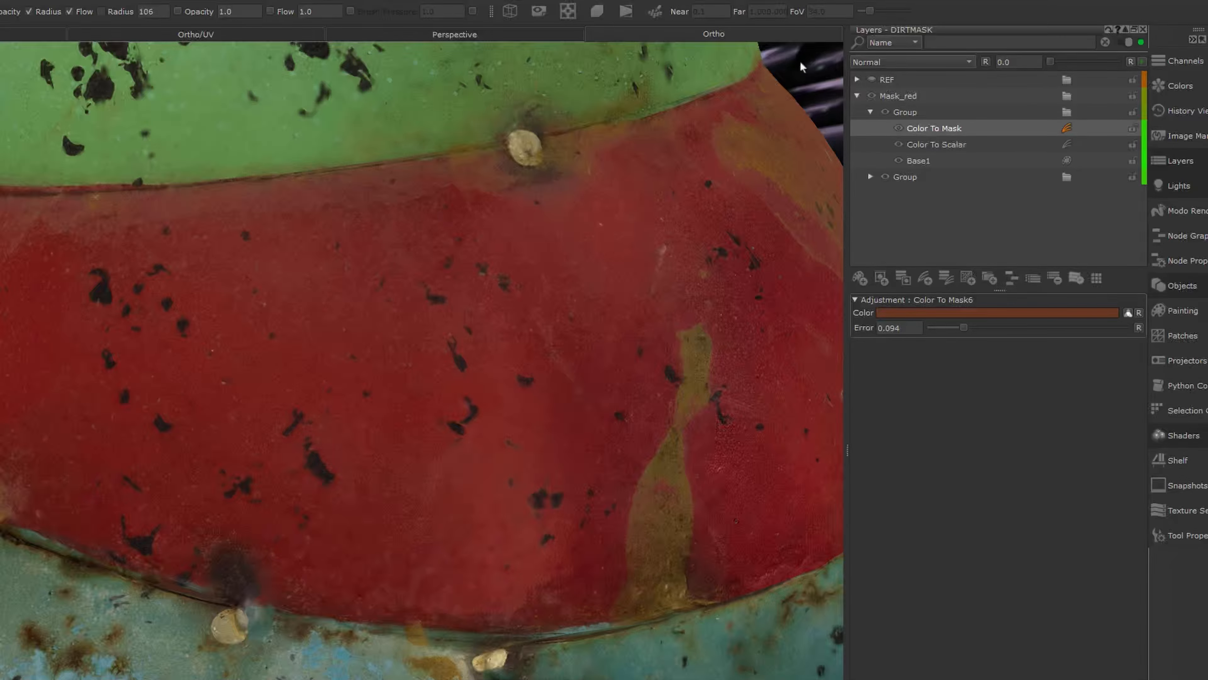
Set the Color To Mask colour to the ochre brown sampled from the rust stains and restore the adjustment's opacity.
{"action": "right_click_drag", "start_coordinate": [494, 500], "coordinate": [402, 581], "text": "alt"}
{"action": "middle_click_drag", "start_coordinate": [402, 580], "coordinate": [507, 488], "text": "alt"}
{"action": "right_click_drag", "start_coordinate": [508, 488], "coordinate": [390, 565], "text": "alt"}
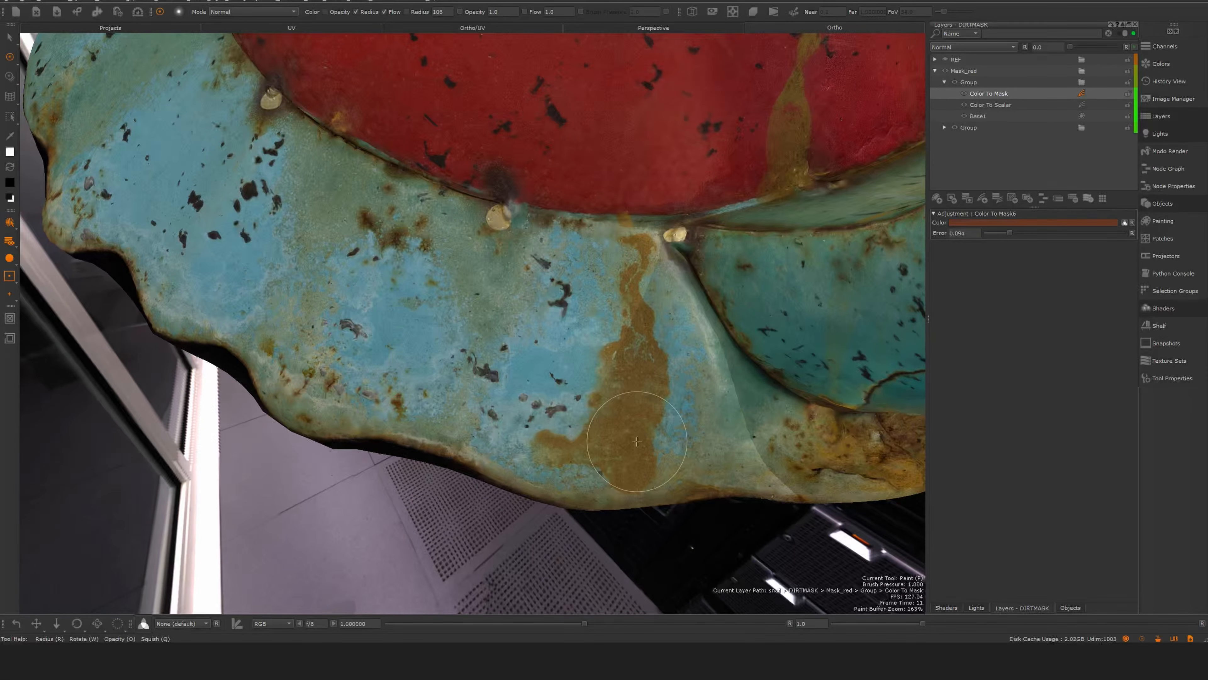
{"action": "right_click_drag", "start_coordinate": [637, 441], "coordinate": [620, 442], "text": "alt"}
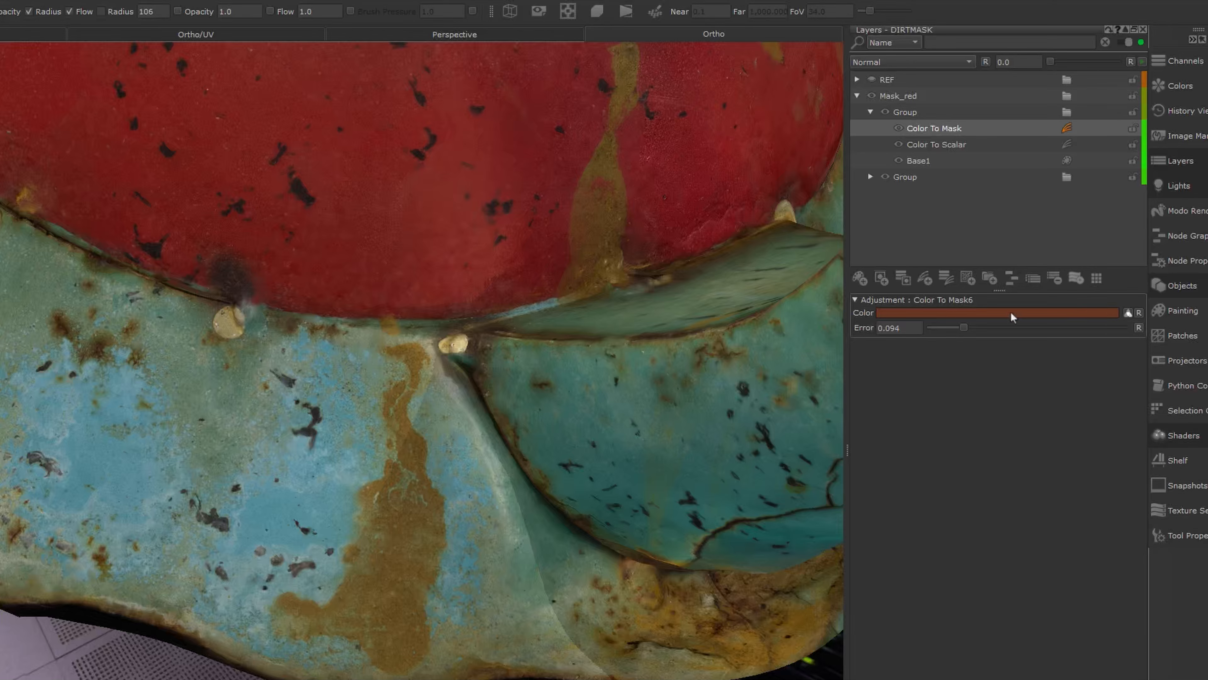
{"action": "left_click", "coordinate": [1019, 318]}
{"action": "left_click", "coordinate": [592, 532]}
{"action": "left_click", "coordinate": [574, 427]}
{"action": "left_click", "coordinate": [696, 546]}
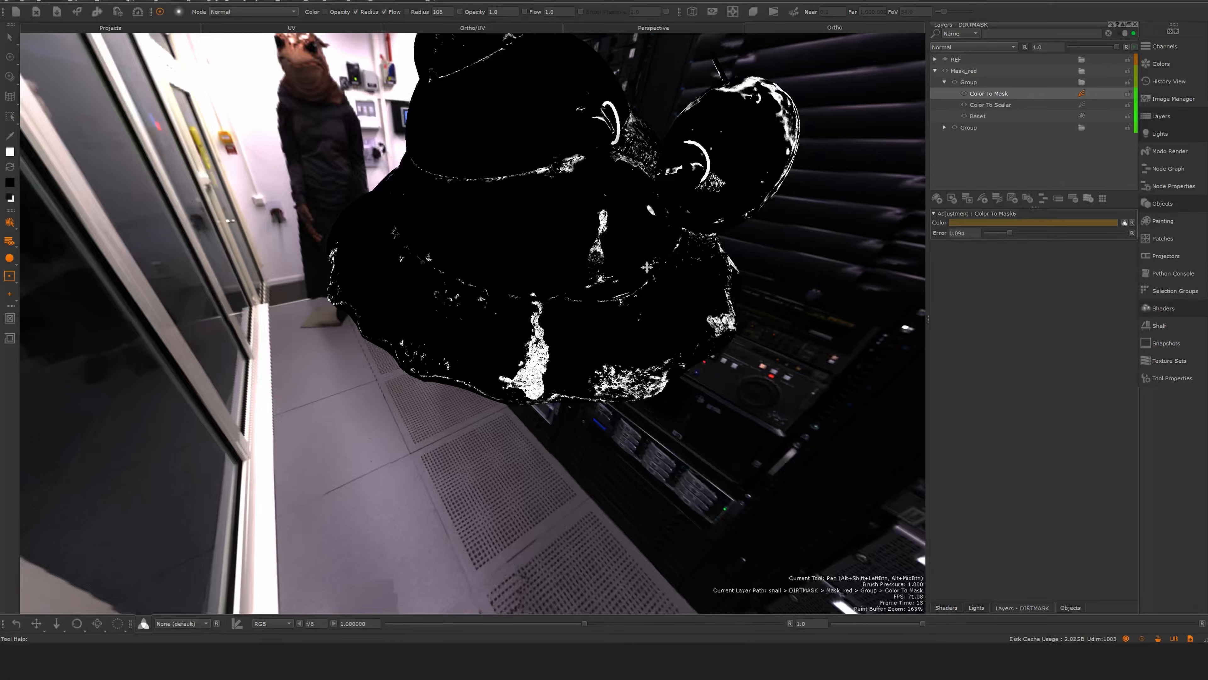
Set the blend mode of the ochre mask group to Screen.
{"action": "left_click_drag", "start_coordinate": [618, 266], "coordinate": [659, 247], "text": "alt"}
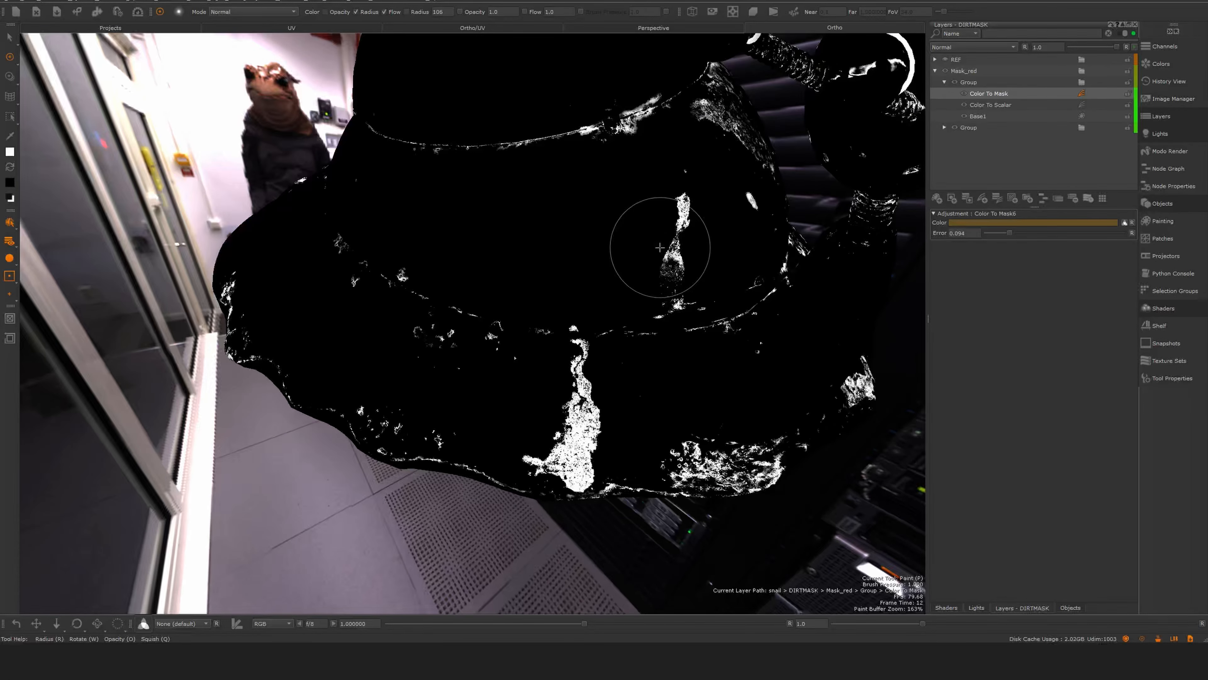
{"action": "left_click", "coordinate": [1045, 81]}
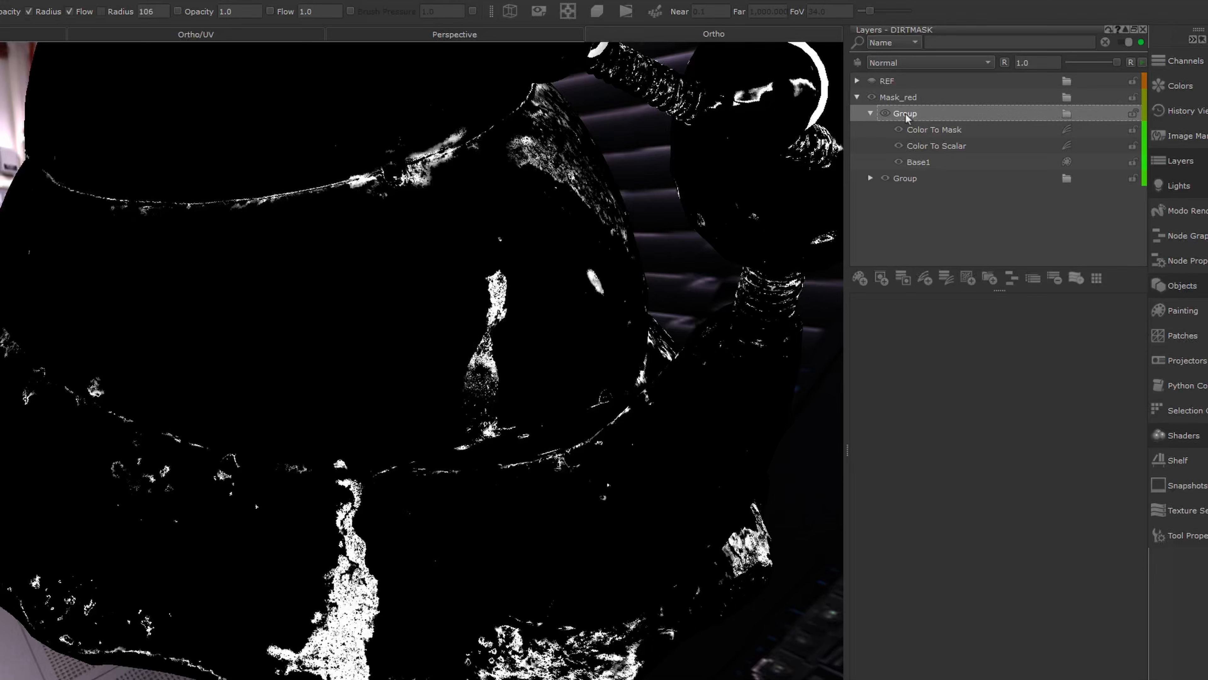
{"action": "left_click", "coordinate": [907, 63]}
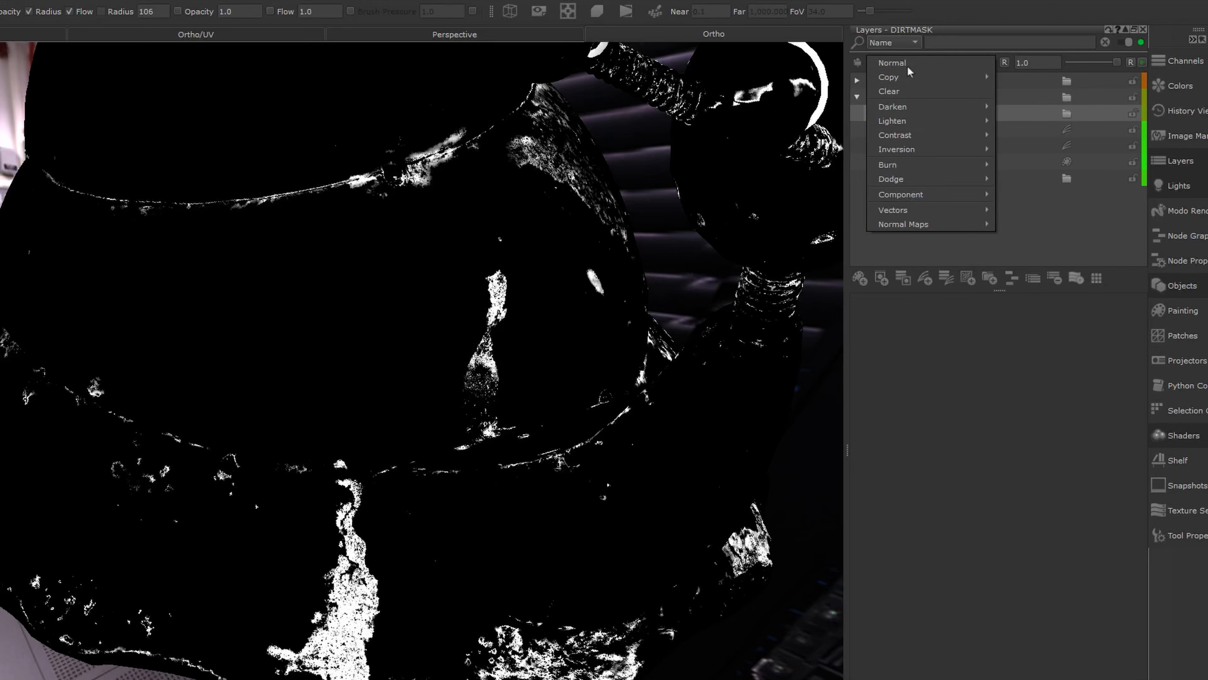
{"action": "mouse_move", "coordinate": [898, 120]}
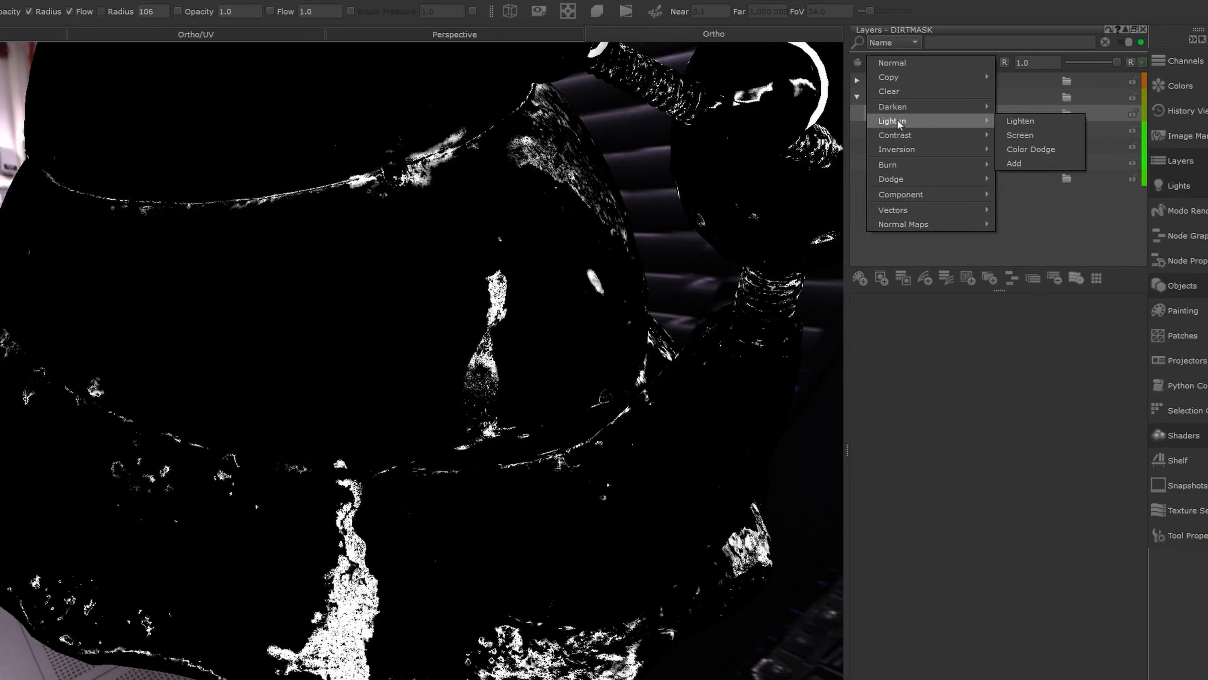
{"action": "left_click", "coordinate": [1019, 135]}
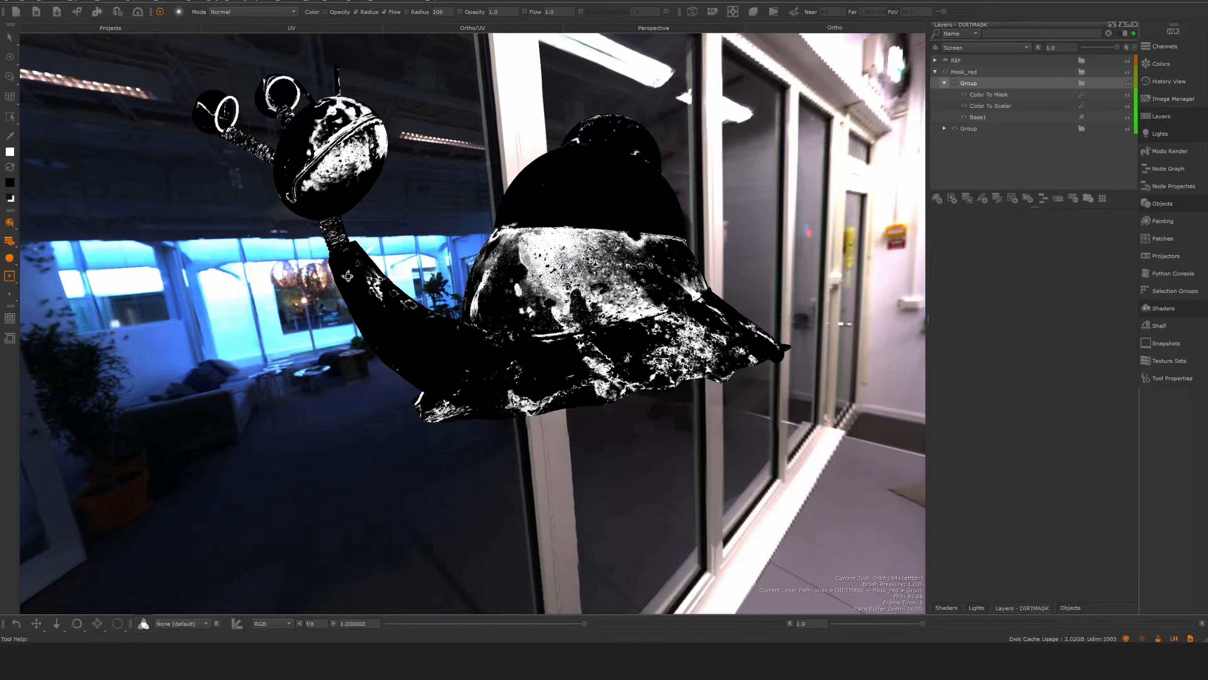
Duplicate the screened mask group and fade the new copy's Color To Mask adjustment to 0.0 opacity.
{"action": "left_click_drag", "start_coordinate": [570, 325], "coordinate": [523, 325], "text": "alt"}
{"action": "middle_click_drag", "start_coordinate": [523, 325], "coordinate": [485, 387], "text": "alt"}
{"action": "right_click_drag", "start_coordinate": [486, 387], "coordinate": [528, 387], "text": "alt"}
{"action": "left_click_drag", "start_coordinate": [528, 387], "coordinate": [490, 448], "text": "alt"}
{"action": "right_click_drag", "start_coordinate": [490, 448], "coordinate": [556, 447], "text": "alt"}
{"action": "left_click_drag", "start_coordinate": [679, 274], "coordinate": [597, 320], "text": "alt"}
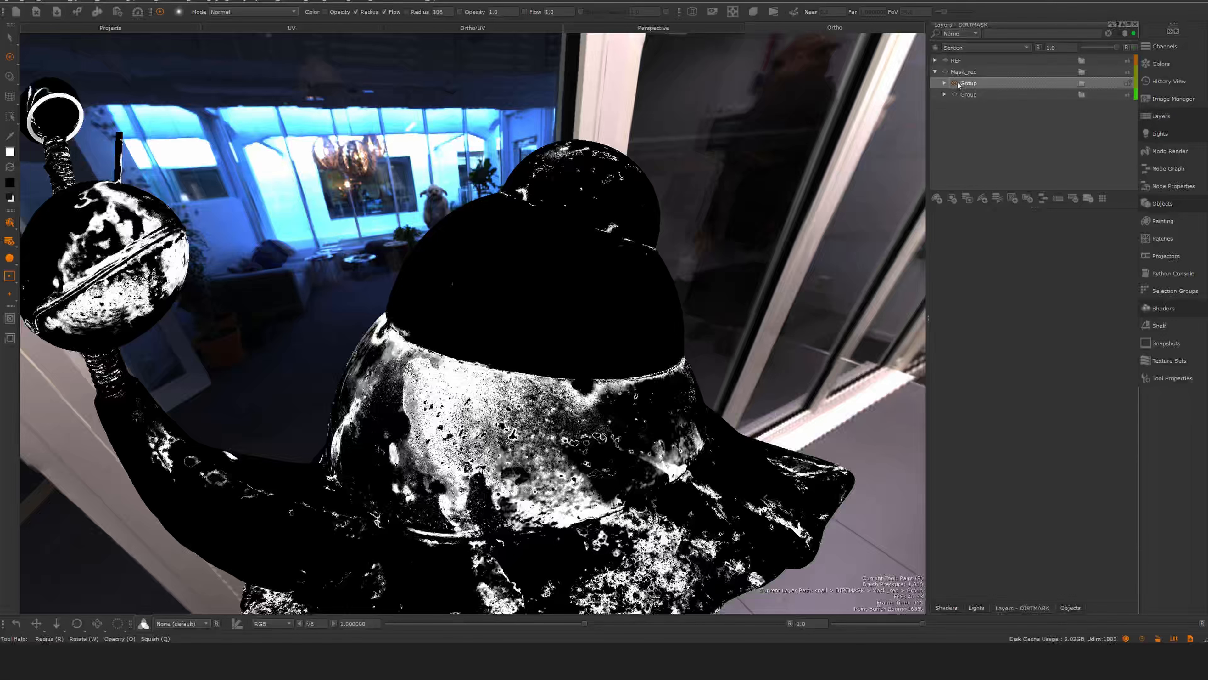
{"action": "key", "text": "ctrl+v"}
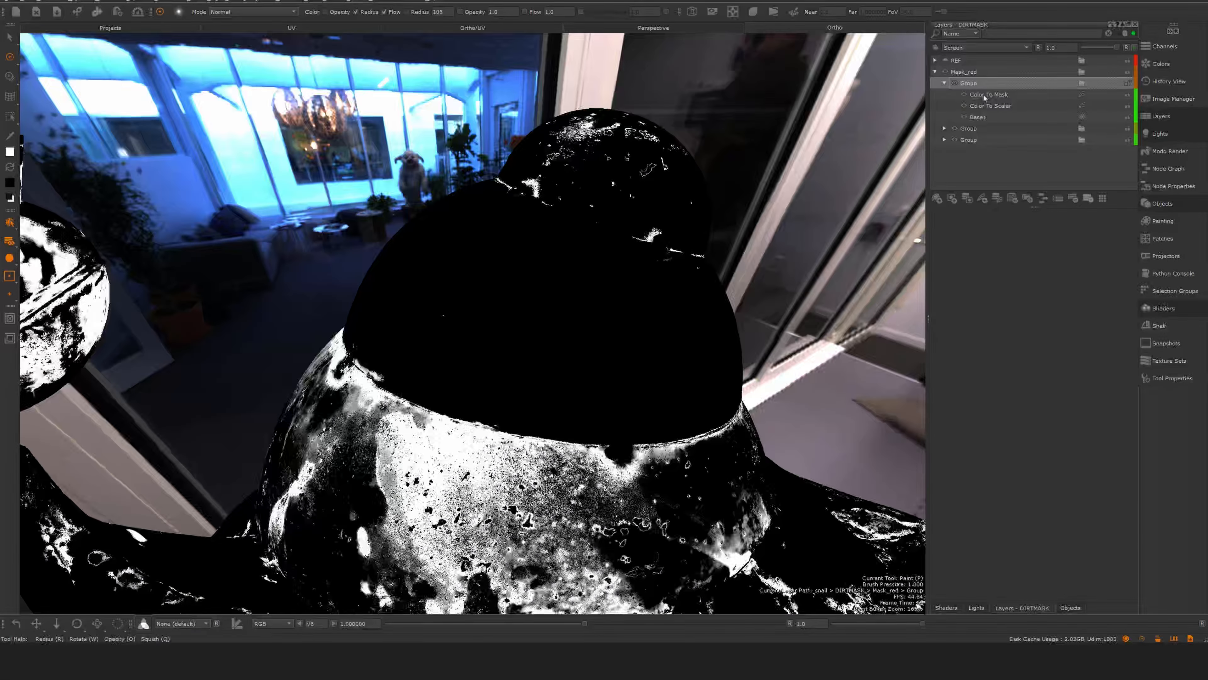
{"action": "left_click", "coordinate": [983, 95]}
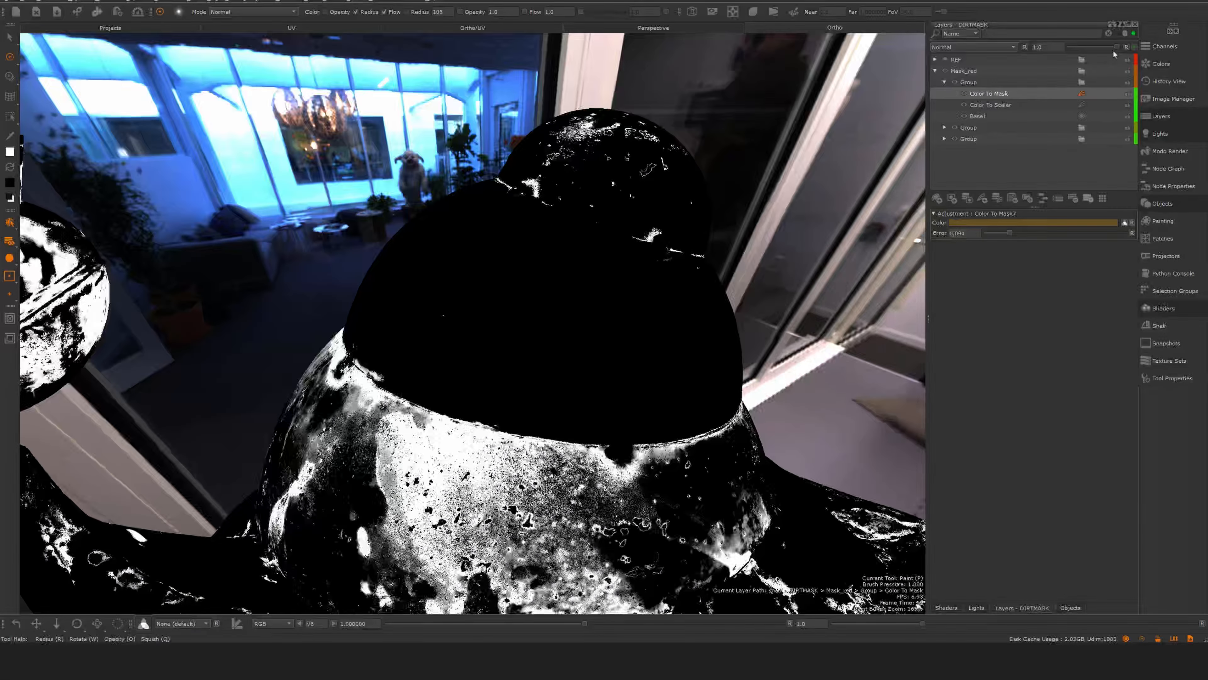
{"action": "left_click_drag", "start_coordinate": [1116, 47], "coordinate": [1070, 47]}
Set the copy's Color To Mask colour to a muted green sampled from the green shell and restore its opacity to 1.0.
{"action": "mouse_move", "coordinate": [567, 260]}
{"action": "left_mouse_down", "text": "alt"}
{"action": "mouse_move", "coordinate": [578, 280]}
{"action": "mouse_move", "coordinate": [445, 252]}
{"action": "mouse_move", "coordinate": [762, 271]}
{"action": "mouse_move", "coordinate": [741, 323]}
{"action": "mouse_move", "coordinate": [611, 310]}
{"action": "left_mouse_up", "text": "alt"}
{"action": "middle_click_drag", "start_coordinate": [610, 310], "coordinate": [355, 271], "text": "alt"}
{"action": "right_click_drag", "start_coordinate": [355, 272], "coordinate": [428, 286], "text": "alt"}
{"action": "left_click_drag", "start_coordinate": [428, 286], "coordinate": [368, 309], "text": "alt"}
{"action": "middle_click_drag", "start_coordinate": [369, 309], "coordinate": [630, 390], "text": "alt"}
{"action": "left_click_drag", "start_coordinate": [630, 390], "coordinate": [562, 396], "text": "alt"}
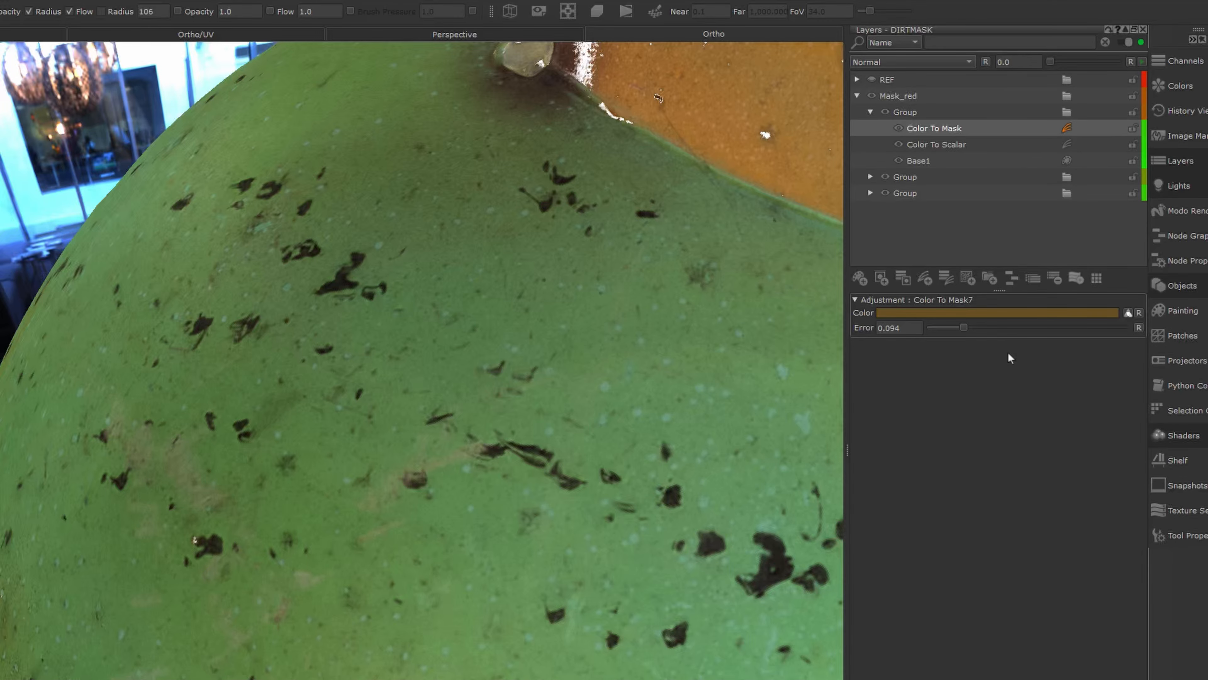
{"action": "left_click", "coordinate": [971, 313]}
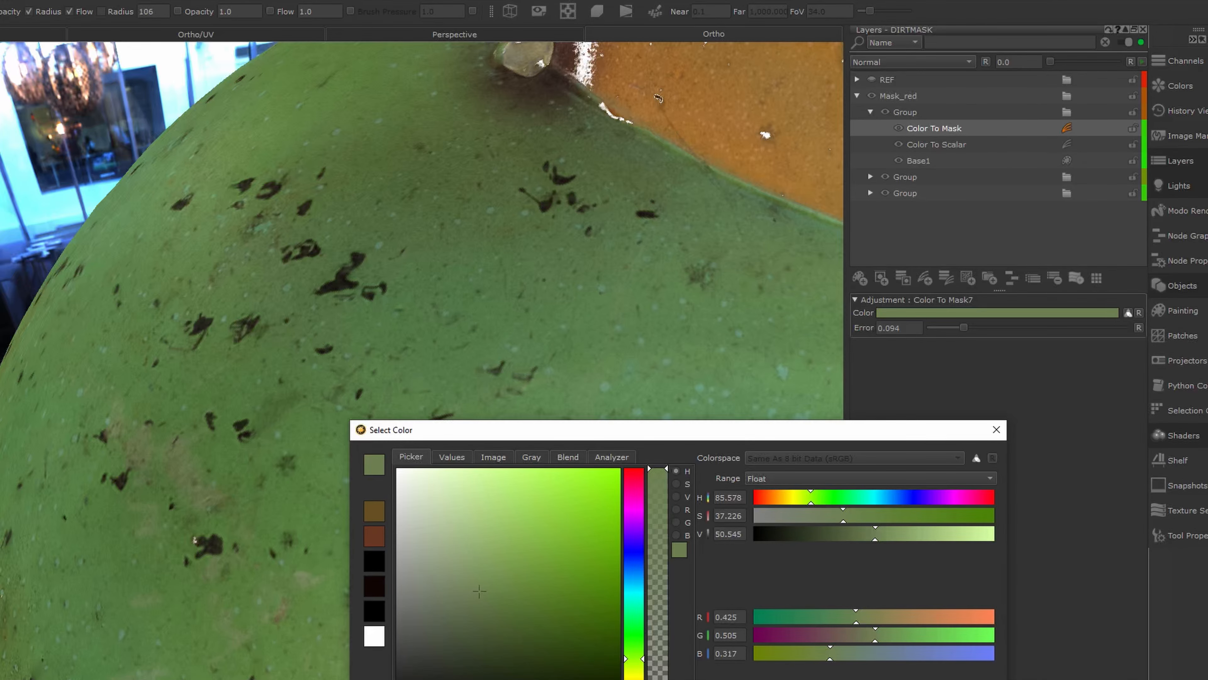
{"action": "key", "text": "Return"}
{"action": "left_click_drag", "start_coordinate": [1051, 62], "coordinate": [1119, 62]}
Lower the error of the green Color To Mask adjustment slightly and collapse its group.
{"action": "right_click_drag", "start_coordinate": [633, 471], "coordinate": [467, 528], "text": "alt"}
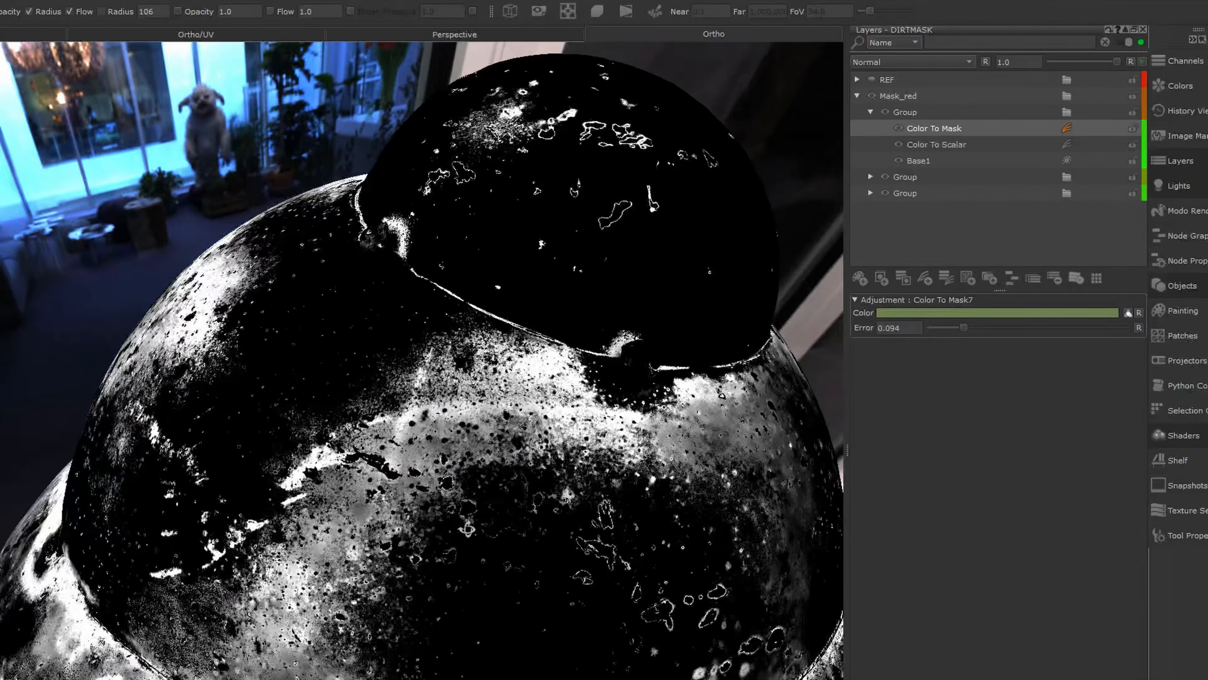
{"action": "left_click_drag", "start_coordinate": [963, 327], "coordinate": [953, 337]}
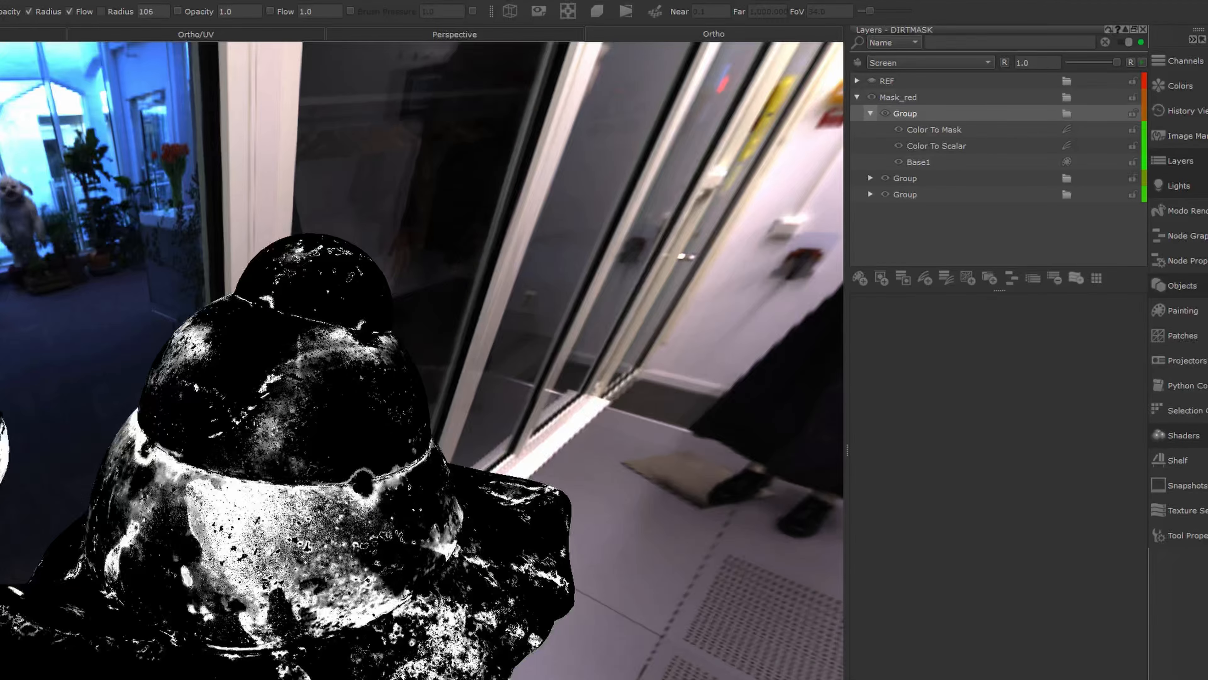
{"action": "left_click_drag", "start_coordinate": [4, 516], "coordinate": [320, 671], "text": "alt"}
{"action": "left_click_drag", "start_coordinate": [428, 672], "coordinate": [609, 391], "text": "alt"}
{"action": "right_click_drag", "start_coordinate": [609, 391], "coordinate": [422, 615], "text": "alt"}
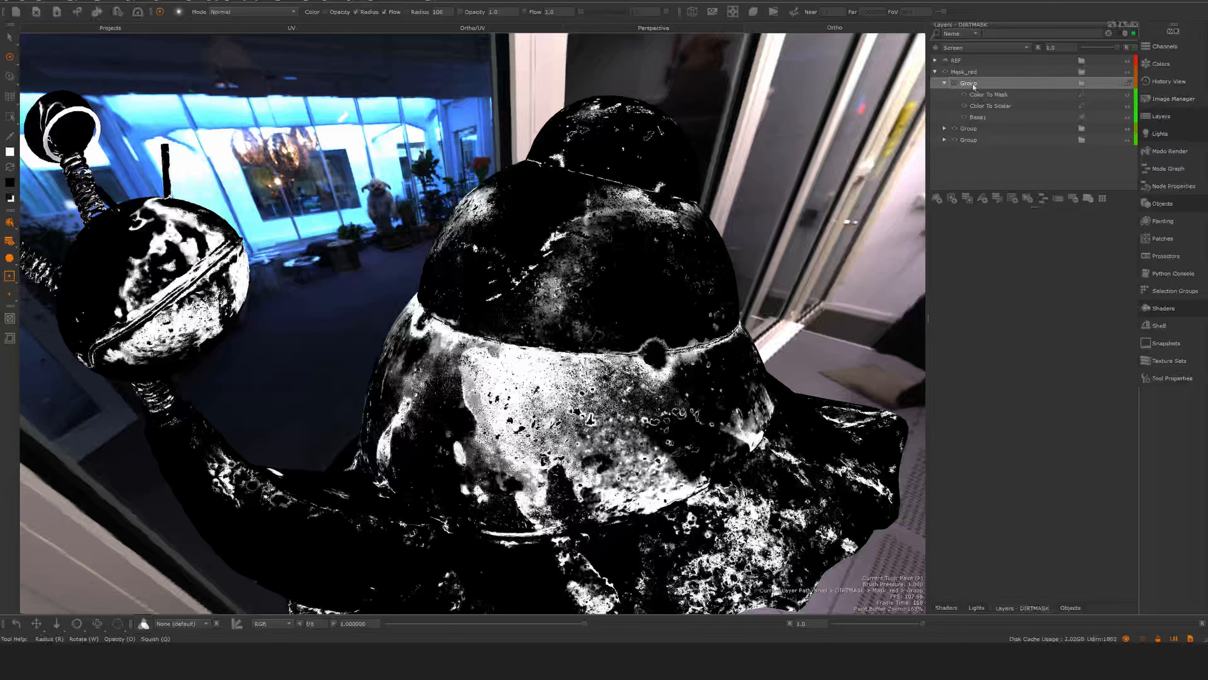
{"action": "left_click", "coordinate": [944, 83]}
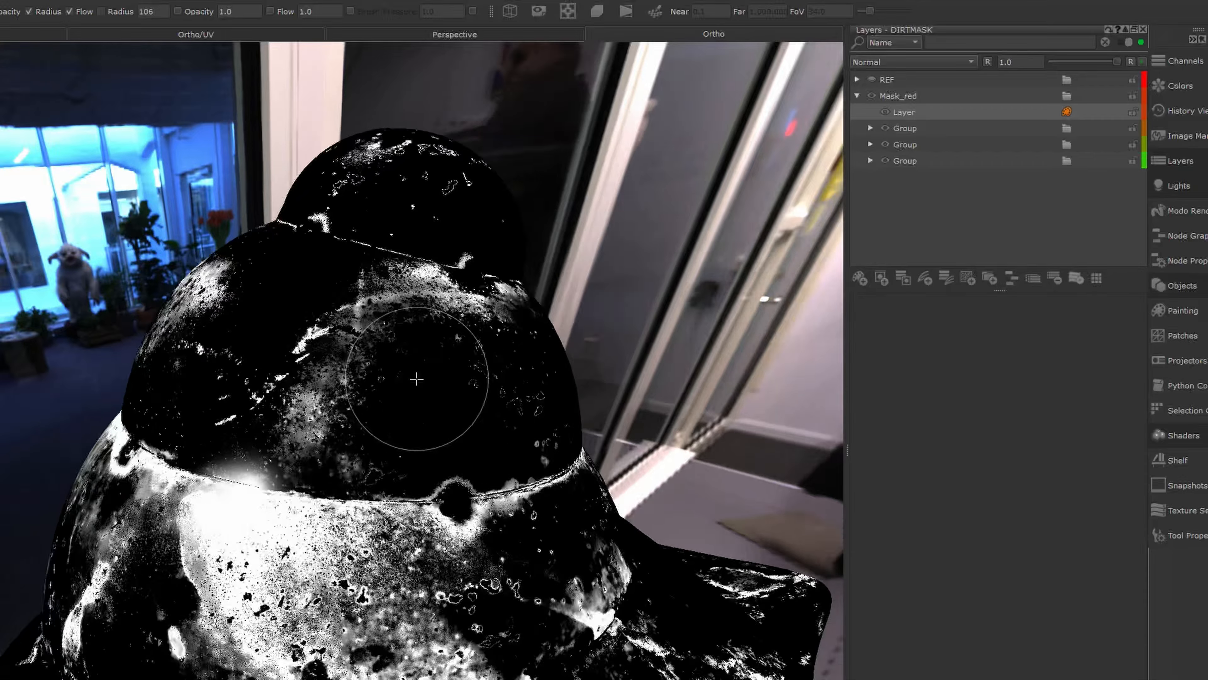
Try painting white and black strokes over the red shell's mask on the new layer above the groups.
{"action": "right_click_drag", "start_coordinate": [419, 384], "coordinate": [305, 523], "text": "alt"}
{"action": "left_click_drag", "start_coordinate": [305, 523], "coordinate": [193, 667], "text": "alt"}
{"action": "key", "text": "ctrl+shift+c"}
{"action": "left_click", "coordinate": [338, 669]}
{"action": "mouse_move", "coordinate": [370, 639]}
{"action": "left_mouse_down"}
{"action": "mouse_move", "coordinate": [442, 614]}
{"action": "mouse_move", "coordinate": [476, 673]}
{"action": "mouse_move", "coordinate": [369, 679]}
{"action": "left_mouse_up"}
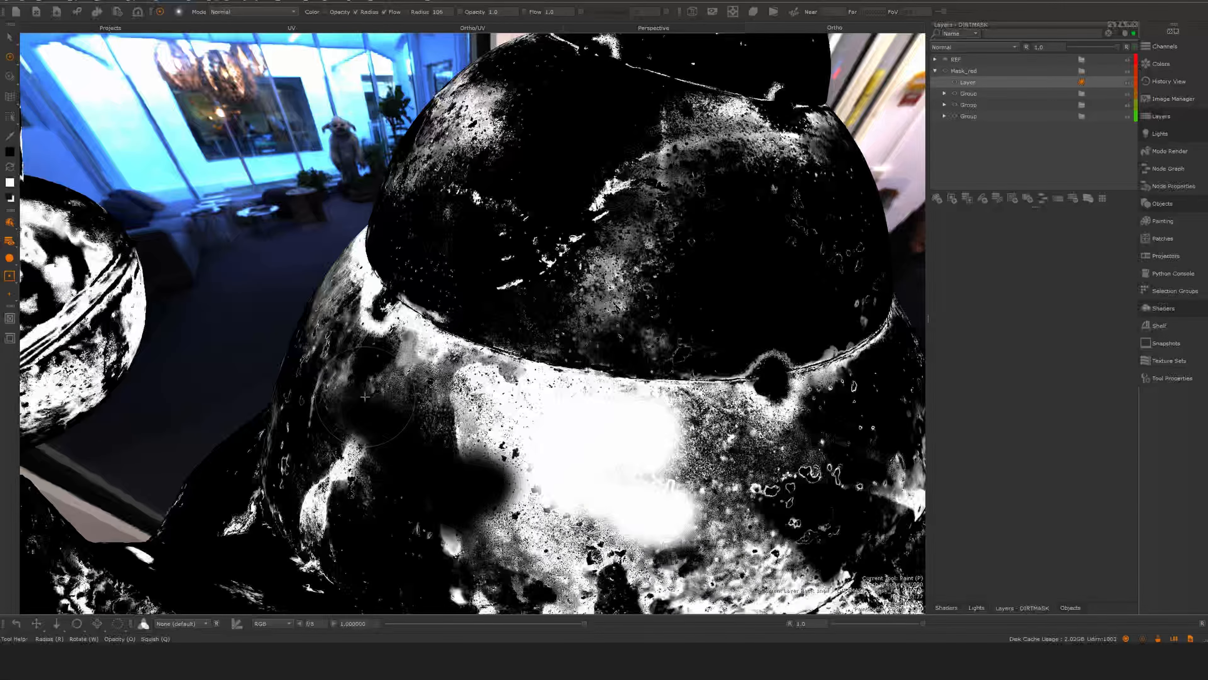
{"action": "mouse_move", "coordinate": [740, 475]}
{"action": "left_mouse_down", "text": "alt"}
{"action": "mouse_move", "coordinate": [666, 481]}
{"action": "mouse_move", "coordinate": [728, 476]}
{"action": "left_mouse_up", "text": "alt"}
{"action": "key", "text": "ctrl+shift+c"}
Examine the combined mask on the shell sections, the head and the body from several angles.
{"action": "right_click_drag", "start_coordinate": [728, 476], "coordinate": [590, 476], "text": "alt"}
{"action": "left_click_drag", "start_coordinate": [590, 476], "coordinate": [499, 380], "text": "alt"}
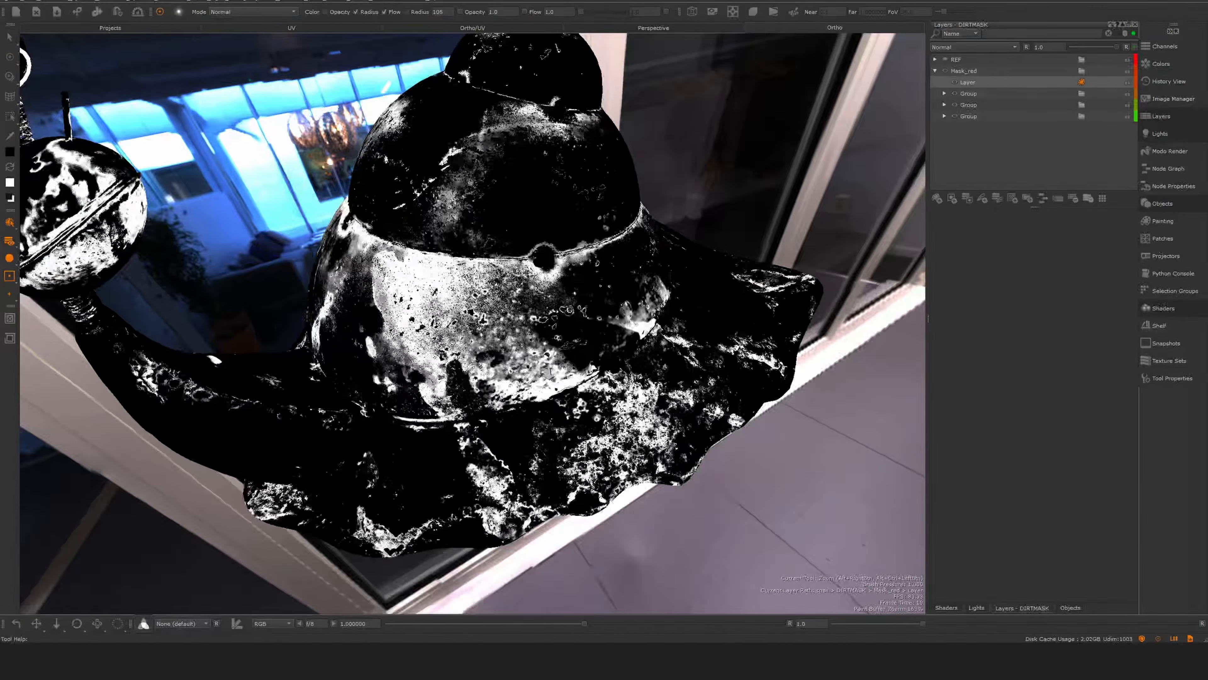
{"action": "right_click_drag", "start_coordinate": [499, 381], "coordinate": [590, 381], "text": "alt"}
{"action": "middle_click_drag", "start_coordinate": [509, 370], "coordinate": [516, 381], "text": "alt"}
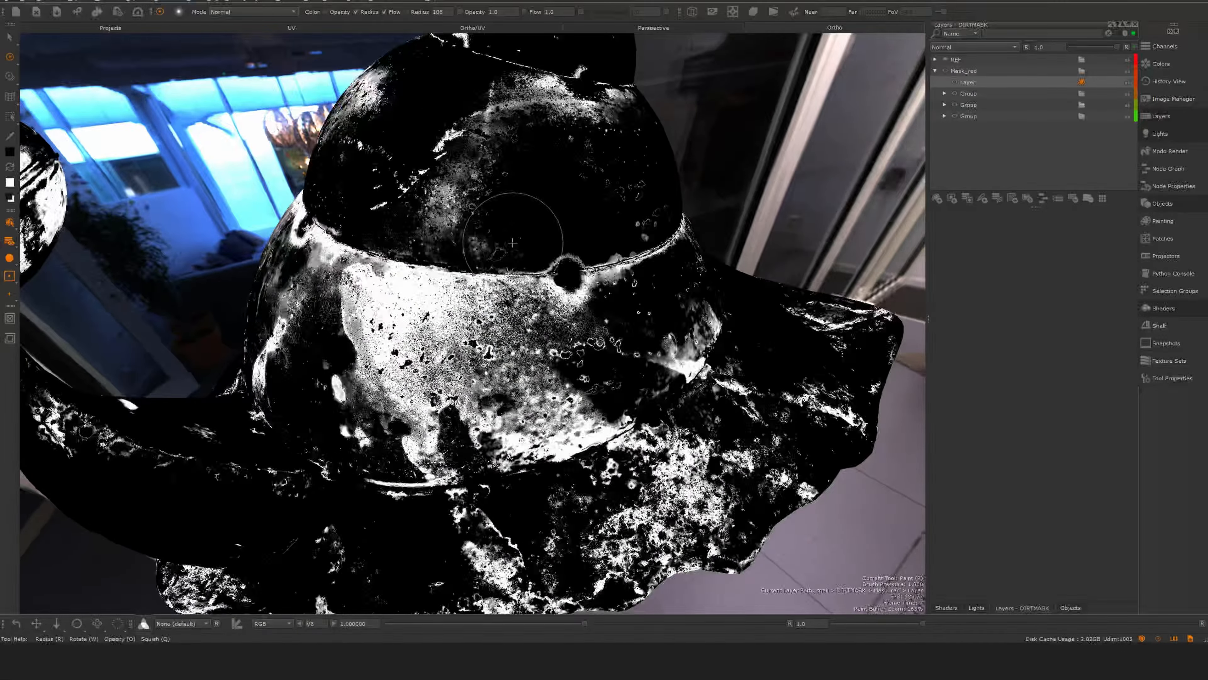
{"action": "left_click_drag", "start_coordinate": [518, 232], "coordinate": [525, 238], "text": "alt"}
{"action": "middle_click_drag", "start_coordinate": [525, 237], "coordinate": [528, 388], "text": "alt"}
{"action": "mouse_move", "coordinate": [529, 388]}
{"action": "left_mouse_down", "text": "alt"}
{"action": "mouse_move", "coordinate": [532, 399]}
{"action": "mouse_move", "coordinate": [516, 384]}
{"action": "left_mouse_up", "text": "alt"}
{"action": "middle_click_drag", "start_coordinate": [480, 400], "coordinate": [539, 319], "text": "alt"}
{"action": "right_click_drag", "start_coordinate": [539, 319], "coordinate": [485, 389], "text": "alt"}
{"action": "left_click_drag", "start_coordinate": [485, 388], "coordinate": [483, 406], "text": "alt"}
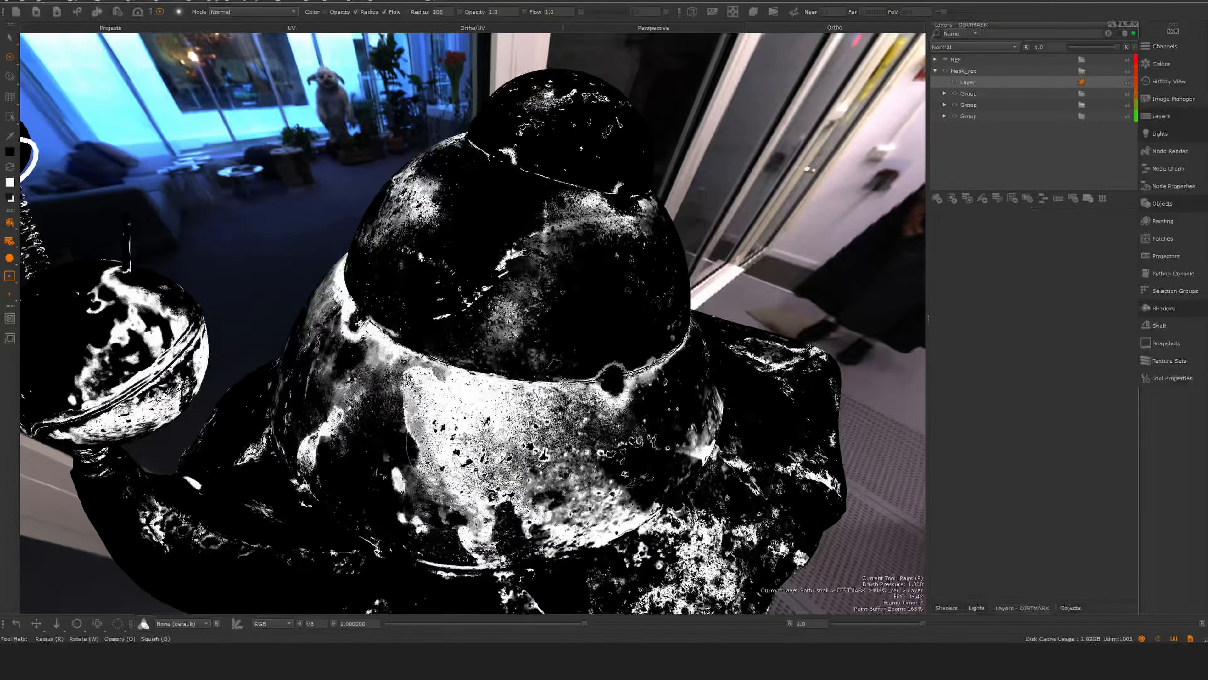
{"action": "middle_click_drag", "start_coordinate": [482, 407], "coordinate": [690, 188], "text": "alt"}
{"action": "right_click_drag", "start_coordinate": [690, 188], "coordinate": [732, 157], "text": "alt"}
{"action": "left_click_drag", "start_coordinate": [681, 452], "coordinate": [692, 468], "text": "alt"}
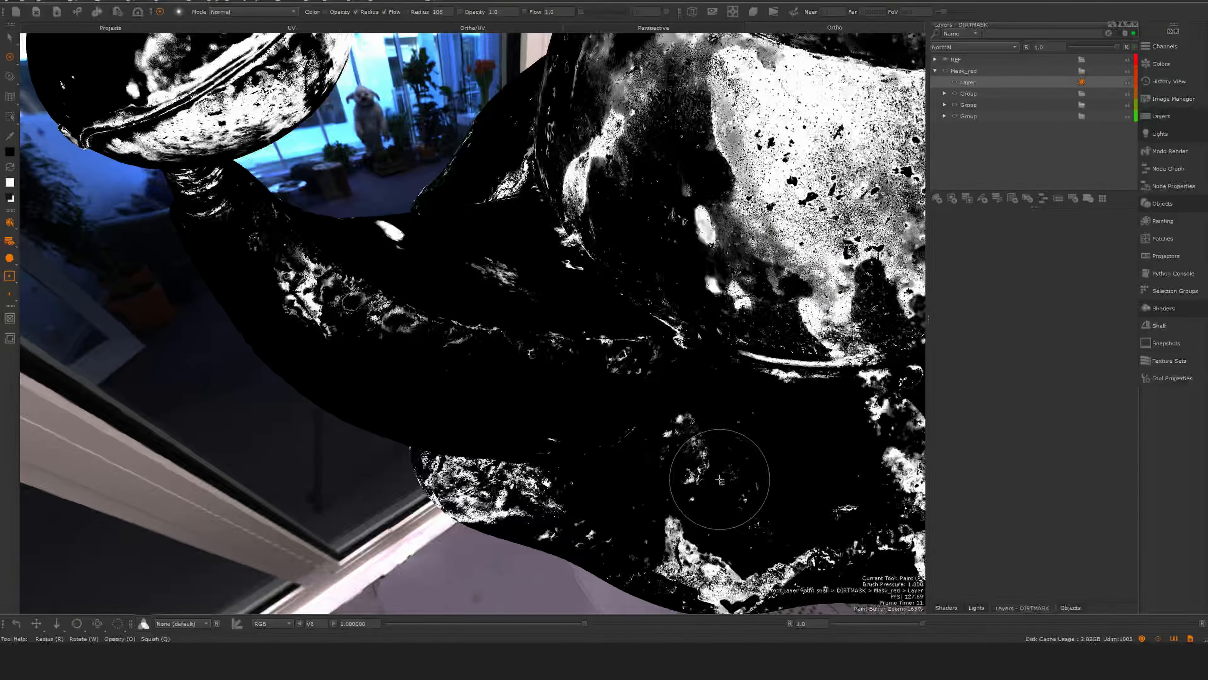
{"action": "middle_click_drag", "start_coordinate": [823, 88], "coordinate": [633, 276], "text": "alt"}
{"action": "right_click_drag", "start_coordinate": [632, 276], "coordinate": [595, 305], "text": "alt"}
{"action": "left_click_drag", "start_coordinate": [875, 190], "coordinate": [861, 190], "text": "alt"}
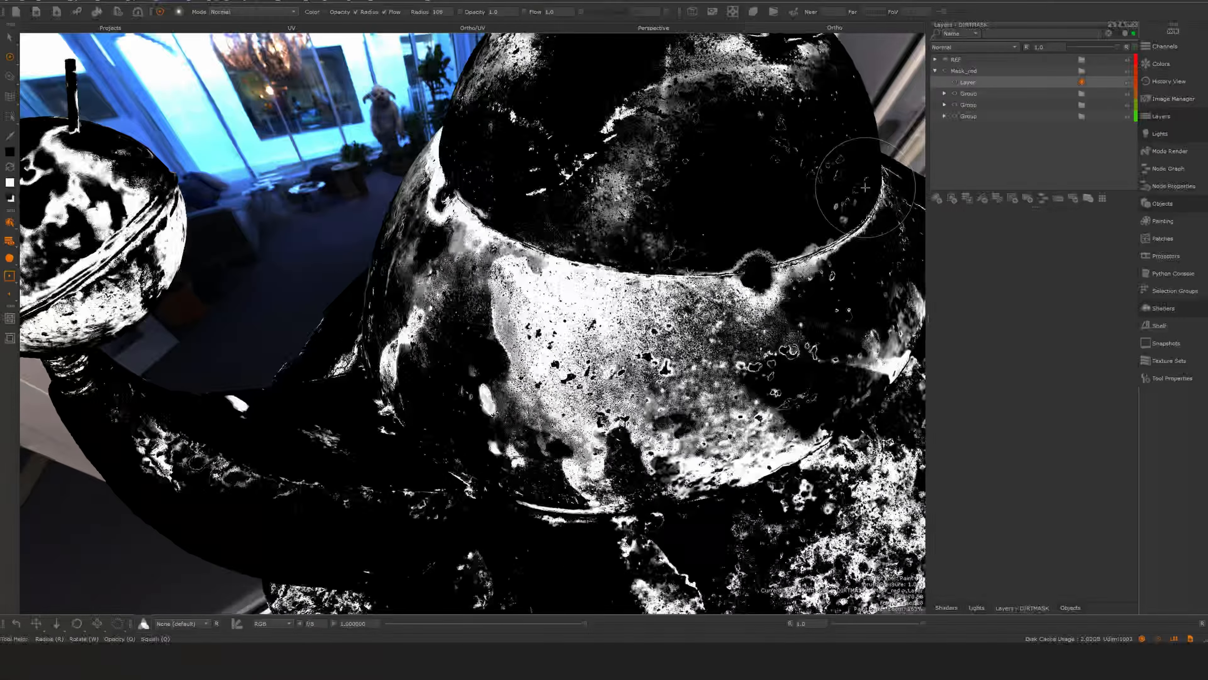
Delete the paint layer above the three mask groups and check the whole snail's mask.
{"action": "key", "text": "Delete"}
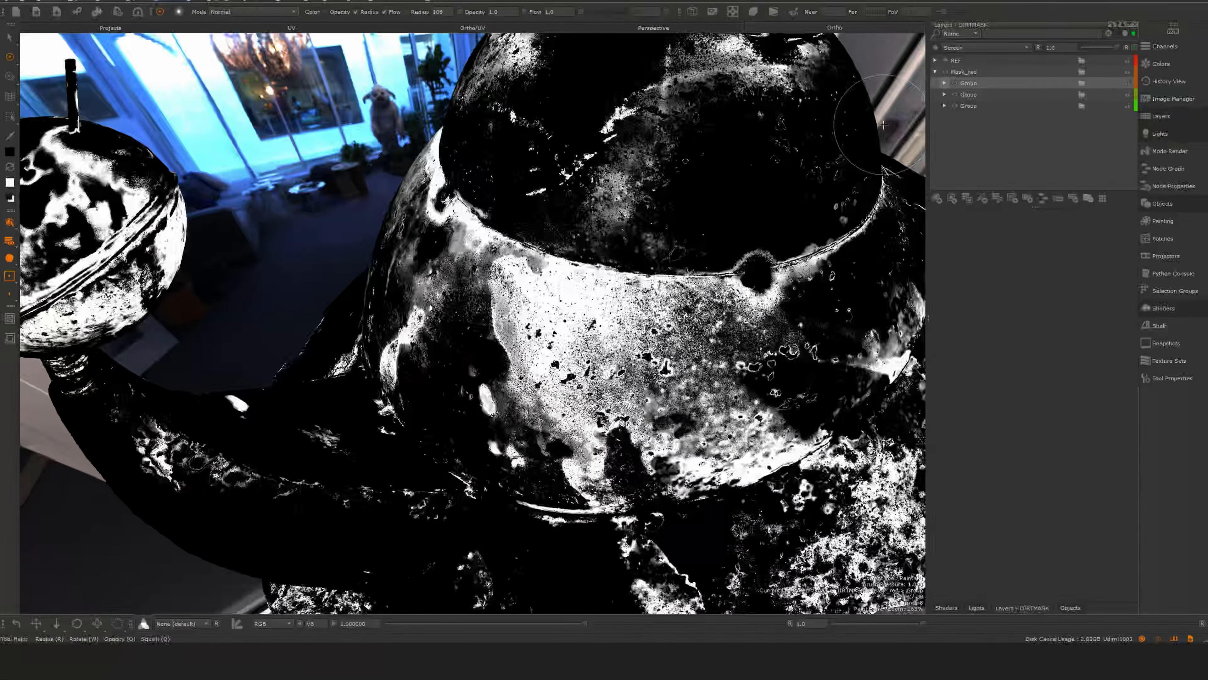
{"action": "left_click_drag", "start_coordinate": [751, 210], "coordinate": [732, 251], "text": "alt"}
{"action": "right_click_drag", "start_coordinate": [734, 251], "coordinate": [649, 259], "text": "alt"}
{"action": "left_click_drag", "start_coordinate": [649, 259], "coordinate": [646, 270], "text": "alt"}
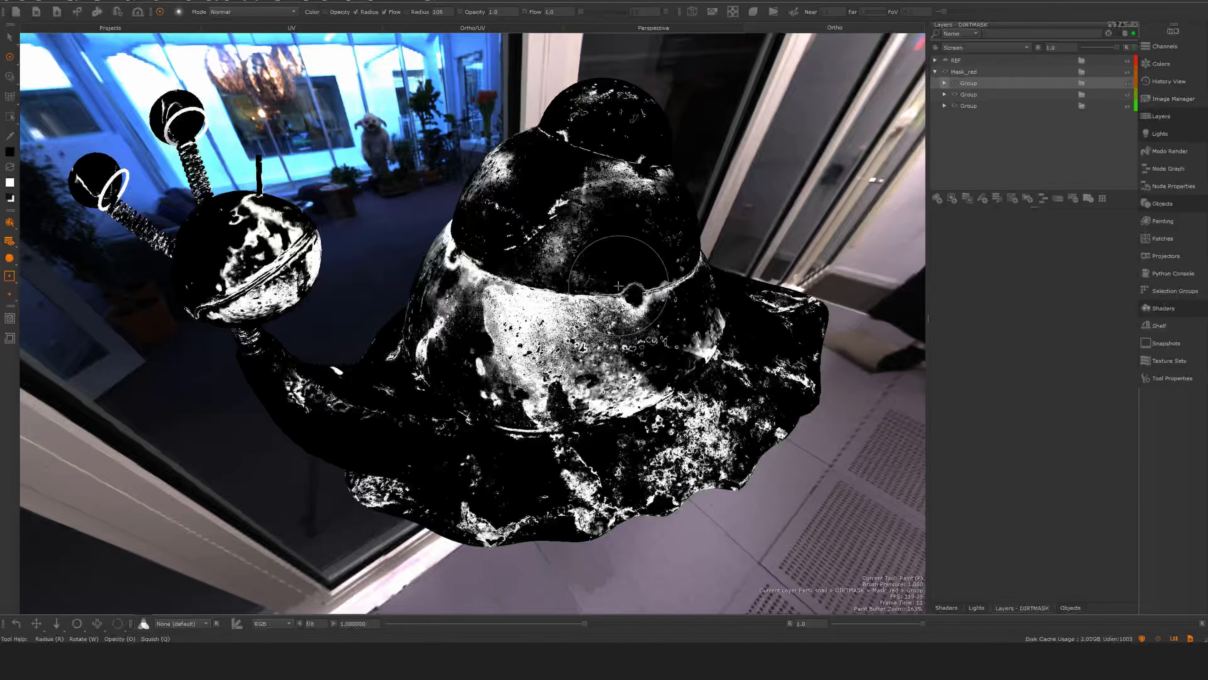
{"action": "middle_click_drag", "start_coordinate": [605, 296], "coordinate": [609, 309], "text": "alt"}
{"action": "right_click_drag", "start_coordinate": [590, 320], "coordinate": [600, 310], "text": "alt"}
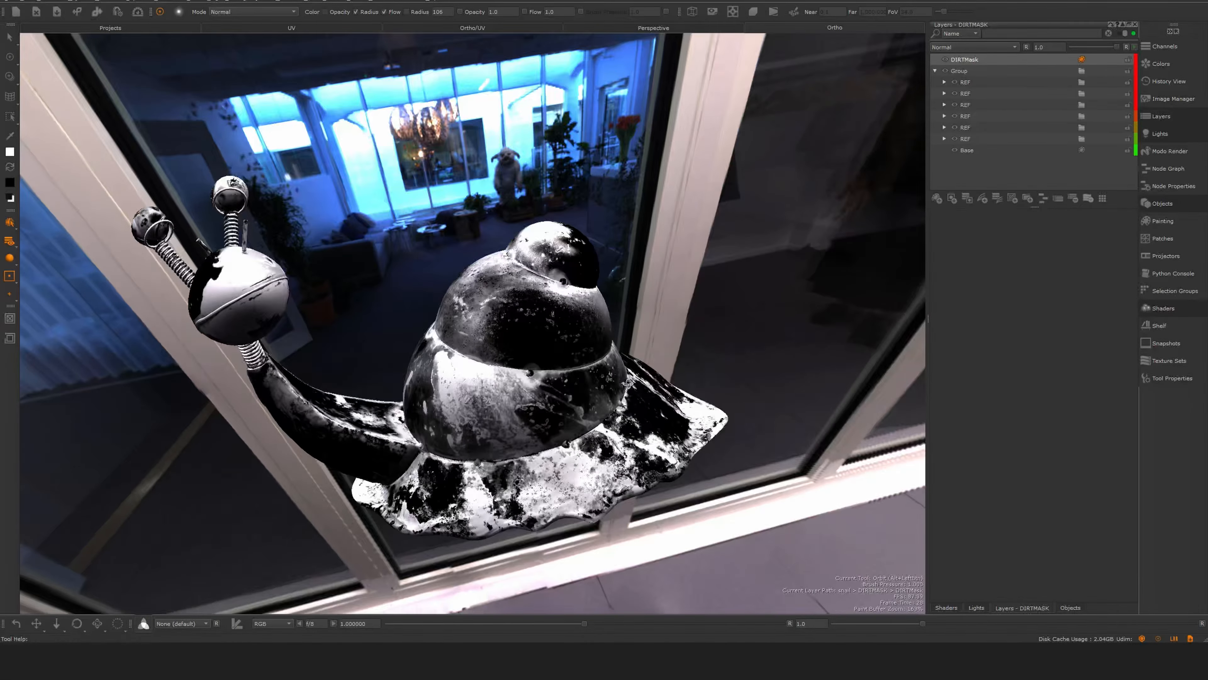
Examine the DIRTMASK result on the shell, head and body from several angles, selecting the uppermost REF group.
{"action": "left_click_drag", "start_coordinate": [629, 383], "coordinate": [657, 419], "text": "alt"}
{"action": "right_click_drag", "start_coordinate": [657, 419], "coordinate": [690, 404], "text": "alt"}
{"action": "mouse_move", "coordinate": [689, 405]}
{"action": "left_mouse_down", "text": "alt"}
{"action": "mouse_move", "coordinate": [774, 357]}
{"action": "mouse_move", "coordinate": [914, 171]}
{"action": "left_mouse_up", "text": "alt"}
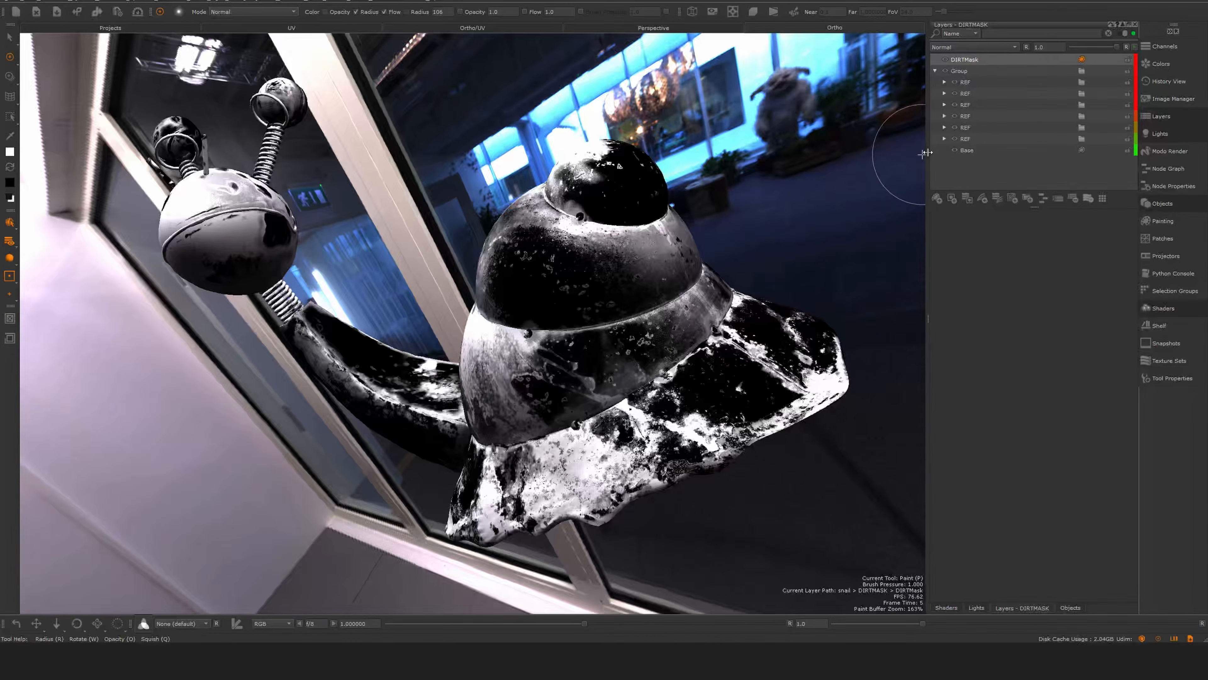
{"action": "left_click", "coordinate": [968, 82]}
{"action": "left_click_drag", "start_coordinate": [814, 193], "coordinate": [819, 214], "text": "alt"}
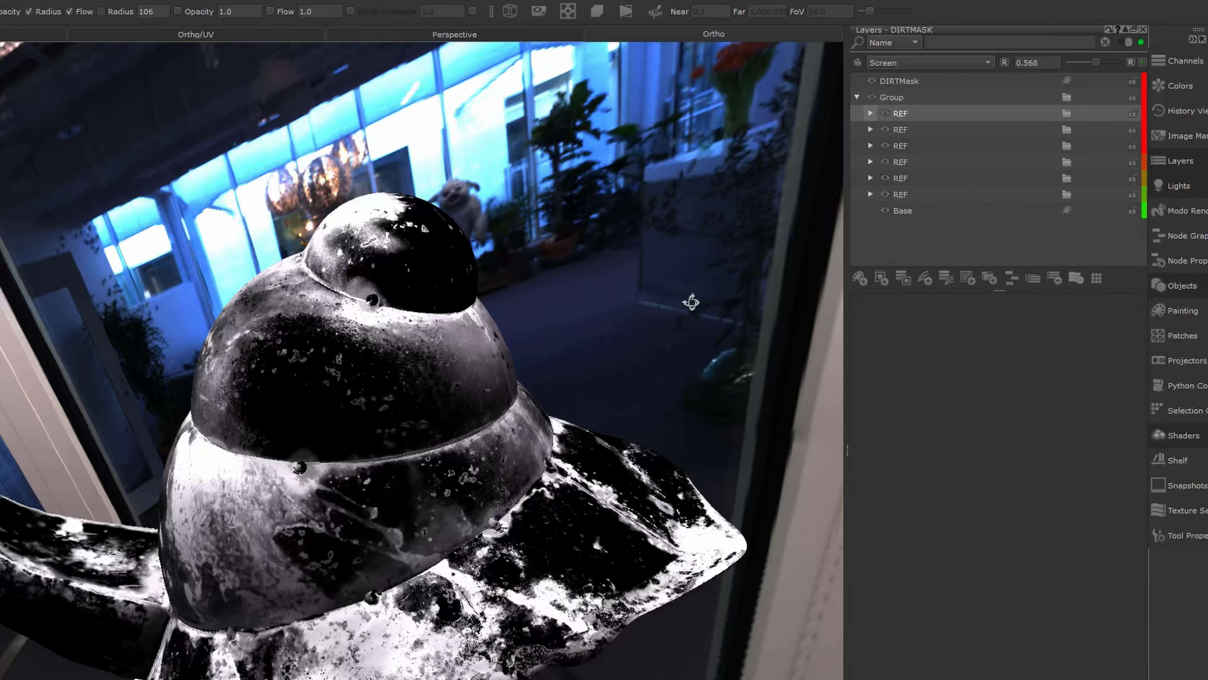
{"action": "left_click_drag", "start_coordinate": [690, 301], "coordinate": [706, 249], "text": "alt"}
{"action": "middle_click_drag", "start_coordinate": [59, 395], "coordinate": [199, 434], "text": "alt"}
{"action": "left_click_drag", "start_coordinate": [199, 434], "coordinate": [944, 151], "text": "alt"}
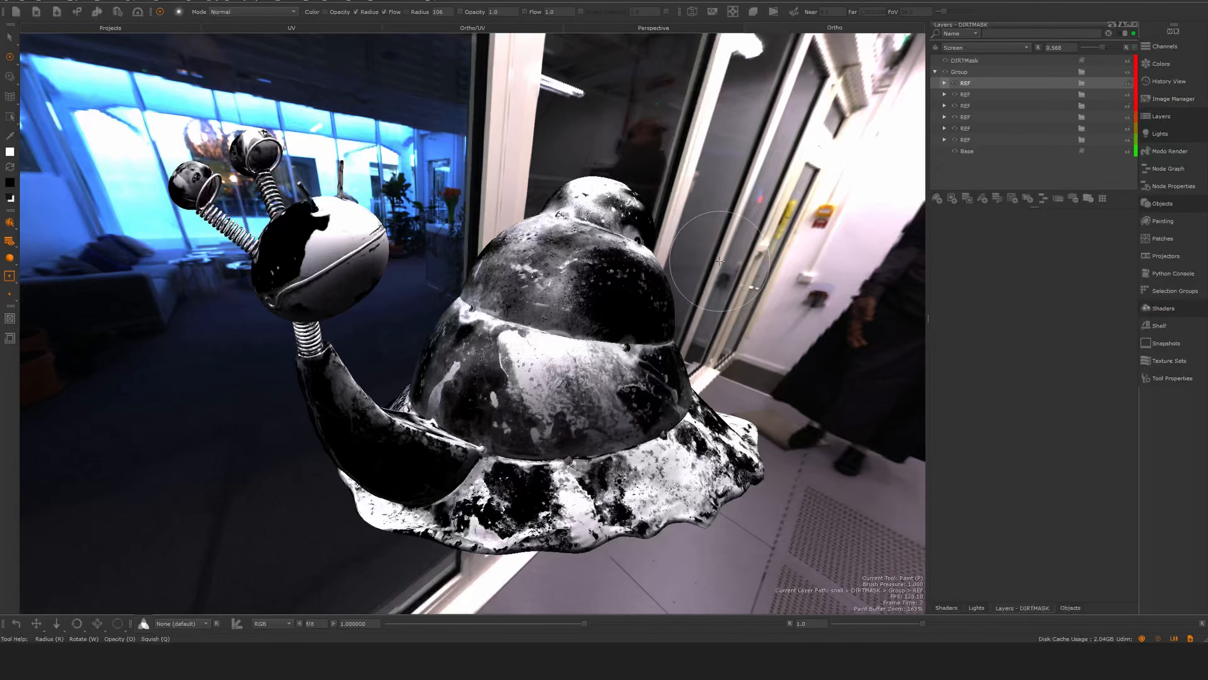
{"action": "left_click_drag", "start_coordinate": [581, 291], "coordinate": [583, 299], "text": "alt"}
{"action": "right_click_drag", "start_coordinate": [583, 299], "coordinate": [607, 302], "text": "alt"}
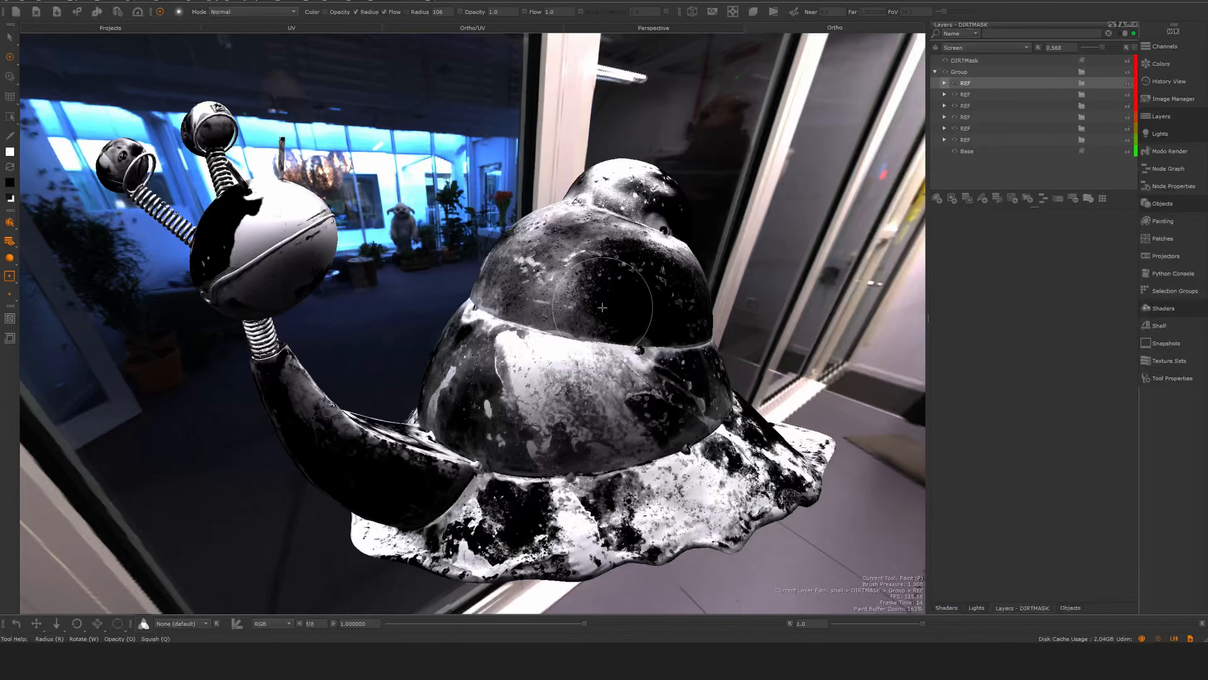
Switch from the DIRTMASK channel to the Base Color channel and inspect the painted shell.
{"action": "key", "text": "n"}
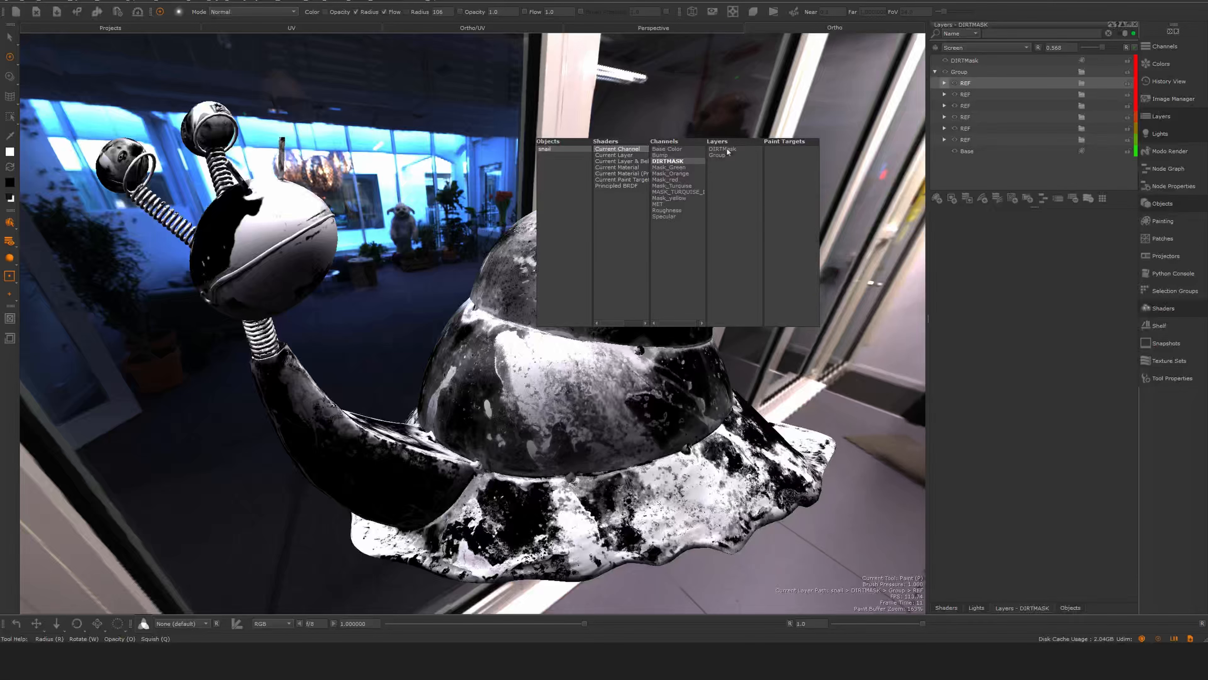
{"action": "left_click", "coordinate": [677, 149]}
{"action": "mouse_move", "coordinate": [577, 418]}
{"action": "left_mouse_down", "text": "alt"}
{"action": "mouse_move", "coordinate": [553, 384]}
{"action": "mouse_move", "coordinate": [599, 399]}
{"action": "mouse_move", "coordinate": [574, 391]}
{"action": "mouse_move", "coordinate": [575, 405]}
{"action": "mouse_move", "coordinate": [614, 364]}
{"action": "left_mouse_up", "text": "alt"}
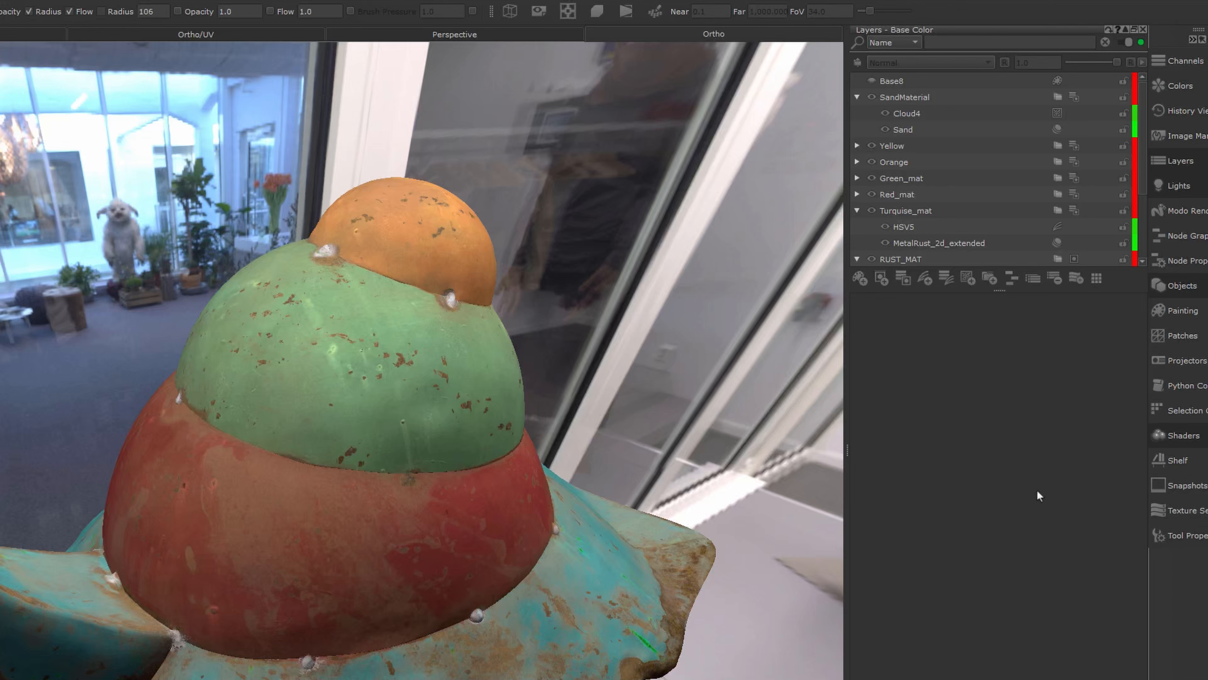
Browse Mari's built-in Materials collection in the shelf and find the Sand material.
{"action": "left_click", "coordinate": [1178, 460]}
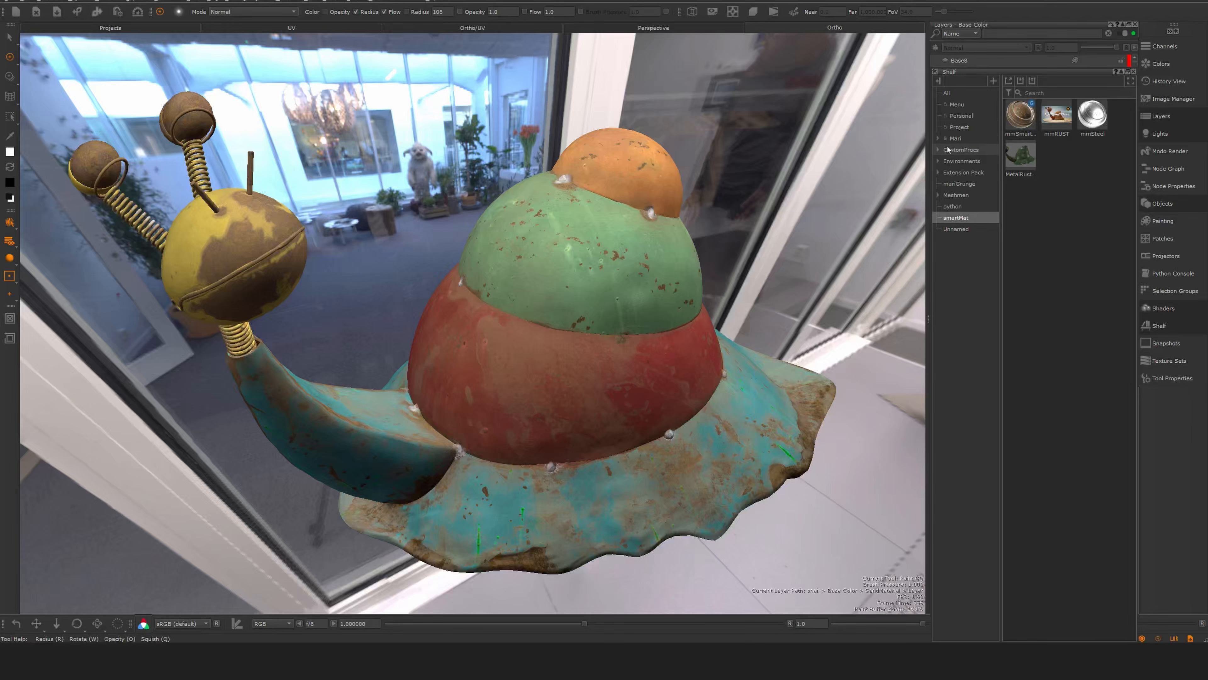
{"action": "left_click", "coordinate": [937, 138]}
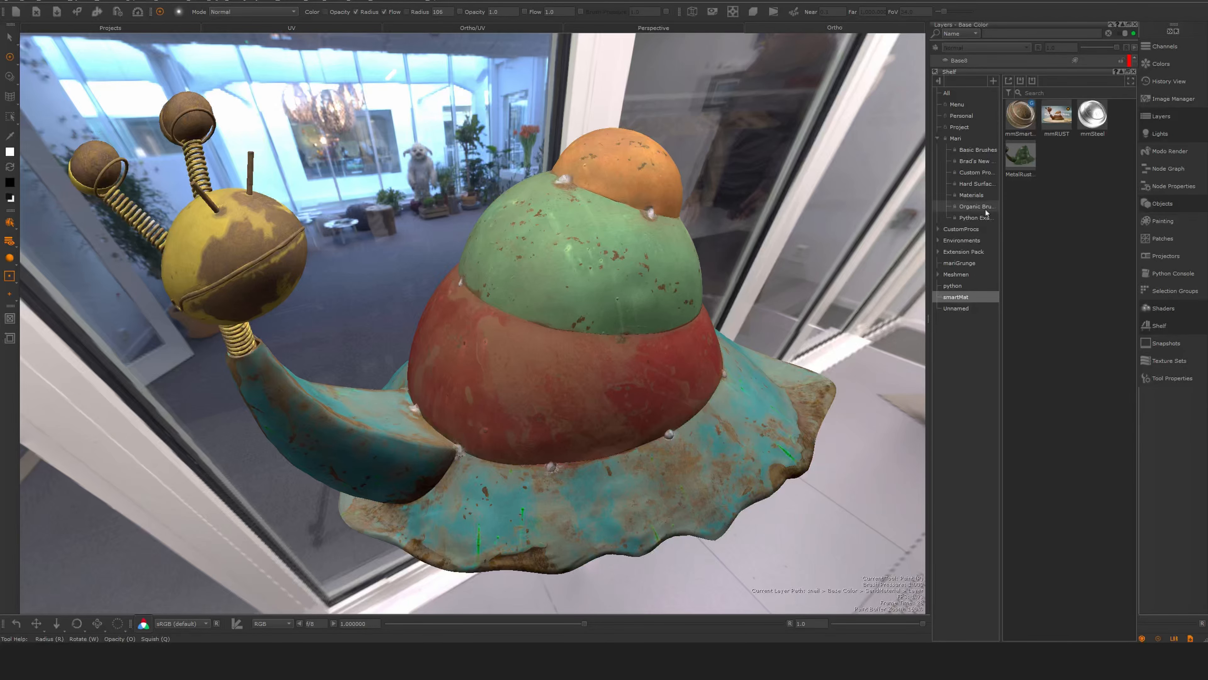
{"action": "left_click", "coordinate": [971, 195]}
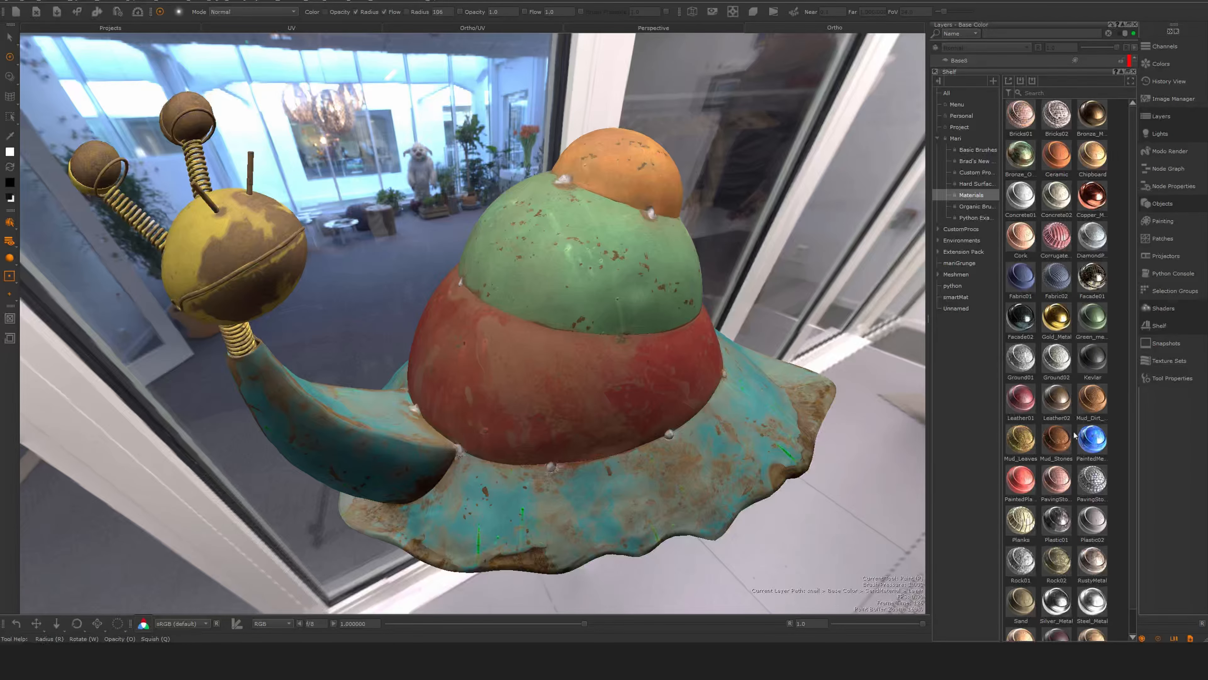
{"action": "scroll", "coordinate": [1074, 434], "scroll_direction": "down", "scroll_amount": 1}
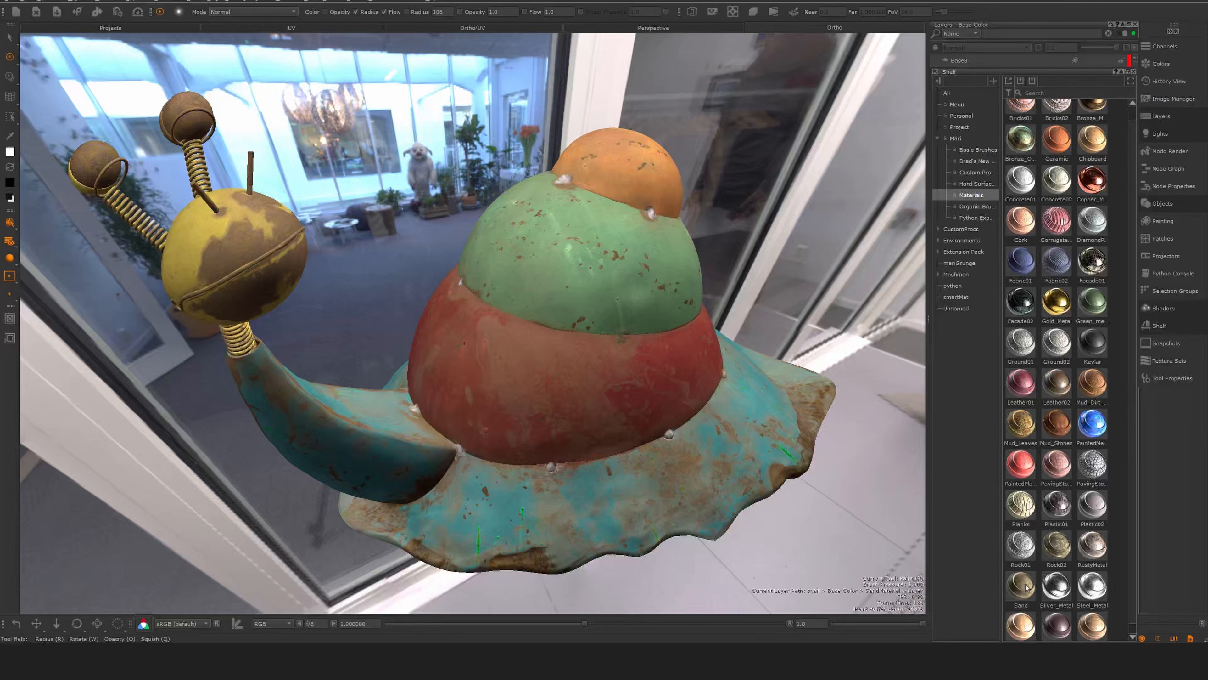
{"action": "mouse_move", "coordinate": [1026, 588]}
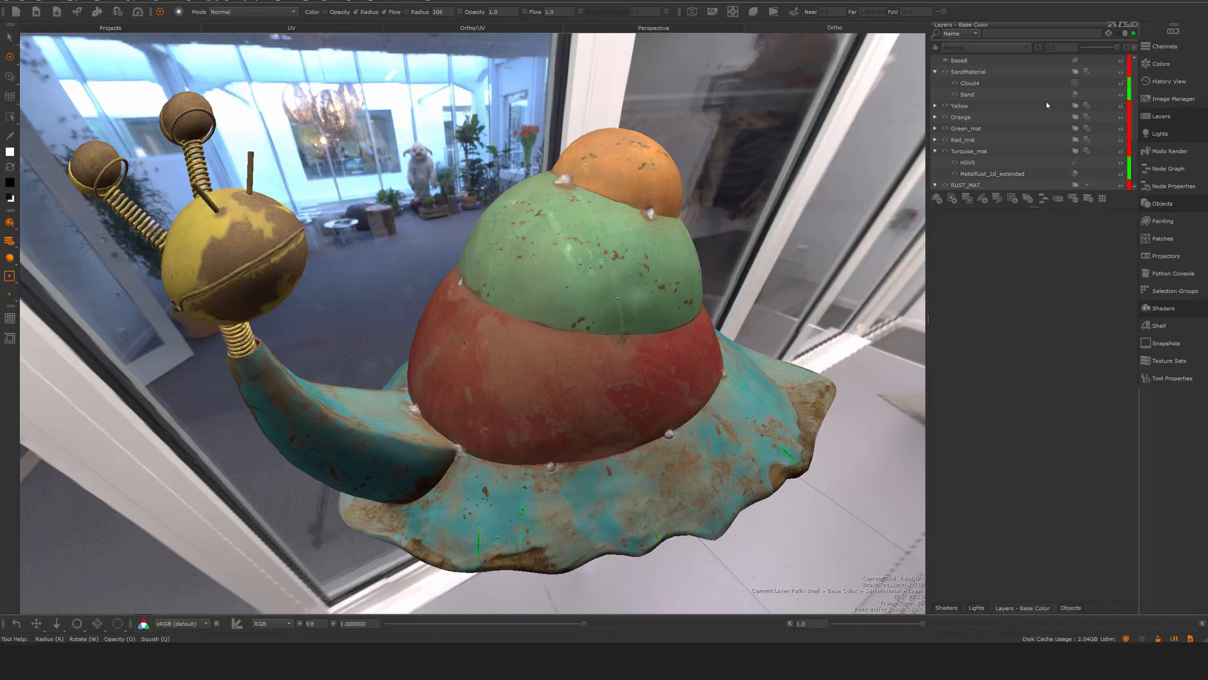
Disable the SandMaterial group's mask temporarily to view the sand on the whole snail, and lower the group's opacity to 0.507.
{"action": "left_click", "coordinate": [1088, 72]}
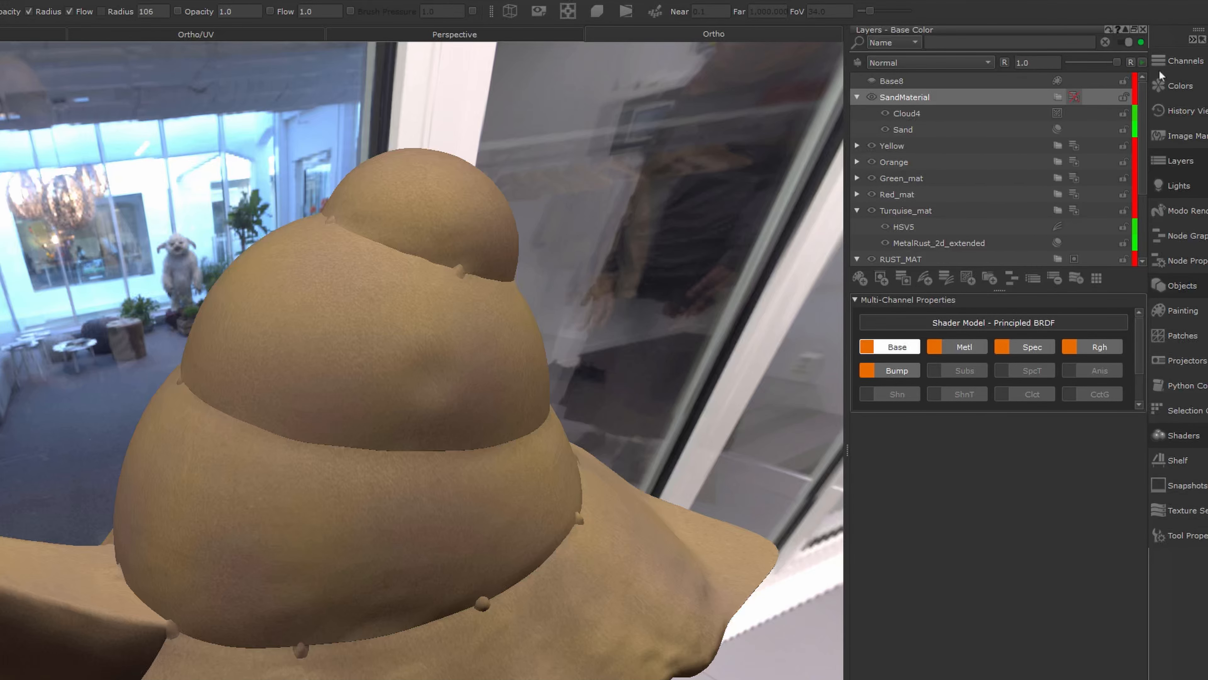
{"action": "left_click_drag", "start_coordinate": [410, 357], "coordinate": [353, 395], "text": "alt"}
{"action": "left_click_drag", "start_coordinate": [1116, 62], "coordinate": [1093, 65]}
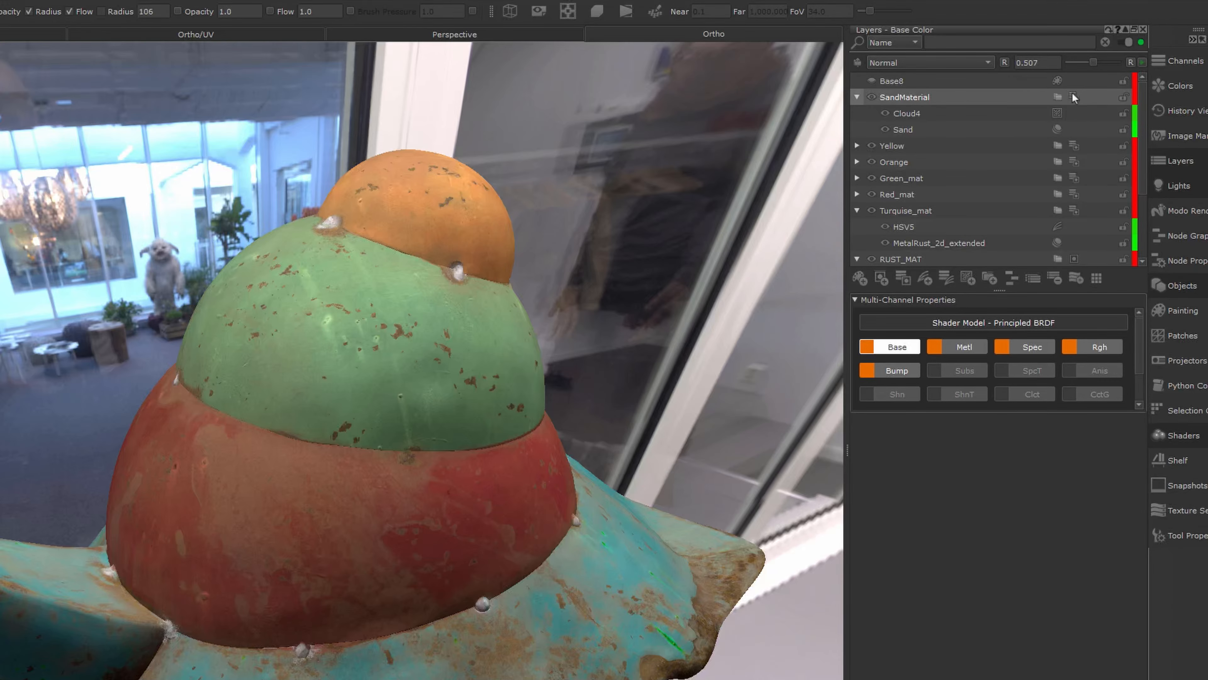
Open SandMaterial's mask stack, select the paint layer above DIRTMask1, and inspect the dirt along the body's lower edge.
{"action": "left_click", "coordinate": [1073, 95]}
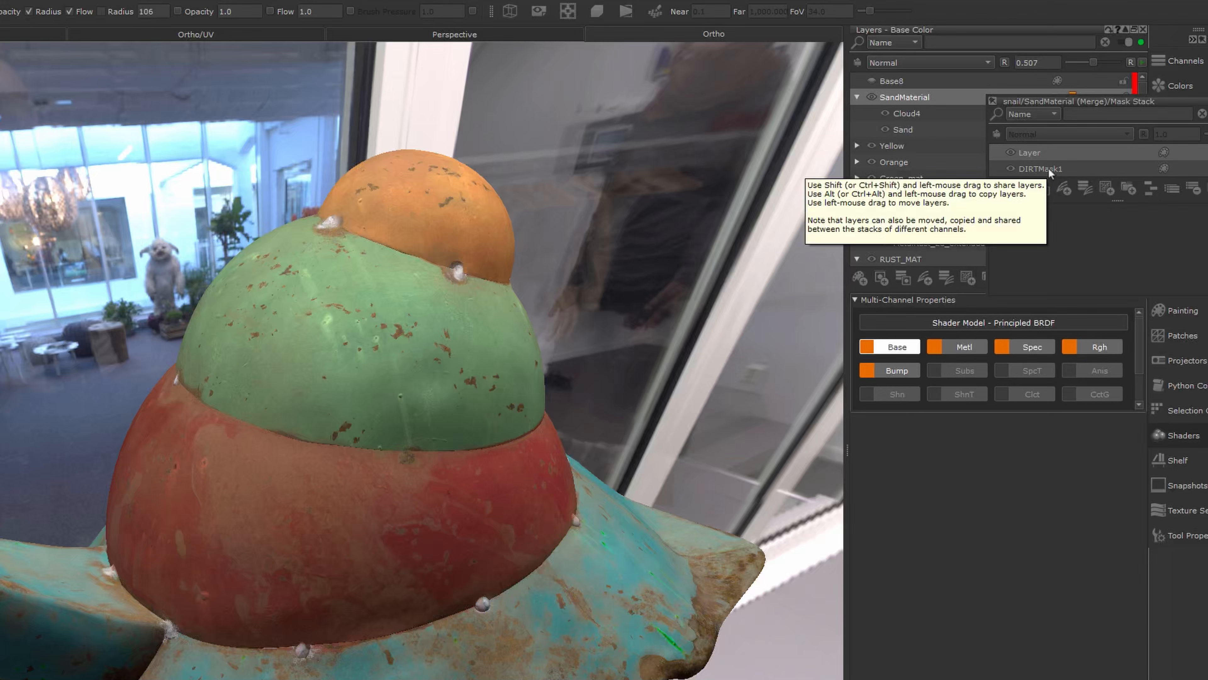
{"action": "left_click", "coordinate": [1070, 150]}
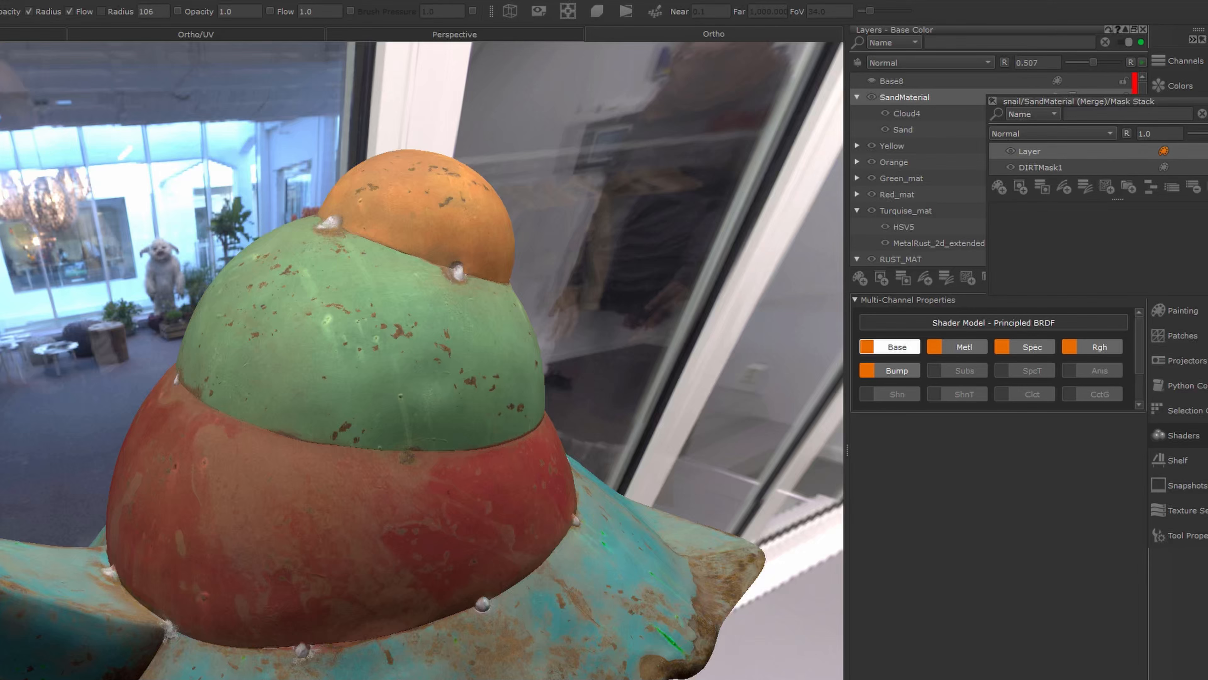
{"action": "left_click_drag", "start_coordinate": [687, 472], "coordinate": [640, 521], "text": "alt"}
{"action": "middle_click_drag", "start_coordinate": [639, 521], "coordinate": [320, 328], "text": "alt"}
{"action": "right_click_drag", "start_coordinate": [321, 329], "coordinate": [623, 456], "text": "alt"}
{"action": "left_click_drag", "start_coordinate": [623, 456], "coordinate": [530, 527], "text": "alt"}
{"action": "middle_click_drag", "start_coordinate": [708, 313], "coordinate": [616, 398], "text": "alt"}
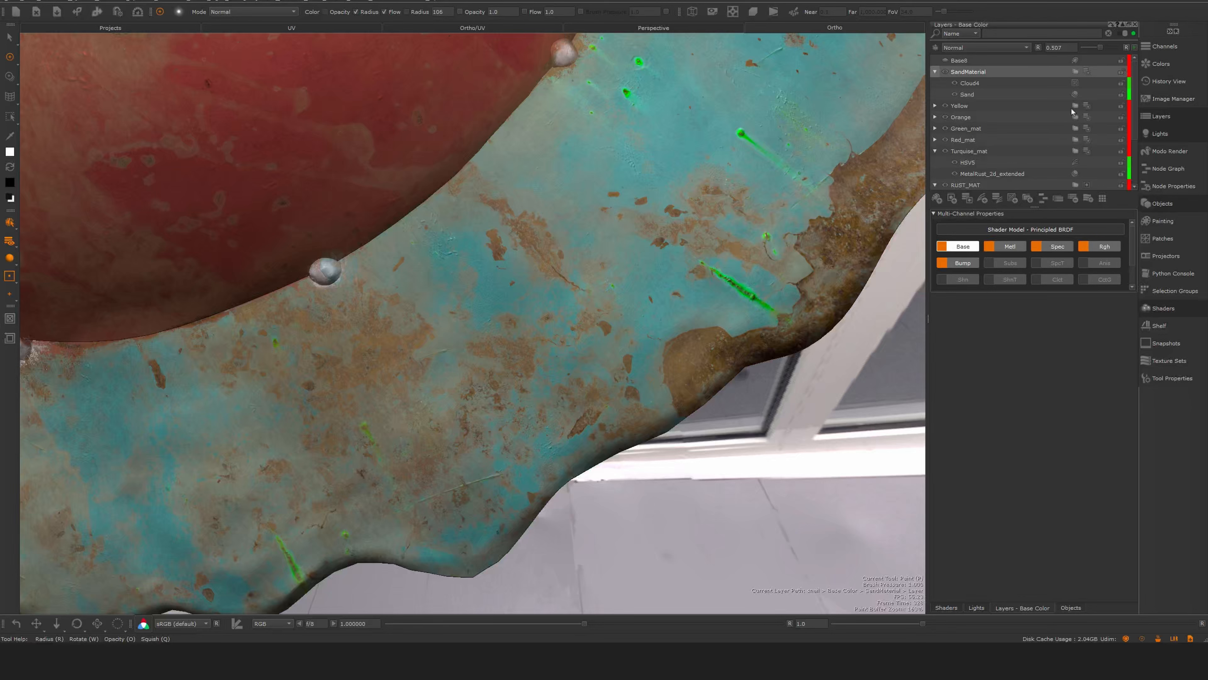
Reopen SandMaterial's mask stack and dock it beneath the main layer stack.
{"action": "left_click", "coordinate": [1088, 70]}
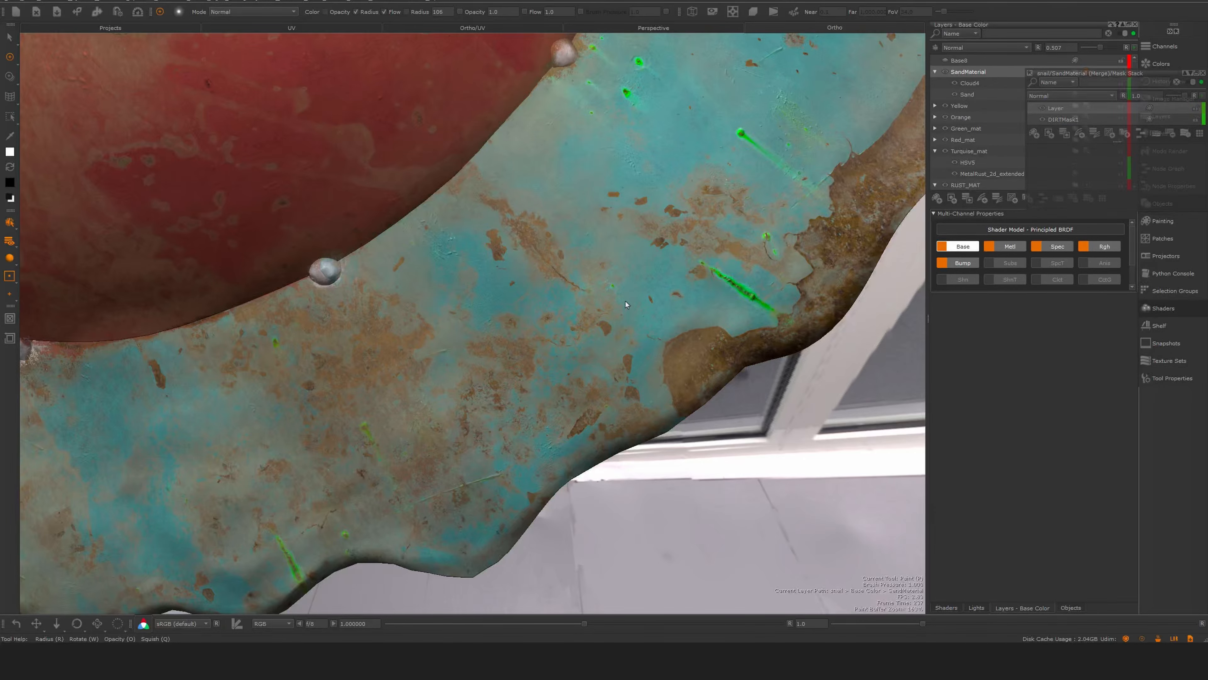
{"action": "right_click_drag", "start_coordinate": [625, 300], "coordinate": [590, 301], "text": "alt"}
{"action": "left_click_drag", "start_coordinate": [626, 301], "coordinate": [523, 414], "text": "alt"}
{"action": "right_click_drag", "start_coordinate": [523, 414], "coordinate": [592, 414], "text": "alt"}
{"action": "left_click_drag", "start_coordinate": [592, 414], "coordinate": [568, 409], "text": "alt"}
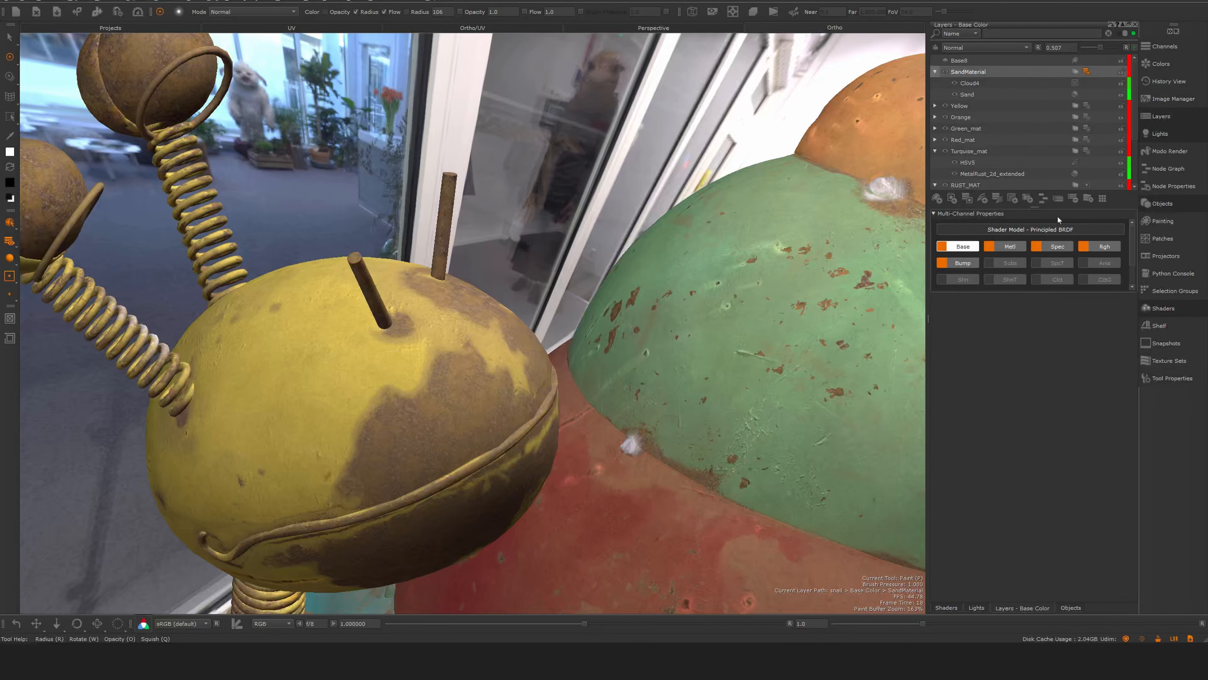
{"action": "left_click", "coordinate": [1086, 72]}
{"action": "left_click_drag", "start_coordinate": [1038, 354], "coordinate": [1064, 309]}
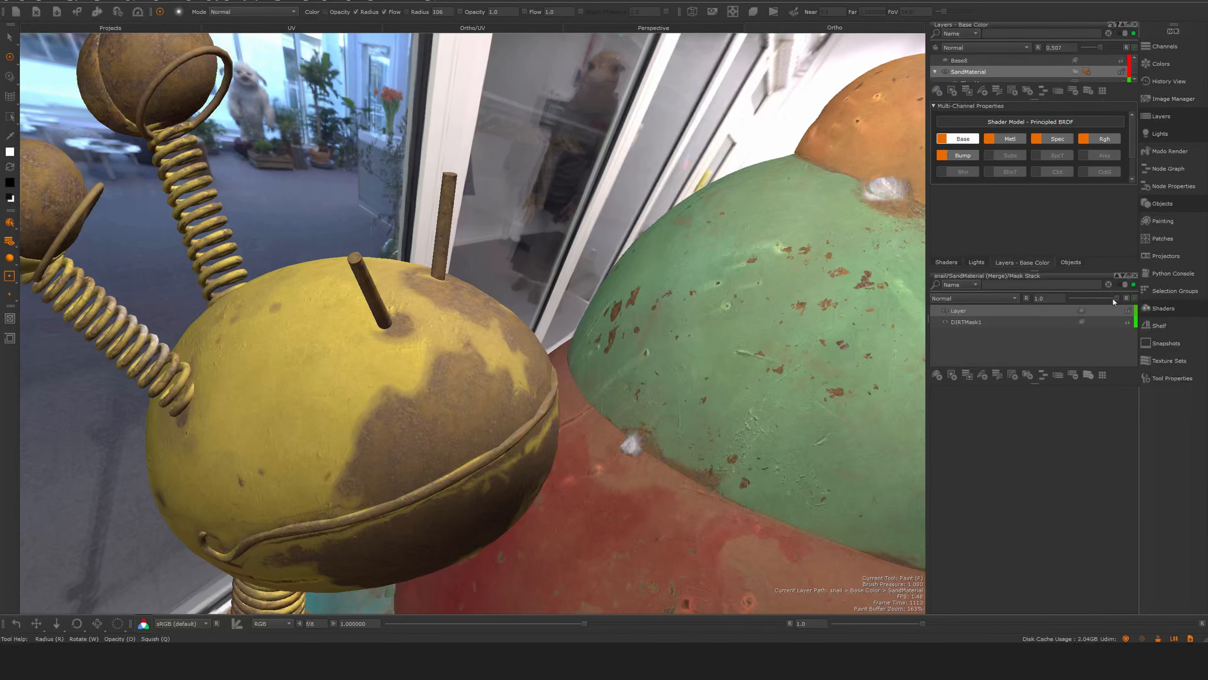
Raise the SandMaterial group's opacity to 1.0 for comparison, and reduce it to 0.224 for a subtle dirt layer.
{"action": "left_click_drag", "start_coordinate": [574, 393], "coordinate": [461, 300], "text": "alt"}
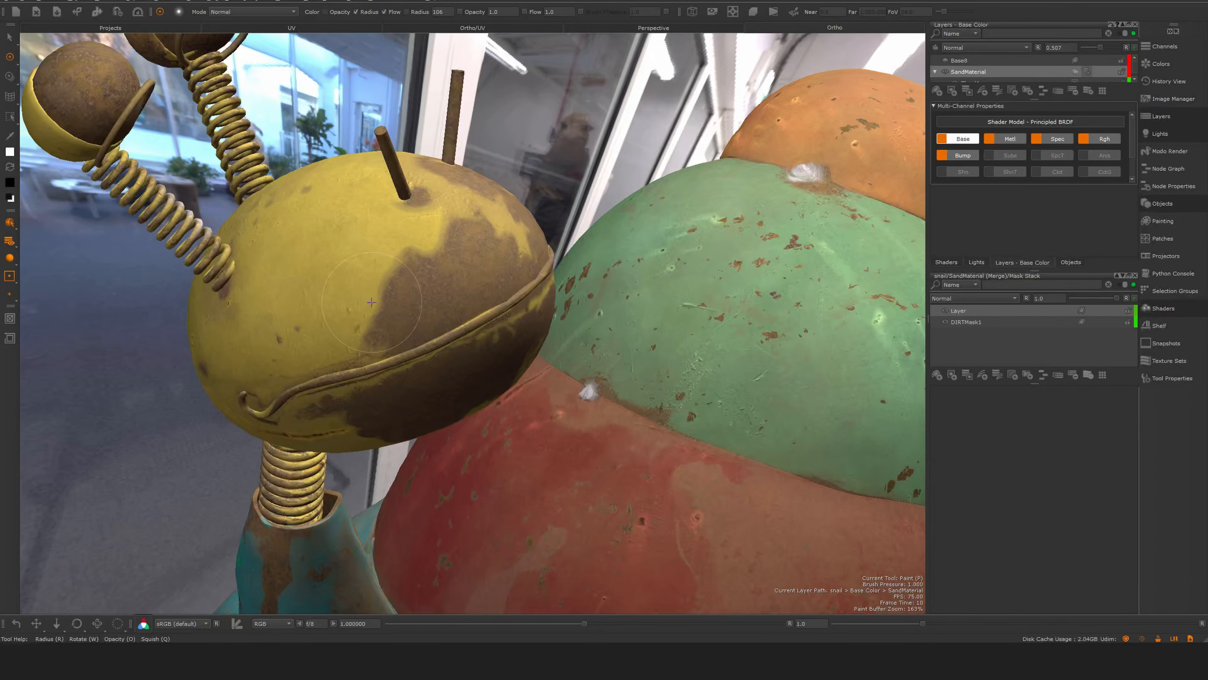
{"action": "right_click_drag", "start_coordinate": [443, 324], "coordinate": [556, 256], "text": "alt"}
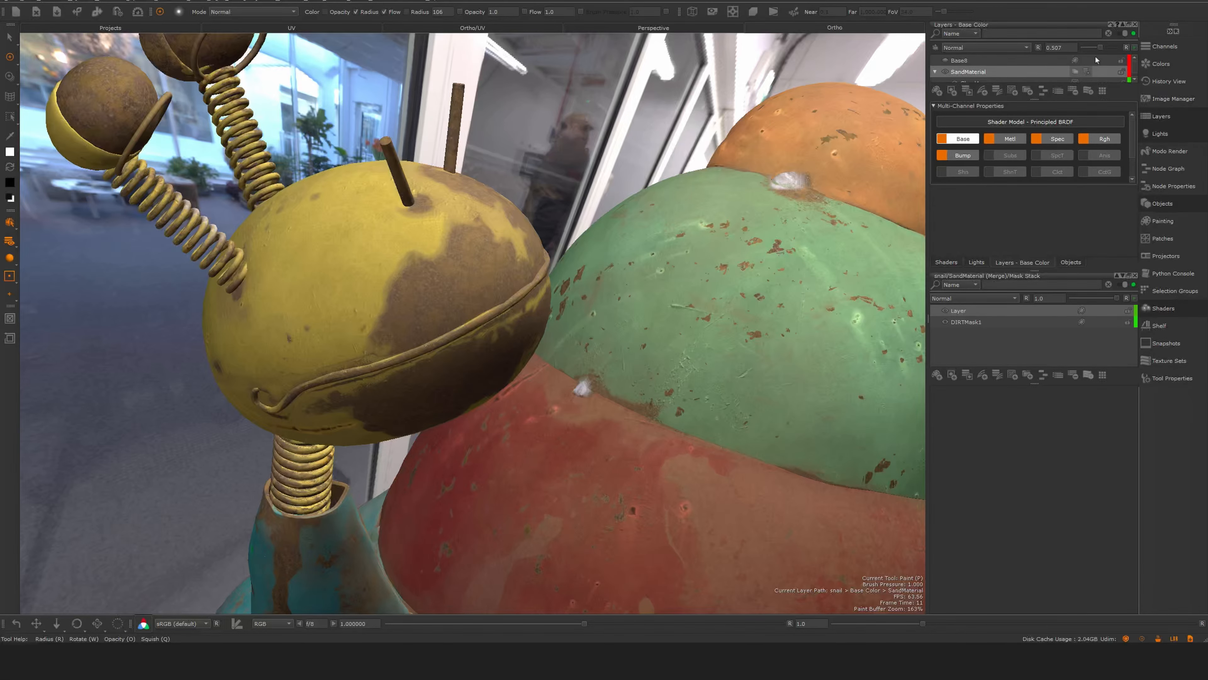
{"action": "left_click_drag", "start_coordinate": [1083, 47], "coordinate": [1172, 47]}
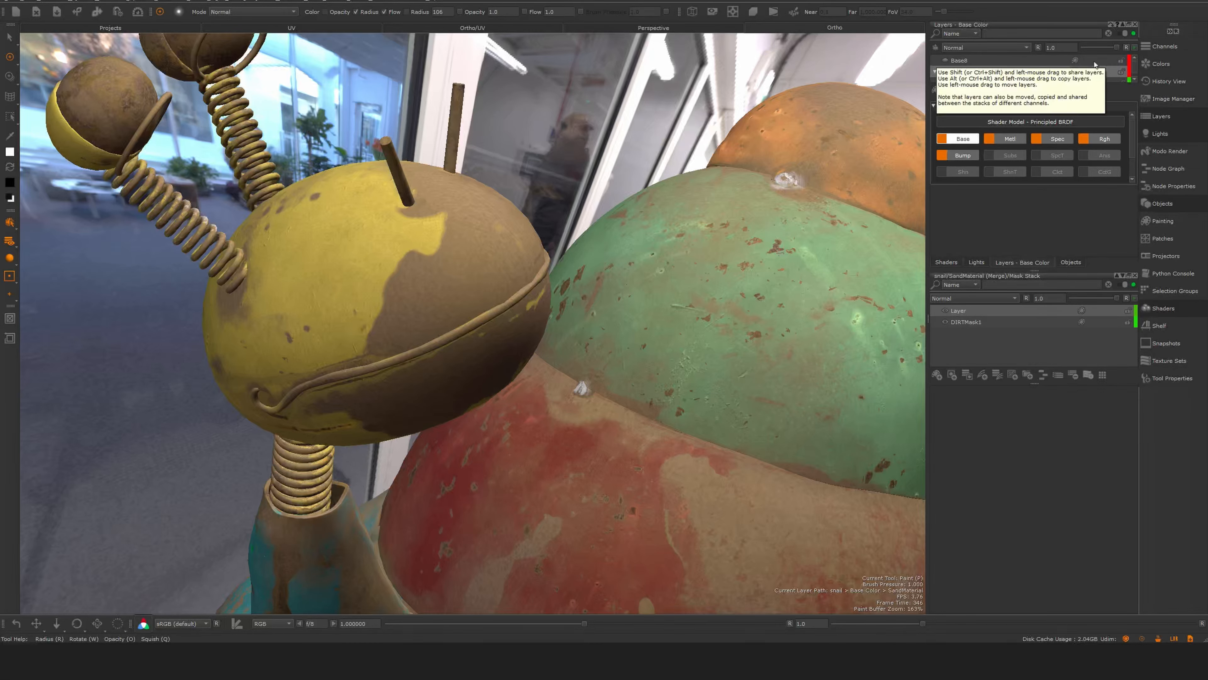
{"action": "left_click_drag", "start_coordinate": [1109, 48], "coordinate": [1095, 50]}
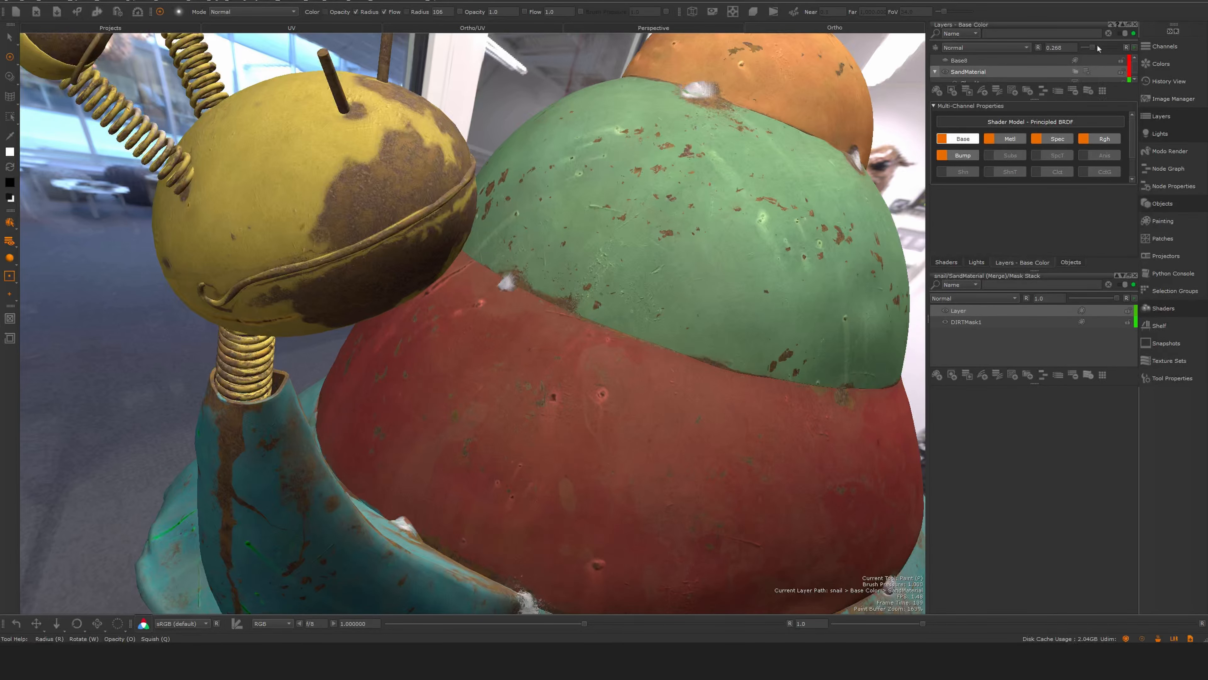
{"action": "left_click_drag", "start_coordinate": [1098, 48], "coordinate": [1089, 48]}
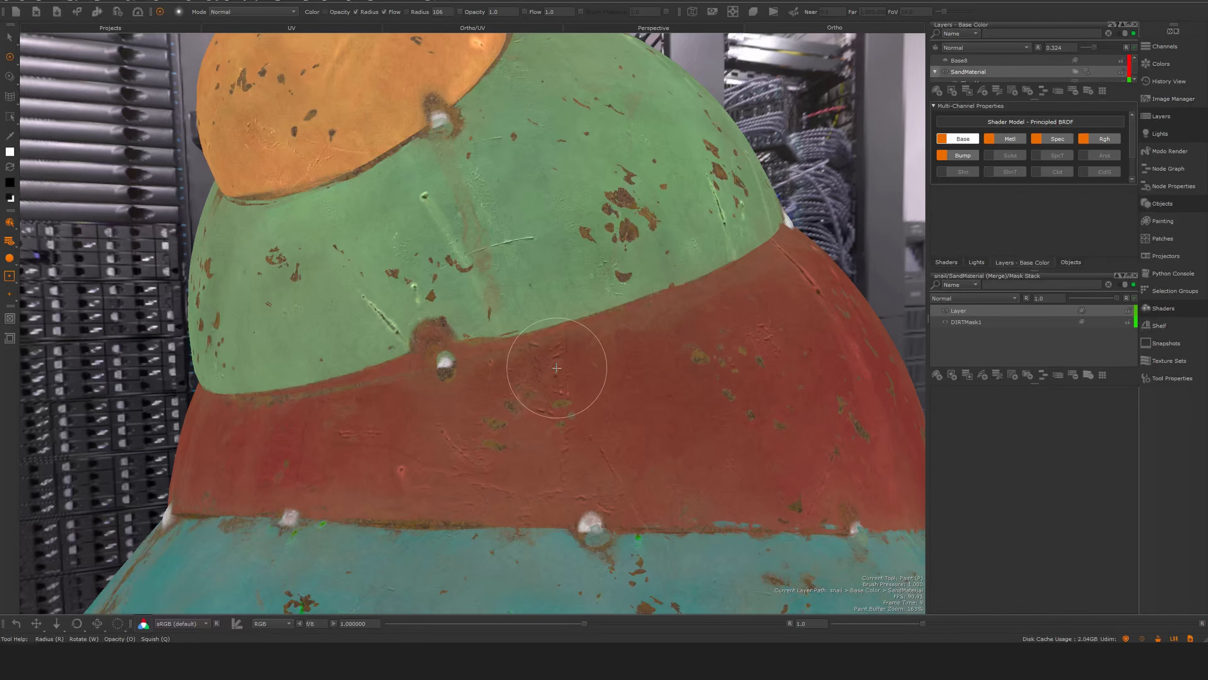
Examine the subtle sand dirt on the back of the shell, the lower body and the whole snail.
{"action": "left_click_drag", "start_coordinate": [535, 378], "coordinate": [529, 392], "text": "alt"}
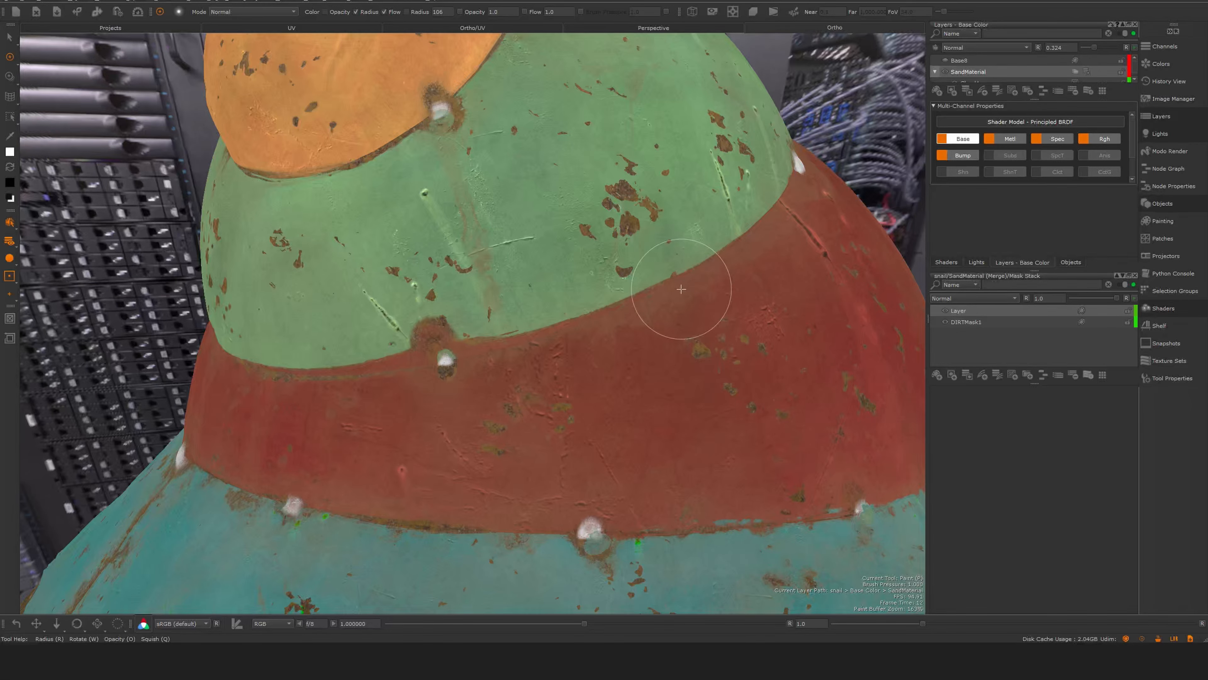
{"action": "left_click_drag", "start_coordinate": [694, 366], "coordinate": [648, 391], "text": "alt"}
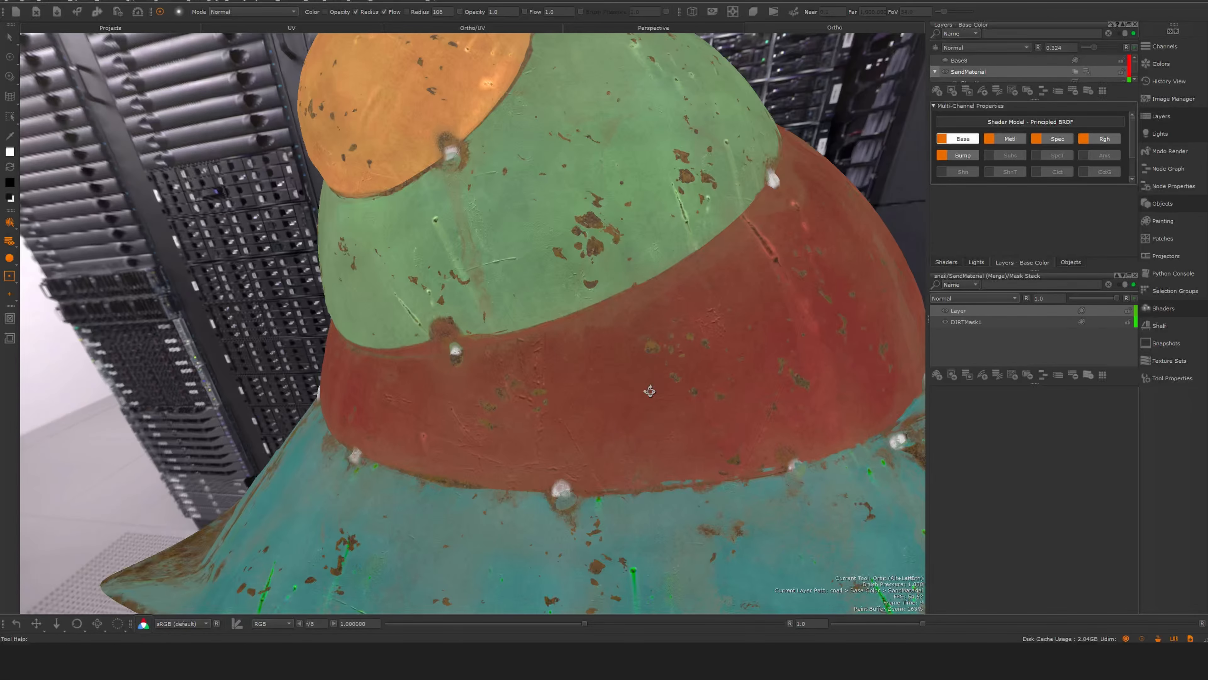
{"action": "middle_click_drag", "start_coordinate": [636, 378], "coordinate": [656, 372], "text": "alt"}
{"action": "left_click_drag", "start_coordinate": [655, 372], "coordinate": [670, 369], "text": "alt"}
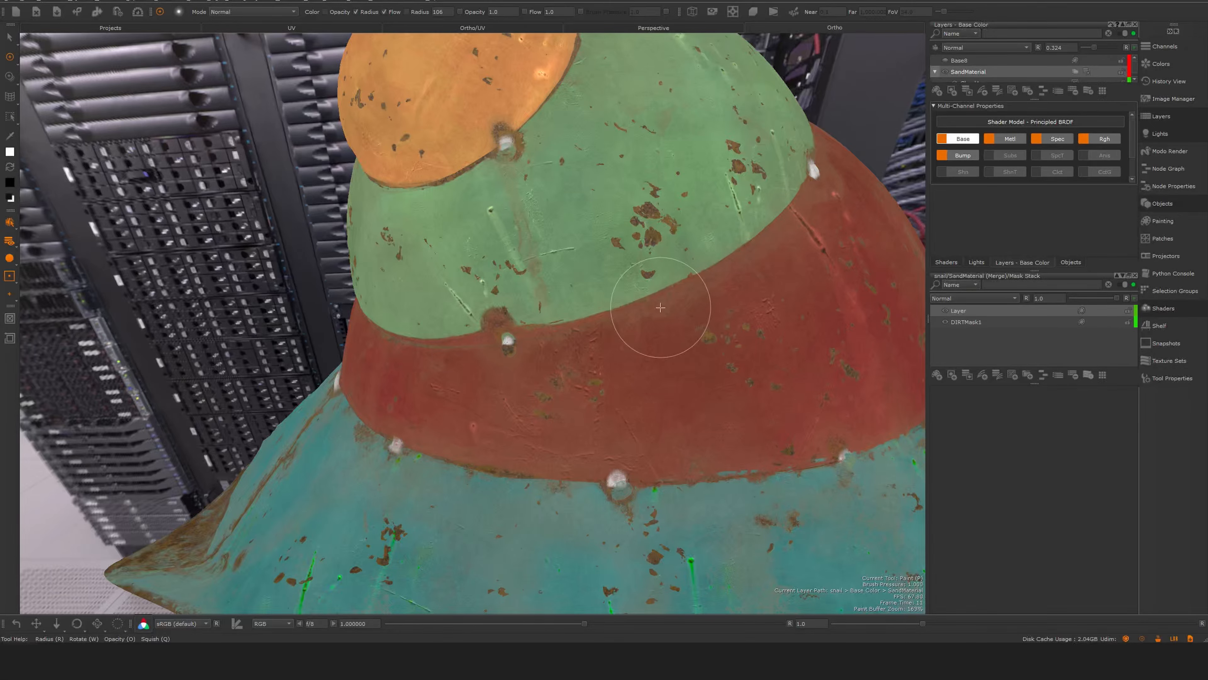
{"action": "left_click_drag", "start_coordinate": [569, 456], "coordinate": [526, 467], "text": "alt"}
{"action": "right_click_drag", "start_coordinate": [526, 467], "coordinate": [599, 480], "text": "alt"}
{"action": "mouse_move", "coordinate": [635, 488]}
{"action": "left_mouse_down", "text": "alt"}
{"action": "mouse_move", "coordinate": [418, 474]}
{"action": "mouse_move", "coordinate": [661, 428]}
{"action": "left_mouse_up", "text": "alt"}
{"action": "middle_click_drag", "start_coordinate": [761, 366], "coordinate": [627, 429], "text": "alt"}
{"action": "left_click_drag", "start_coordinate": [627, 429], "coordinate": [609, 471], "text": "alt"}
{"action": "middle_click_drag", "start_coordinate": [391, 469], "coordinate": [521, 391], "text": "alt"}
{"action": "left_click_drag", "start_coordinate": [521, 391], "coordinate": [546, 390], "text": "alt"}
{"action": "right_click_drag", "start_coordinate": [547, 390], "coordinate": [583, 384], "text": "alt"}
{"action": "left_click_drag", "start_coordinate": [583, 385], "coordinate": [524, 407], "text": "alt"}
{"action": "middle_click_drag", "start_coordinate": [474, 322], "coordinate": [574, 361], "text": "alt"}
{"action": "left_click_drag", "start_coordinate": [575, 361], "coordinate": [590, 352], "text": "alt"}
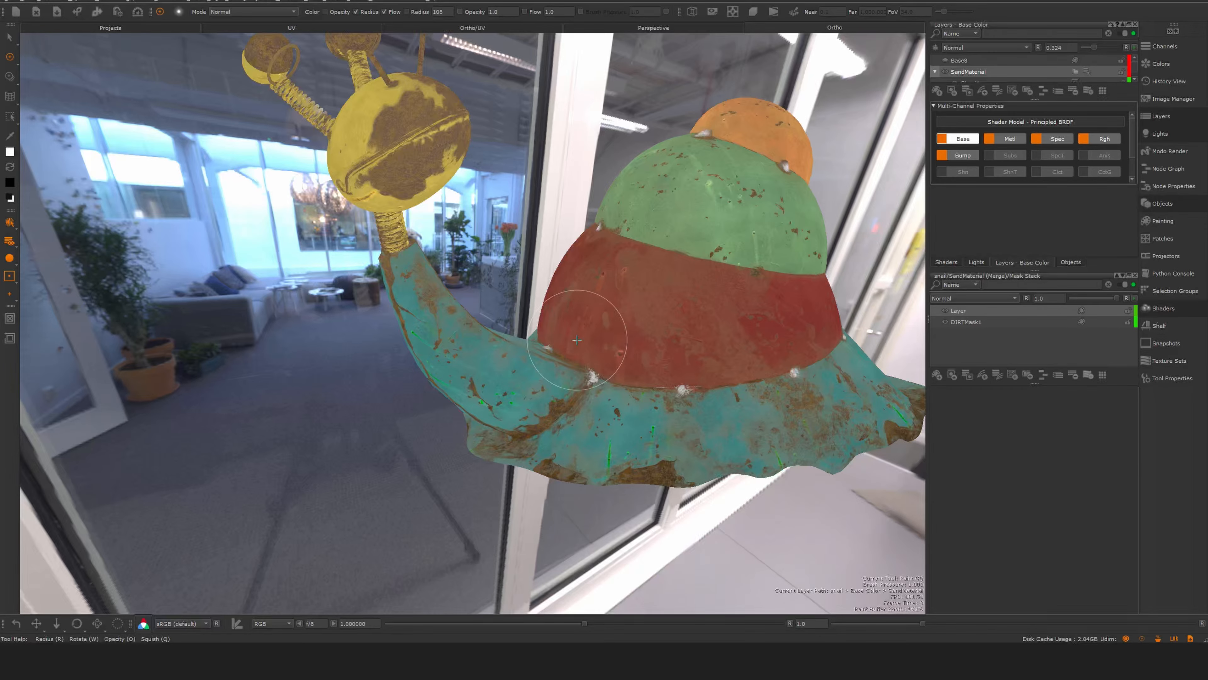
Inspect the rust cracks and dirt on the turquoise neck and the front of the red shell up close.
{"action": "left_click_drag", "start_coordinate": [524, 370], "coordinate": [589, 352], "text": "alt"}
{"action": "right_click_drag", "start_coordinate": [589, 352], "coordinate": [394, 316], "text": "alt"}
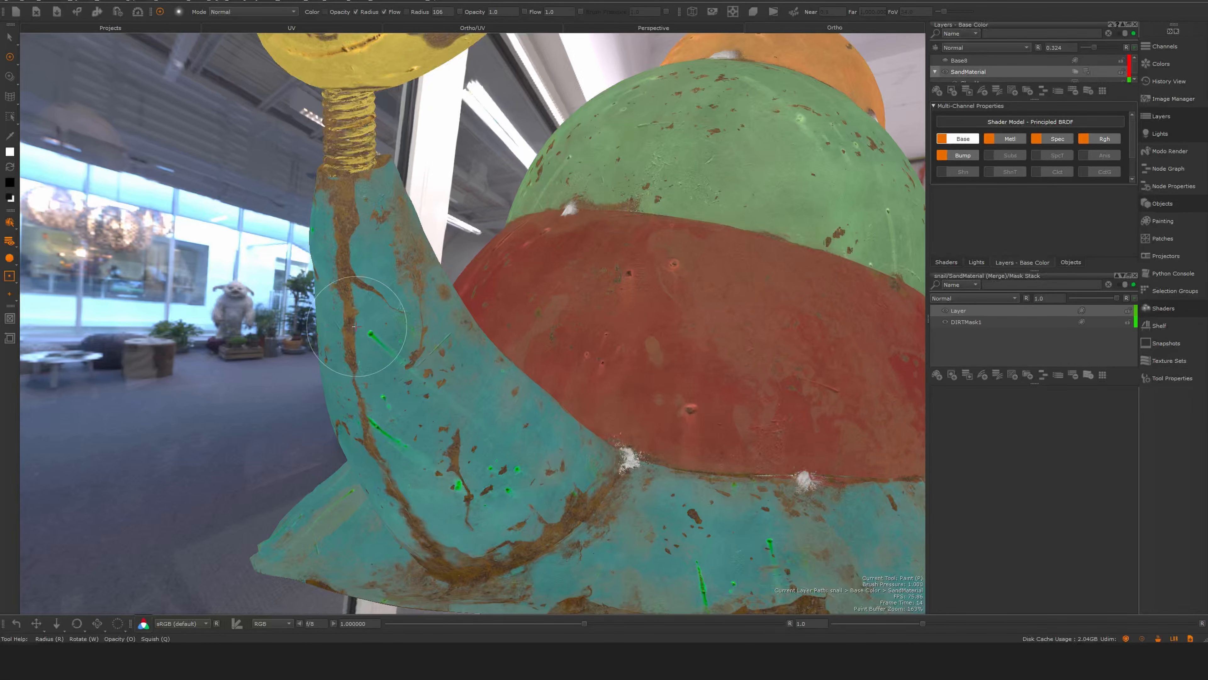
{"action": "left_click_drag", "start_coordinate": [358, 298], "coordinate": [347, 288], "text": "alt"}
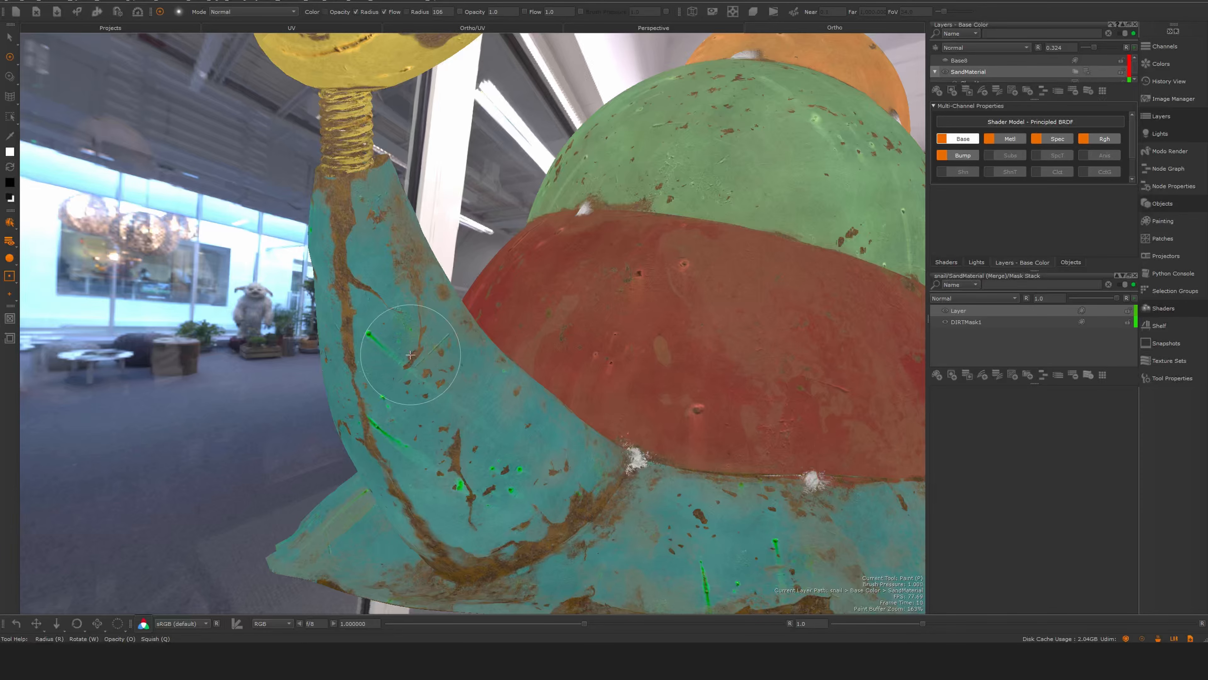
{"action": "right_click_drag", "start_coordinate": [566, 356], "coordinate": [543, 365], "text": "alt"}
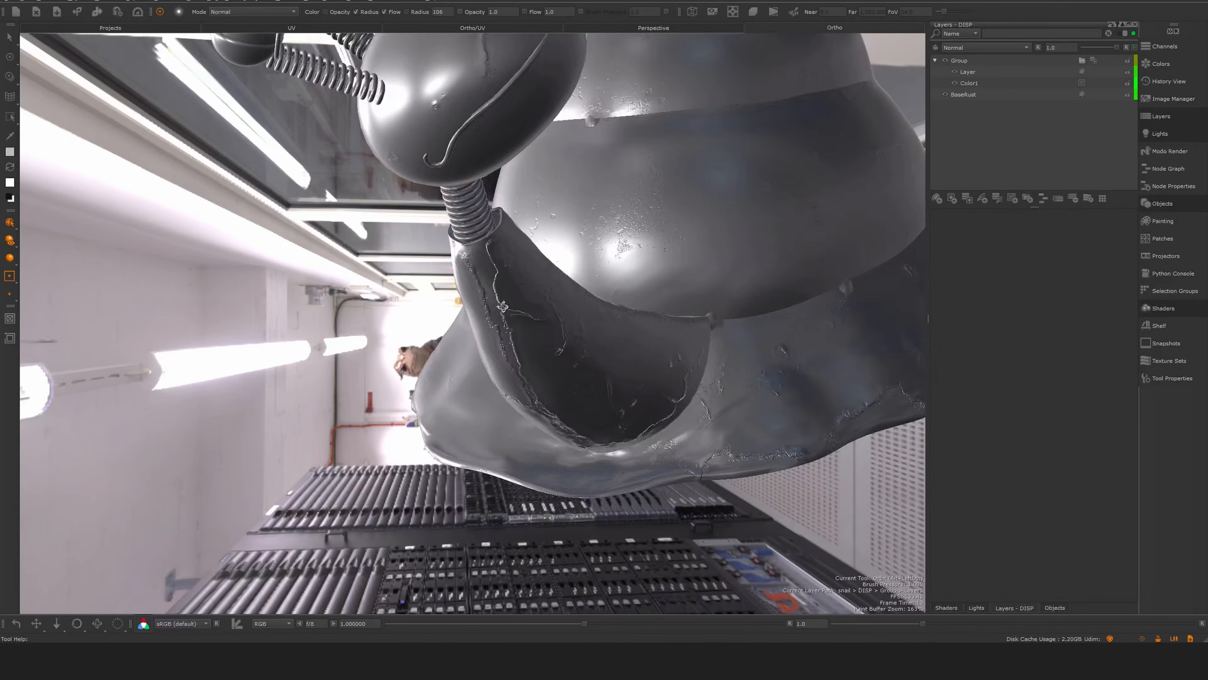
Examine the DISP channel's raised cracks and surface damage on the neck, shell and body.
{"action": "left_click_drag", "start_coordinate": [480, 343], "coordinate": [509, 355], "text": "alt"}
{"action": "middle_click_drag", "start_coordinate": [554, 357], "coordinate": [477, 327], "text": "alt"}
{"action": "right_click_drag", "start_coordinate": [477, 326], "coordinate": [540, 394], "text": "alt"}
{"action": "middle_click_drag", "start_coordinate": [540, 394], "coordinate": [490, 394], "text": "alt"}
{"action": "right_click_drag", "start_coordinate": [490, 394], "coordinate": [561, 390], "text": "alt"}
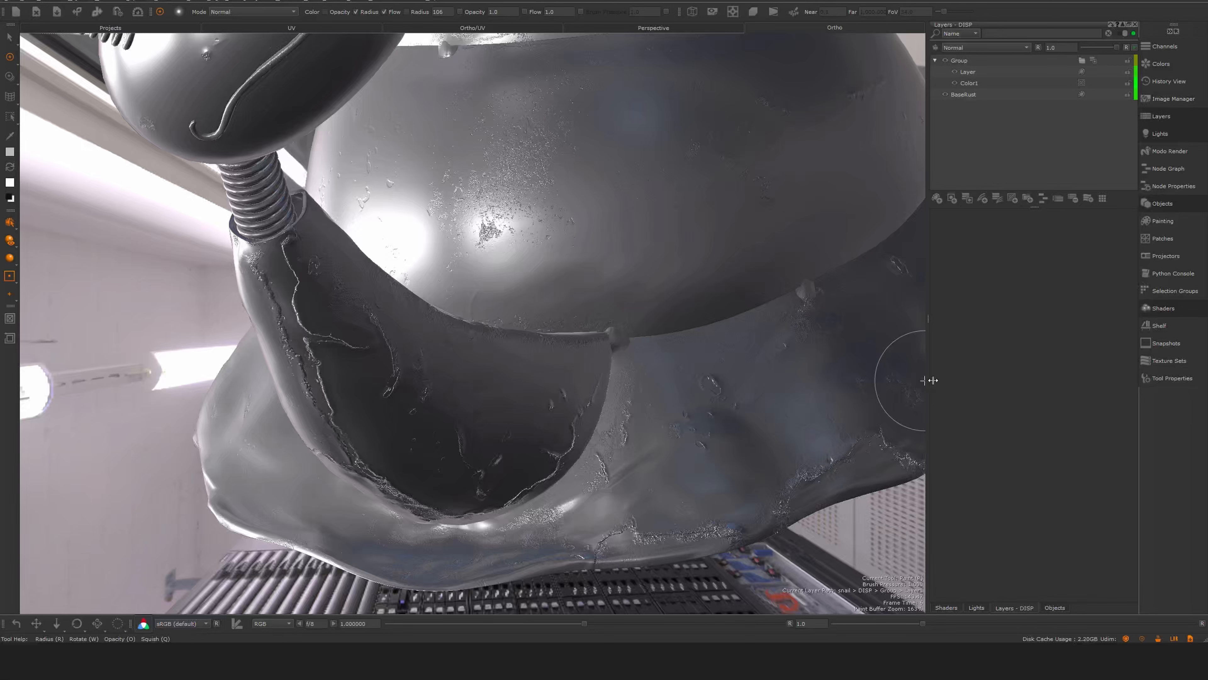
{"action": "left_click_drag", "start_coordinate": [859, 342], "coordinate": [742, 523], "text": "alt"}
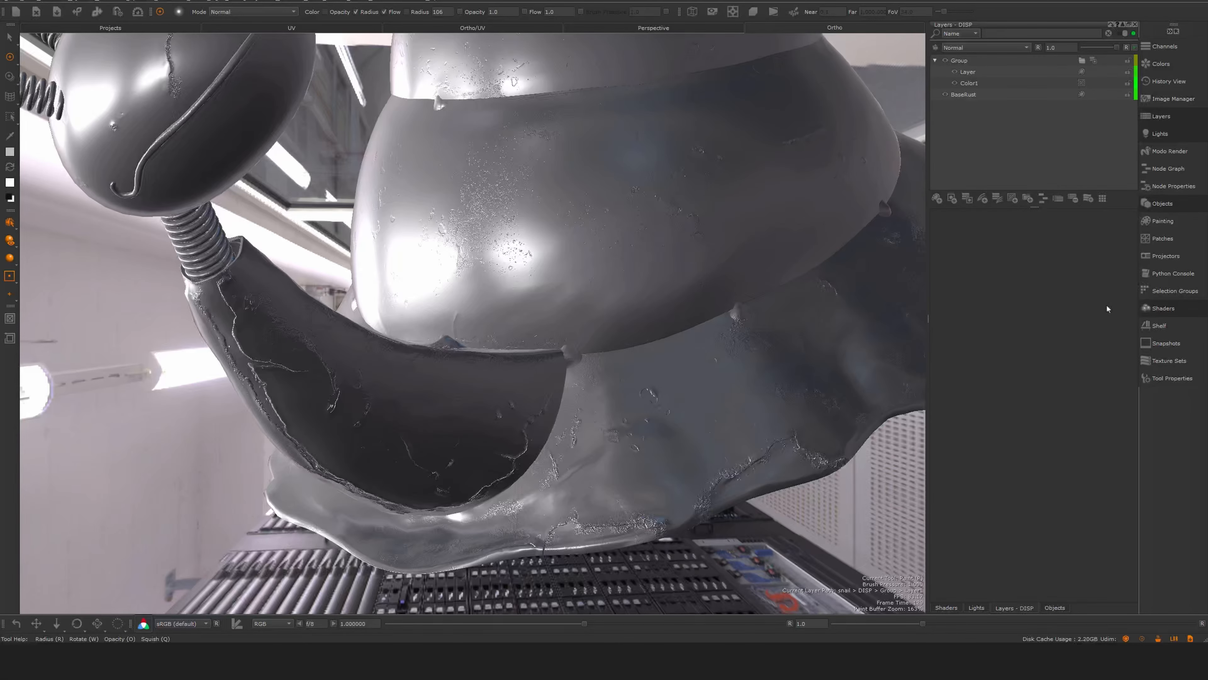
Open the shader list and review the inputs of the DISP shader.
{"action": "left_click", "coordinate": [1163, 309]}
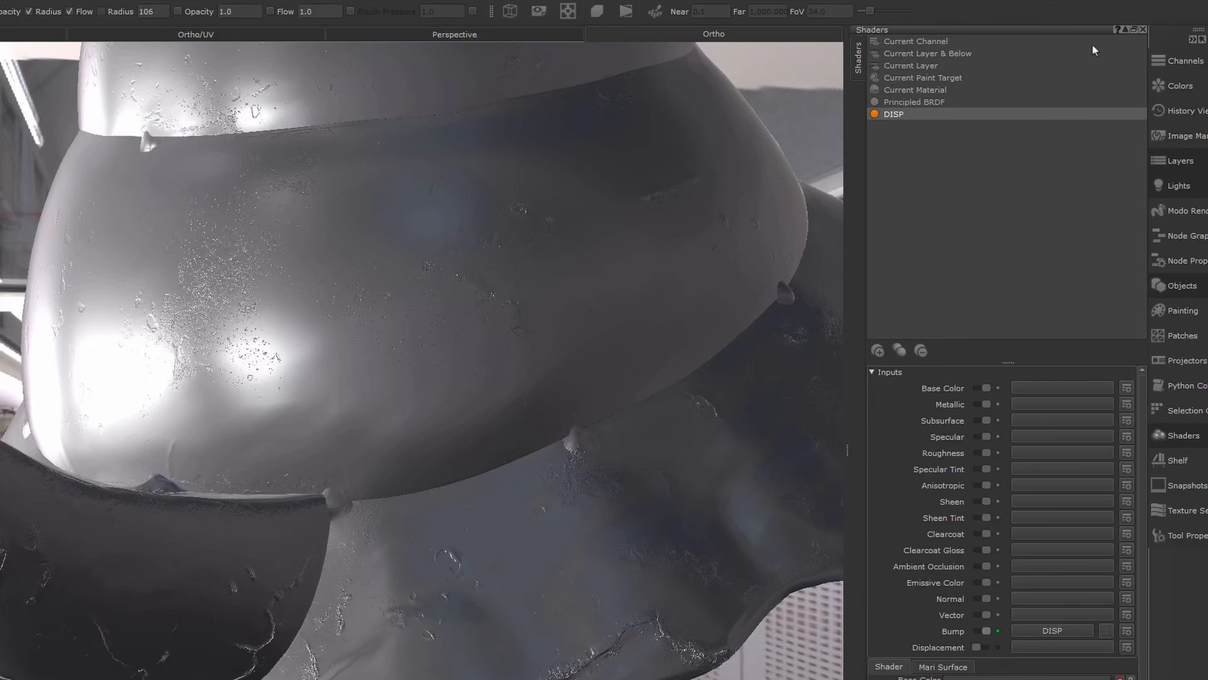
{"action": "left_click_drag", "start_coordinate": [1075, 31], "coordinate": [1037, 186]}
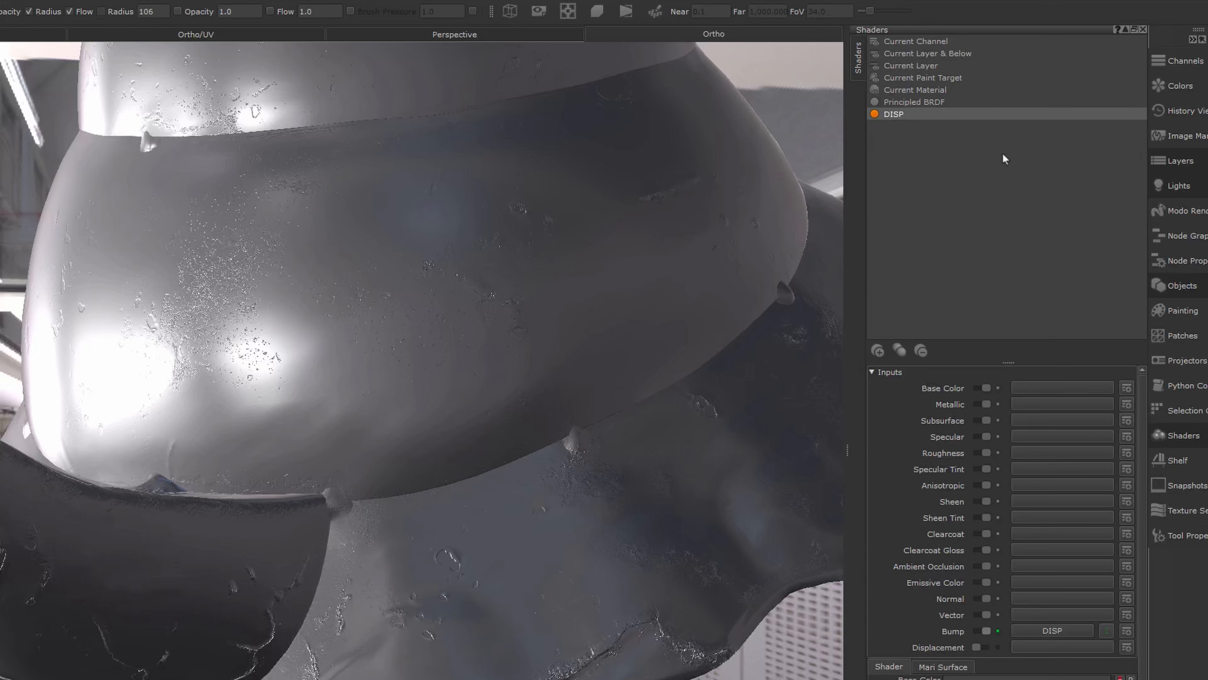
Delete the existing DISP shader and replace it with a new Principled BRDF shader named DISP.
{"action": "left_click", "coordinate": [895, 116]}
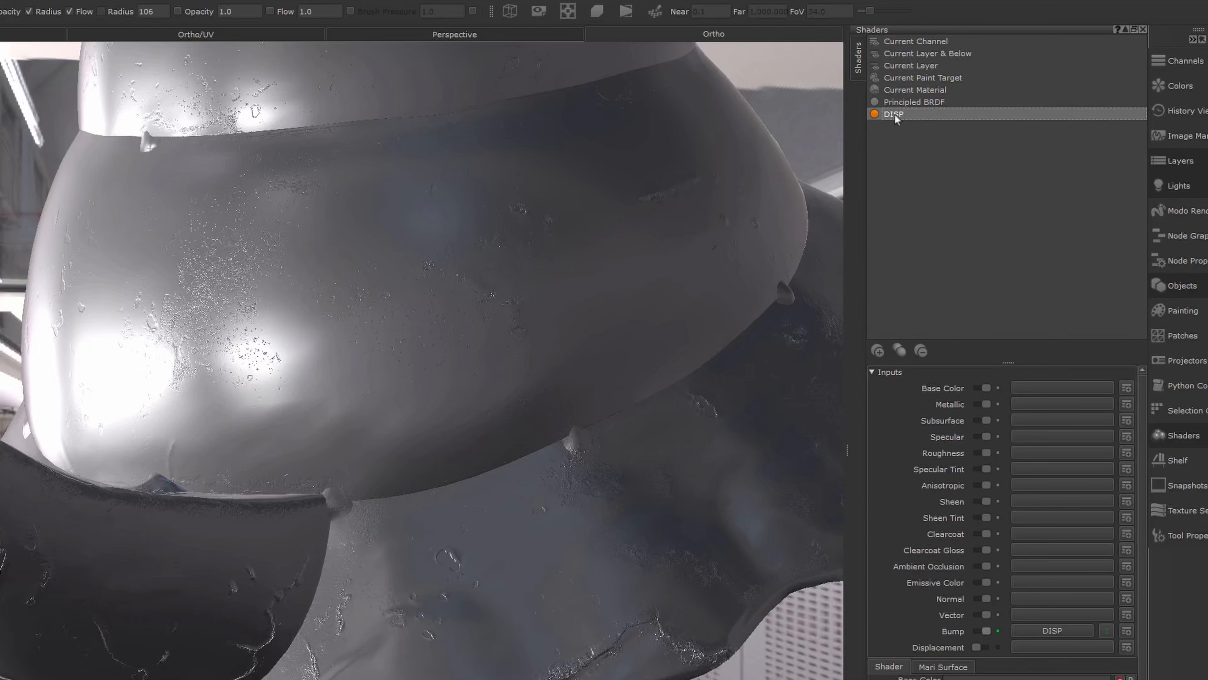
{"action": "key", "text": "Delete"}
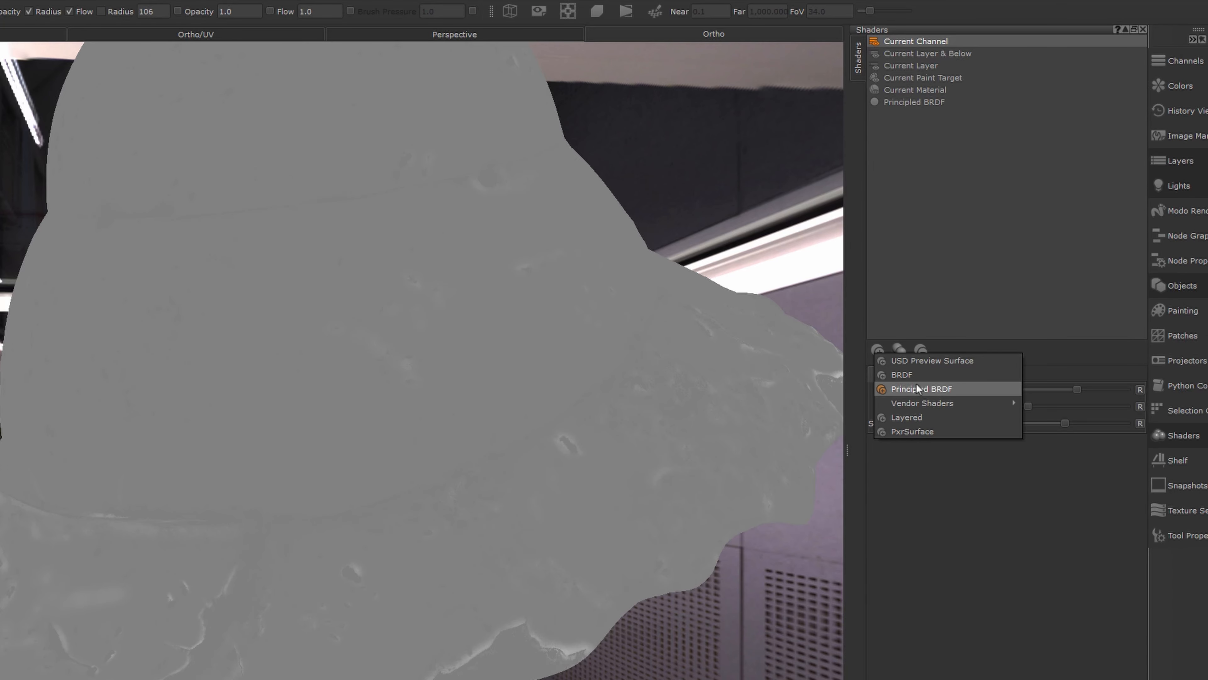
{"action": "left_click", "coordinate": [978, 275]}
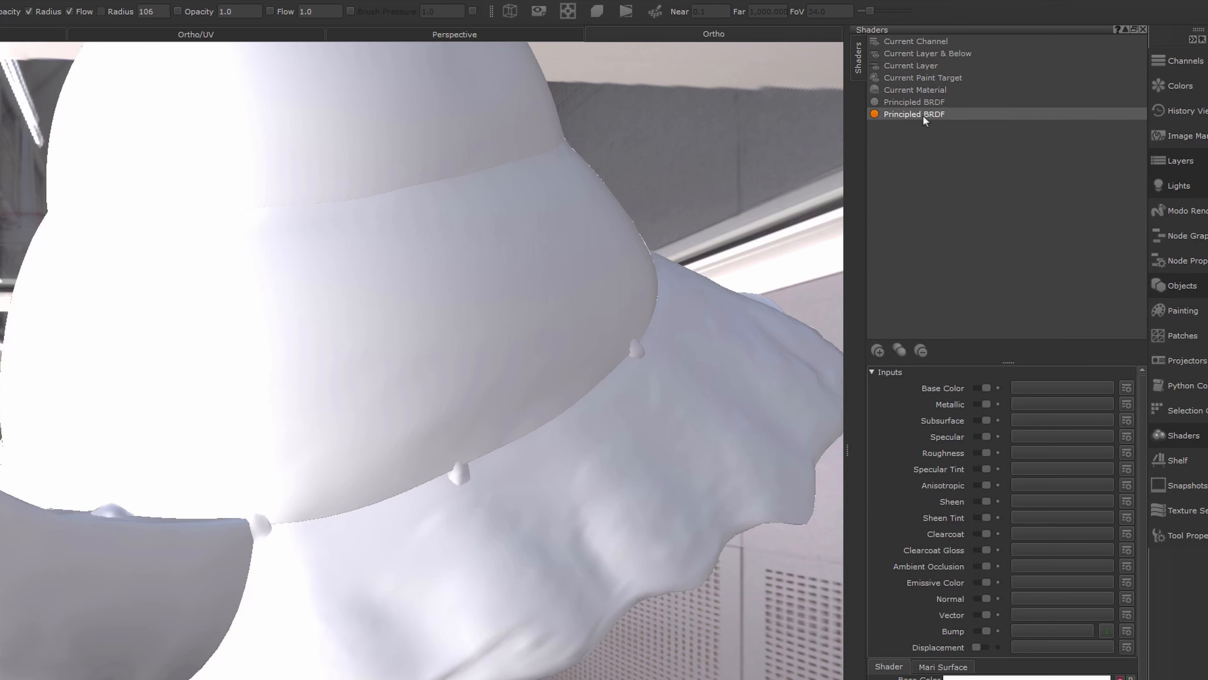
{"action": "type", "text": "DISP"}
{"action": "key", "text": "Return"}
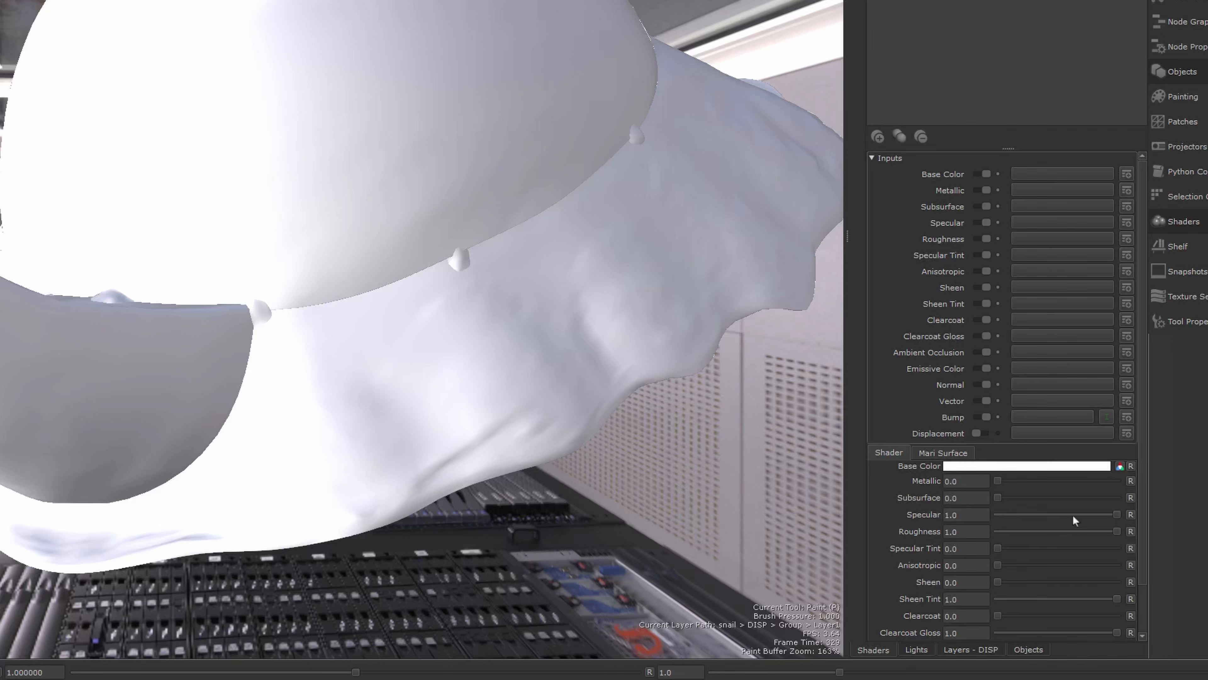
Give the DISP shader a dark grey base color, 0.22 roughness and 0.627 specular.
{"action": "left_click_drag", "start_coordinate": [1073, 516], "coordinate": [1013, 513]}
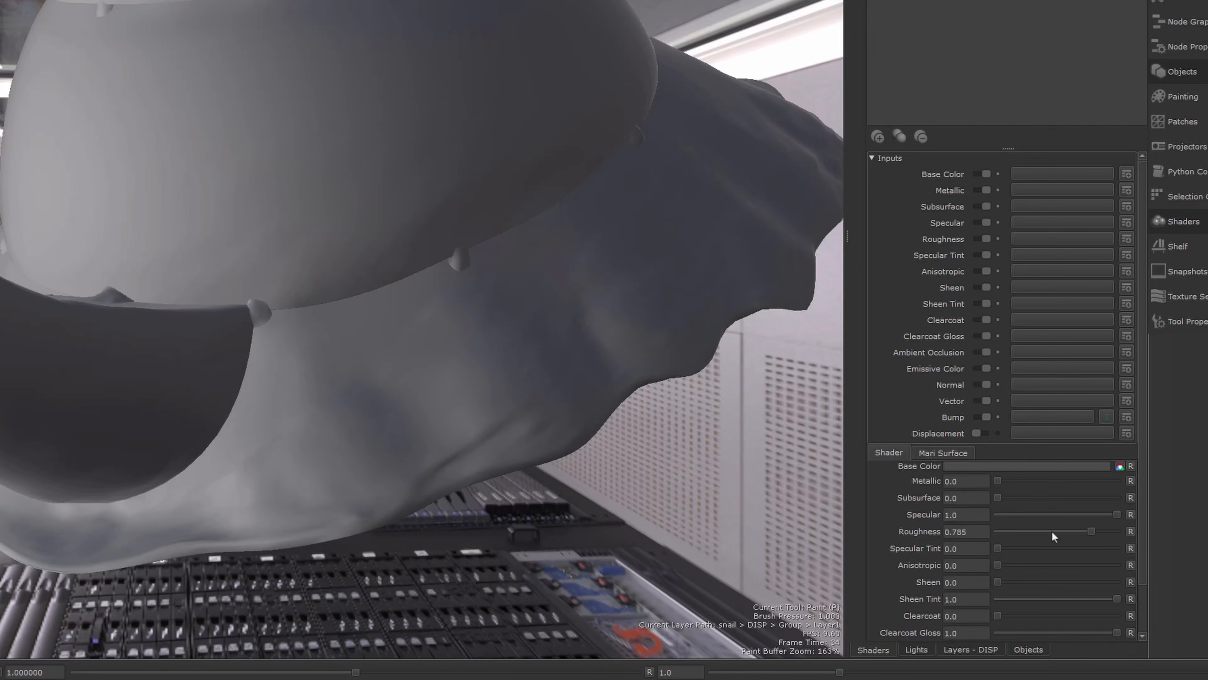
{"action": "left_click_drag", "start_coordinate": [1052, 531], "coordinate": [1020, 532]}
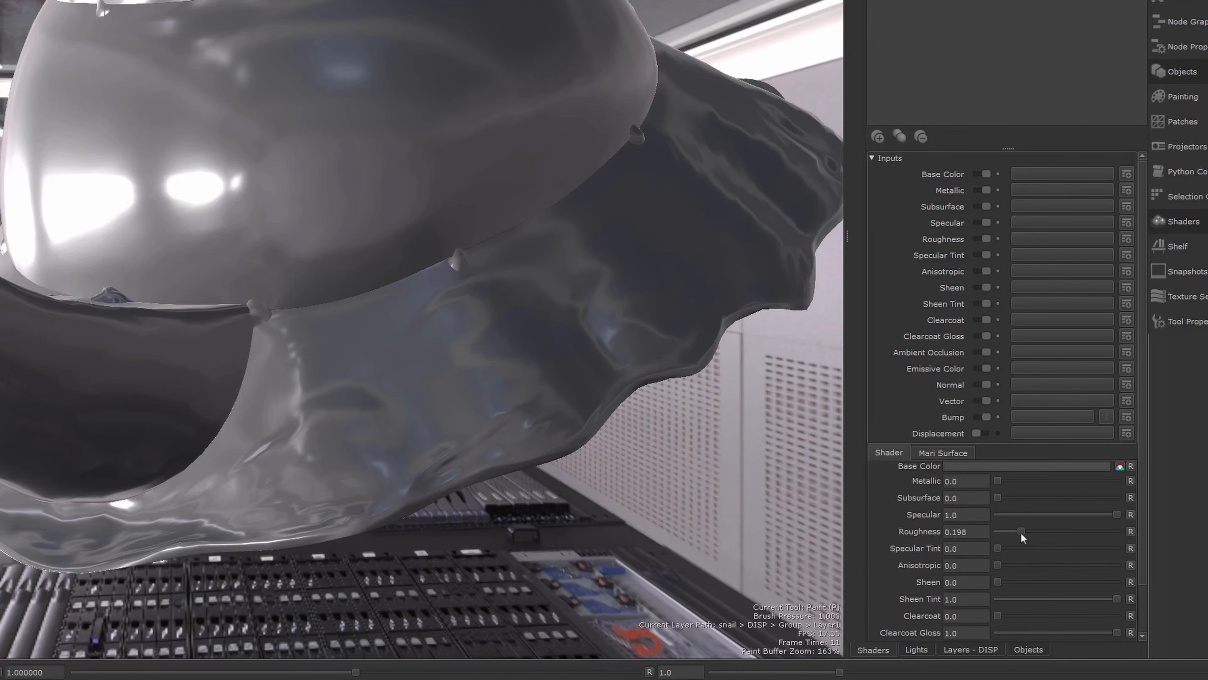
{"action": "mouse_move", "coordinate": [1115, 514]}
{"action": "left_mouse_down"}
{"action": "mouse_move", "coordinate": [1038, 518]}
{"action": "mouse_move", "coordinate": [1072, 516]}
{"action": "left_mouse_up"}
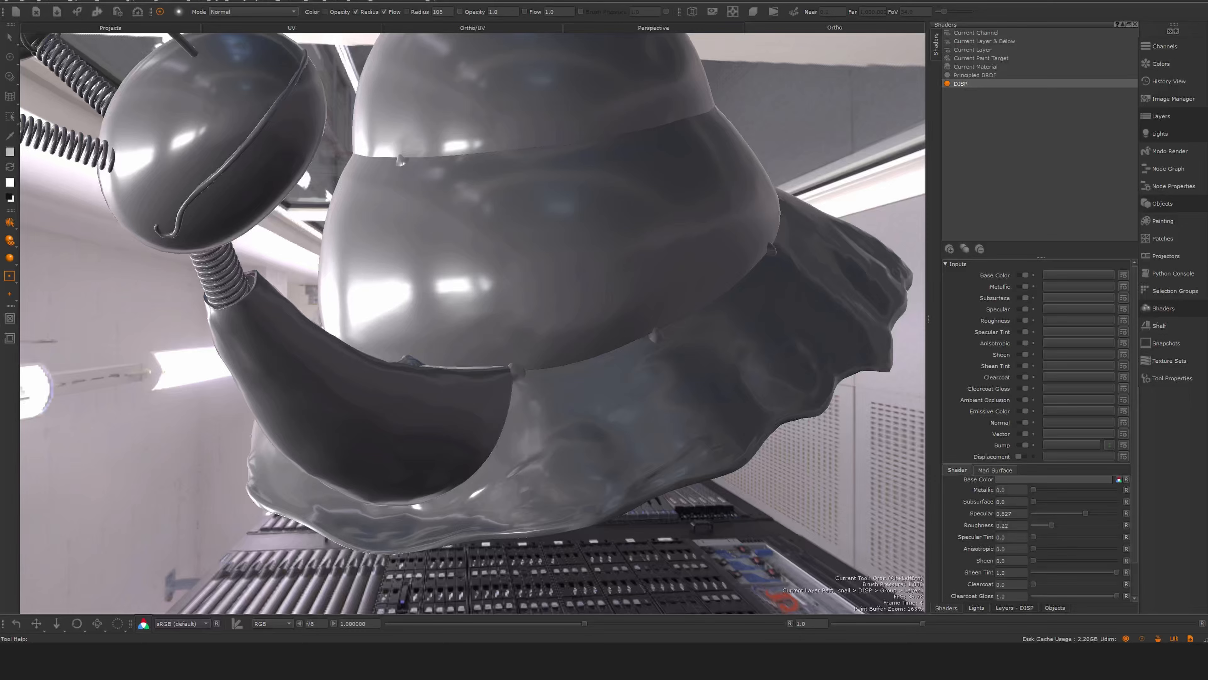
{"action": "left_click_drag", "start_coordinate": [703, 405], "coordinate": [740, 380], "text": "alt"}
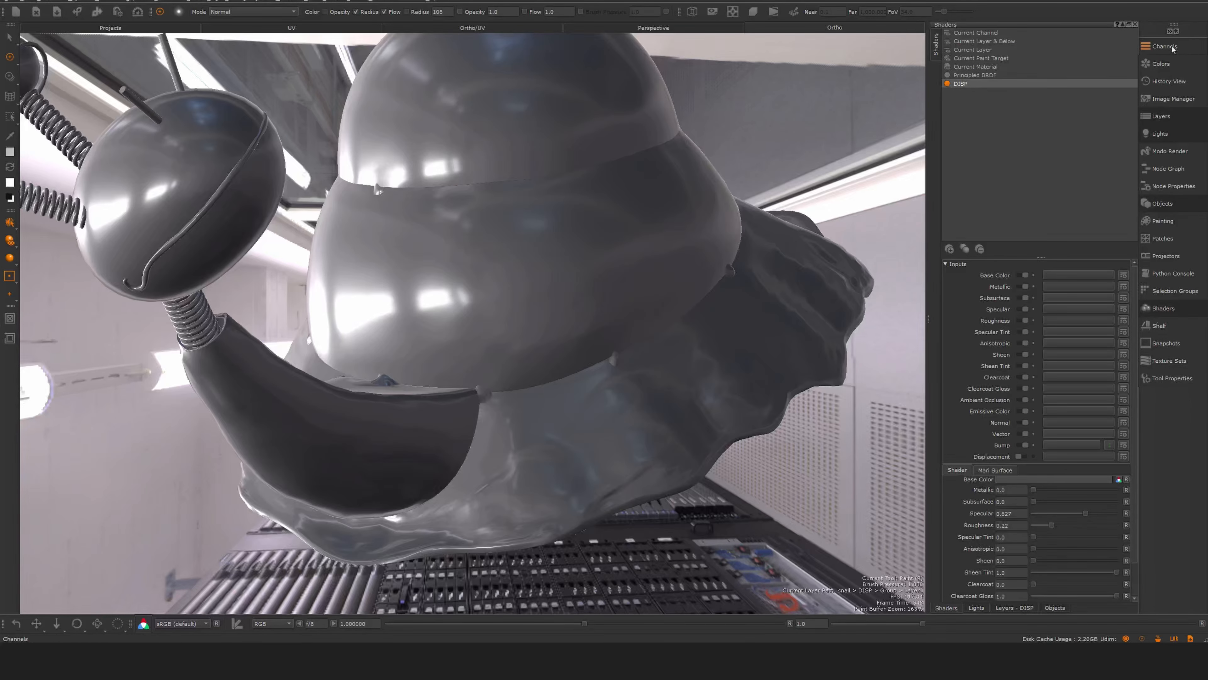
Add a 4096 x 4096, 16bit (Half) scalar channel named DISP2 and choose its fill color.
{"action": "left_click", "coordinate": [1164, 47]}
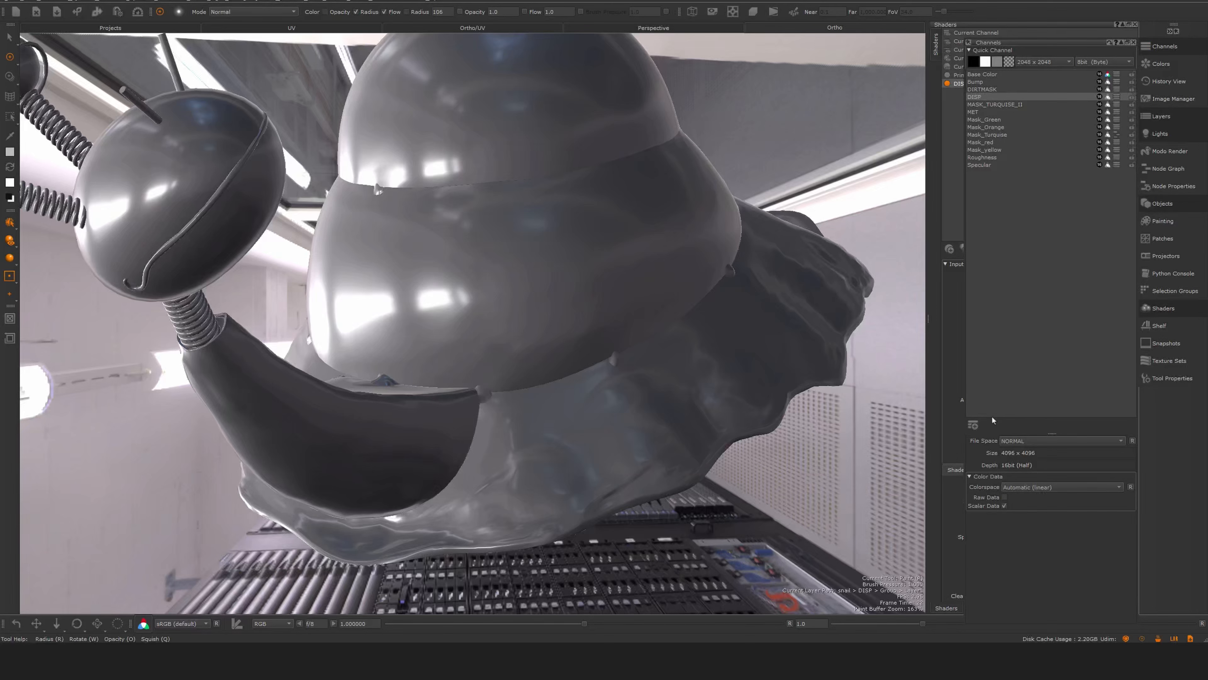
{"action": "left_click", "coordinate": [973, 425]}
{"action": "double_click", "coordinate": [362, 367]}
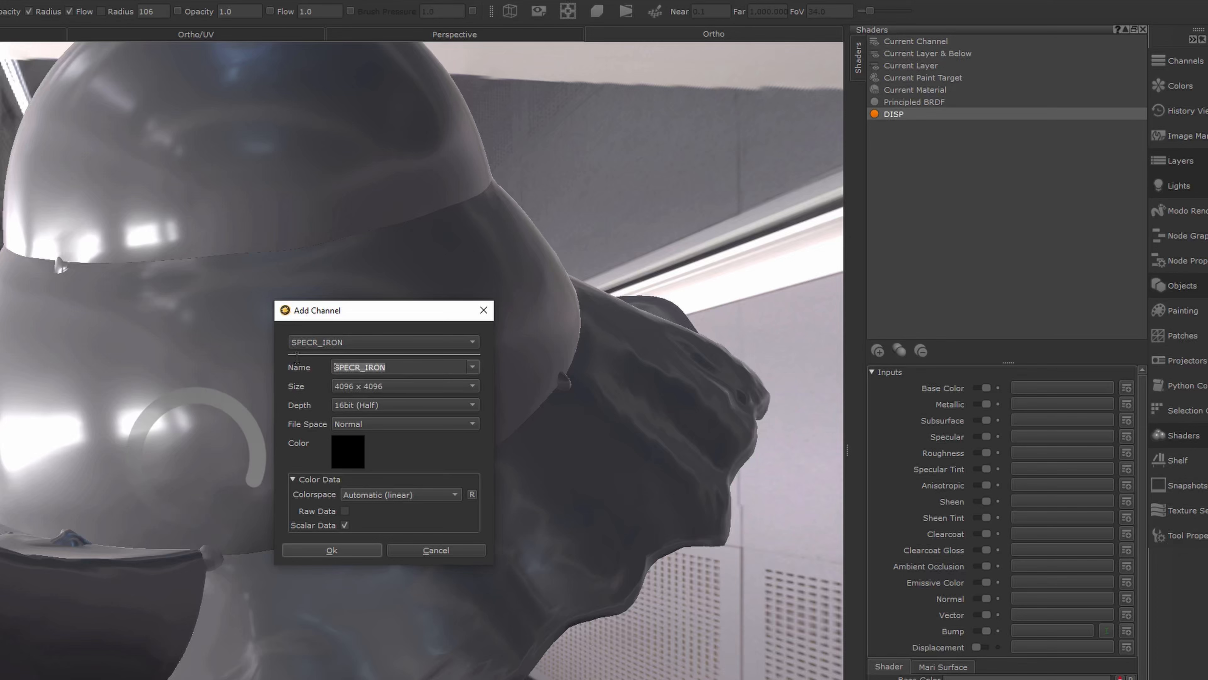
{"action": "type", "text": "DISP2"}
{"action": "left_click", "coordinate": [347, 445]}
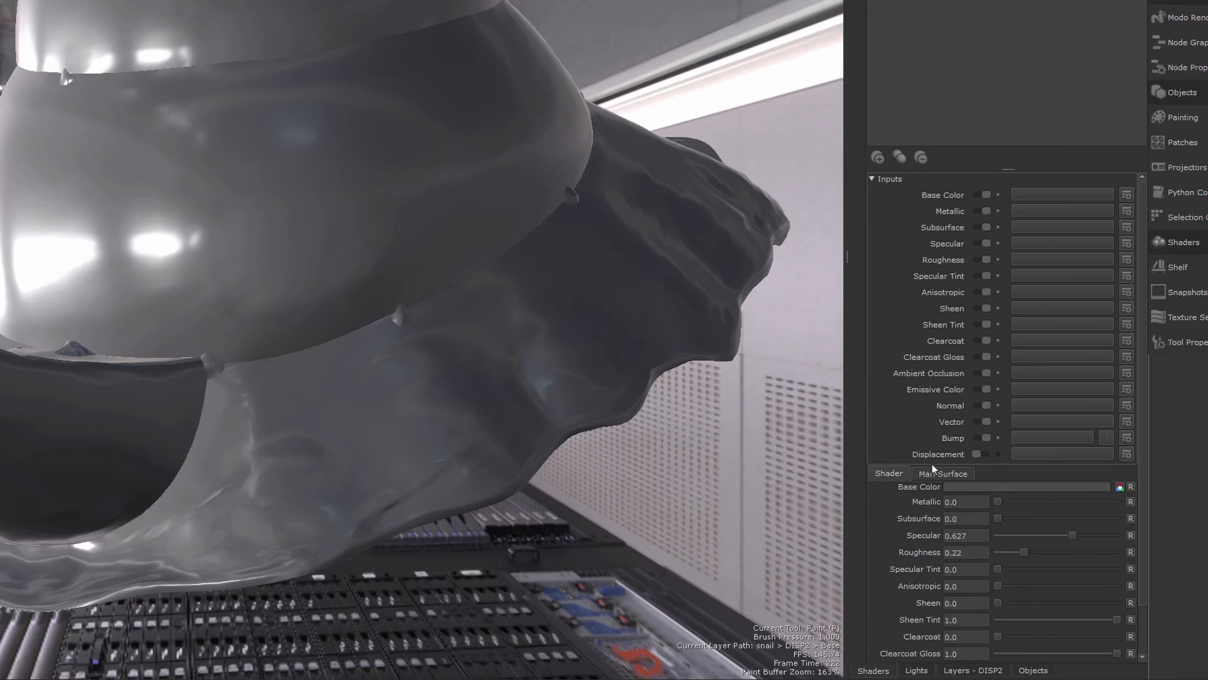
Connect the DISP2 channel to the Bump input of the DISP shader.
{"action": "left_click", "coordinate": [1028, 439]}
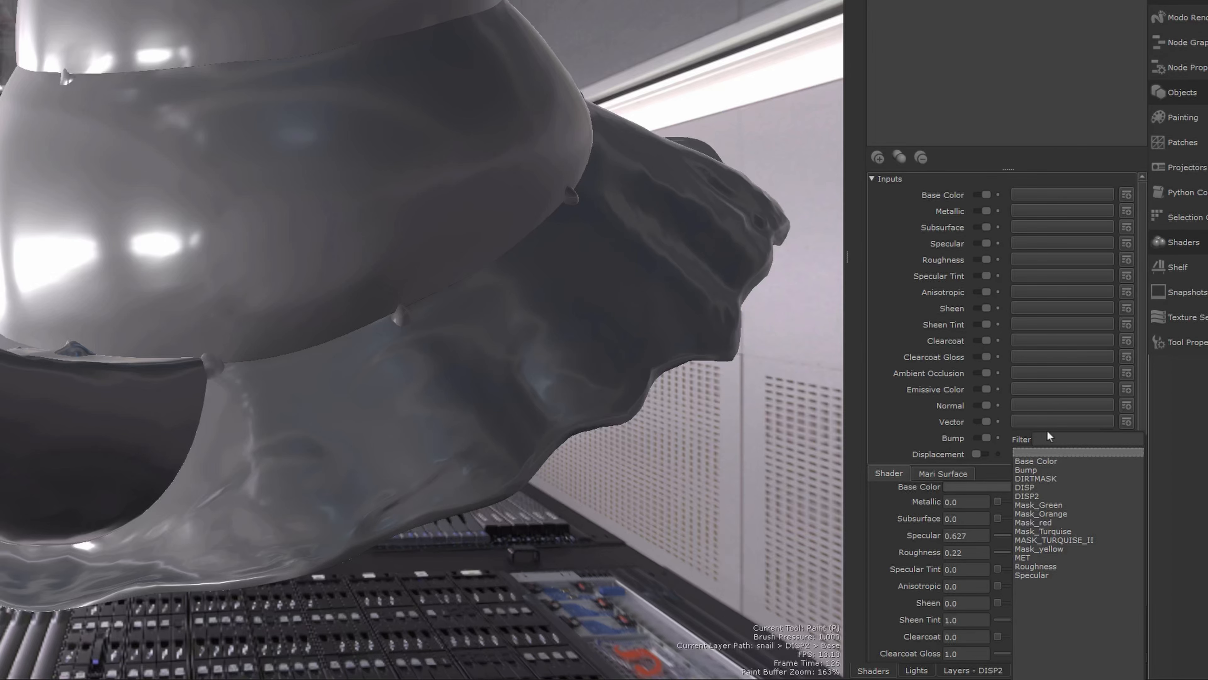
{"action": "left_click", "coordinate": [1033, 498]}
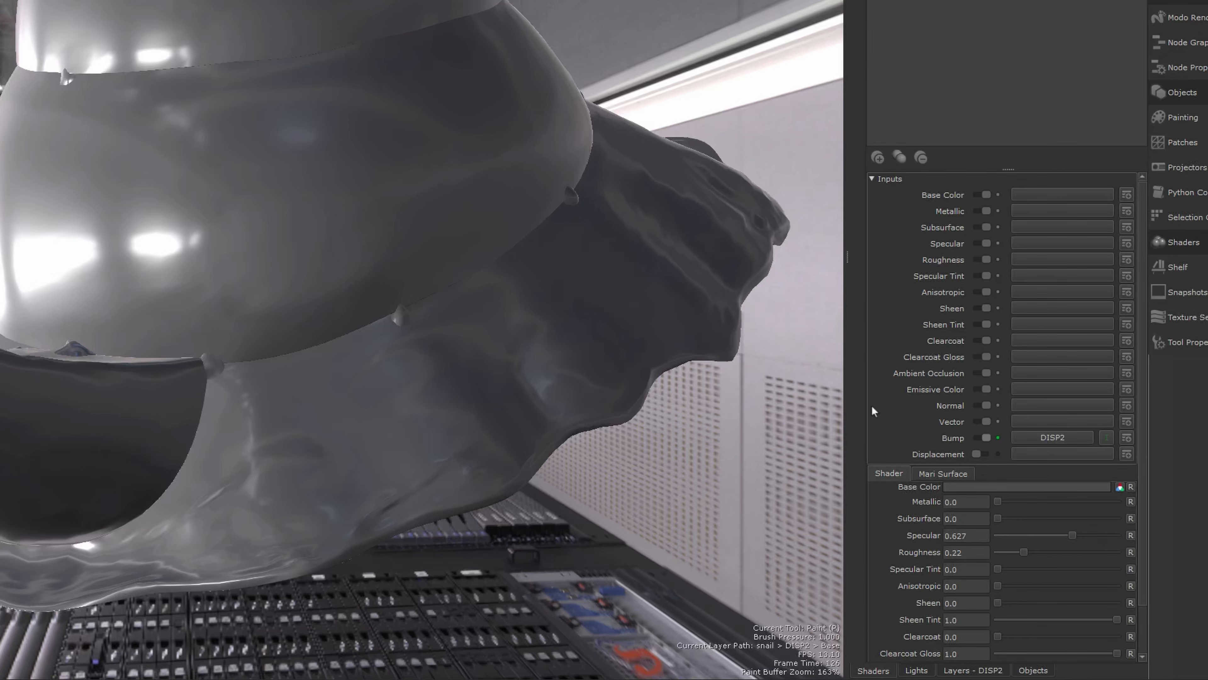
{"action": "left_click_drag", "start_coordinate": [422, 322], "coordinate": [407, 333], "text": "alt"}
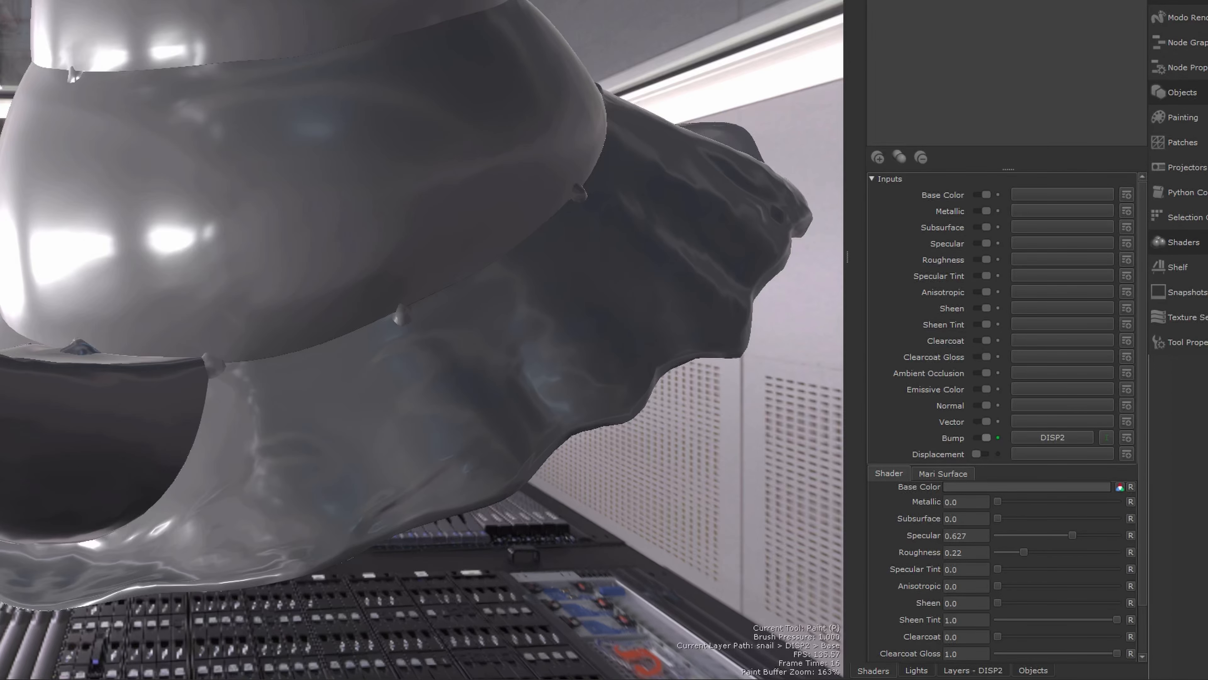
Add a Color procedural layer above Base in the DISP2 channel and place it in a layer group.
{"action": "left_click", "coordinate": [972, 670]}
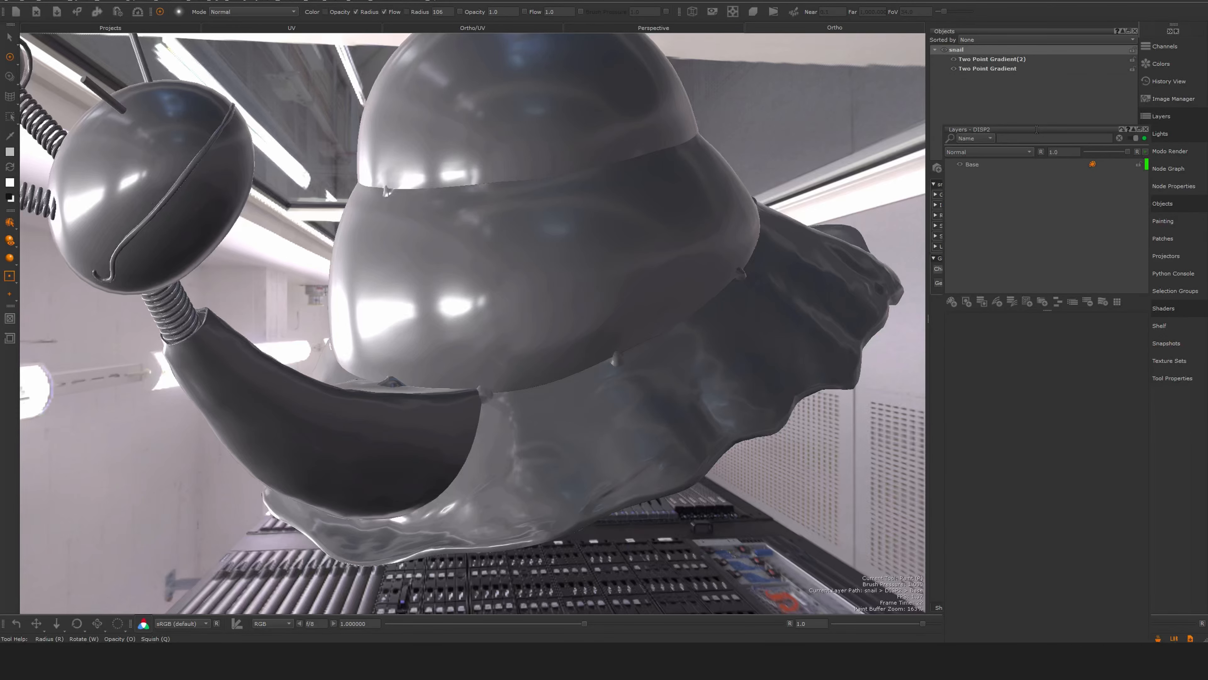
{"action": "left_click", "coordinate": [961, 61]}
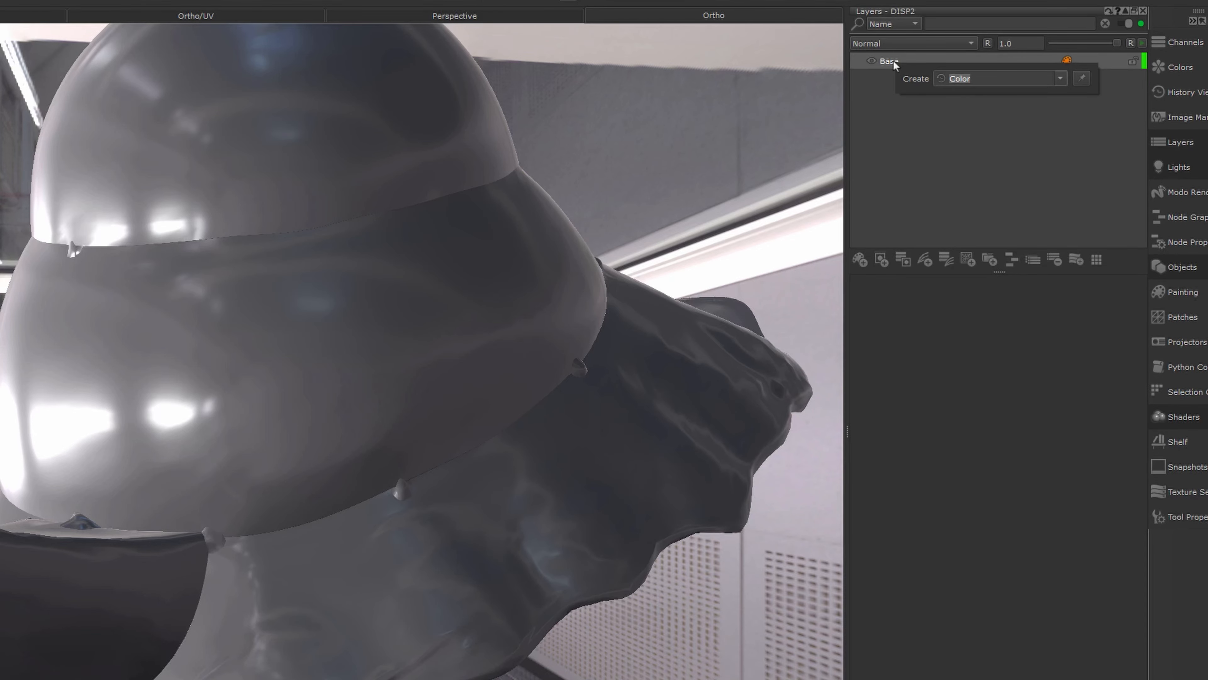
{"action": "right_click", "coordinate": [970, 55]}
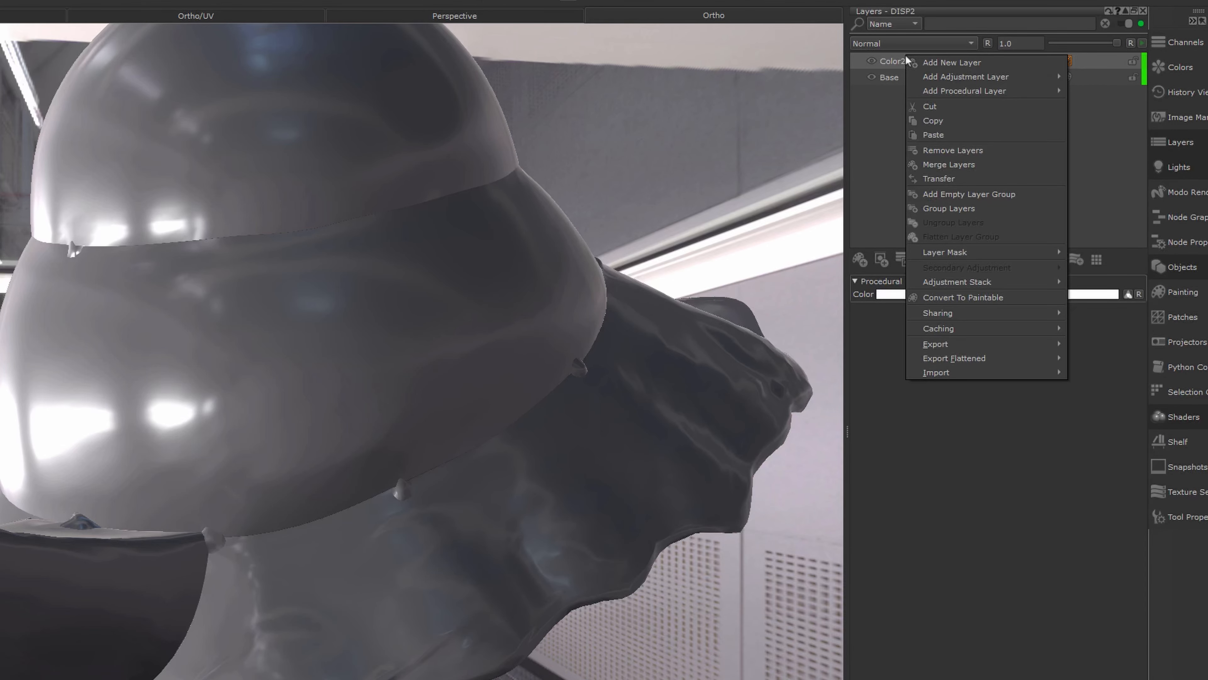
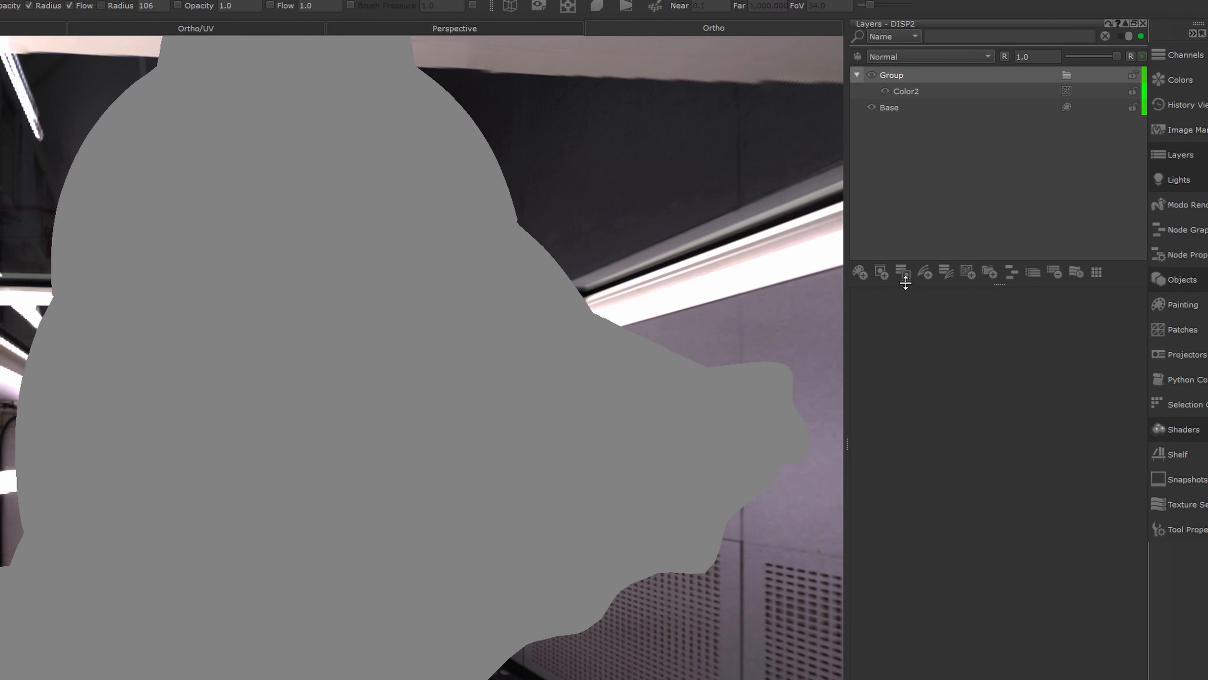
Give the DISP2 group a mask stack, dock that stack beneath the layers, and add a paintable layer to it.
{"action": "left_click", "coordinate": [903, 273]}
{"action": "left_click", "coordinate": [1082, 76]}
{"action": "left_click_drag", "start_coordinate": [1082, 79], "coordinate": [969, 598]}
{"action": "left_click_drag", "start_coordinate": [1023, 573], "coordinate": [1032, 282]}
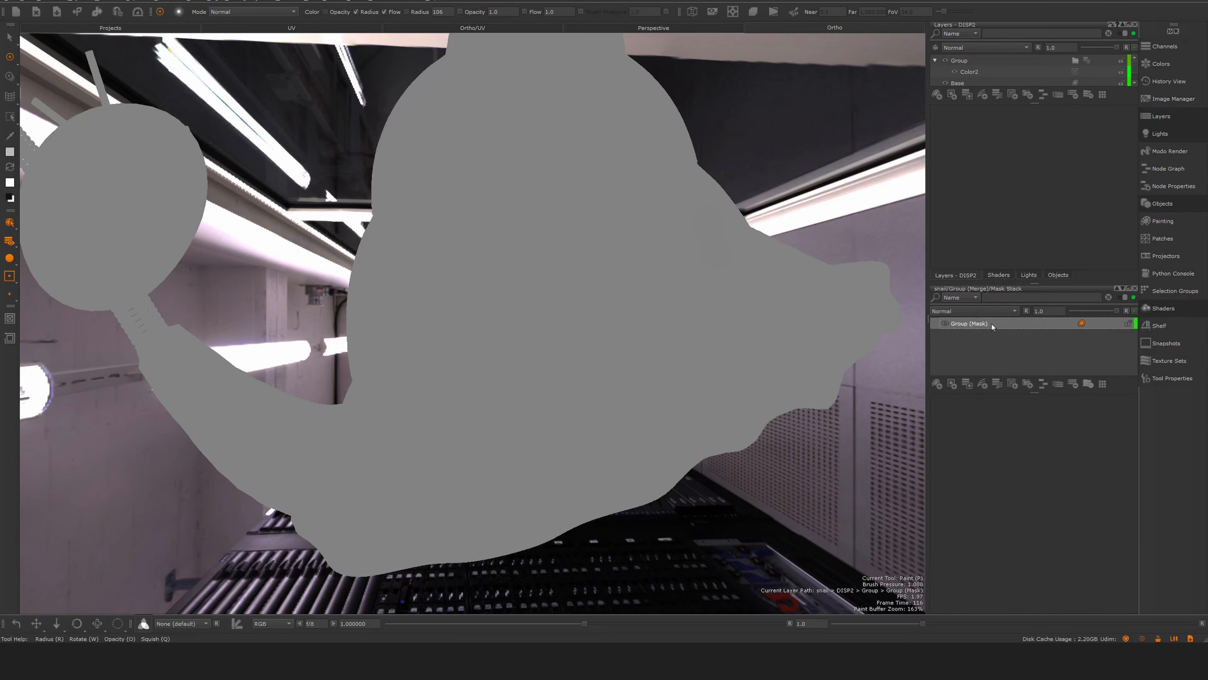
{"action": "key", "text": "ctrl+shift+n"}
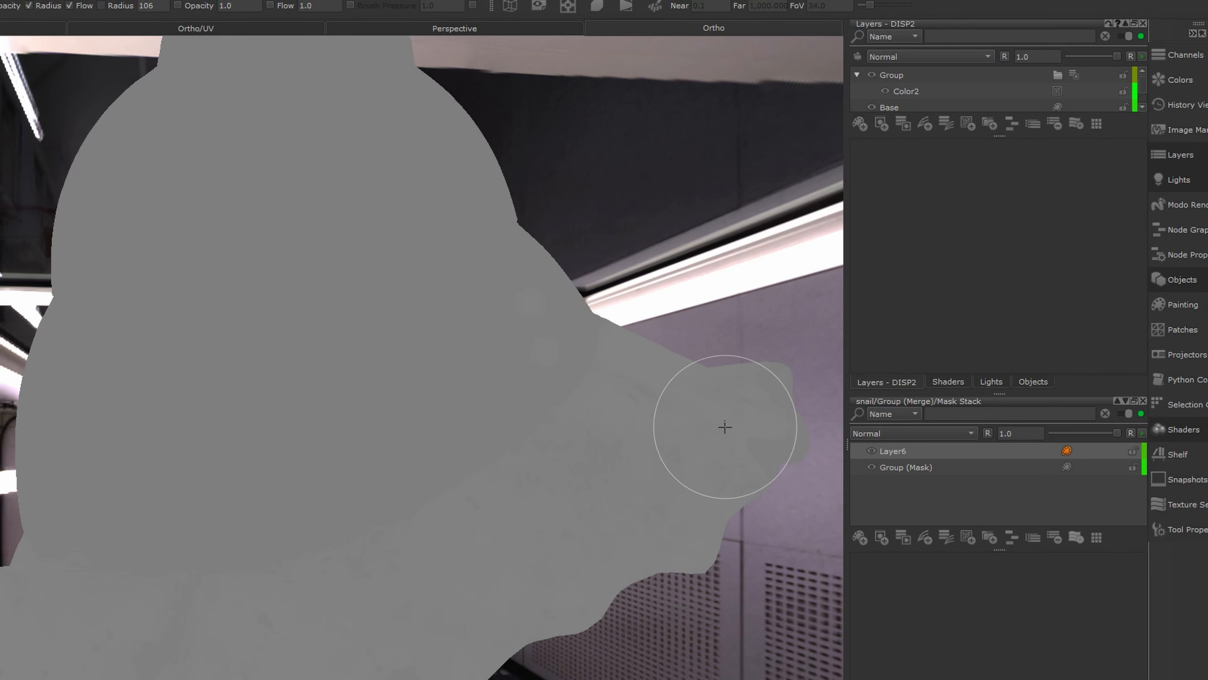
Switch the snail's display from the flat channel view to the DISP shader.
{"action": "left_click_drag", "start_coordinate": [501, 547], "coordinate": [270, 569], "text": "alt"}
{"action": "middle_click_drag", "start_coordinate": [160, 582], "coordinate": [289, 505], "text": "alt"}
{"action": "right_click_drag", "start_coordinate": [289, 504], "coordinate": [461, 540], "text": "alt"}
{"action": "left_click_drag", "start_coordinate": [462, 539], "coordinate": [445, 546], "text": "alt"}
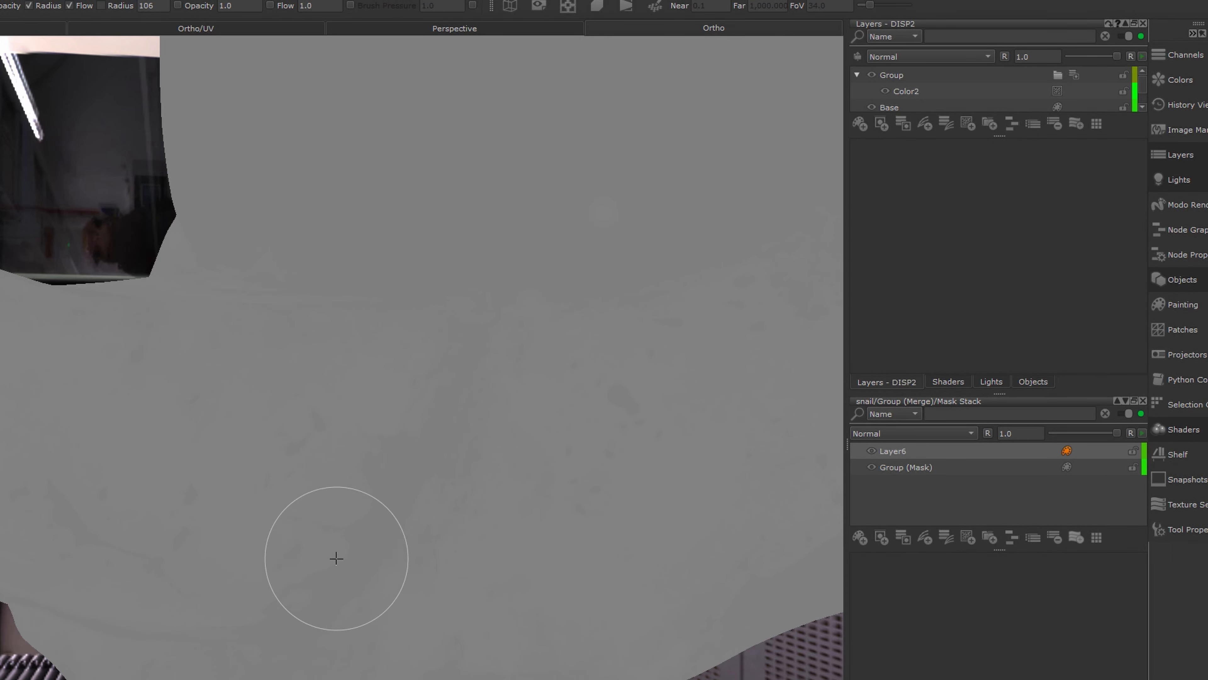
{"action": "middle_click_drag", "start_coordinate": [371, 529], "coordinate": [311, 548], "text": "alt"}
{"action": "scroll", "coordinate": [314, 546], "scroll_direction": "down", "scroll_amount": 3}
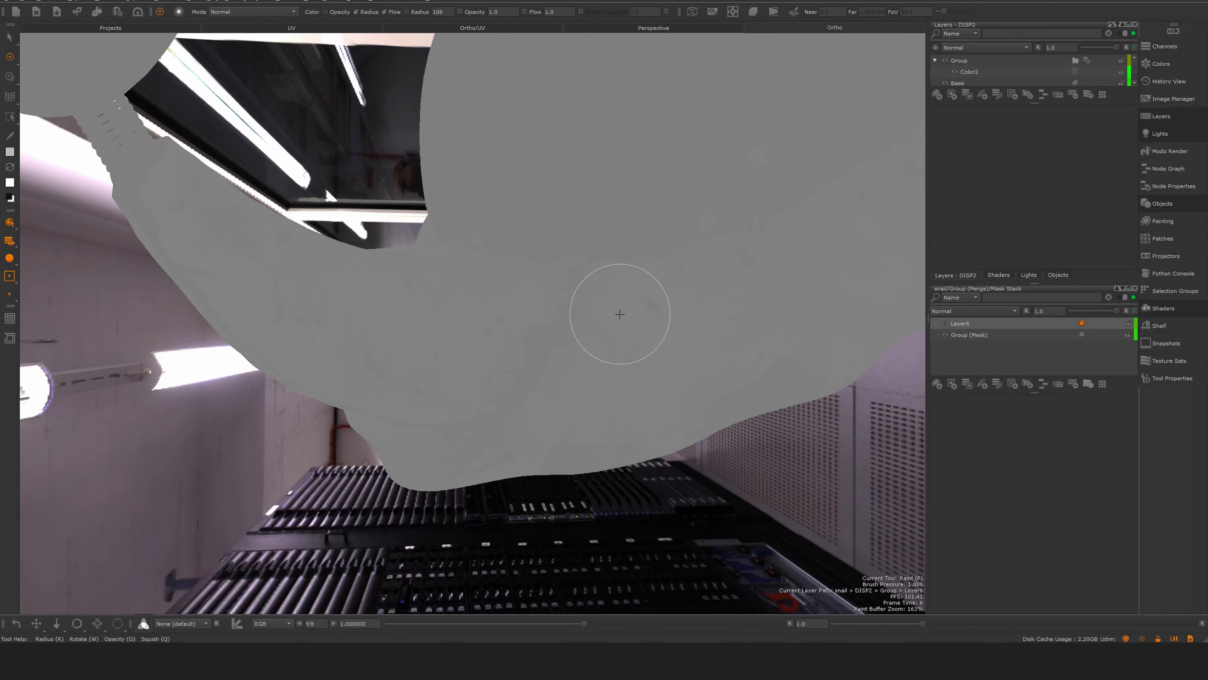
{"action": "key", "text": "n"}
{"action": "left_click", "coordinate": [325, 249]}
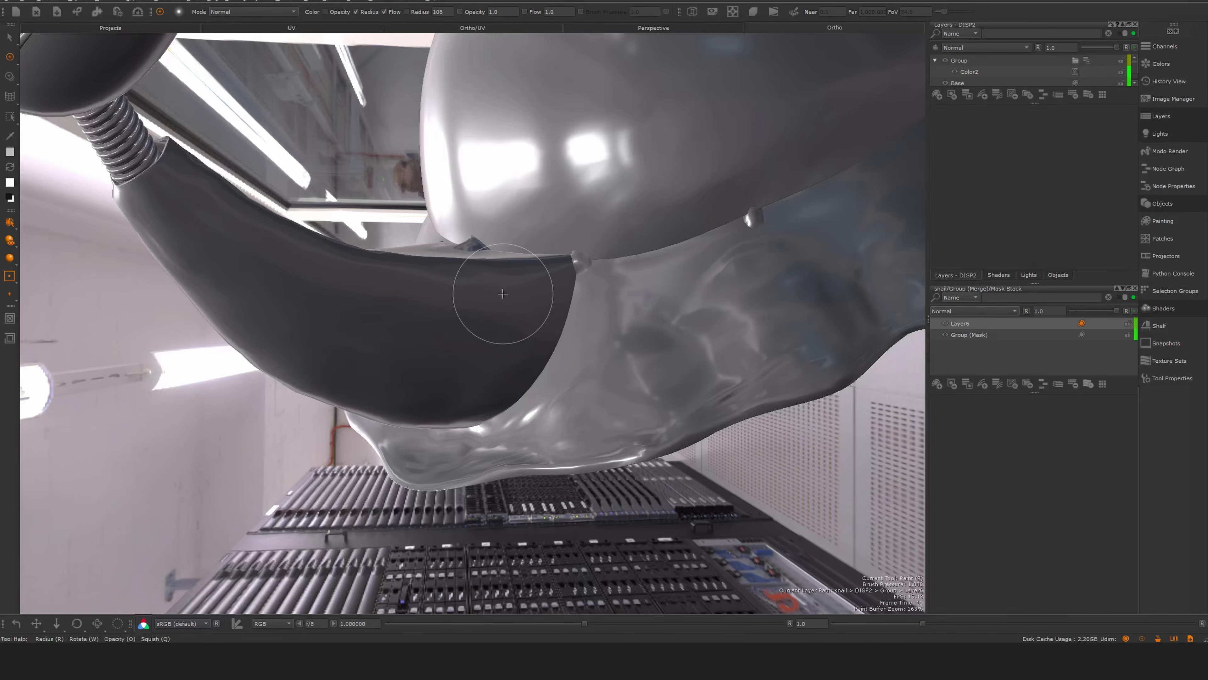
Open the bump settings of the DISP shader and enlarge the area showing its properties.
{"action": "mouse_move", "coordinate": [499, 277]}
{"action": "left_mouse_down", "text": "alt"}
{"action": "mouse_move", "coordinate": [575, 272]}
{"action": "mouse_move", "coordinate": [504, 272]}
{"action": "mouse_move", "coordinate": [515, 278]}
{"action": "left_mouse_up", "text": "alt"}
{"action": "middle_click_drag", "start_coordinate": [515, 278], "coordinate": [499, 302], "text": "alt"}
{"action": "left_click_drag", "start_coordinate": [499, 302], "coordinate": [534, 312], "text": "alt"}
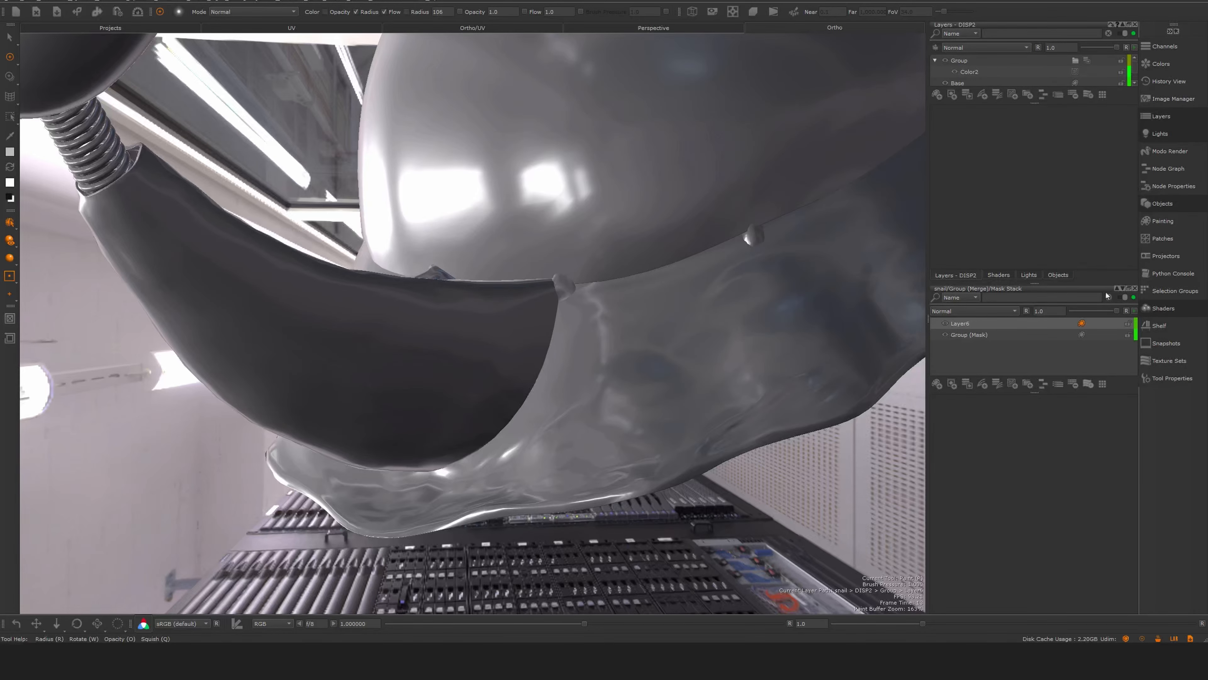
{"action": "left_click_drag", "start_coordinate": [737, 361], "coordinate": [815, 362], "text": "alt"}
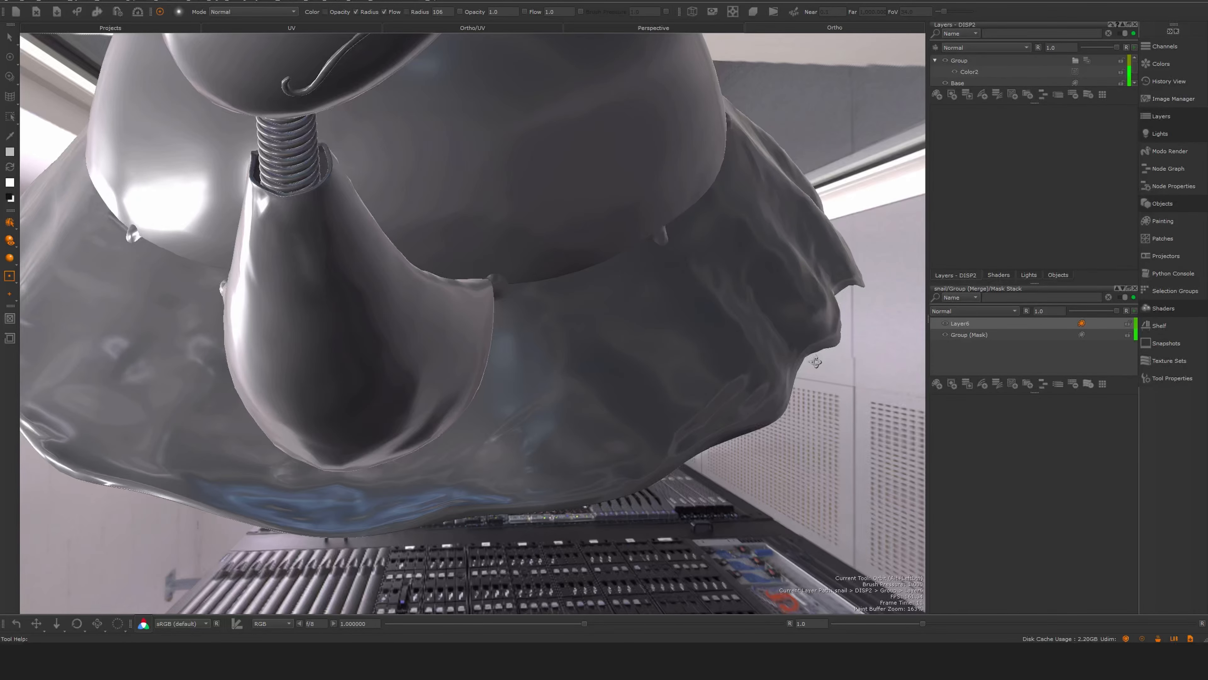
{"action": "left_click", "coordinate": [1163, 309]}
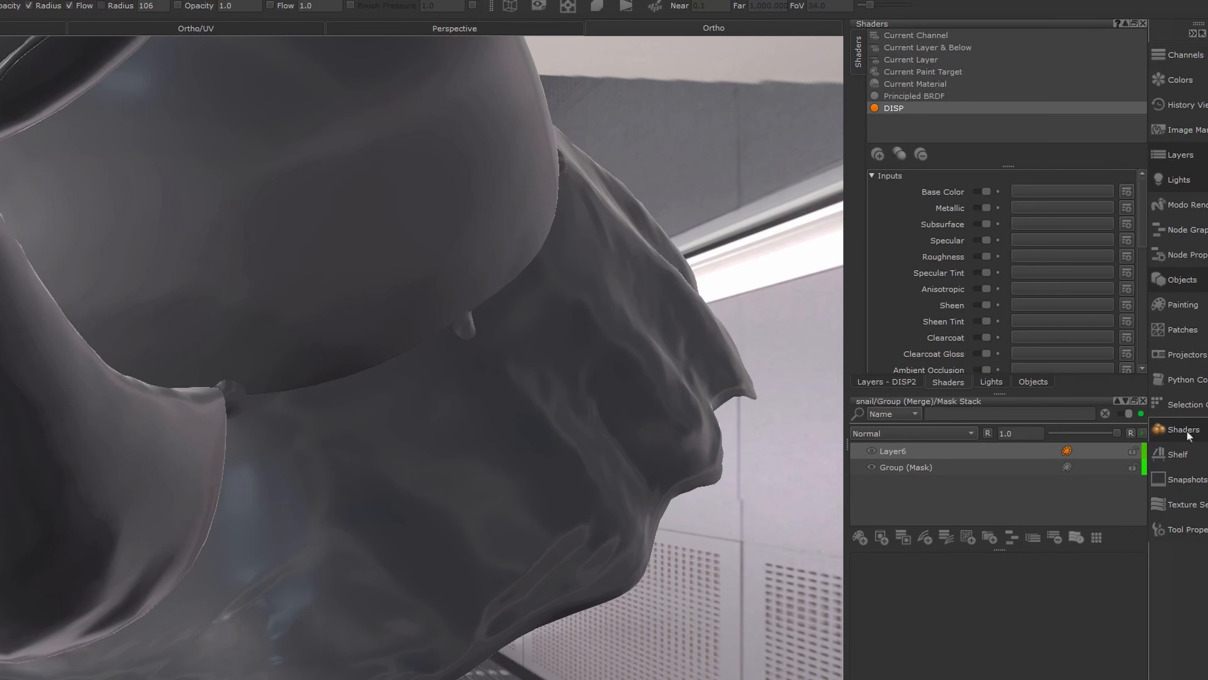
{"action": "left_click", "coordinate": [892, 108]}
{"action": "left_click_drag", "start_coordinate": [999, 394], "coordinate": [1005, 650]}
{"action": "left_click", "coordinate": [944, 573]}
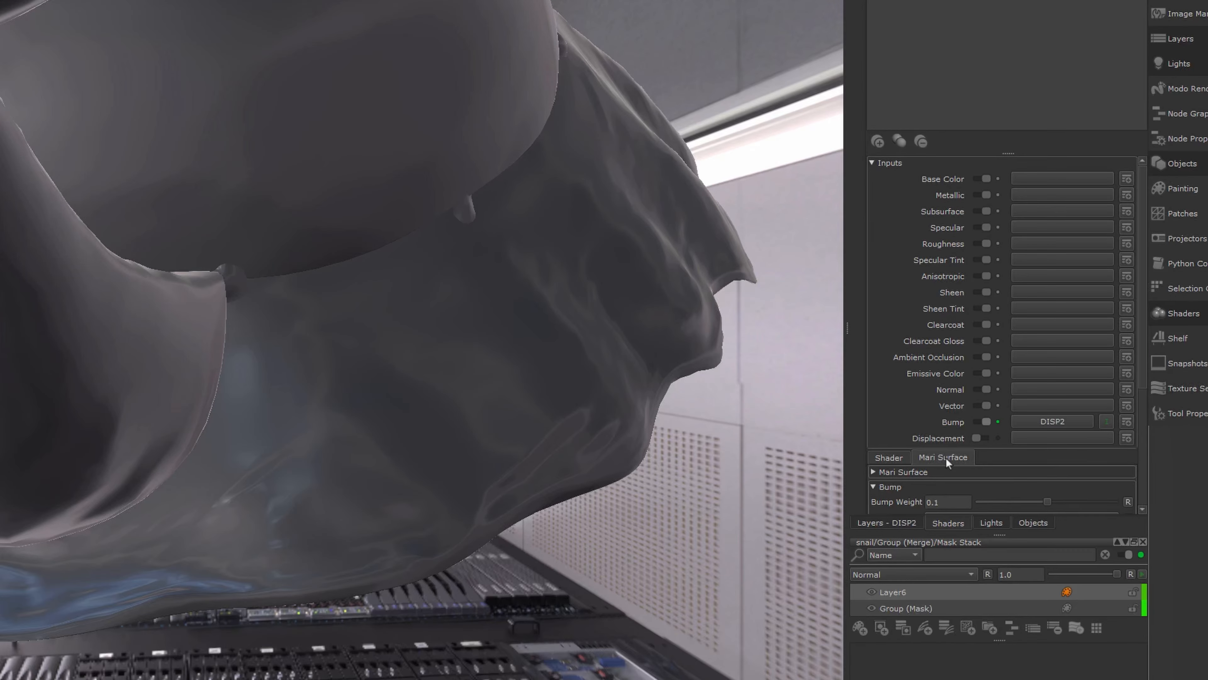
Try a bump weight of 10.0 on the DISP shader and check the neck and lower body.
{"action": "left_click_drag", "start_coordinate": [1049, 502], "coordinate": [1118, 501]}
{"action": "left_click_drag", "start_coordinate": [580, 456], "coordinate": [443, 453], "text": "alt"}
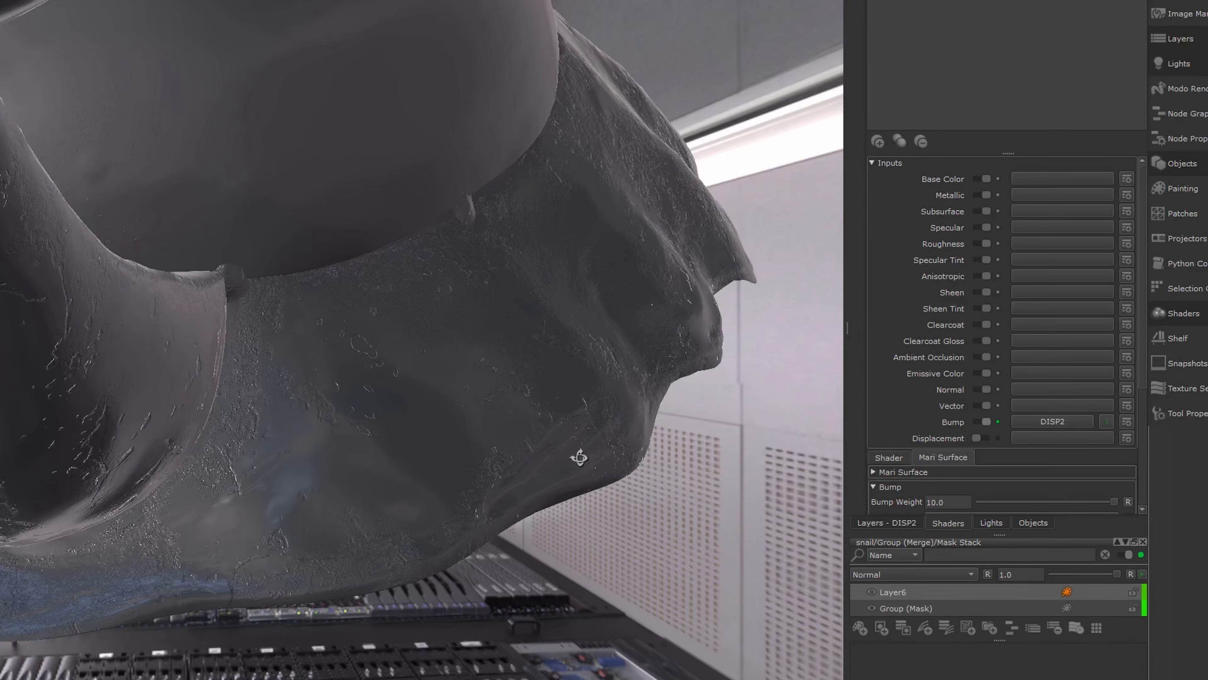
{"action": "left_click_drag", "start_coordinate": [645, 406], "coordinate": [657, 405], "text": "alt"}
{"action": "middle_click_drag", "start_coordinate": [658, 406], "coordinate": [661, 362], "text": "alt"}
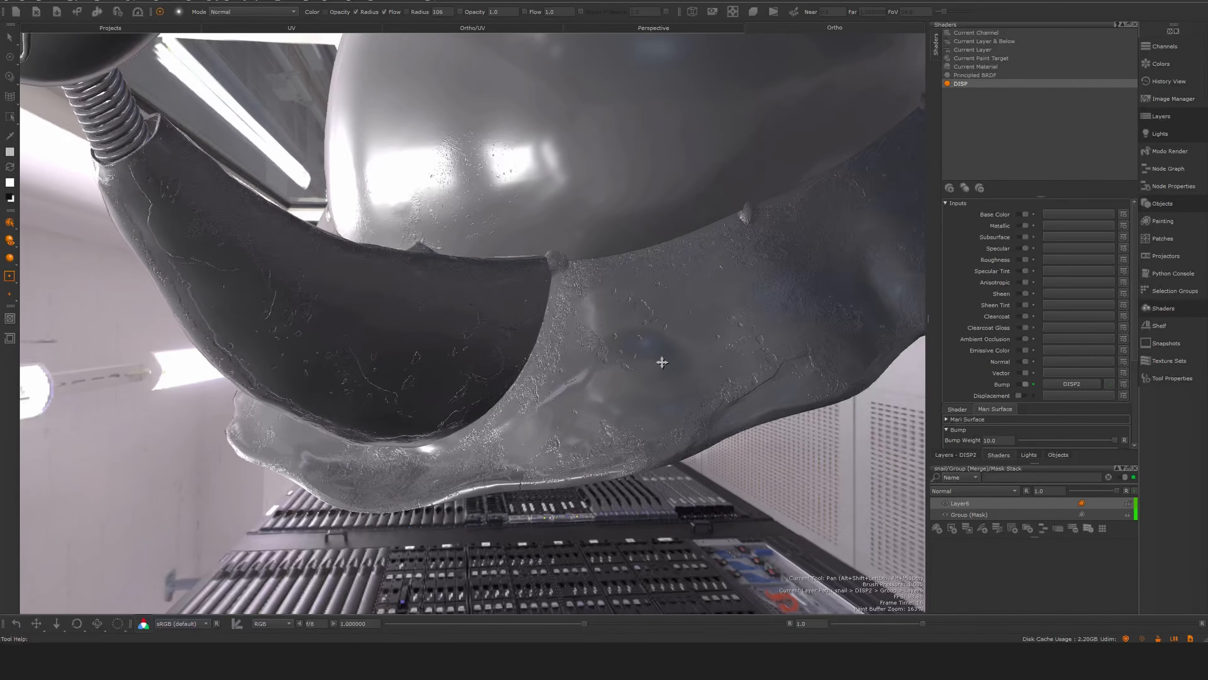
{"action": "right_click_drag", "start_coordinate": [661, 362], "coordinate": [696, 359], "text": "alt"}
{"action": "left_click_drag", "start_coordinate": [696, 359], "coordinate": [688, 366], "text": "alt"}
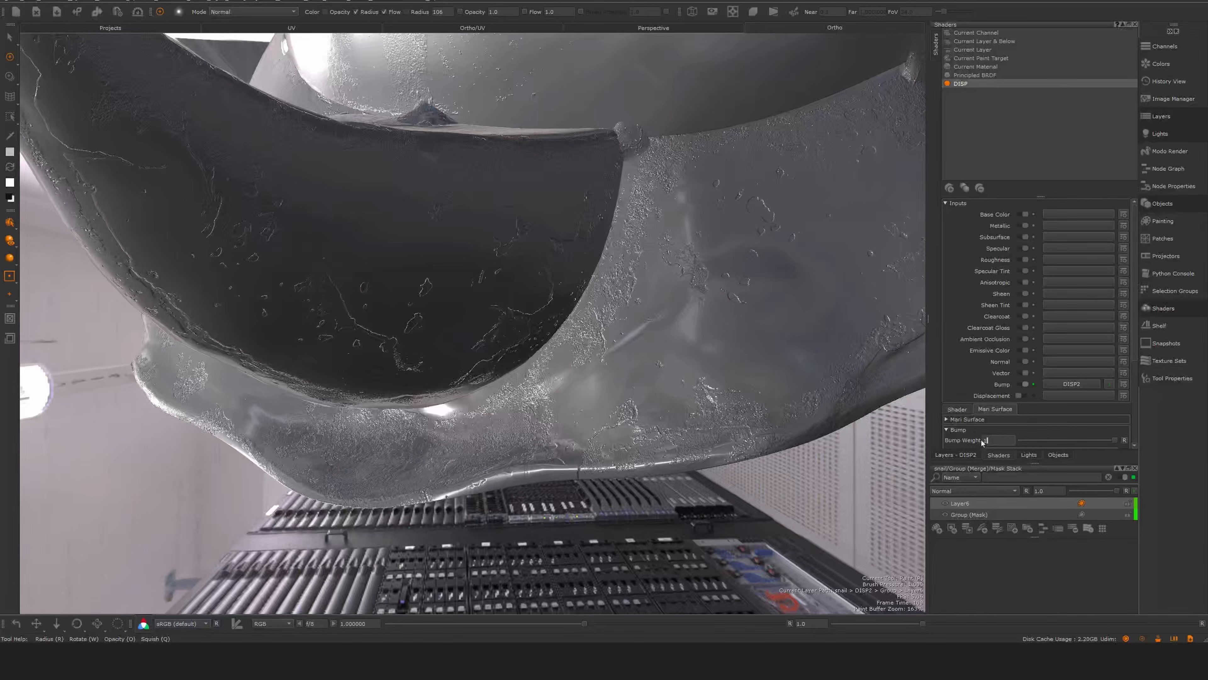
Set the DISP shader's bump weight to 1.0 and examine the relief on the lower body up close.
{"action": "key", "text": "Return"}
{"action": "left_click_drag", "start_coordinate": [698, 364], "coordinate": [643, 365], "text": "alt"}
{"action": "middle_click_drag", "start_coordinate": [643, 365], "coordinate": [542, 307], "text": "alt"}
{"action": "right_click_drag", "start_coordinate": [542, 307], "coordinate": [583, 327], "text": "alt"}
{"action": "mouse_move", "coordinate": [583, 326]}
{"action": "left_mouse_down", "text": "alt"}
{"action": "mouse_move", "coordinate": [613, 329]}
{"action": "mouse_move", "coordinate": [570, 336]}
{"action": "left_mouse_up", "text": "alt"}
{"action": "middle_click_drag", "start_coordinate": [571, 336], "coordinate": [529, 291], "text": "alt"}
{"action": "right_click_drag", "start_coordinate": [529, 290], "coordinate": [575, 292], "text": "alt"}
{"action": "mouse_move", "coordinate": [575, 292]}
{"action": "left_mouse_down", "text": "alt"}
{"action": "mouse_move", "coordinate": [575, 170]}
{"action": "mouse_move", "coordinate": [575, 331]}
{"action": "left_mouse_up", "text": "alt"}
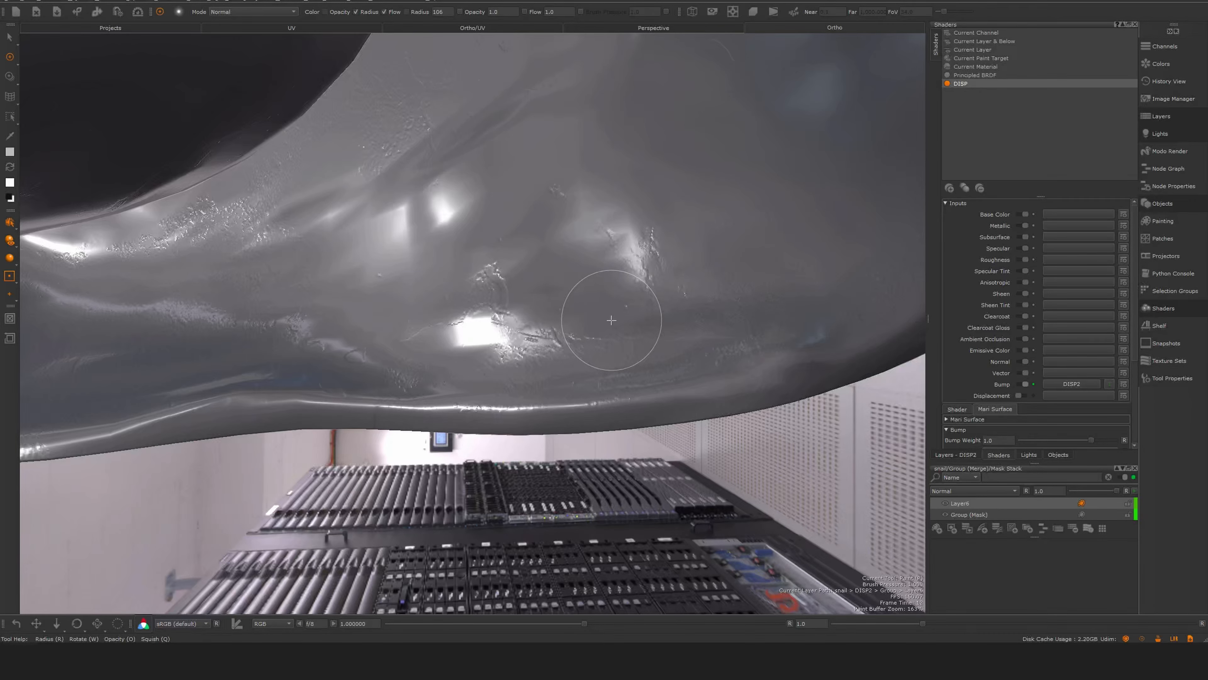
Pick a soft brush from Mari's Basic Brushes in the shelf and bring up the DISP2 layer stack.
{"action": "key", "text": "k"}
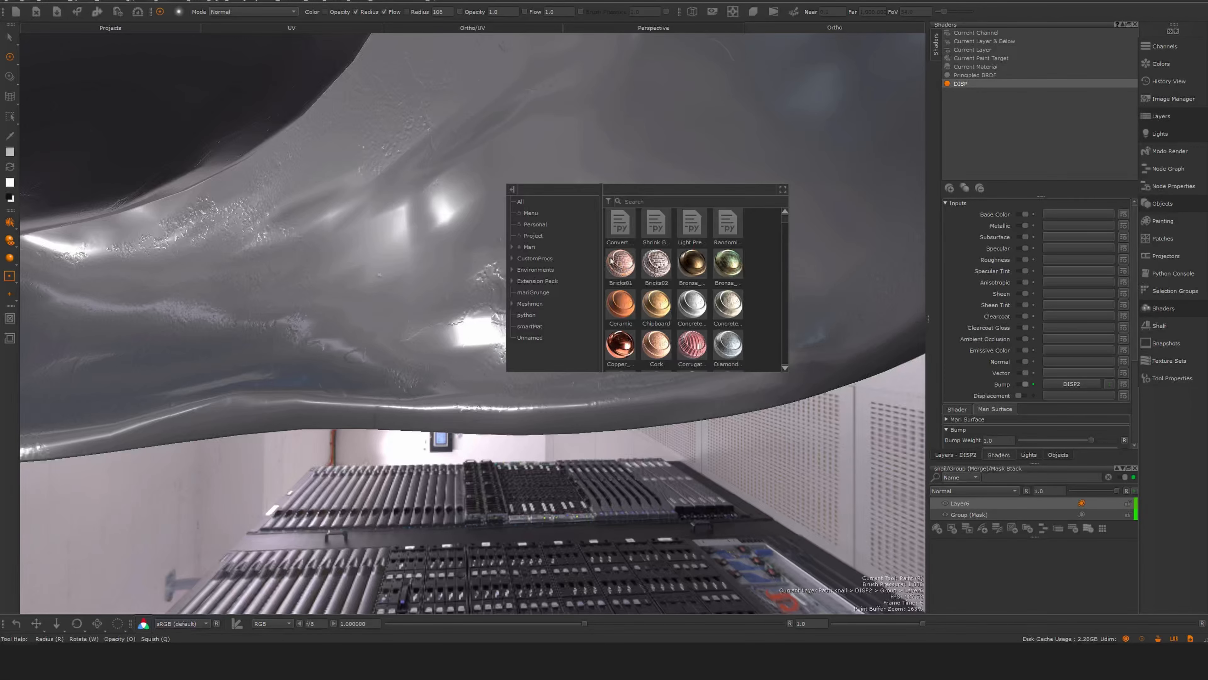
{"action": "left_click", "coordinate": [522, 244]}
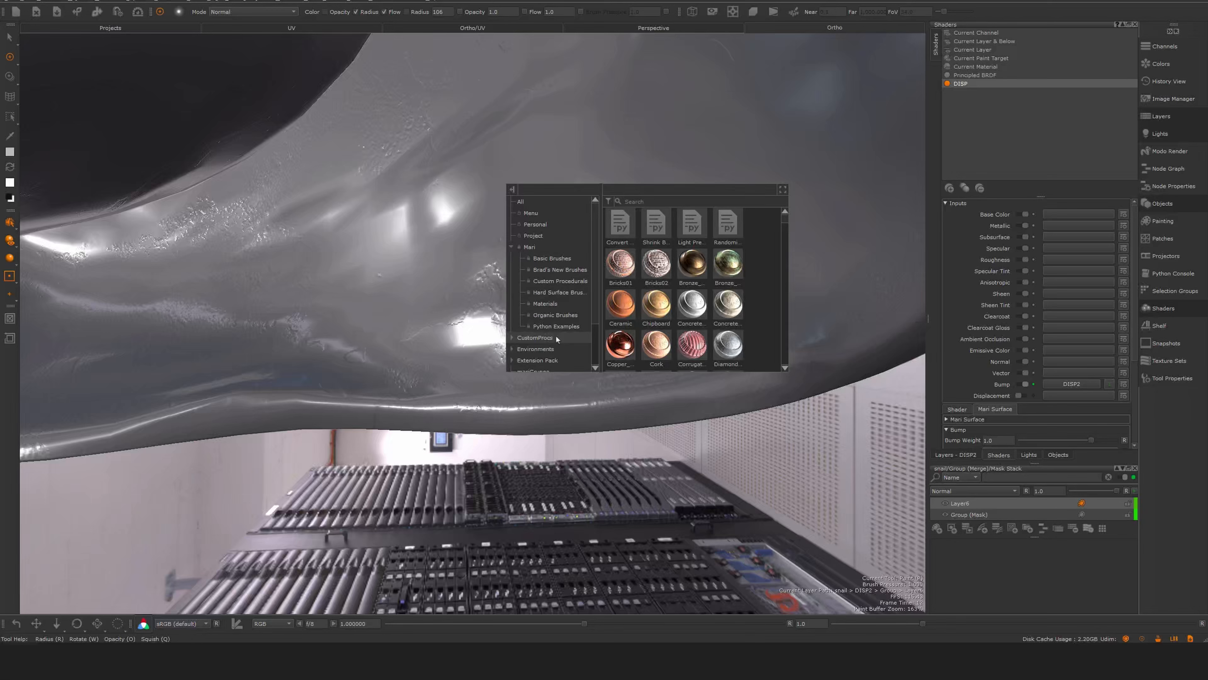
{"action": "left_click", "coordinate": [555, 257]}
{"action": "left_click_drag", "start_coordinate": [783, 292], "coordinate": [784, 336]}
{"action": "left_click", "coordinate": [729, 316]}
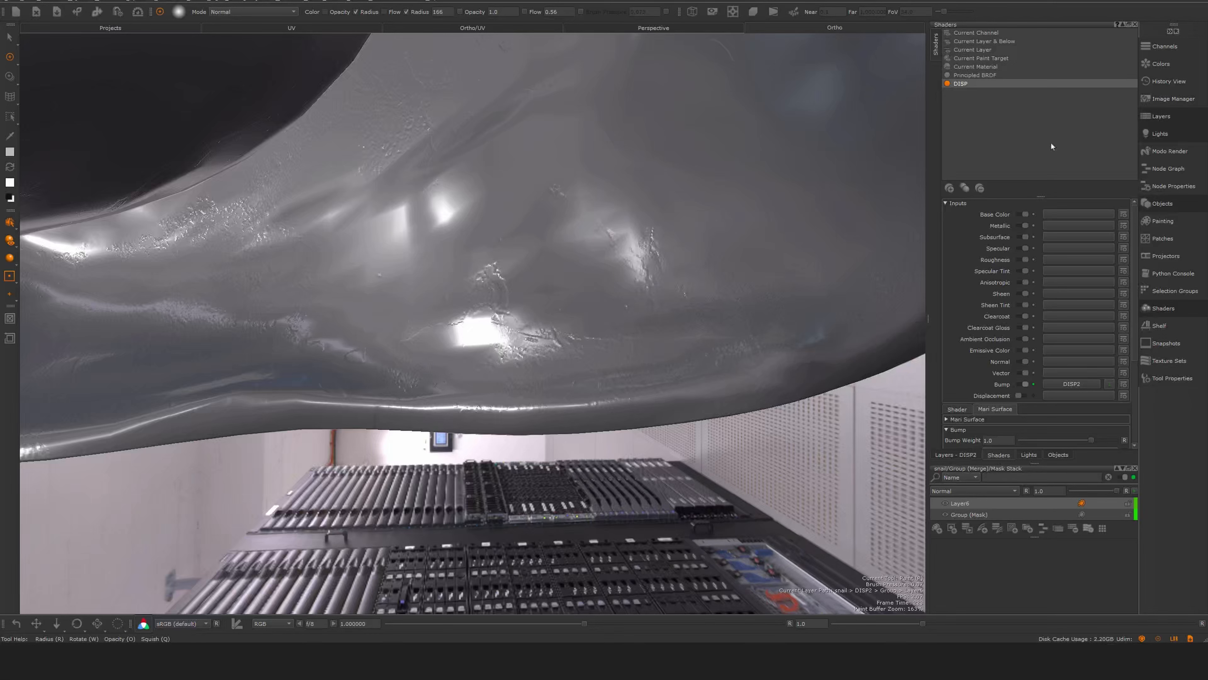
{"action": "left_click", "coordinate": [1161, 116]}
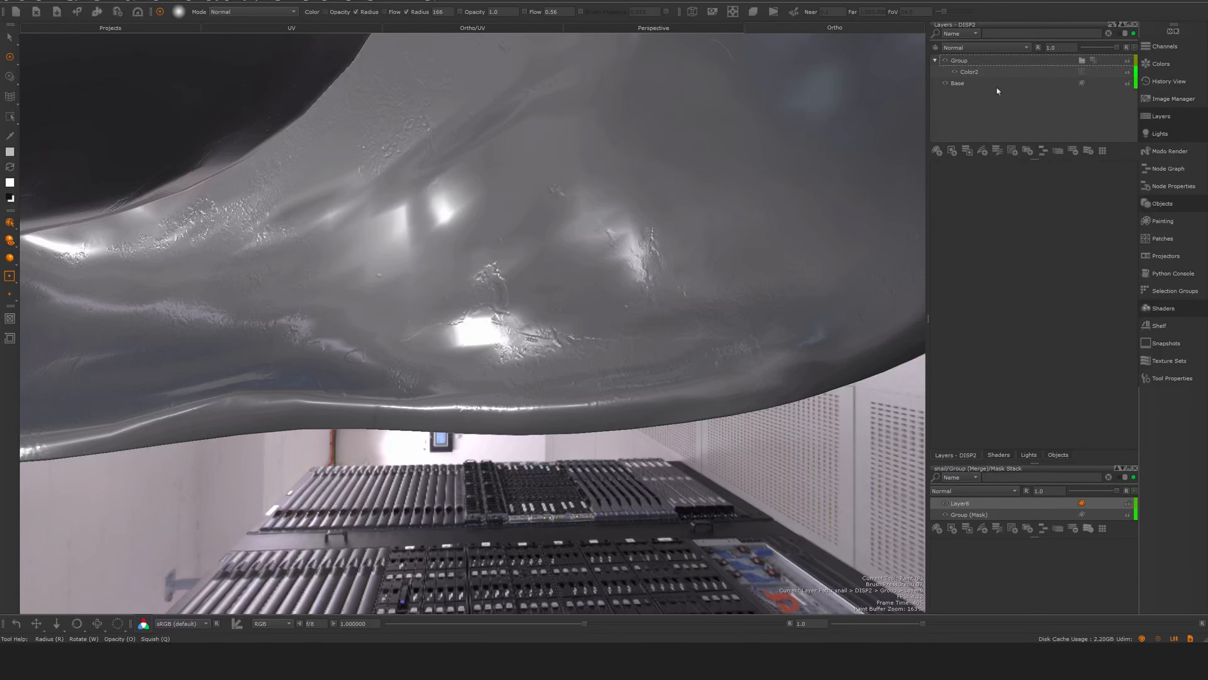
Add a paint layer above Color2 in the DISP2 group and try a first stroke on the lower body.
{"action": "left_click", "coordinate": [973, 71]}
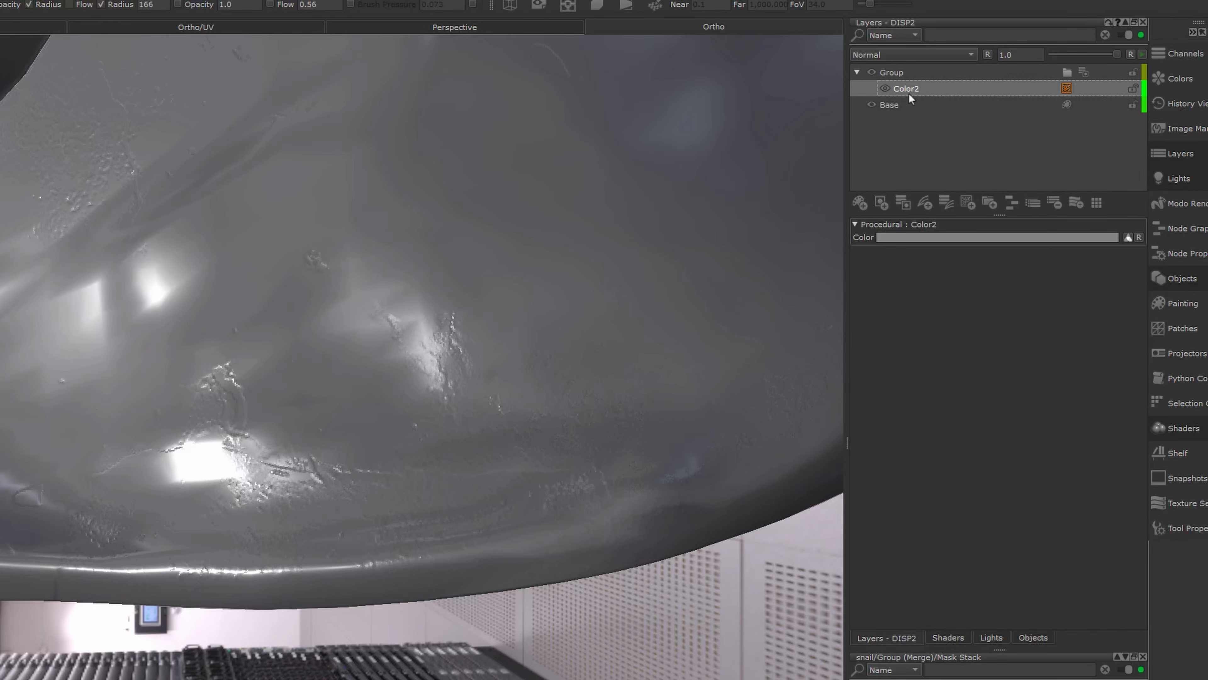
{"action": "left_click", "coordinate": [859, 203]}
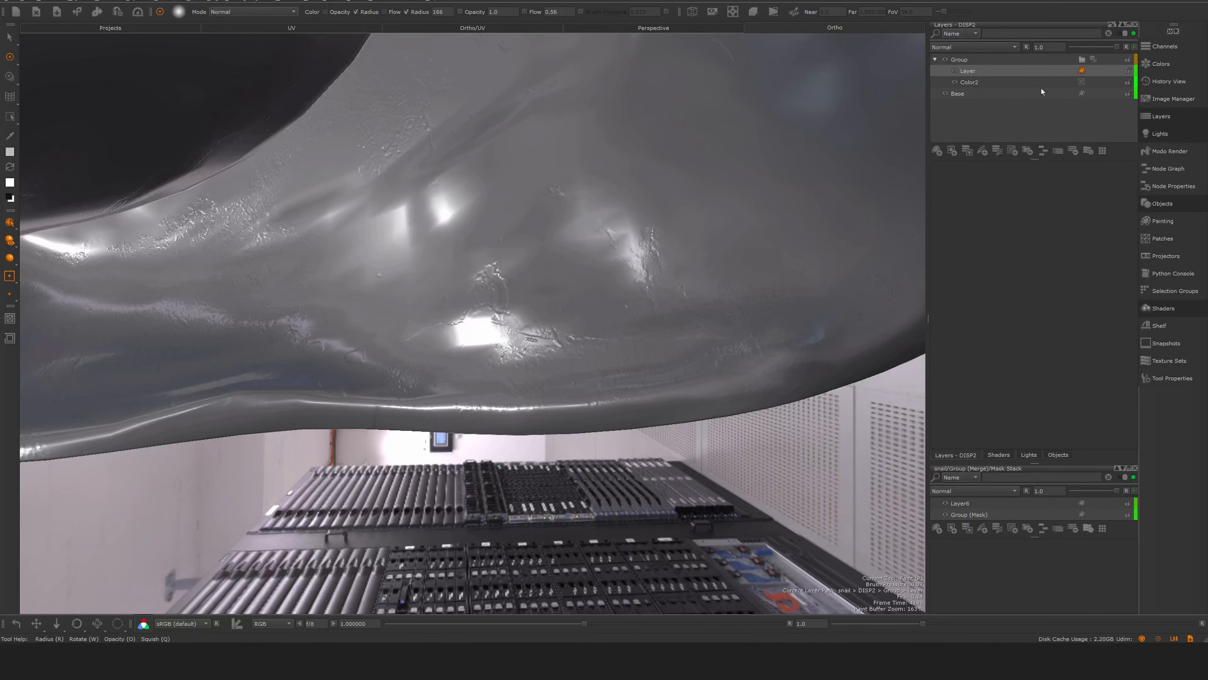
{"action": "mouse_move", "coordinate": [538, 303]}
{"action": "right_mouse_down", "text": "alt"}
{"action": "mouse_move", "coordinate": [669, 208]}
{"action": "mouse_move", "coordinate": [686, 289]}
{"action": "right_mouse_up", "text": "alt"}
{"action": "mouse_move", "coordinate": [768, 267]}
{"action": "left_mouse_down"}
{"action": "mouse_move", "coordinate": [595, 362]}
{"action": "mouse_move", "coordinate": [720, 261]}
{"action": "mouse_move", "coordinate": [785, 167]}
{"action": "mouse_move", "coordinate": [809, 238]}
{"action": "mouse_move", "coordinate": [875, 267]}
{"action": "mouse_move", "coordinate": [849, 262]}
{"action": "left_mouse_up"}
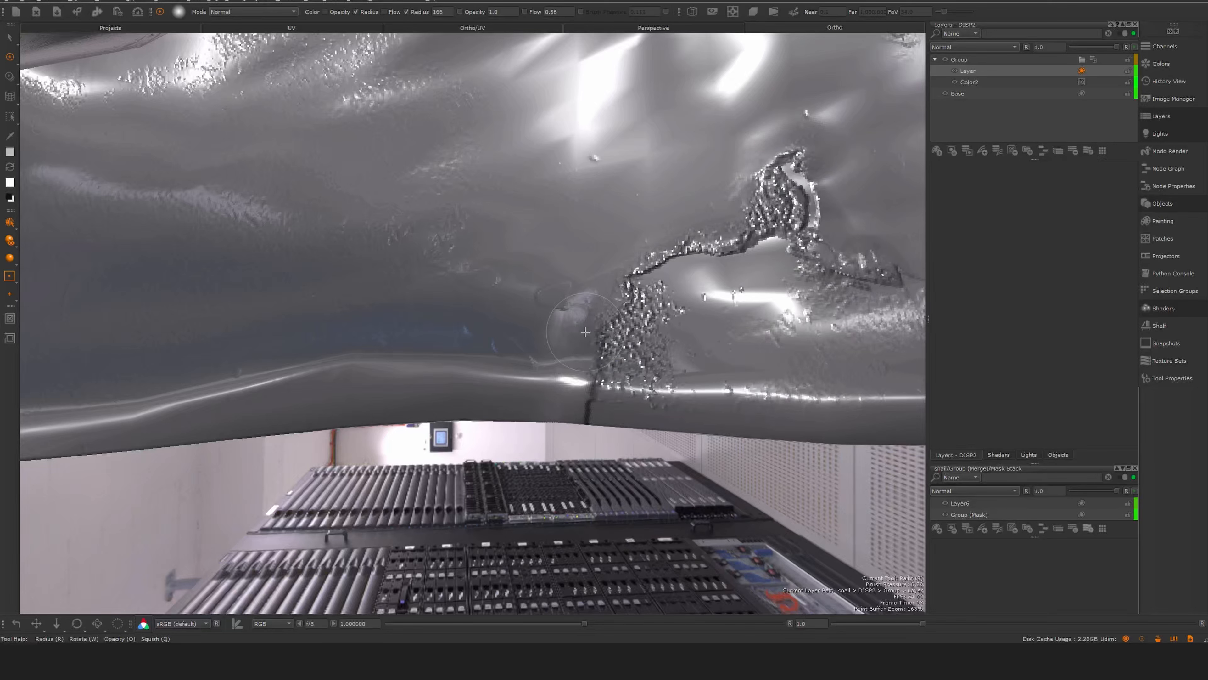
{"action": "key", "text": "ctrl+z"}
Reduce the brush radius to 66 and paint short displacement strokes along the lower body's cracks.
{"action": "mouse_move", "coordinate": [588, 328]}
{"action": "left_mouse_down", "text": "alt"}
{"action": "mouse_move", "coordinate": [616, 304]}
{"action": "mouse_move", "coordinate": [608, 366]}
{"action": "mouse_move", "coordinate": [553, 307]}
{"action": "left_mouse_up", "text": "alt"}
{"action": "key", "text": "r"}
{"action": "left_click_drag", "start_coordinate": [450, 343], "coordinate": [451, 365]}
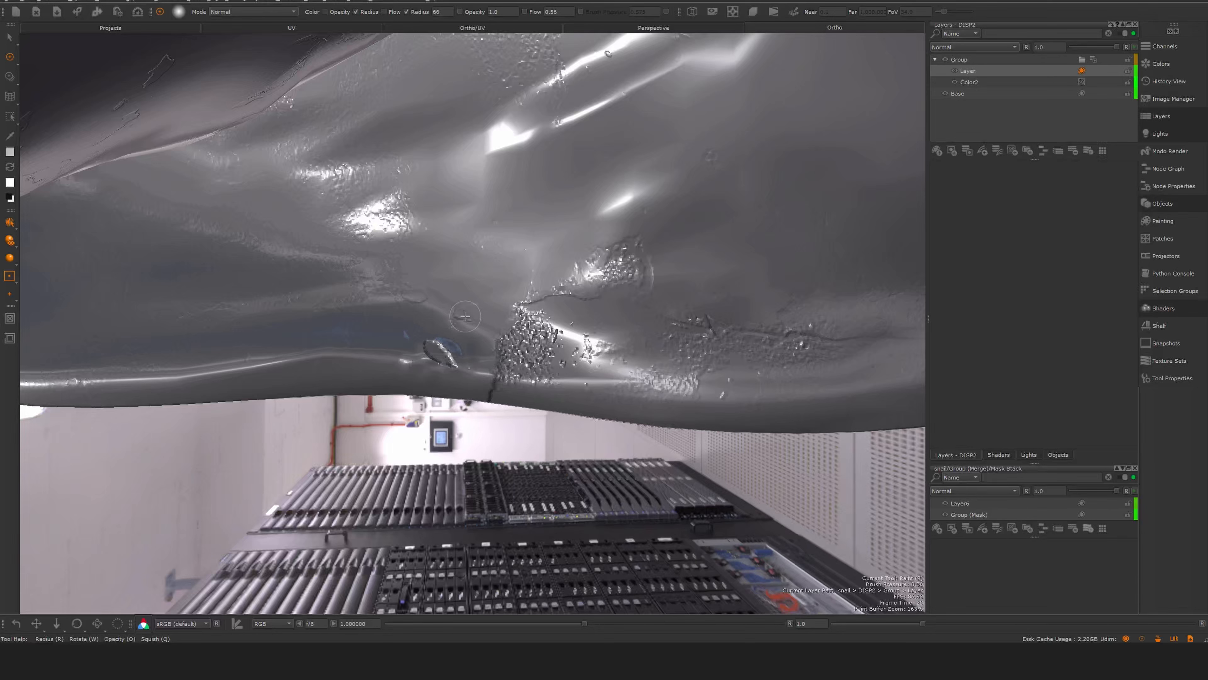
{"action": "left_click_drag", "start_coordinate": [521, 299], "coordinate": [620, 295]}
{"action": "left_click_drag", "start_coordinate": [692, 326], "coordinate": [870, 330]}
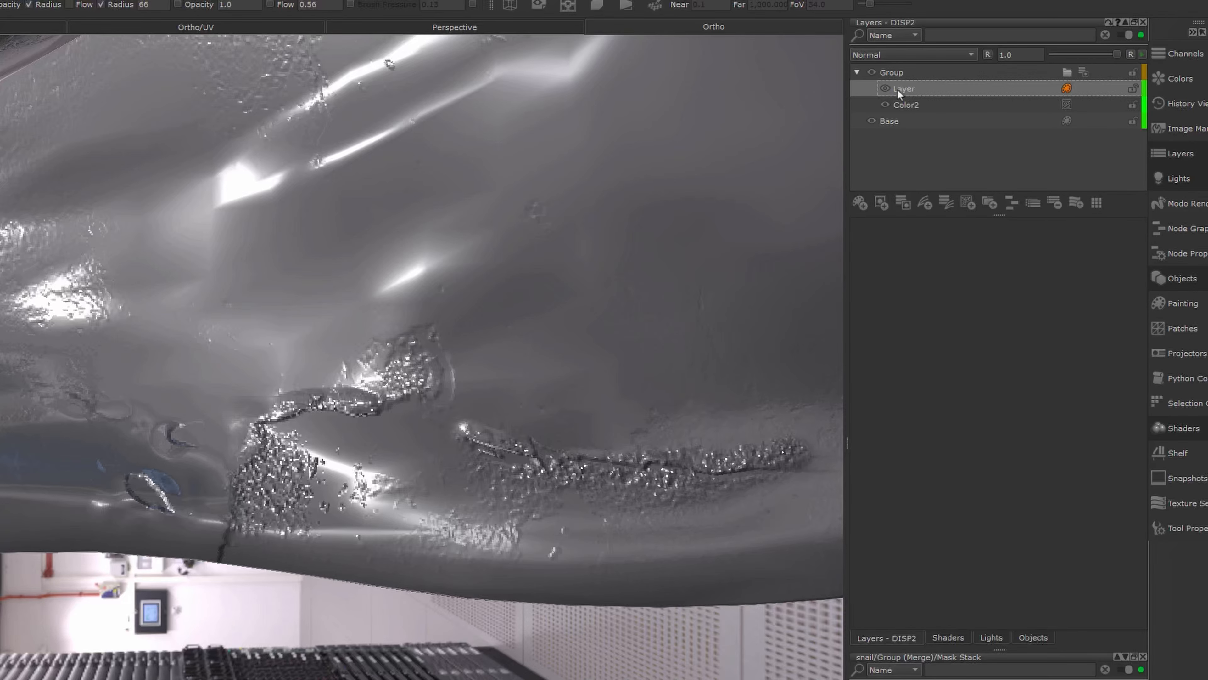
Try the DISP2 paint layer at 0.865 opacity, reset it to 1.0, and look over the painted relief on the body.
{"action": "mouse_move", "coordinate": [1114, 58]}
{"action": "left_mouse_down"}
{"action": "mouse_move", "coordinate": [1054, 54]}
{"action": "mouse_move", "coordinate": [1097, 57]}
{"action": "left_mouse_up"}
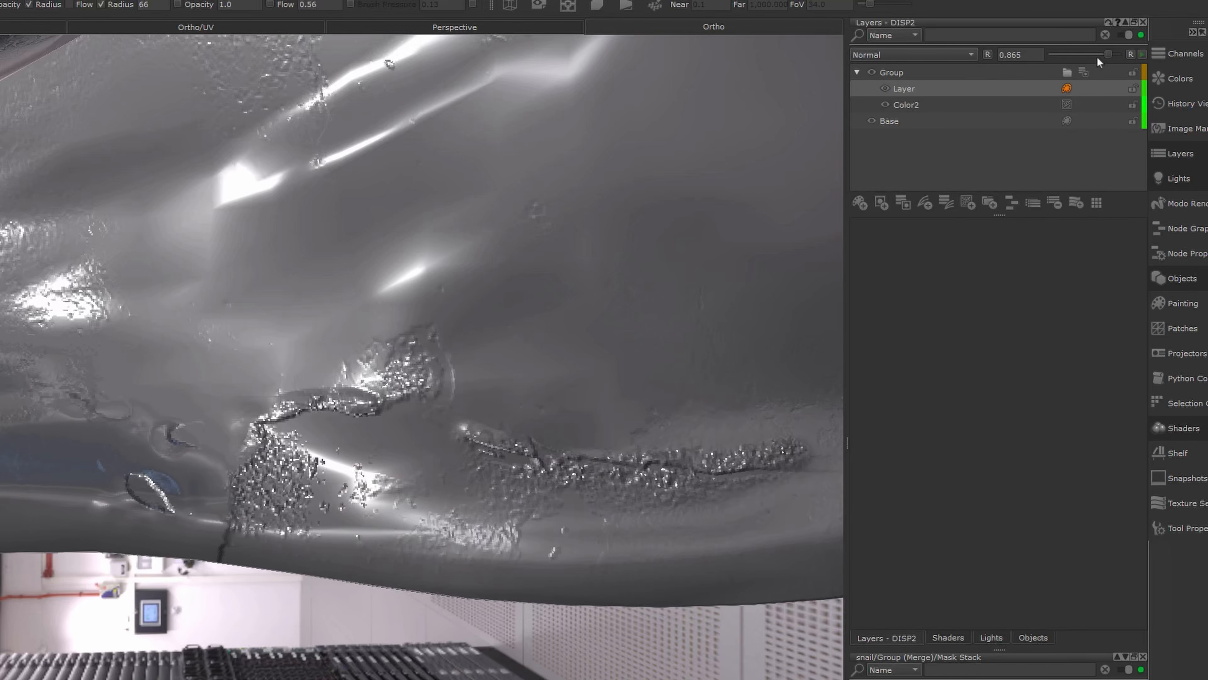
{"action": "left_click", "coordinate": [1131, 54]}
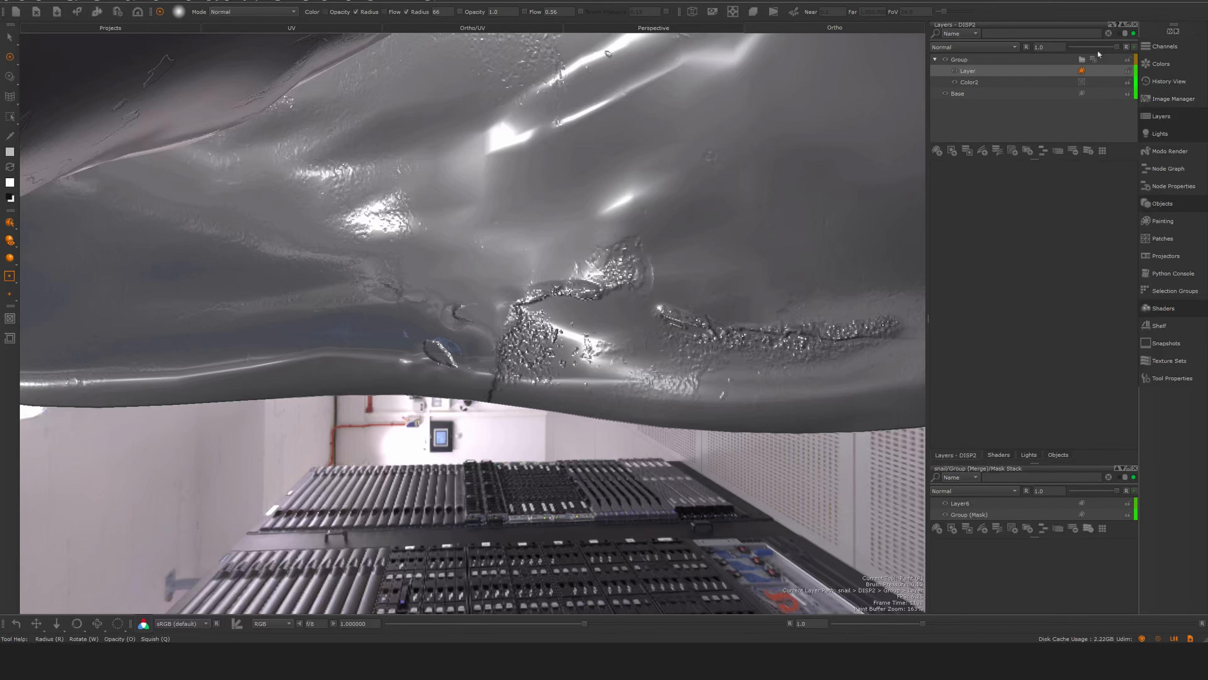
{"action": "left_click_drag", "start_coordinate": [745, 235], "coordinate": [740, 254], "text": "alt"}
{"action": "right_click_drag", "start_coordinate": [725, 254], "coordinate": [633, 238], "text": "alt"}
{"action": "left_click_drag", "start_coordinate": [633, 238], "coordinate": [669, 254], "text": "alt"}
{"action": "right_click_drag", "start_coordinate": [669, 254], "coordinate": [614, 262], "text": "alt"}
{"action": "middle_click_drag", "start_coordinate": [613, 262], "coordinate": [610, 282], "text": "alt"}
{"action": "left_click_drag", "start_coordinate": [610, 282], "coordinate": [619, 278], "text": "alt"}
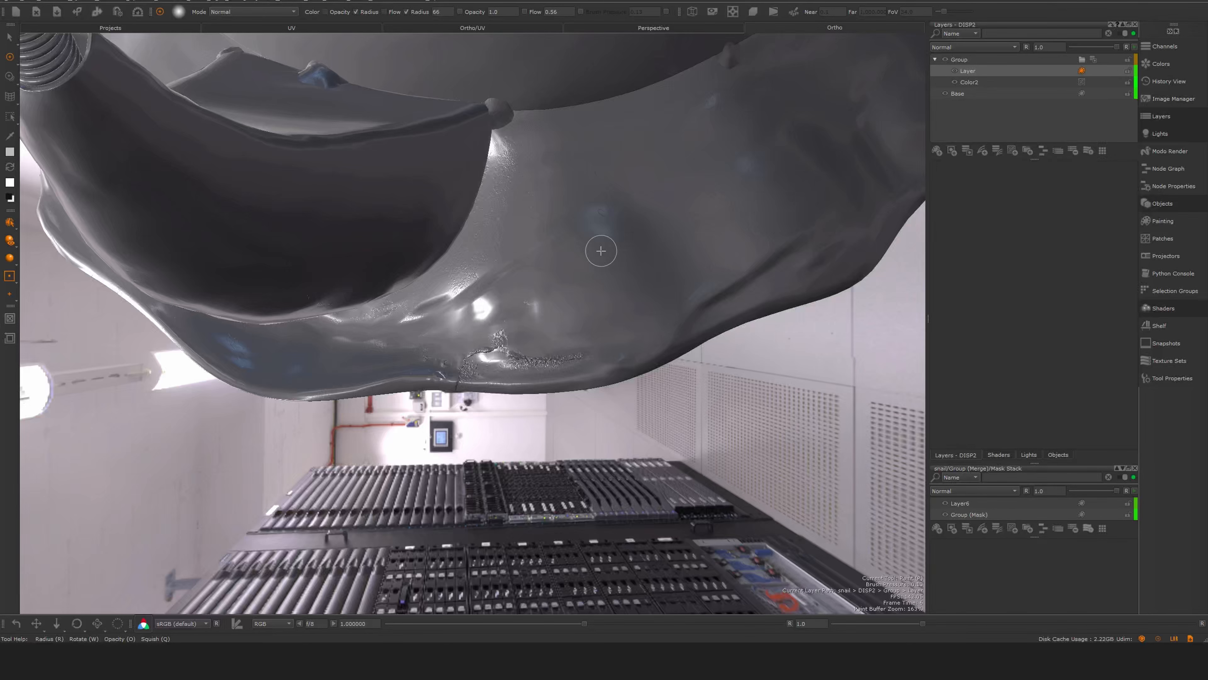
Set the DISP shader's Bump input to the DISP channel and check the cracks on the neck.
{"action": "key", "text": "u"}
{"action": "left_click", "coordinate": [1173, 309]}
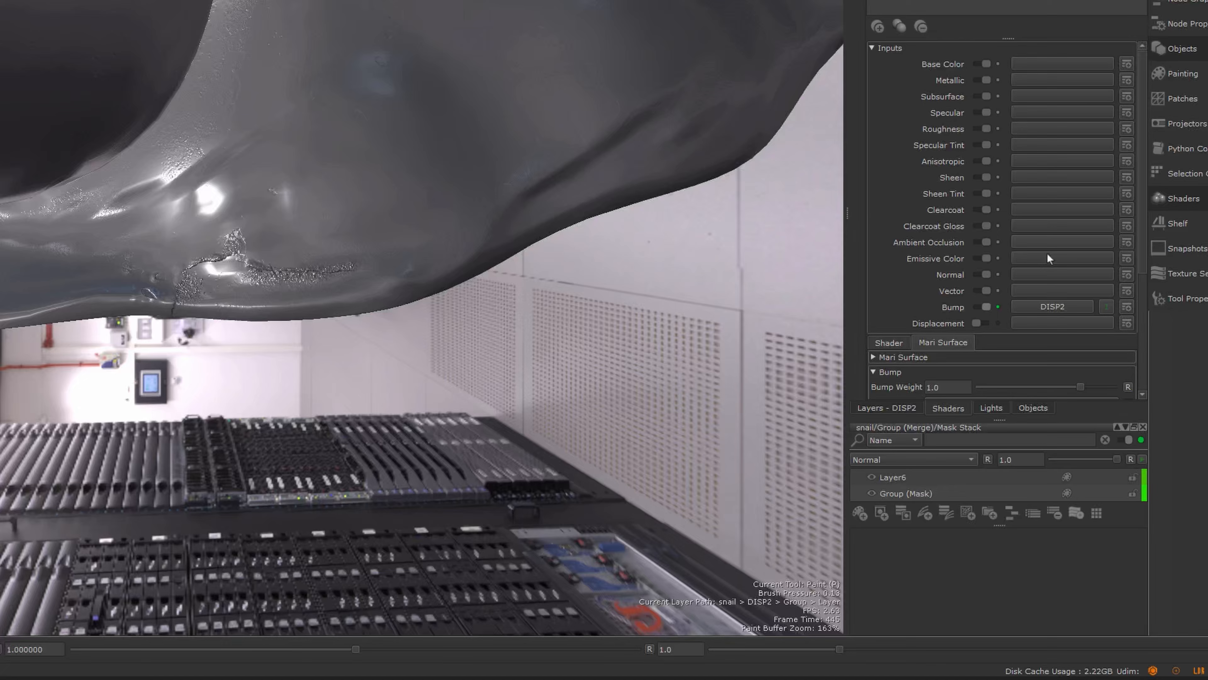
{"action": "left_click", "coordinate": [1052, 306]}
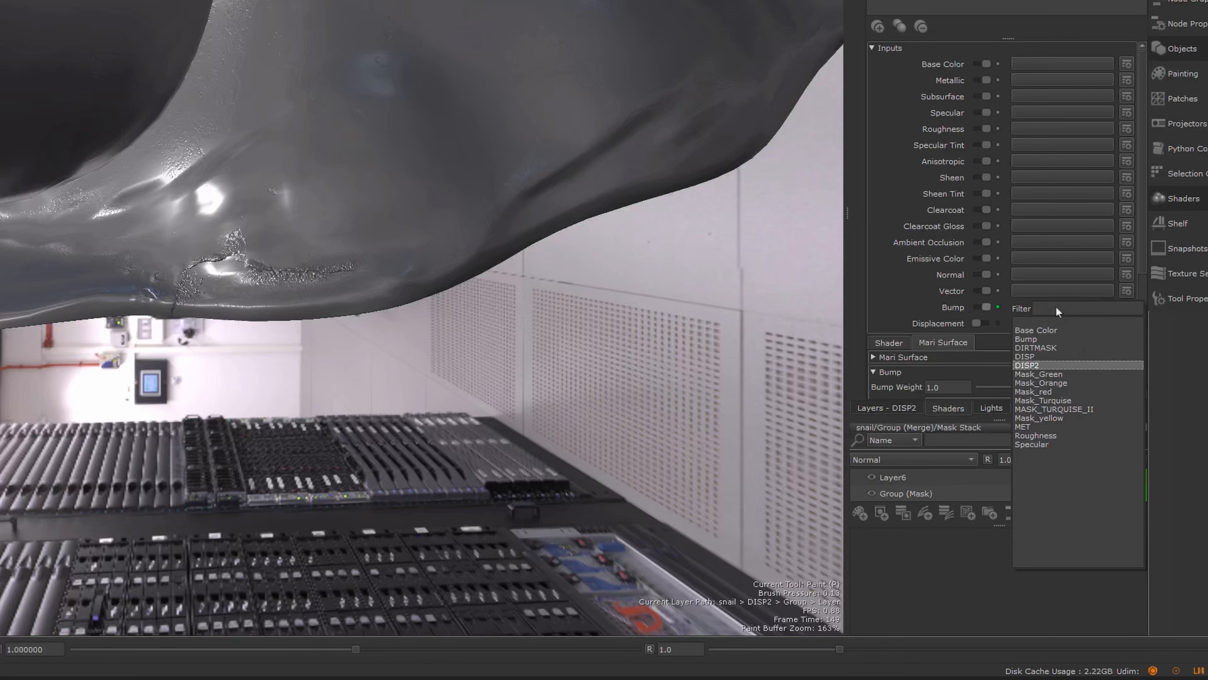
{"action": "left_click", "coordinate": [1032, 357]}
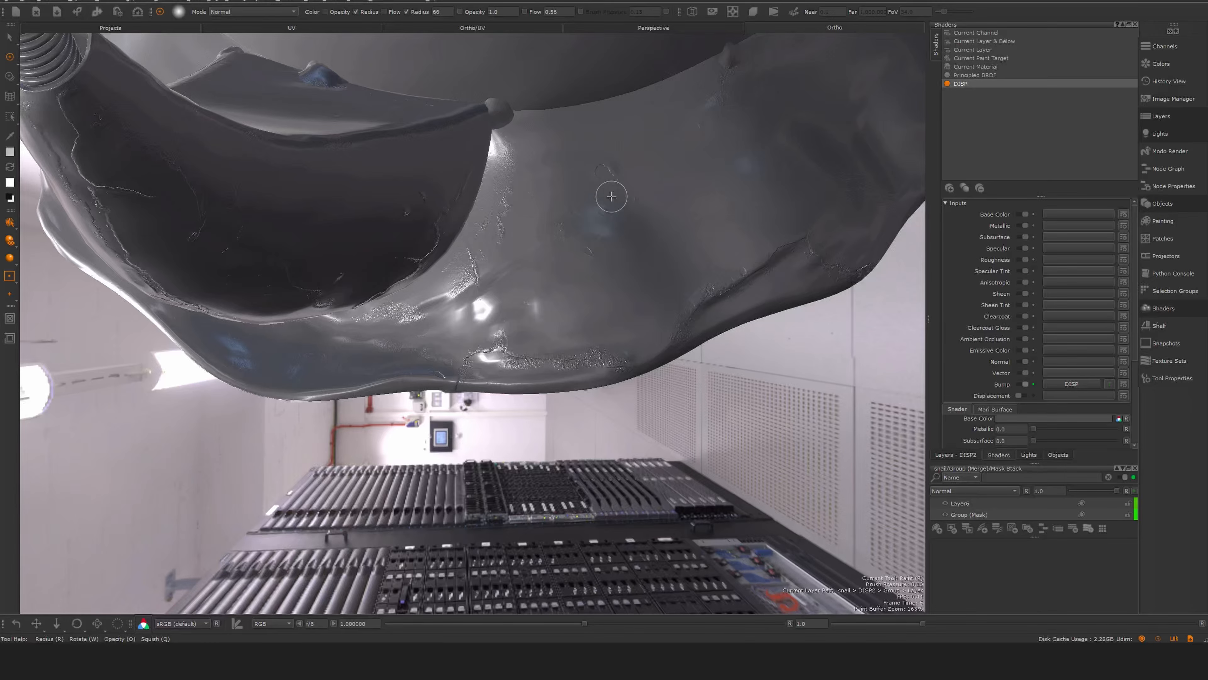
{"action": "mouse_move", "coordinate": [612, 196]}
{"action": "left_mouse_down", "text": "alt"}
{"action": "mouse_move", "coordinate": [658, 233]}
{"action": "mouse_move", "coordinate": [515, 278]}
{"action": "mouse_move", "coordinate": [553, 311]}
{"action": "left_mouse_up", "text": "alt"}
{"action": "middle_click_drag", "start_coordinate": [552, 311], "coordinate": [569, 293], "text": "alt"}
{"action": "mouse_move", "coordinate": [570, 294]}
{"action": "left_mouse_down", "text": "alt"}
{"action": "mouse_move", "coordinate": [628, 316]}
{"action": "mouse_move", "coordinate": [596, 268]}
{"action": "mouse_move", "coordinate": [618, 294]}
{"action": "mouse_move", "coordinate": [489, 331]}
{"action": "mouse_move", "coordinate": [595, 324]}
{"action": "left_mouse_up", "text": "alt"}
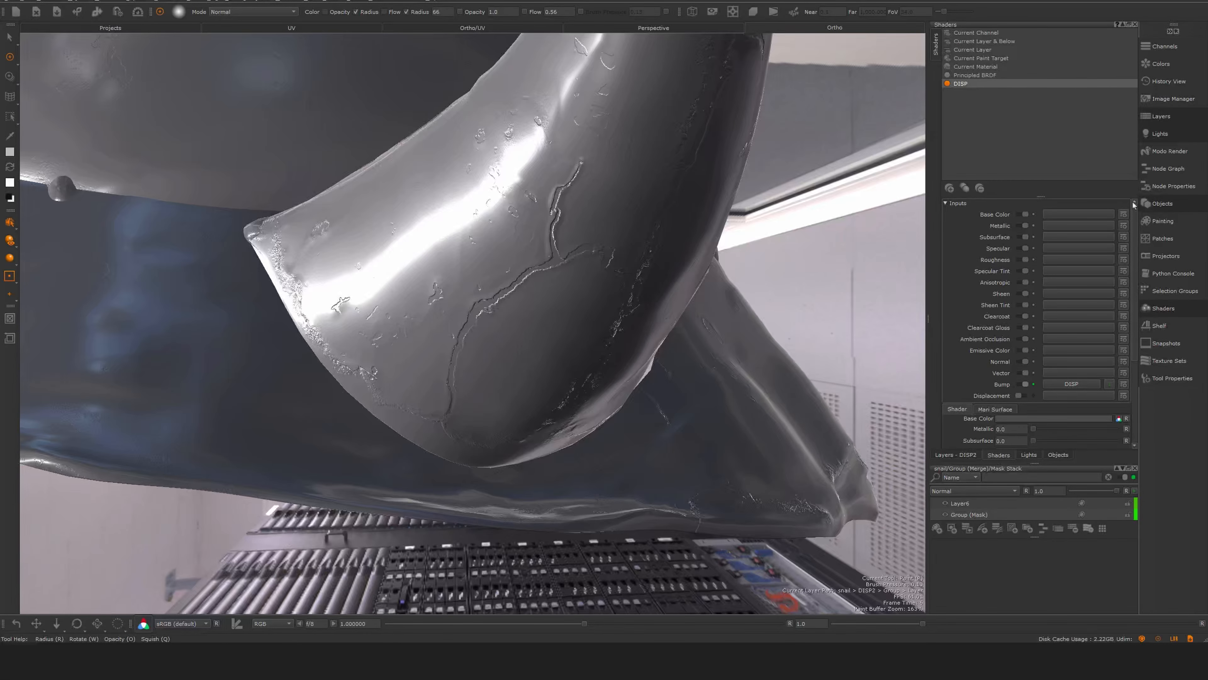
Bring up the DISP layer stack and pick the last soft brush in Mari's Basic Brushes for a close-up of the cracks.
{"action": "left_click", "coordinate": [1161, 116]}
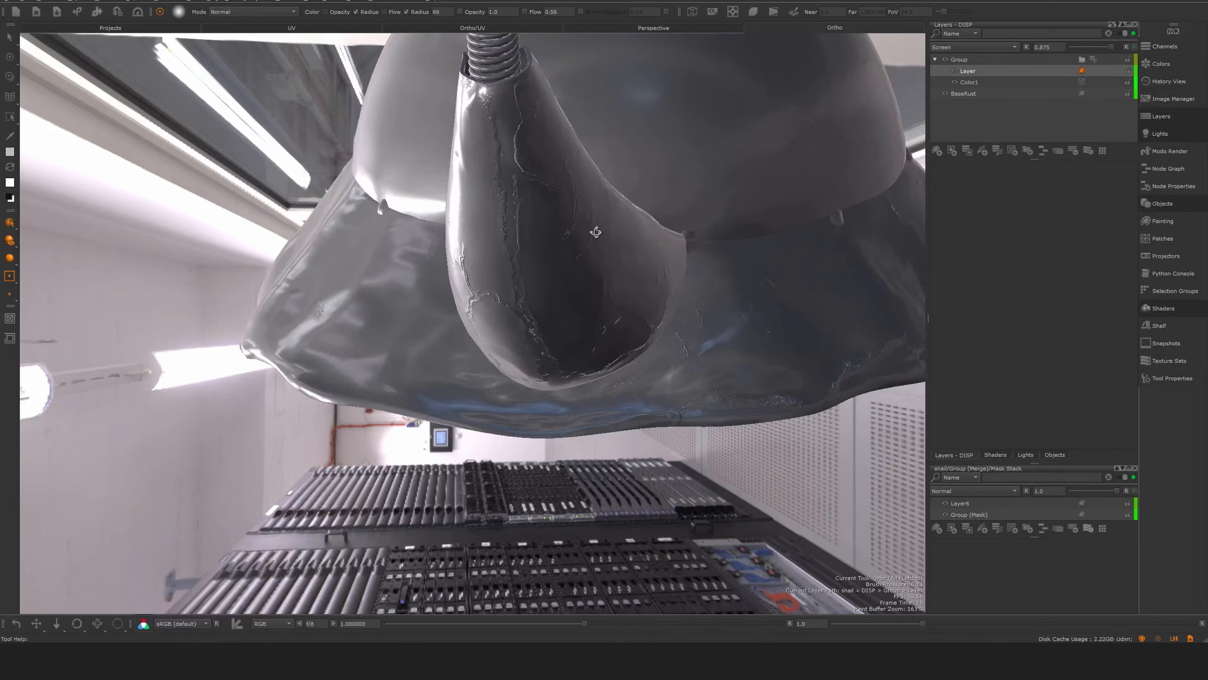
{"action": "middle_click_drag", "start_coordinate": [596, 229], "coordinate": [527, 224], "text": "alt"}
{"action": "mouse_move", "coordinate": [527, 224]}
{"action": "left_mouse_down", "text": "alt"}
{"action": "mouse_move", "coordinate": [640, 291]}
{"action": "mouse_move", "coordinate": [620, 270]}
{"action": "mouse_move", "coordinate": [744, 319]}
{"action": "mouse_move", "coordinate": [640, 318]}
{"action": "left_mouse_up", "text": "alt"}
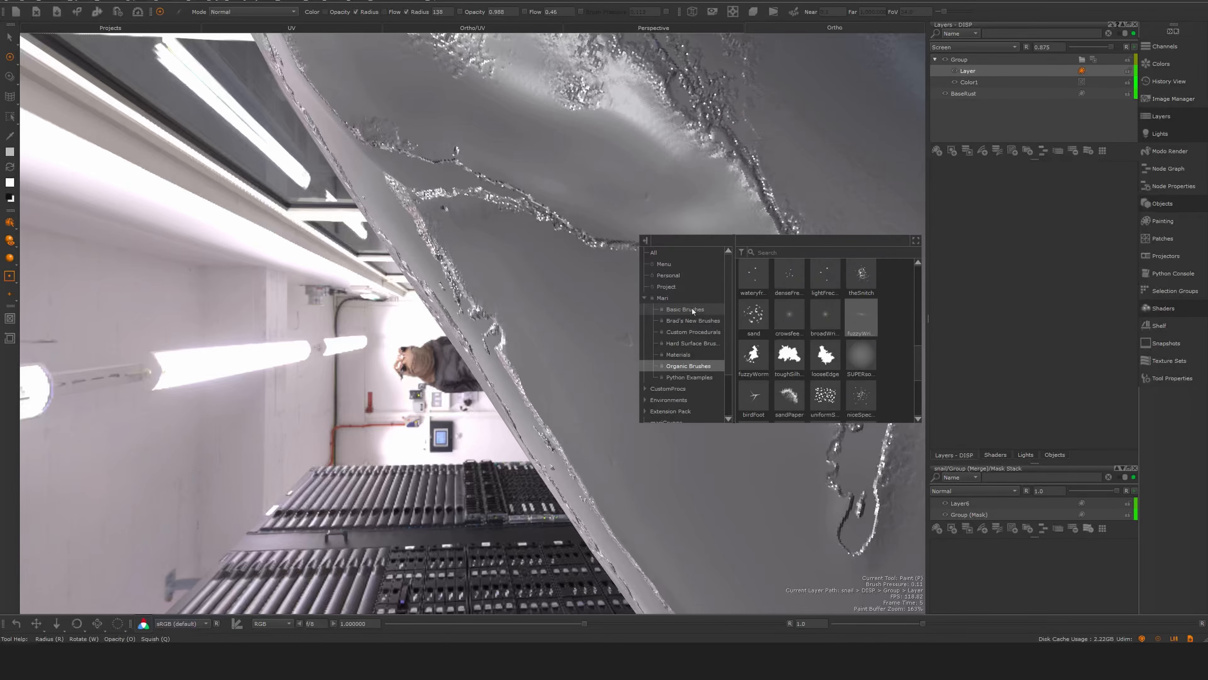
{"action": "left_click", "coordinate": [692, 308]}
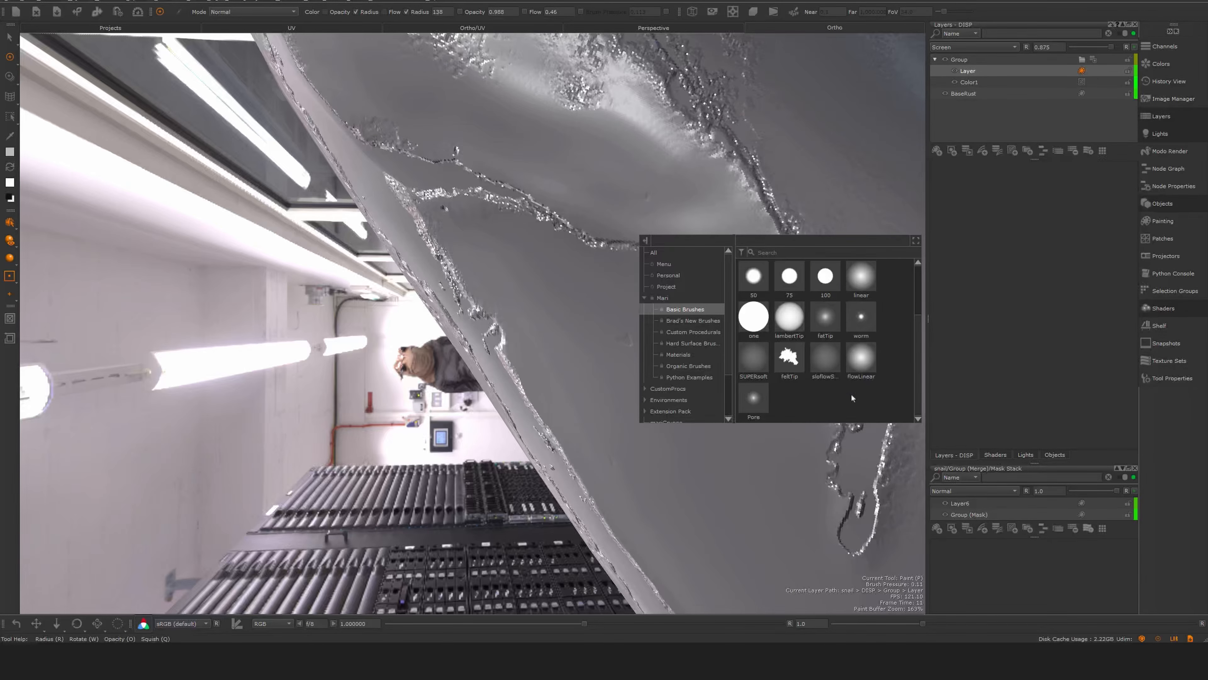
{"action": "left_click", "coordinate": [753, 399]}
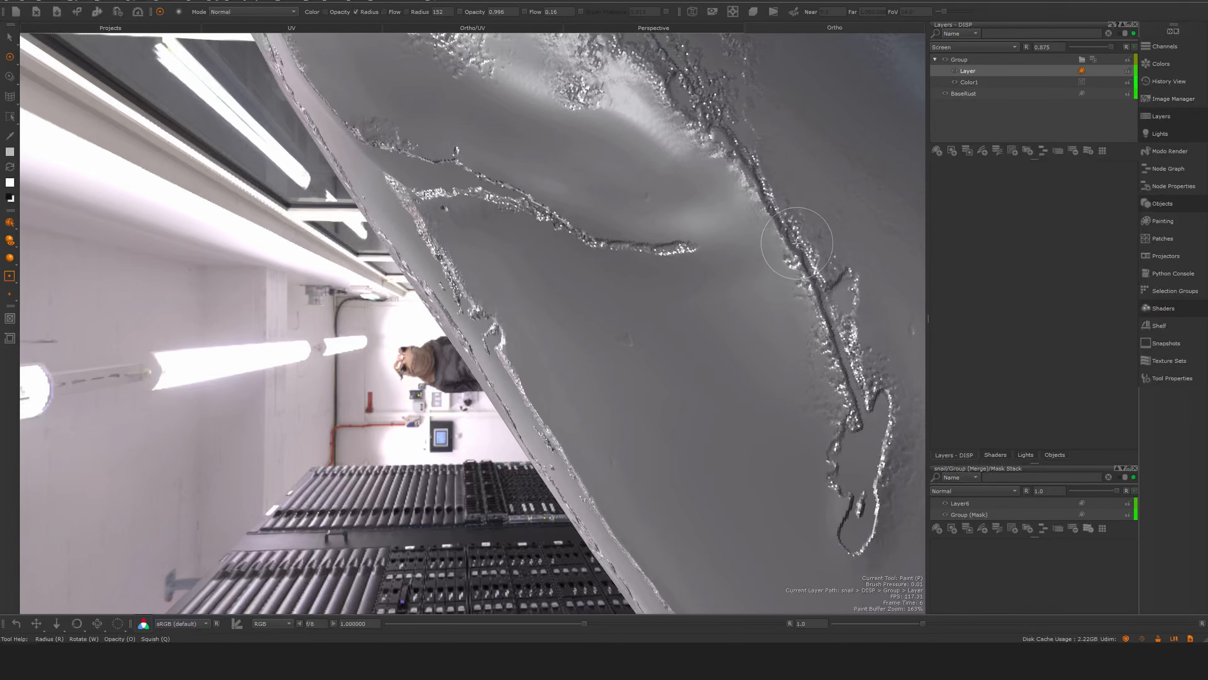
Paint several soft strokes over the raised cracks on the DISP paint layer.
{"action": "left_click_drag", "start_coordinate": [815, 302], "coordinate": [838, 371]}
{"action": "left_click_drag", "start_coordinate": [794, 271], "coordinate": [767, 187]}
{"action": "left_click_drag", "start_coordinate": [735, 147], "coordinate": [685, 119]}
{"action": "left_click_drag", "start_coordinate": [628, 250], "coordinate": [692, 250]}
{"action": "left_click_drag", "start_coordinate": [562, 202], "coordinate": [509, 178]}
Paint a short displacement mark beside the branching crack on the front of the neck.
{"action": "mouse_move", "coordinate": [642, 262]}
{"action": "left_mouse_down", "text": "alt"}
{"action": "mouse_move", "coordinate": [559, 365]}
{"action": "mouse_move", "coordinate": [650, 369]}
{"action": "mouse_move", "coordinate": [647, 383]}
{"action": "left_mouse_up", "text": "alt"}
{"action": "middle_click_drag", "start_coordinate": [648, 386], "coordinate": [618, 312], "text": "alt"}
{"action": "right_click_drag", "start_coordinate": [618, 312], "coordinate": [637, 357], "text": "alt"}
{"action": "left_click_drag", "start_coordinate": [783, 441], "coordinate": [597, 335], "text": "alt"}
{"action": "left_click_drag", "start_coordinate": [450, 204], "coordinate": [451, 210]}
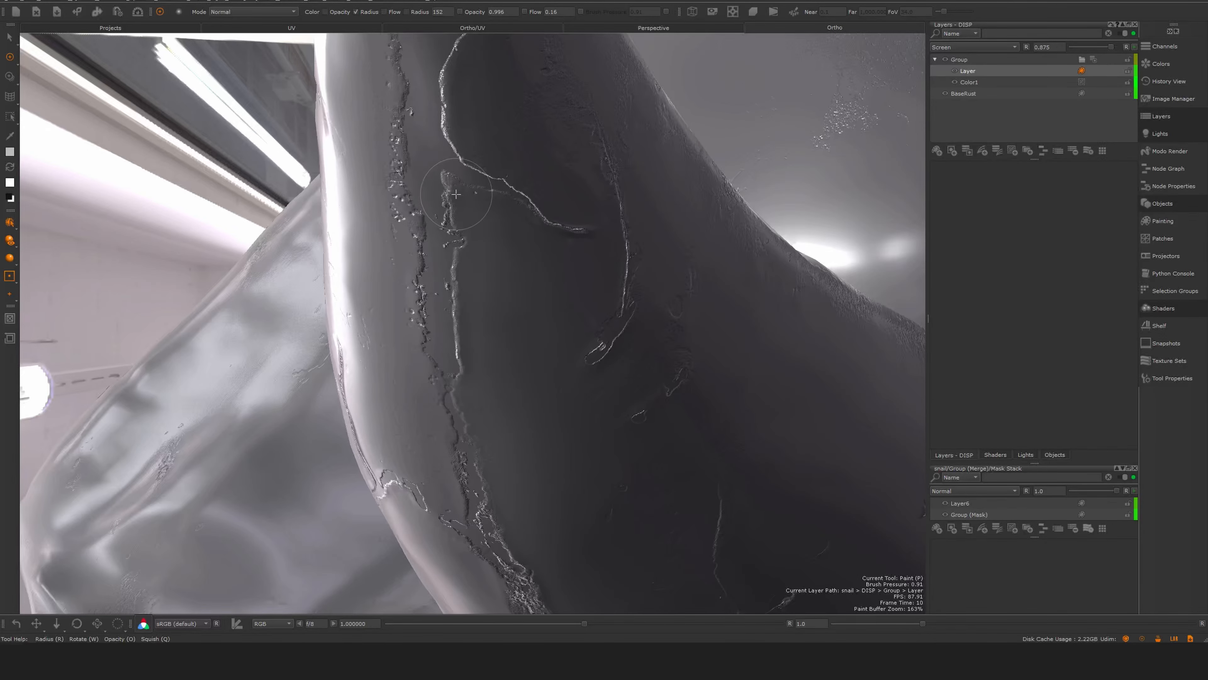
{"action": "right_click_drag", "start_coordinate": [527, 276], "coordinate": [583, 329], "text": "alt"}
{"action": "left_click_drag", "start_coordinate": [583, 330], "coordinate": [687, 361], "text": "alt"}
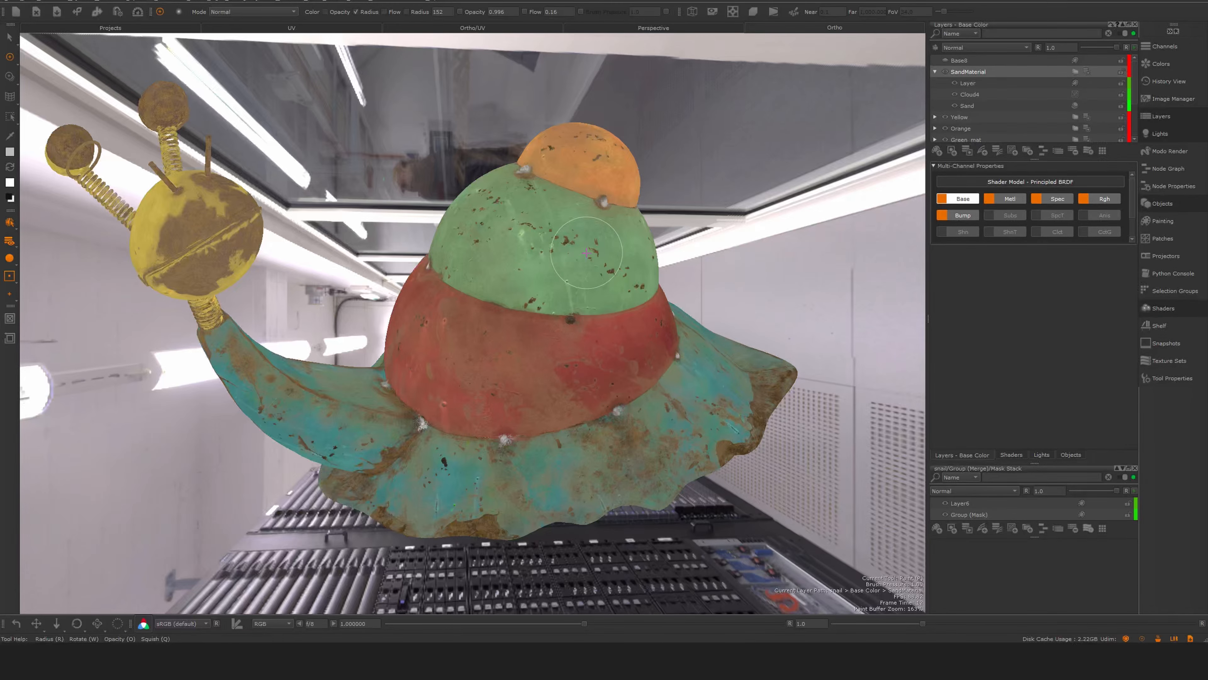
Switch off SandMaterial's mask in the Base Color stack, examine the sand covering the whole snail, and switch the mask back on.
{"action": "left_click_drag", "start_coordinate": [586, 252], "coordinate": [561, 254], "text": "alt"}
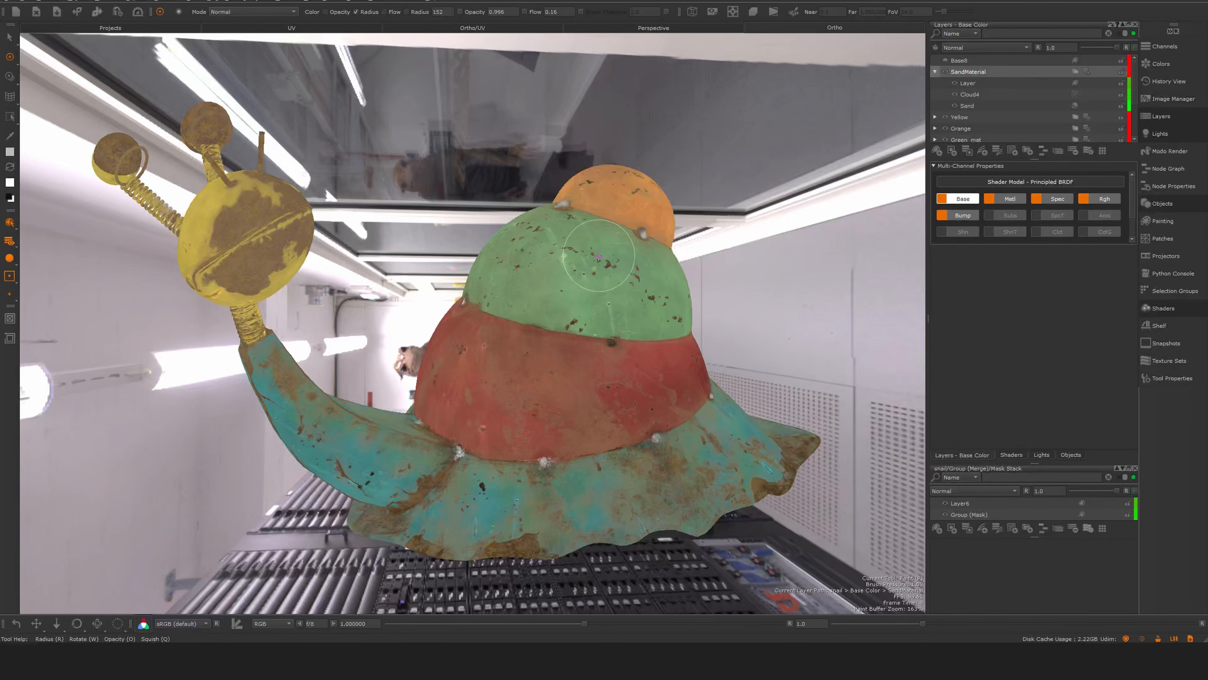
{"action": "left_click", "coordinate": [1087, 71]}
{"action": "mouse_move", "coordinate": [728, 379]}
{"action": "left_mouse_down", "text": "alt"}
{"action": "mouse_move", "coordinate": [753, 383]}
{"action": "mouse_move", "coordinate": [608, 389]}
{"action": "left_mouse_up", "text": "alt"}
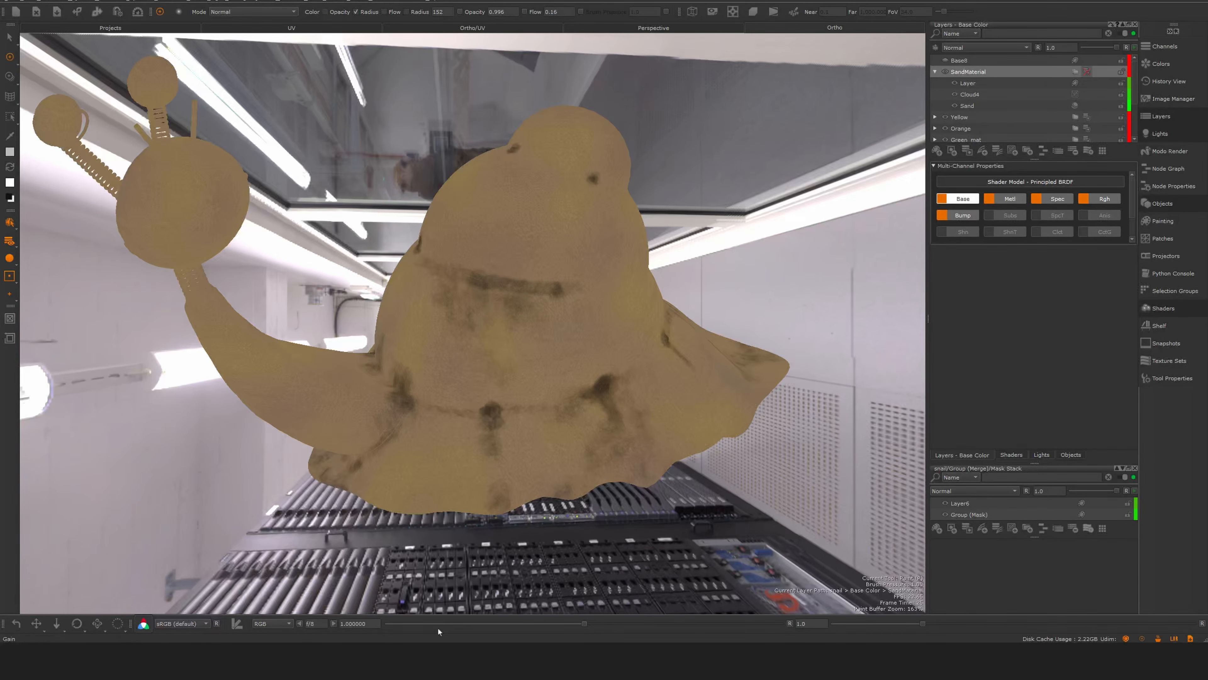
{"action": "mouse_move", "coordinate": [527, 490]}
{"action": "left_mouse_down", "text": "alt"}
{"action": "mouse_move", "coordinate": [512, 490]}
{"action": "mouse_move", "coordinate": [516, 473]}
{"action": "left_mouse_up", "text": "alt"}
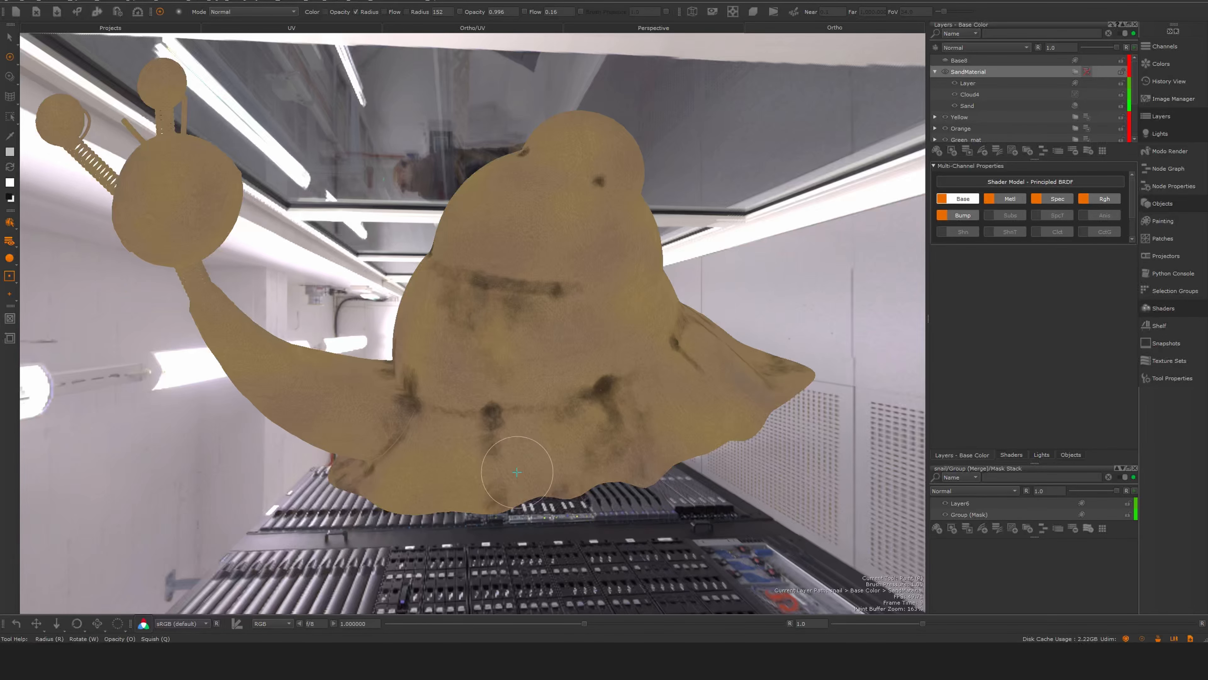
{"action": "middle_click_drag", "start_coordinate": [516, 473], "coordinate": [522, 481], "text": "alt"}
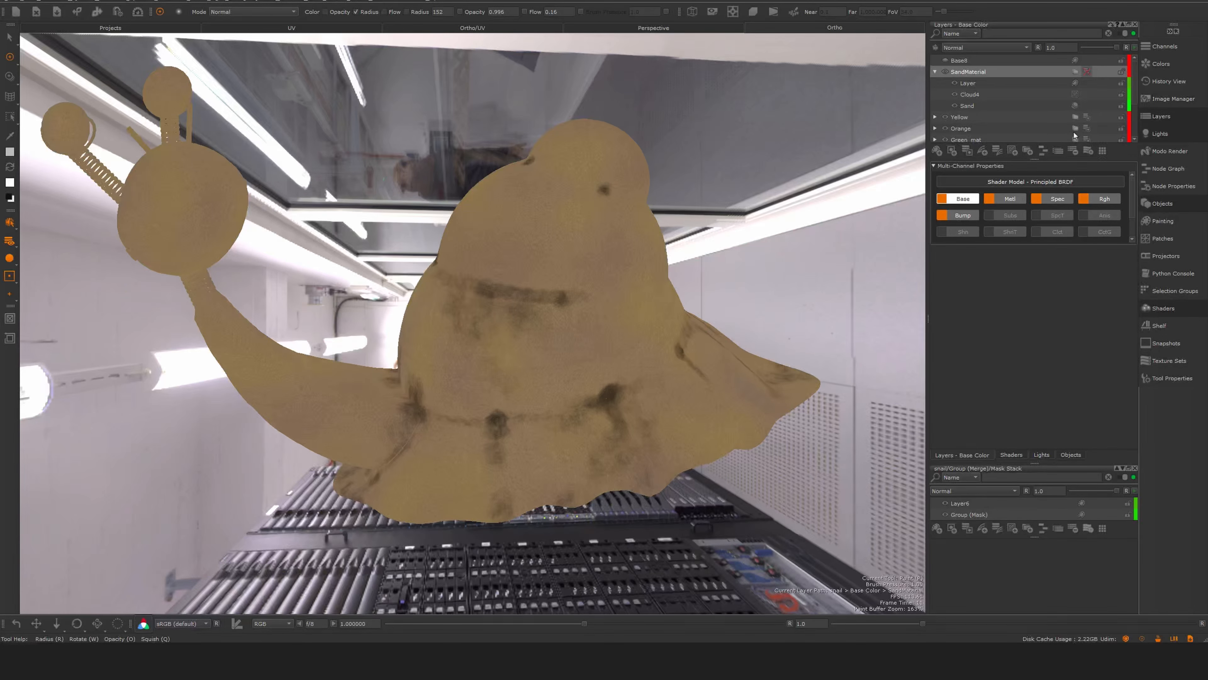
{"action": "left_click", "coordinate": [1087, 72]}
Open SandMaterial's mask stack, make room to show all its layers, and select the Color layer.
{"action": "left_click", "coordinate": [1087, 72]}
{"action": "left_click_drag", "start_coordinate": [1098, 80], "coordinate": [1035, 437]}
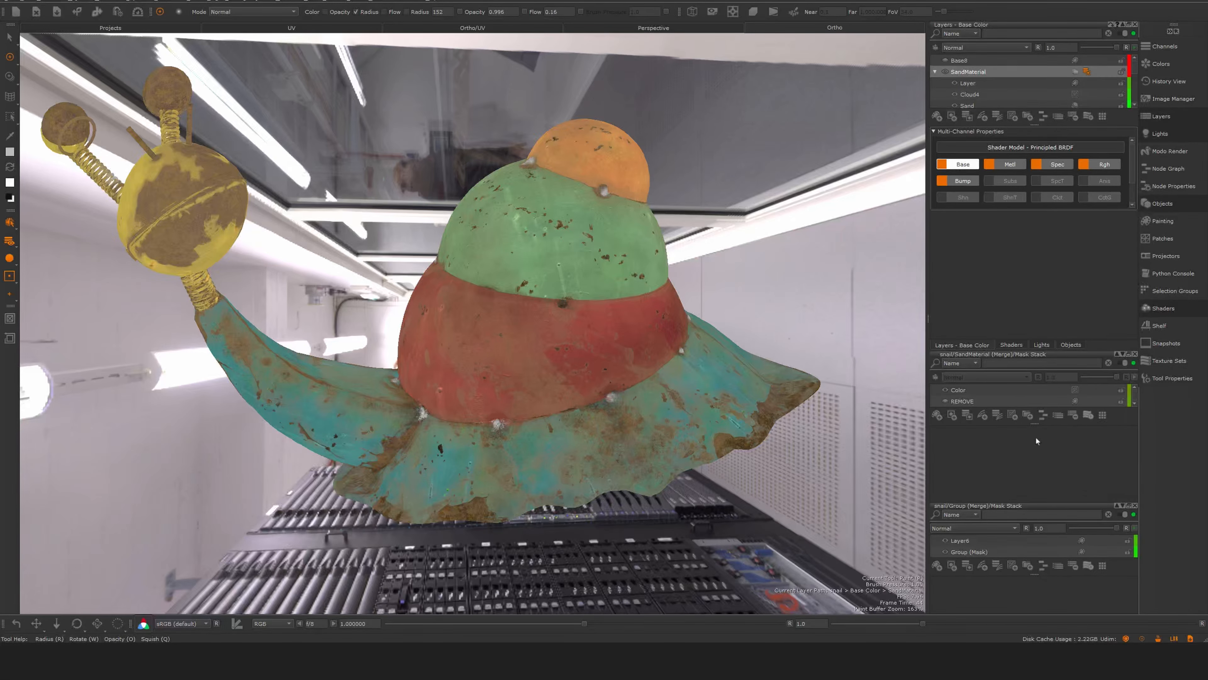
{"action": "left_click", "coordinate": [1026, 391]}
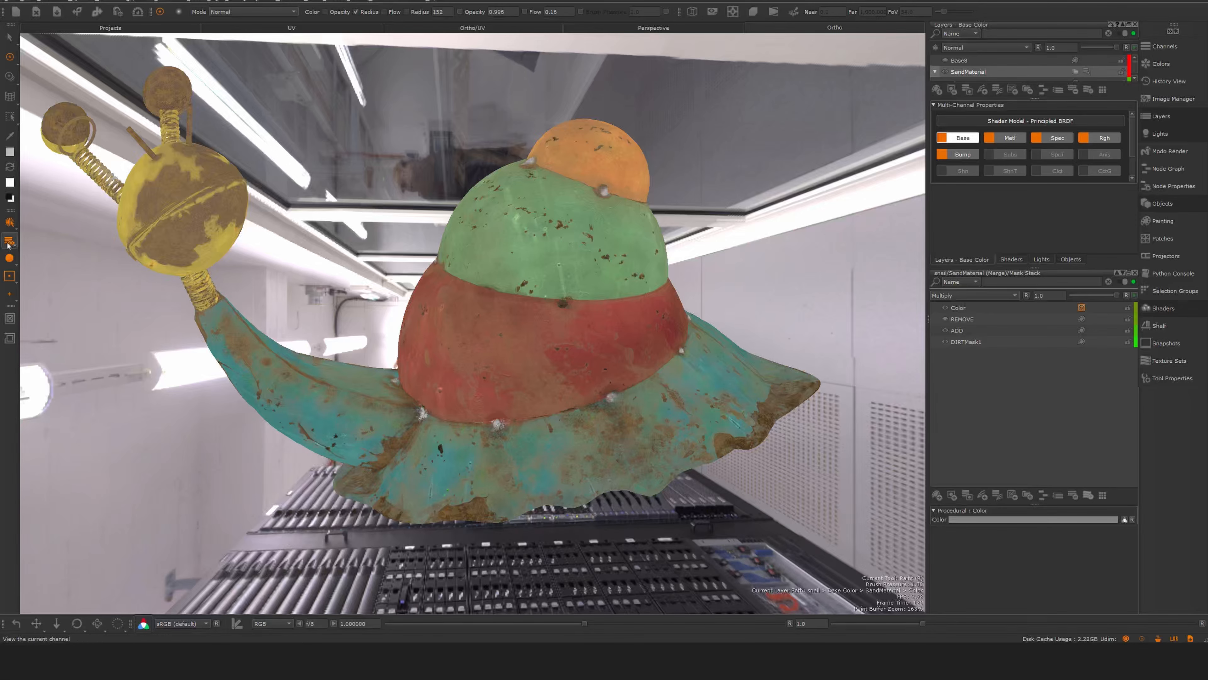
View only the current layer on the model and examine the DIRTMask1 and ADD mask layers.
{"action": "left_click", "coordinate": [9, 241]}
{"action": "left_click", "coordinate": [57, 267]}
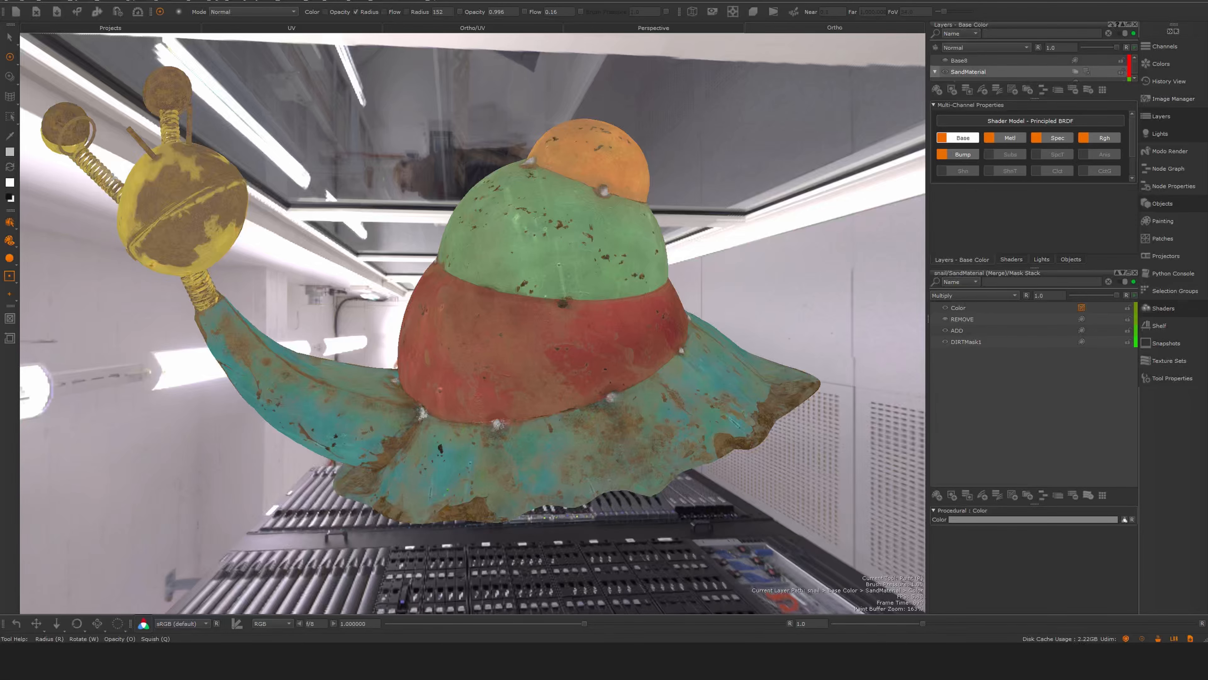
{"action": "left_click", "coordinate": [976, 340]}
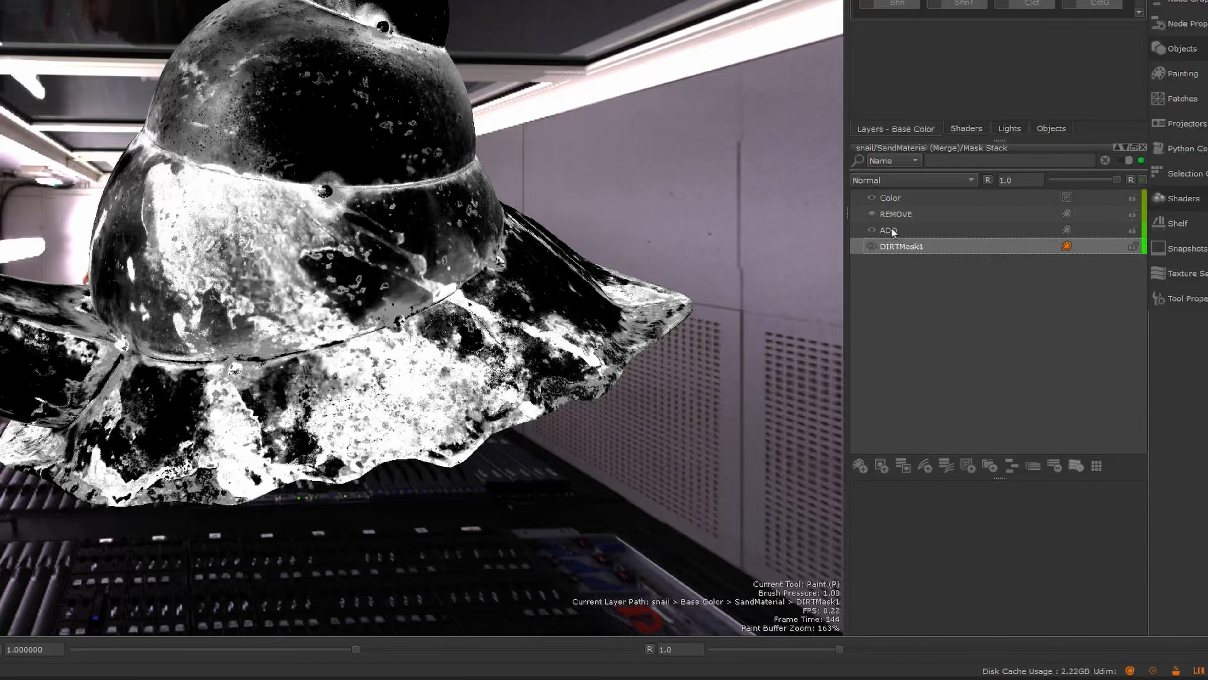
{"action": "left_click", "coordinate": [891, 232]}
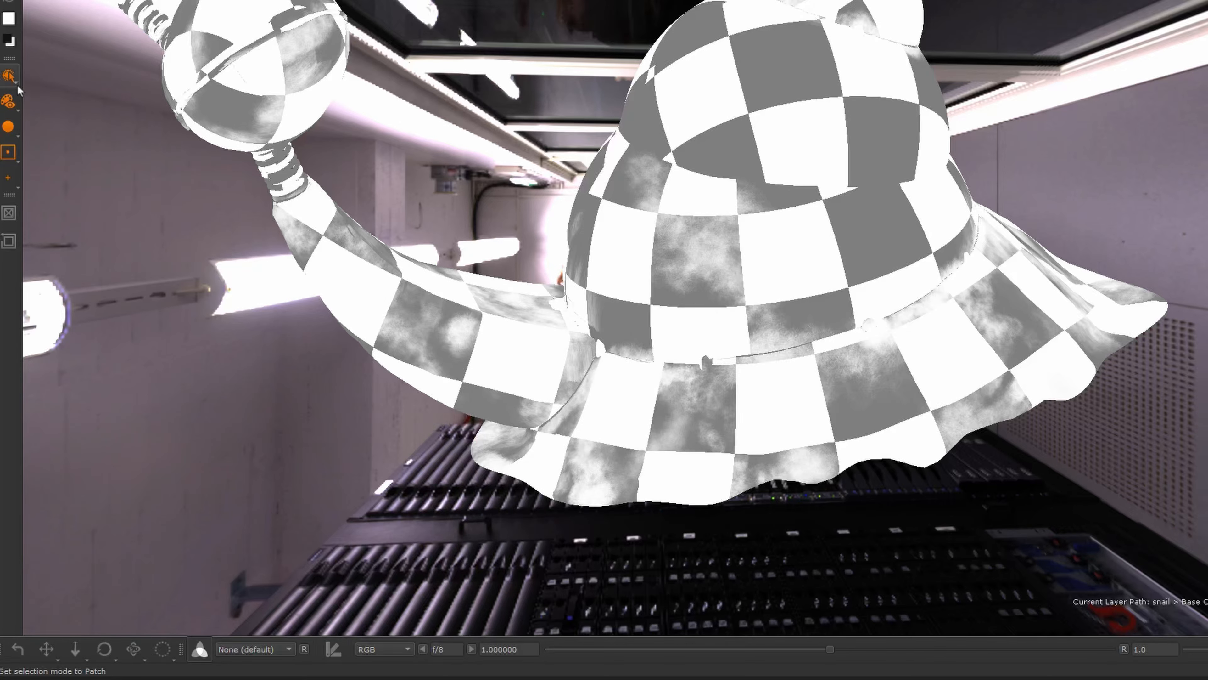
View the mask layers combined with those below them and examine the ADD, REMOVE and Color layers.
{"action": "left_click", "coordinate": [10, 101]}
{"action": "left_click", "coordinate": [78, 111]}
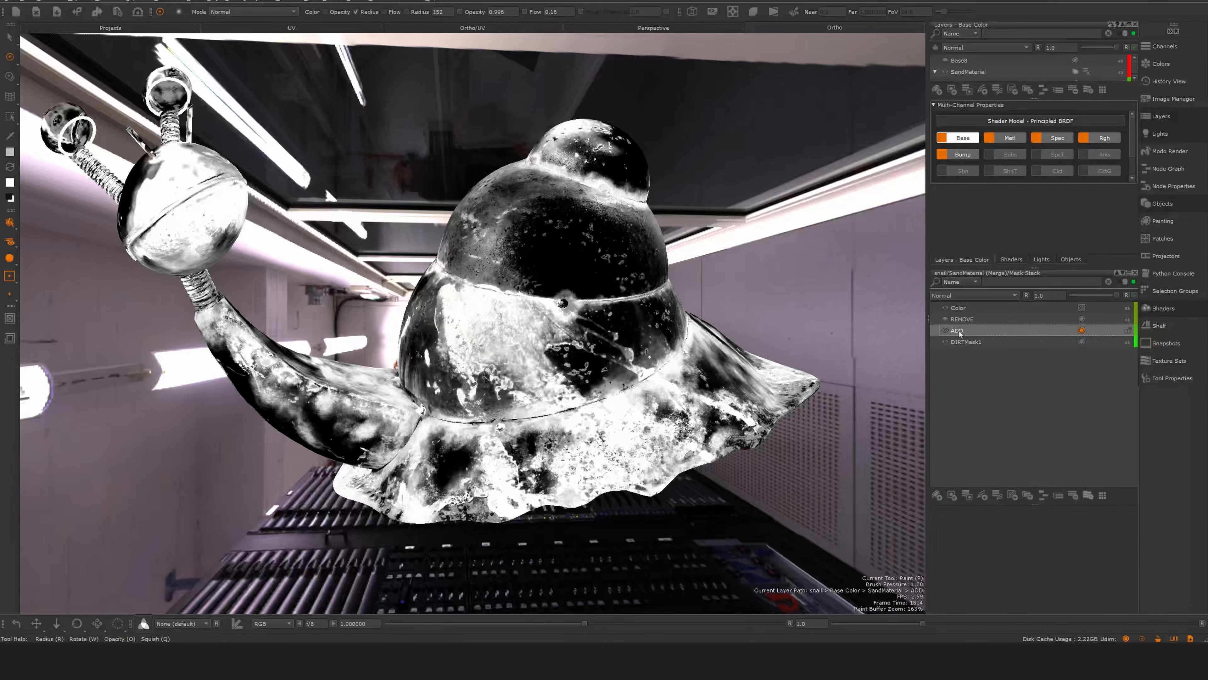
{"action": "left_click", "coordinate": [947, 320]}
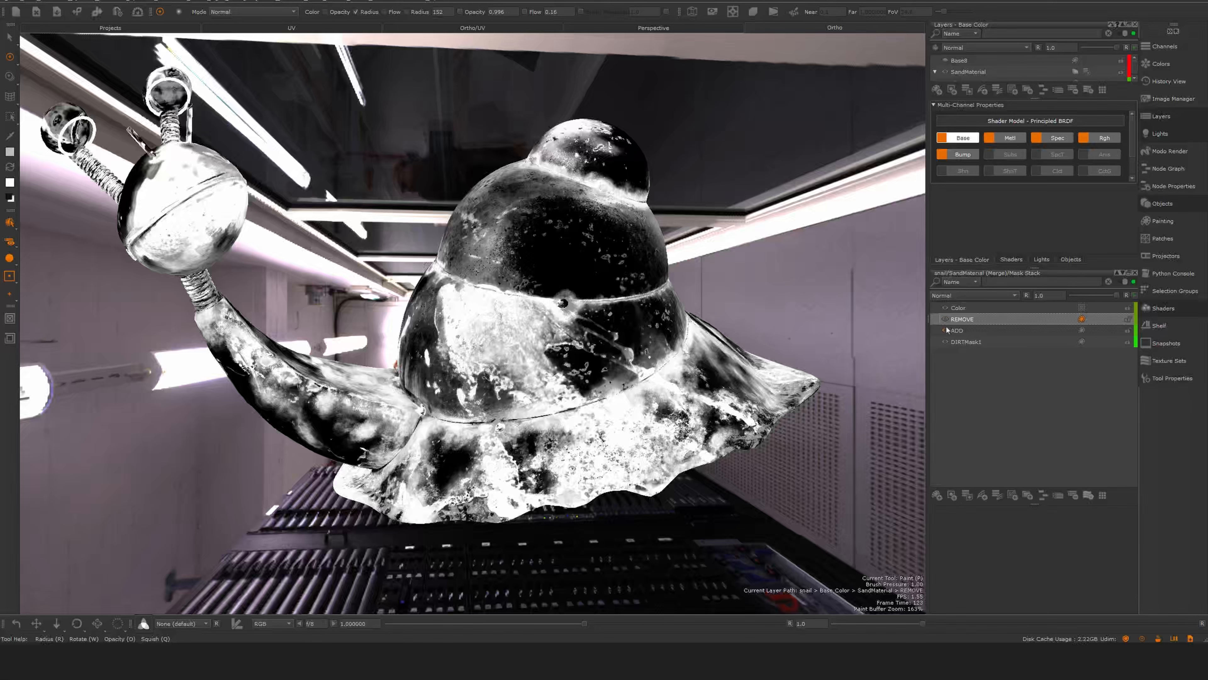
{"action": "left_click", "coordinate": [946, 320]}
{"action": "left_click", "coordinate": [973, 310]}
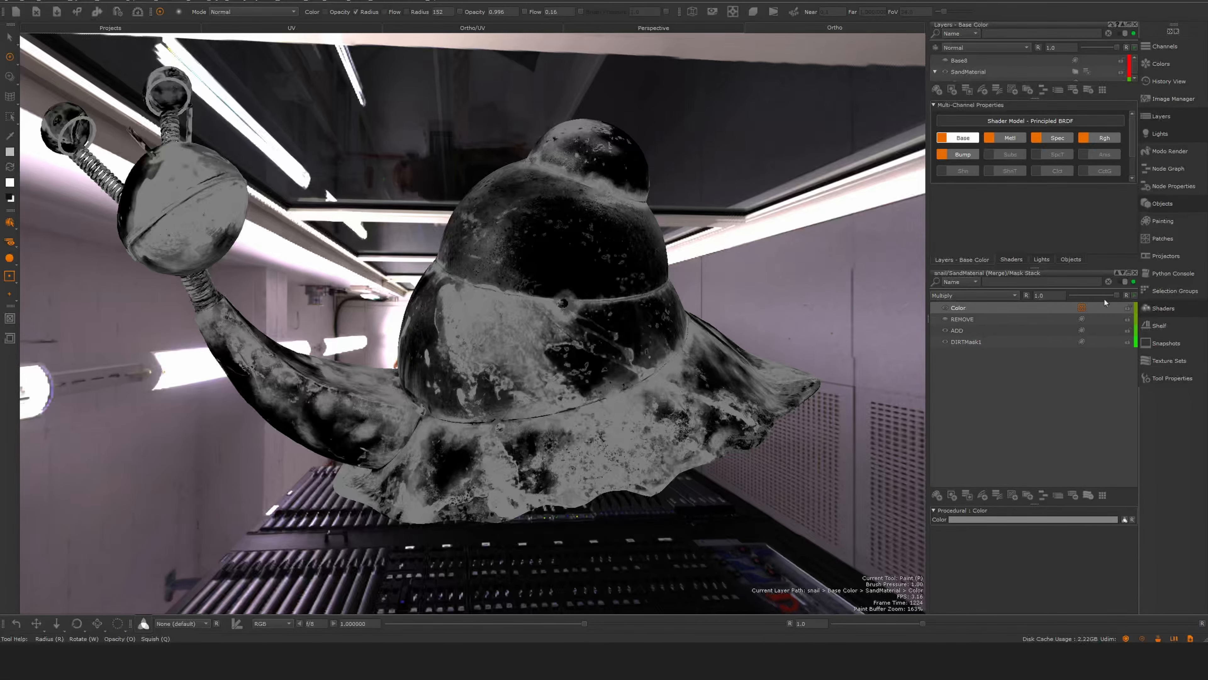
Try SandMaterial at 0.296 opacity on the snail and restore it to 1.0.
{"action": "left_click", "coordinate": [977, 72]}
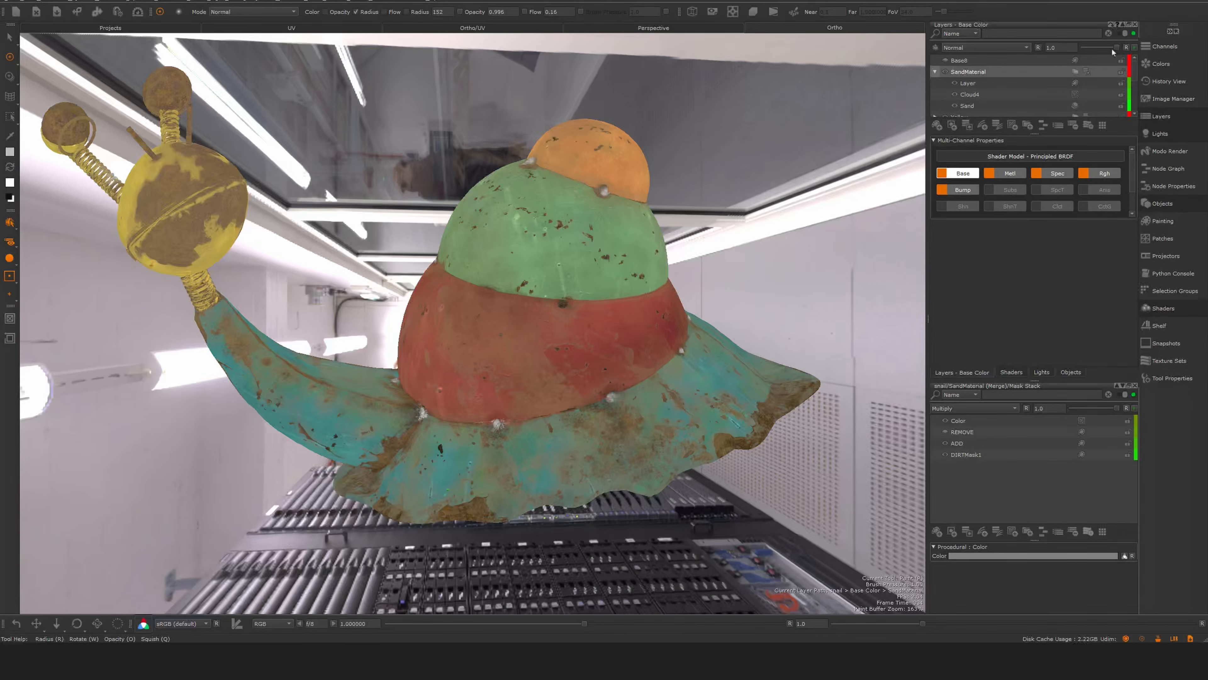
{"action": "left_click_drag", "start_coordinate": [1117, 49], "coordinate": [1092, 49]}
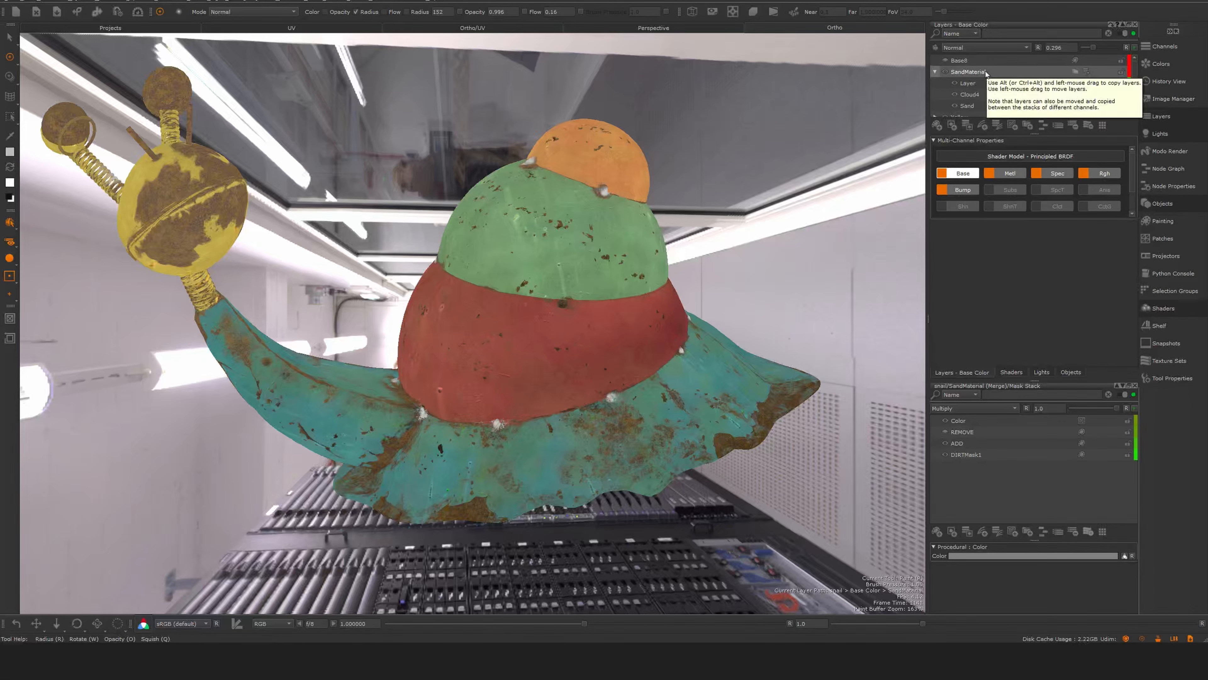
{"action": "left_click_drag", "start_coordinate": [1092, 48], "coordinate": [1119, 47]}
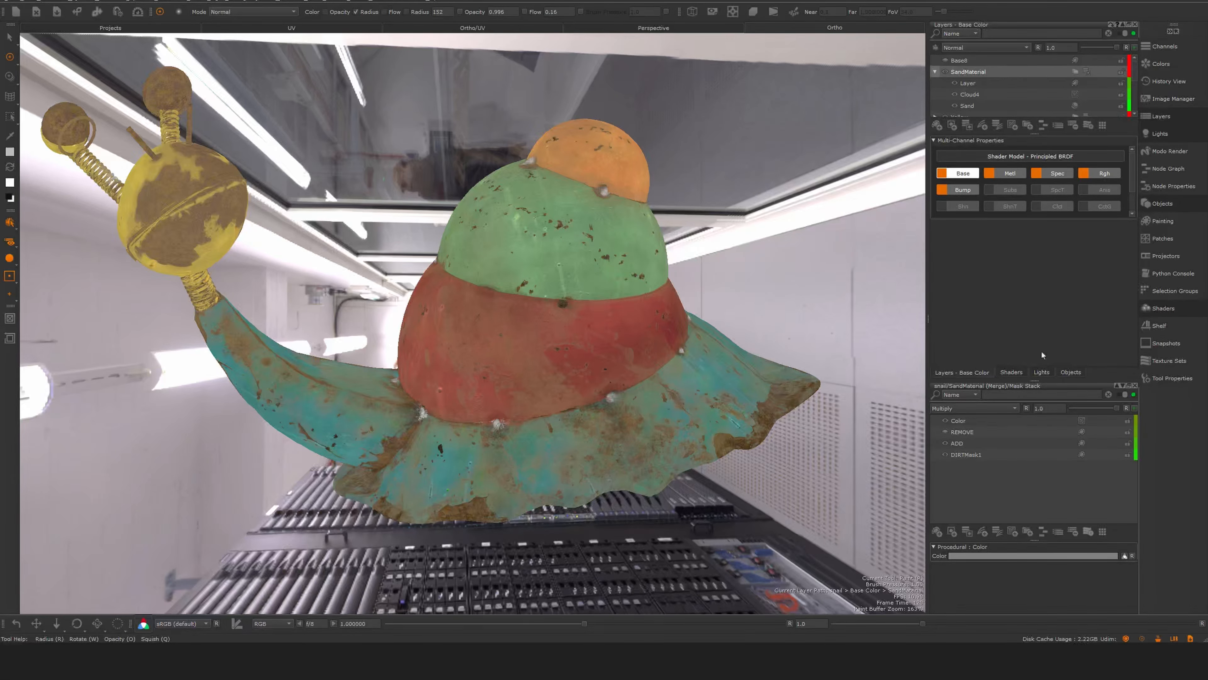
Try different opacity and grey values for the Color layer in SandMaterial's mask and check the dirt on the shell.
{"action": "left_click", "coordinate": [981, 422]}
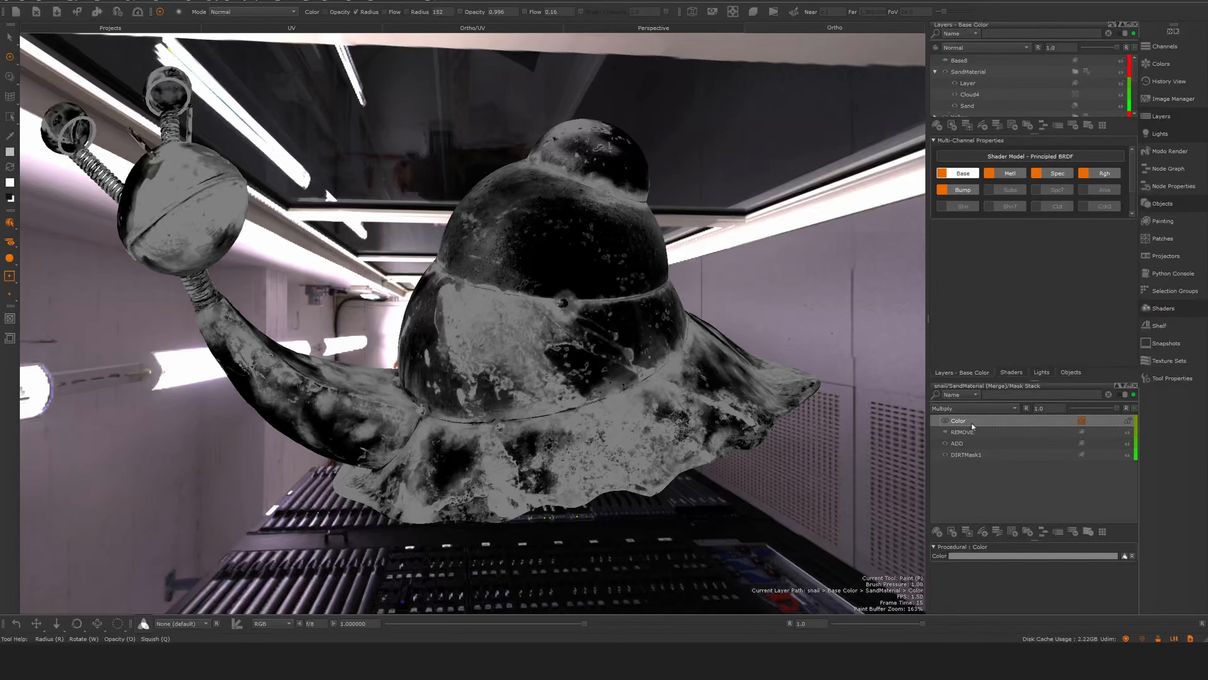
{"action": "left_click_drag", "start_coordinate": [1064, 408], "coordinate": [1121, 412]}
{"action": "left_click", "coordinate": [955, 419]}
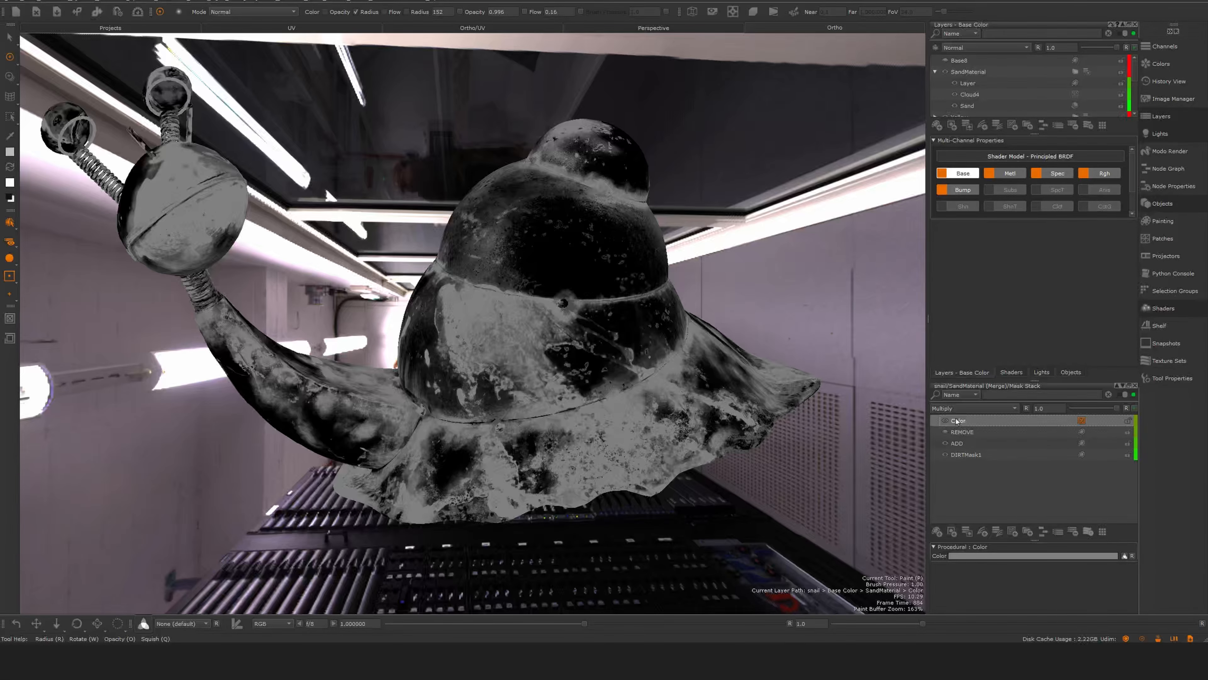
{"action": "left_click", "coordinate": [1009, 558]}
{"action": "left_click_drag", "start_coordinate": [944, 382], "coordinate": [1034, 379]}
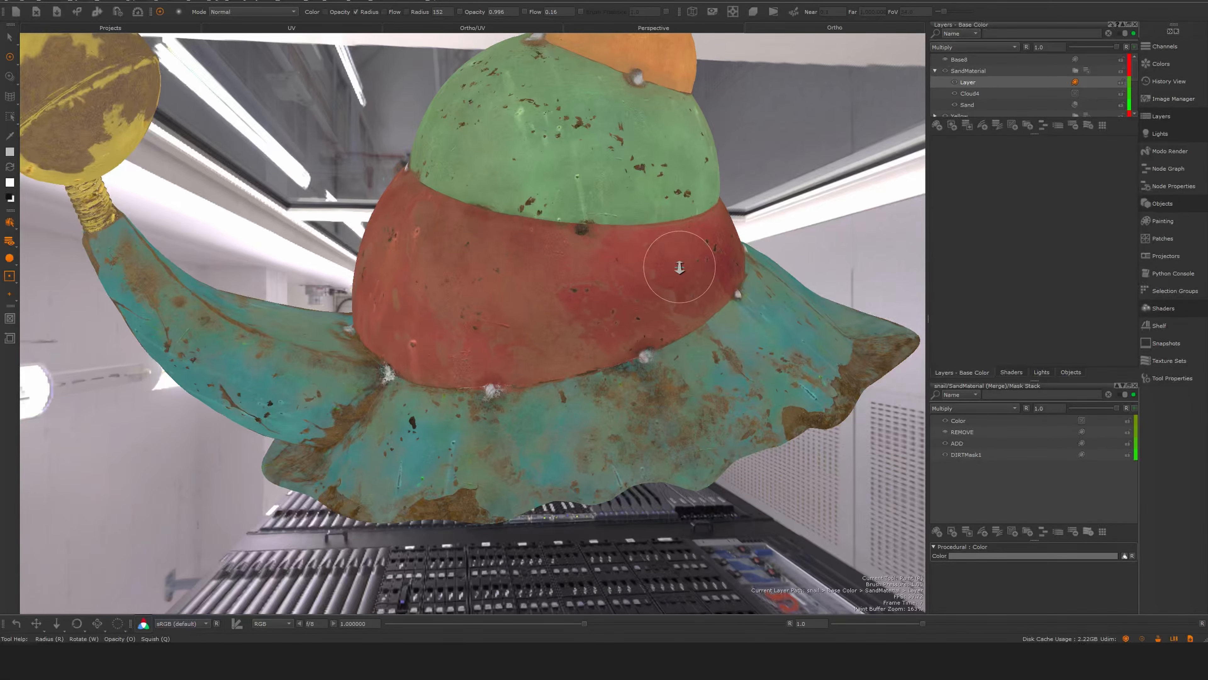
{"action": "scroll", "coordinate": [722, 237], "scroll_direction": "up", "scroll_amount": 3}
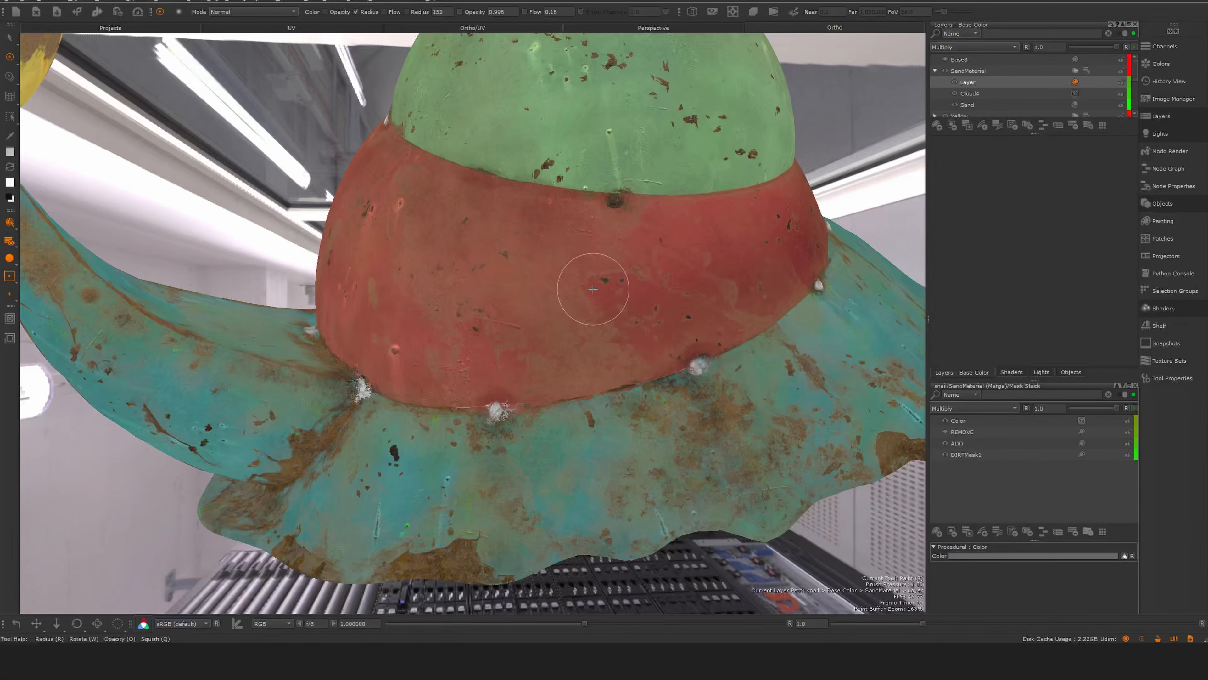